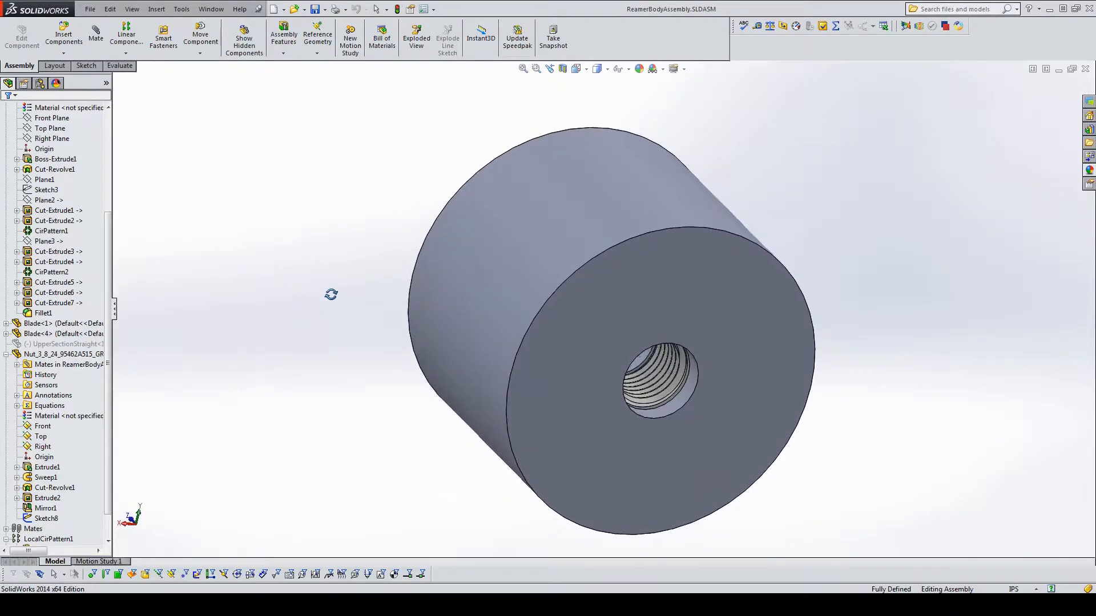
click(660, 393)
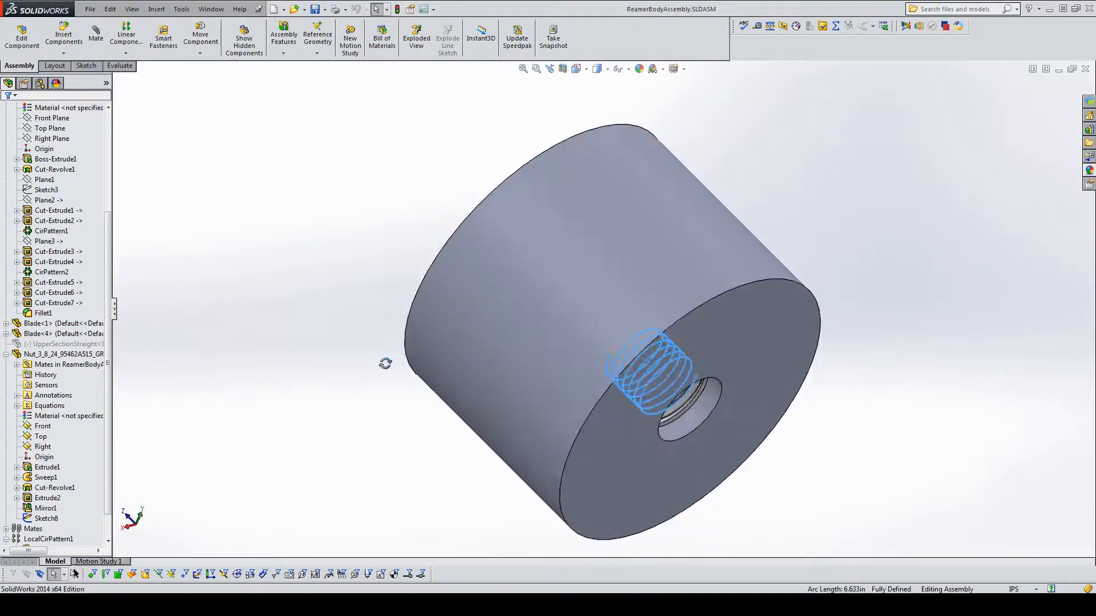
click(540, 321)
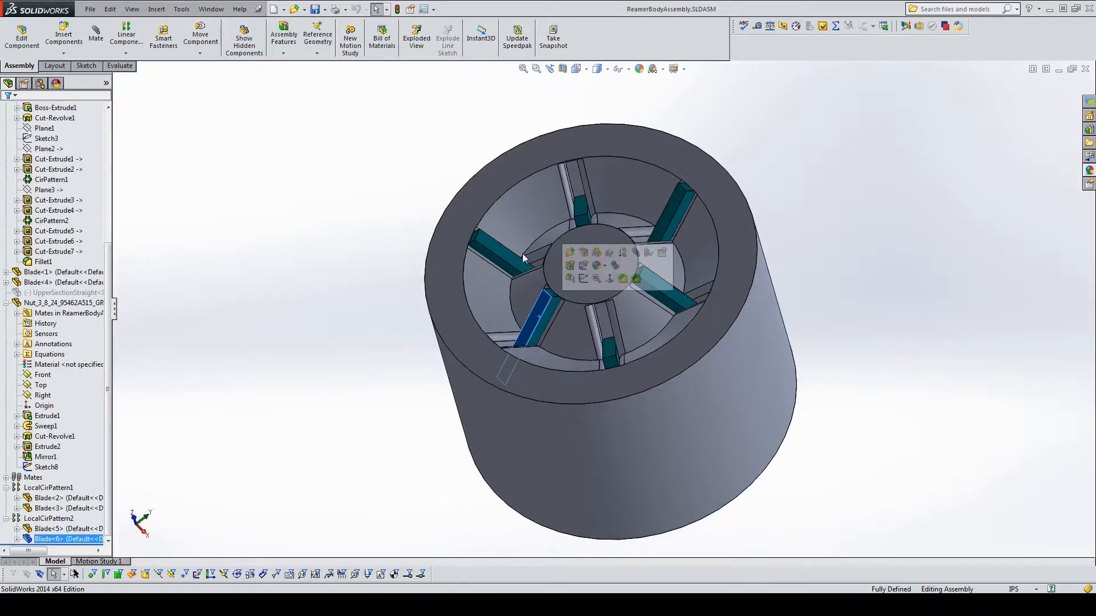
click(508, 255)
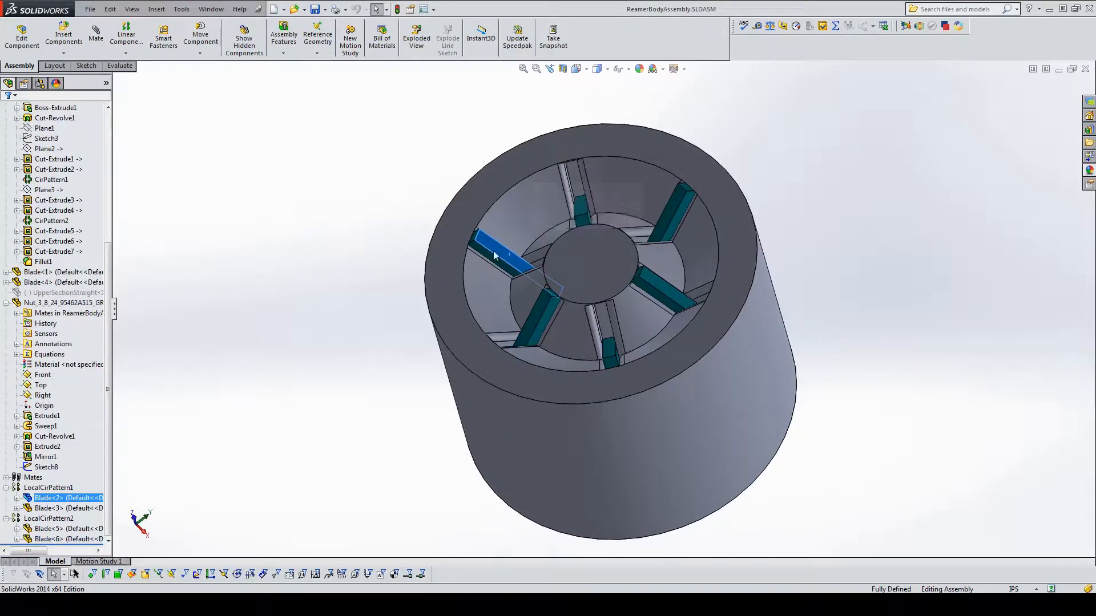
click(342, 234)
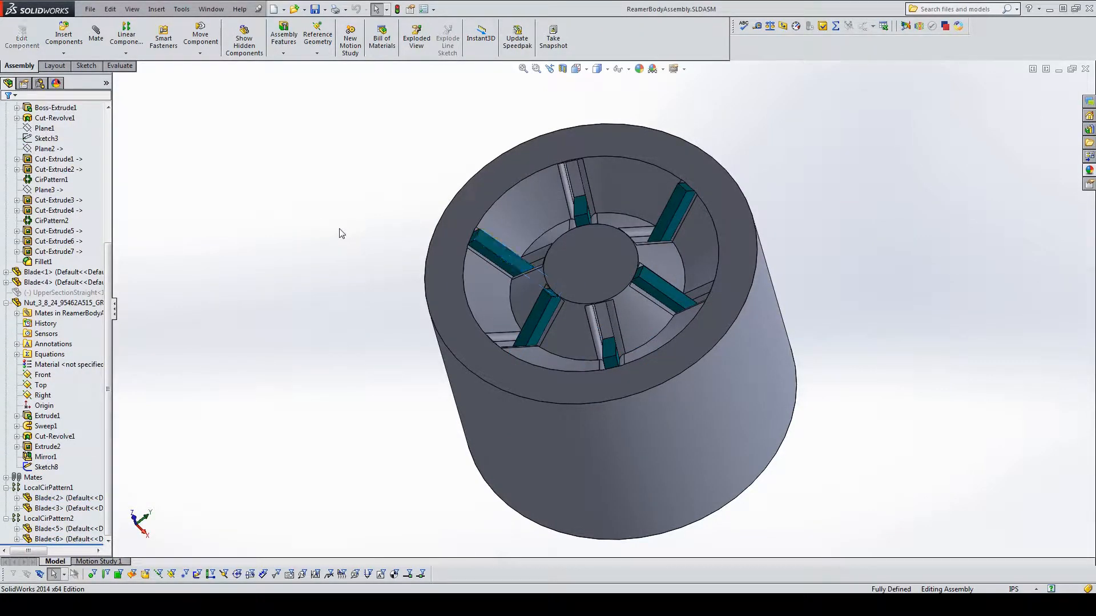
Step: Create a new part document from the Part template
click(274, 9)
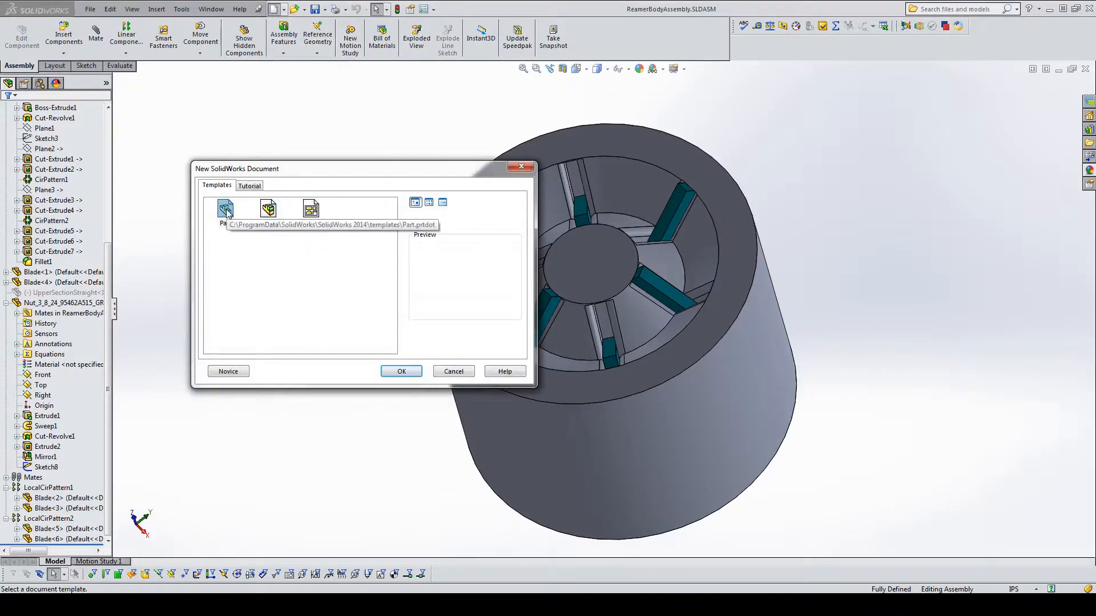
click(233, 229)
click(400, 371)
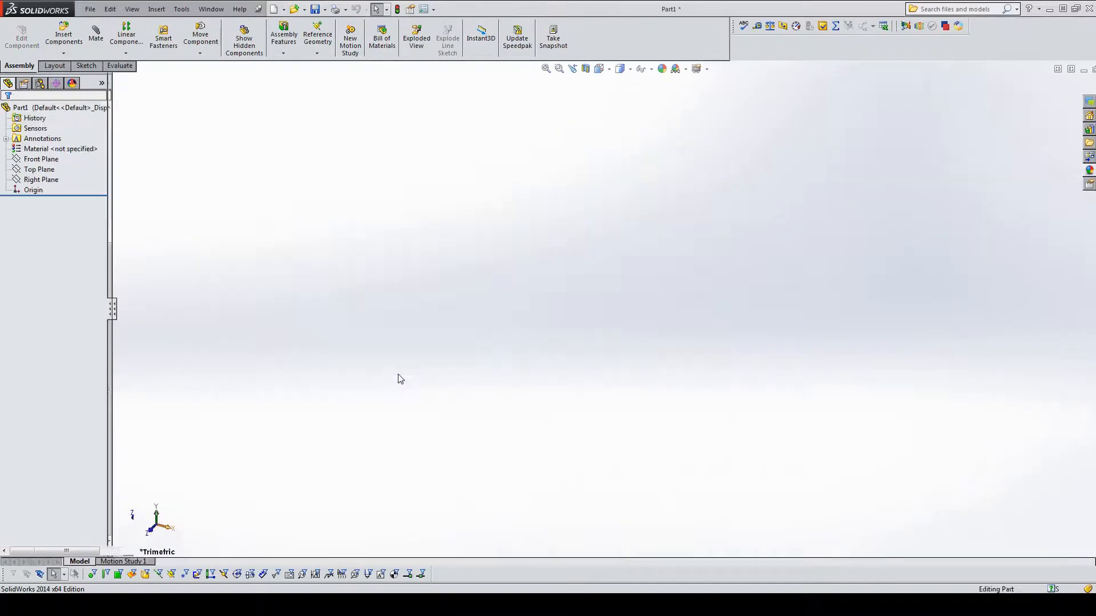
Step: Sketch a 1.50 in diameter circle centred on the origin on the Front Plane
click(66, 160)
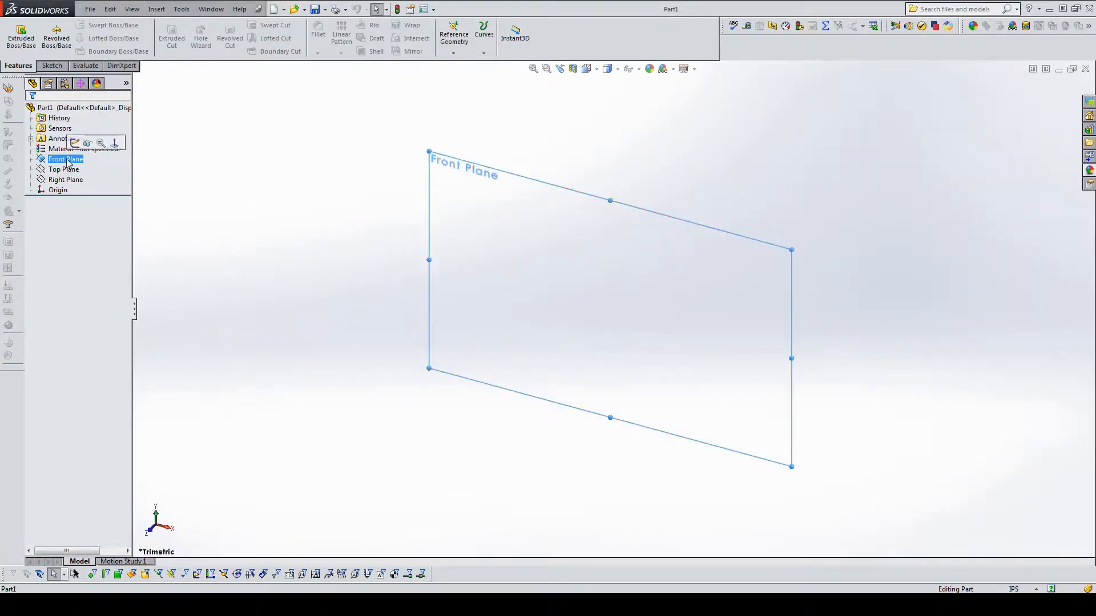
click(74, 144)
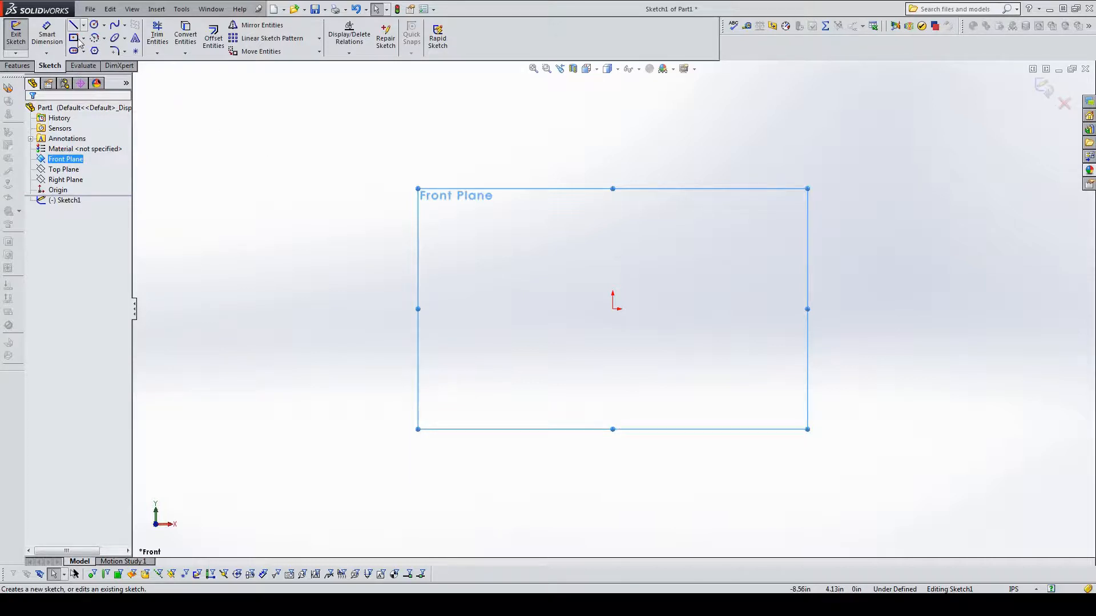
click(95, 26)
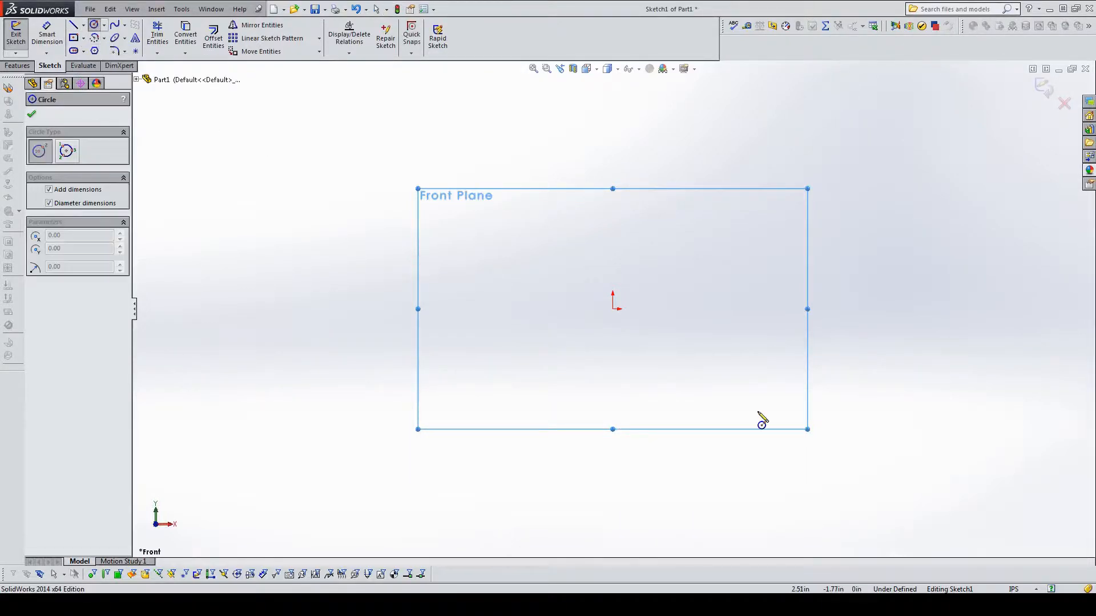
click(613, 309)
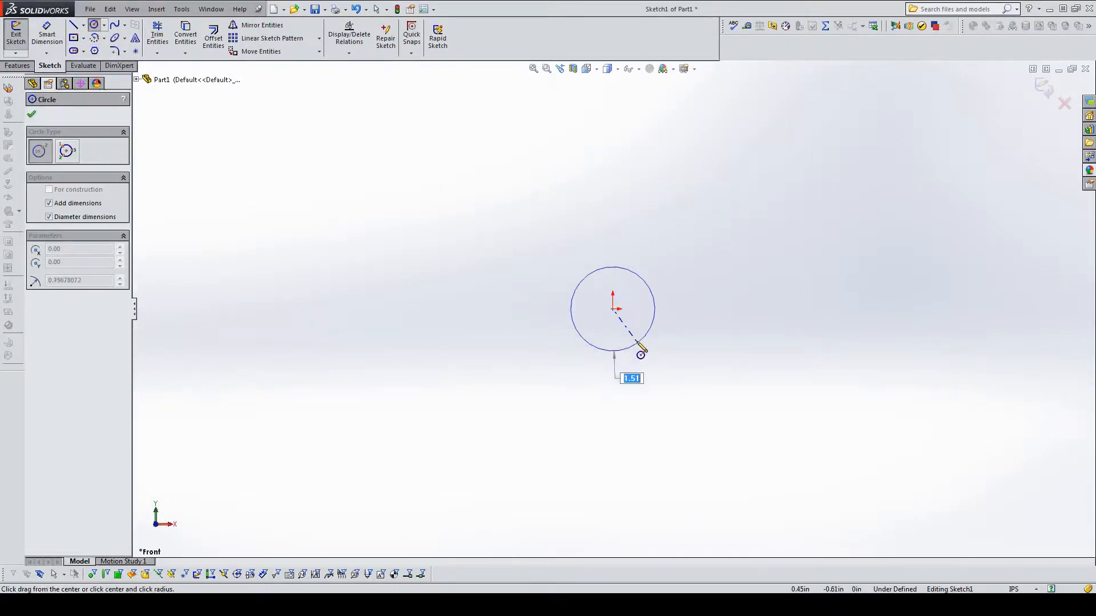
text(1)
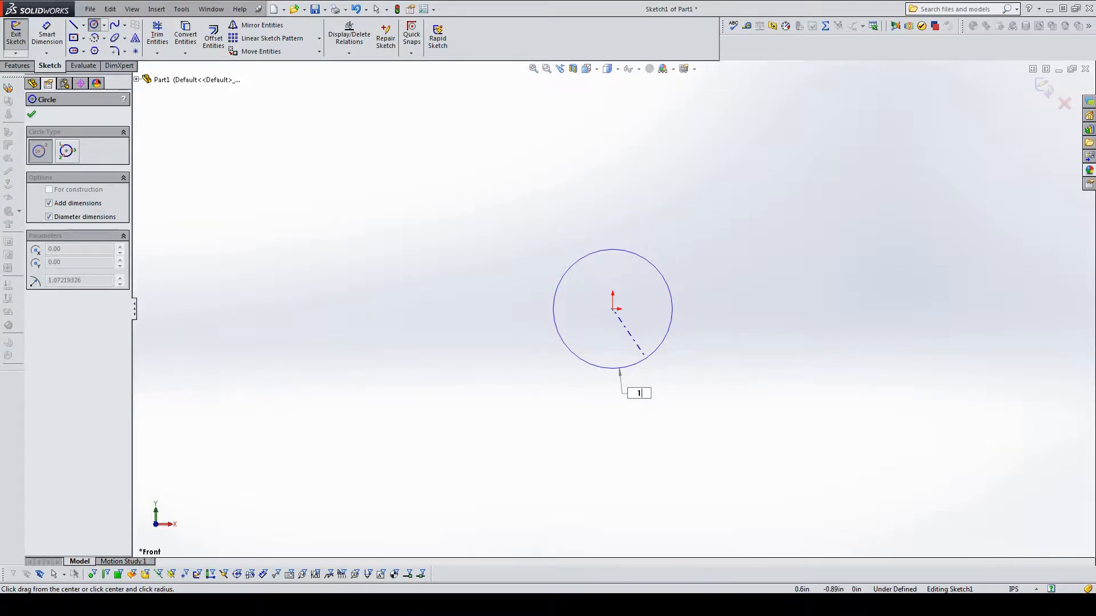
key(Return)
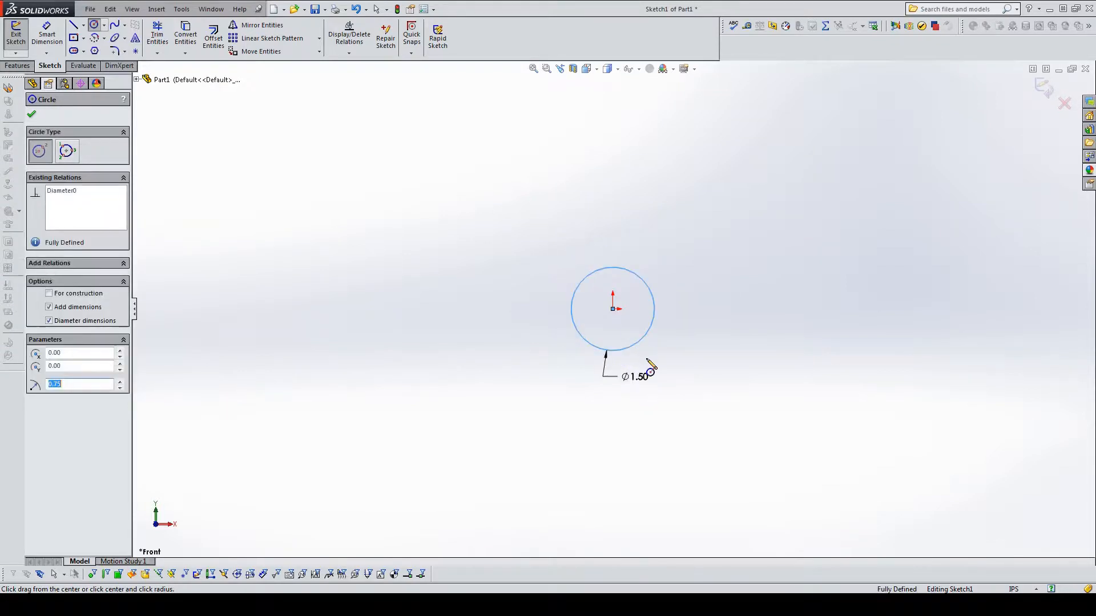
Step: Extrude the circle sketch as a blind boss with a depth of 1 in
click(20, 66)
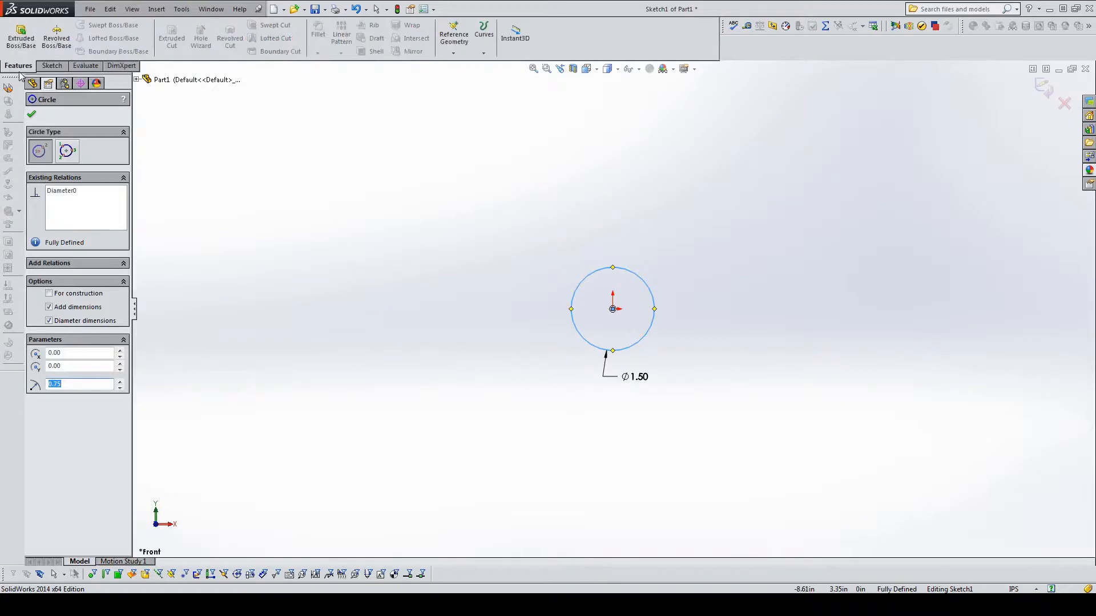
click(28, 35)
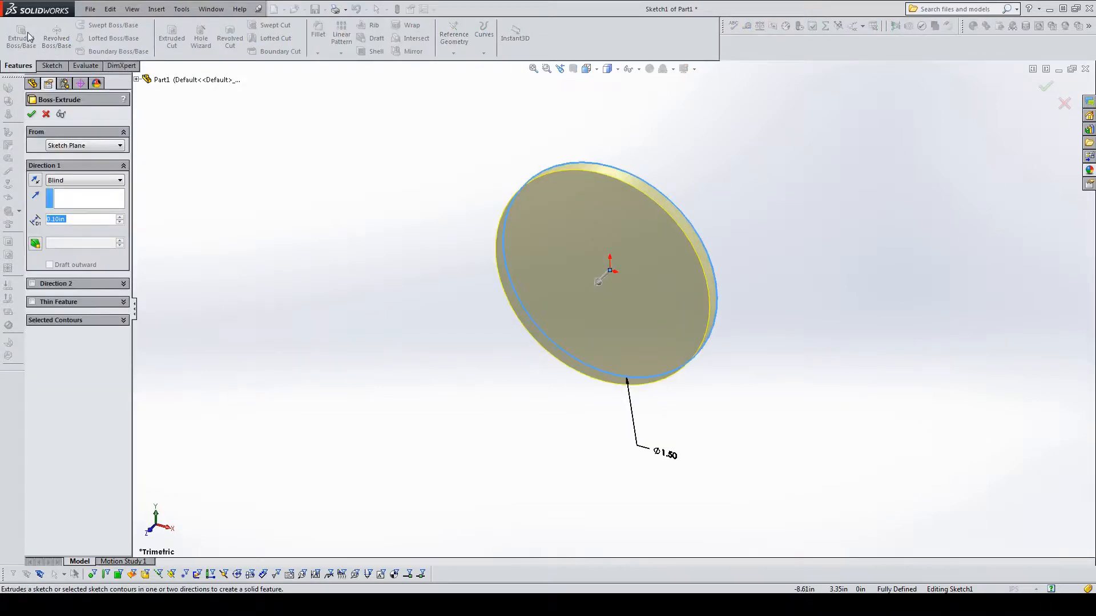
text(1)
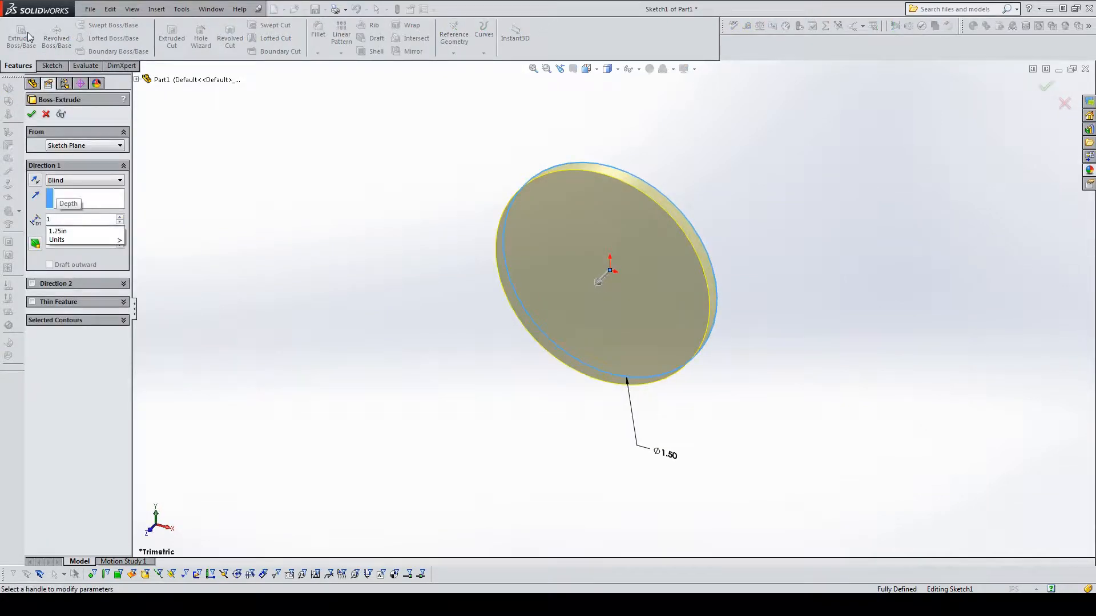
key(Return)
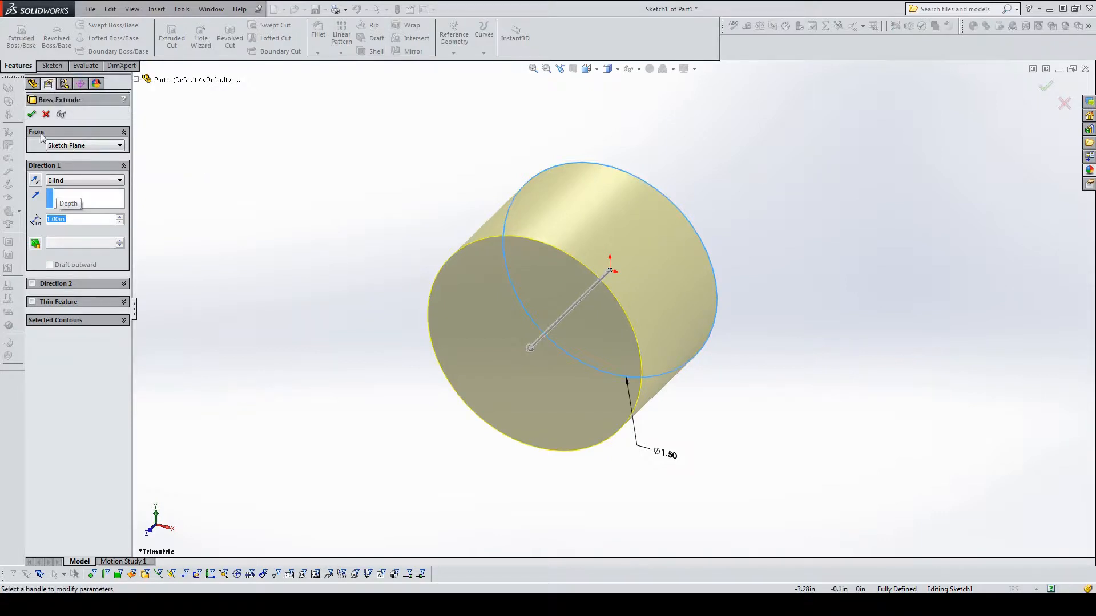
click(31, 115)
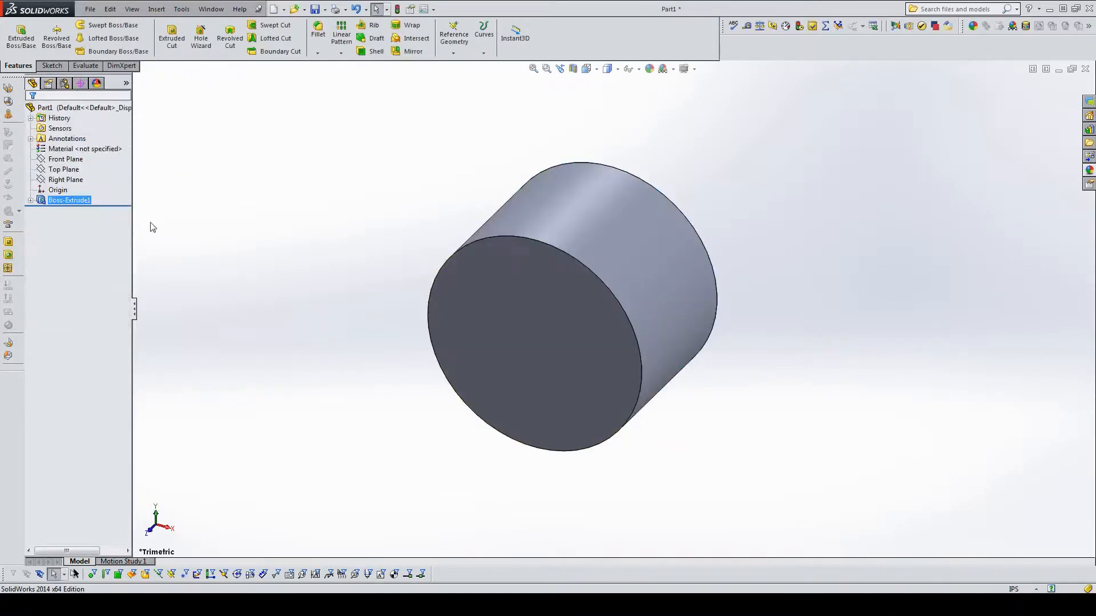
Step: On the Right Plane, sketch a horizontal centerline about 0.7 in long from the origin and a vertical centerline about 0.44 in up from its end
click(73, 181)
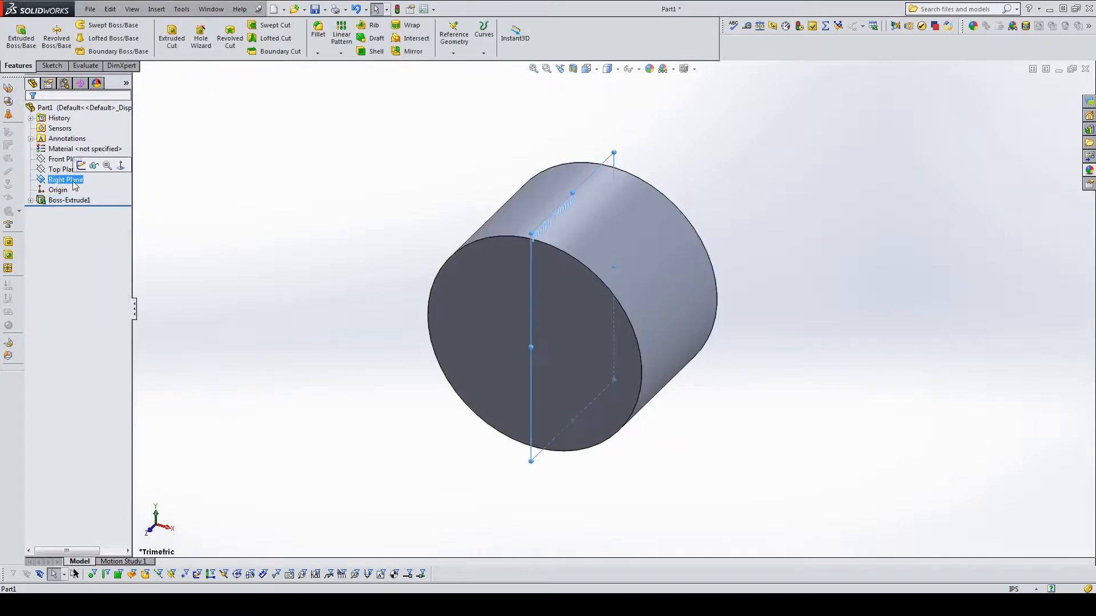
click(81, 165)
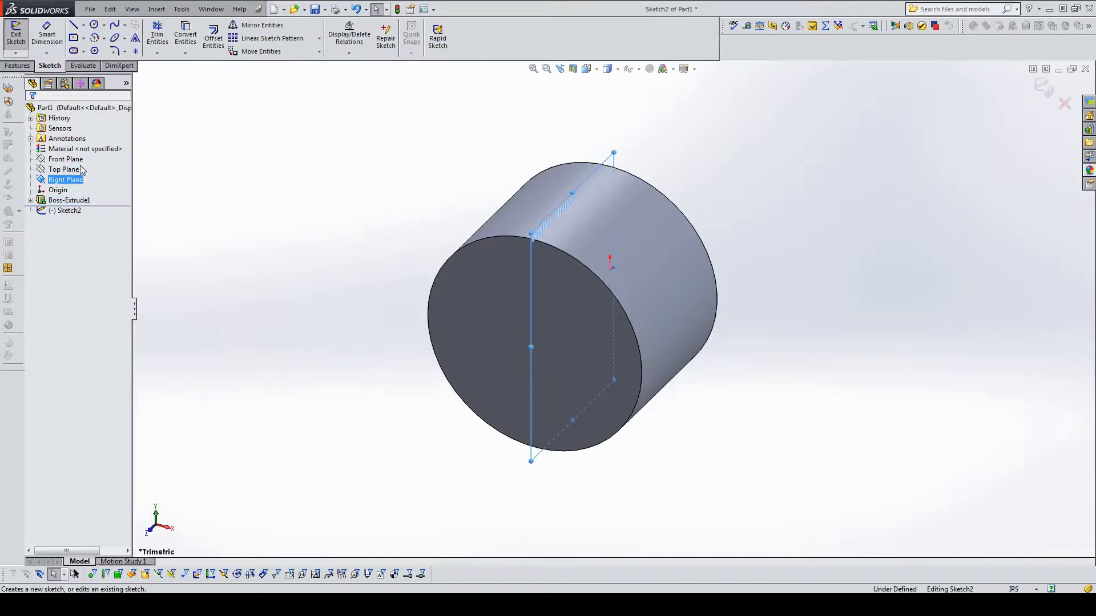
key(space)
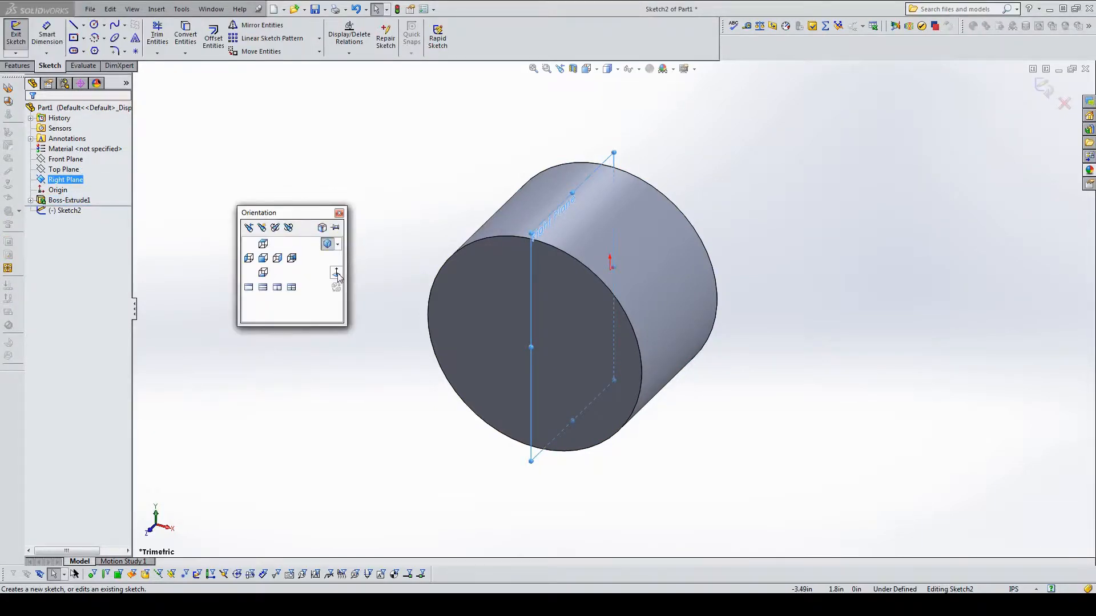
click(337, 275)
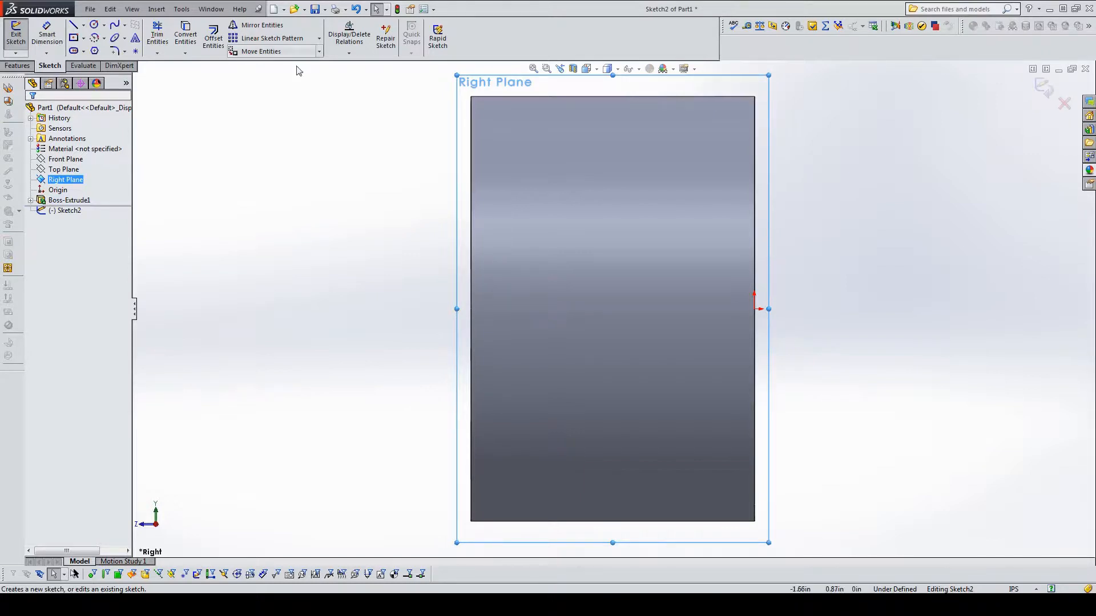
click(83, 26)
click(103, 49)
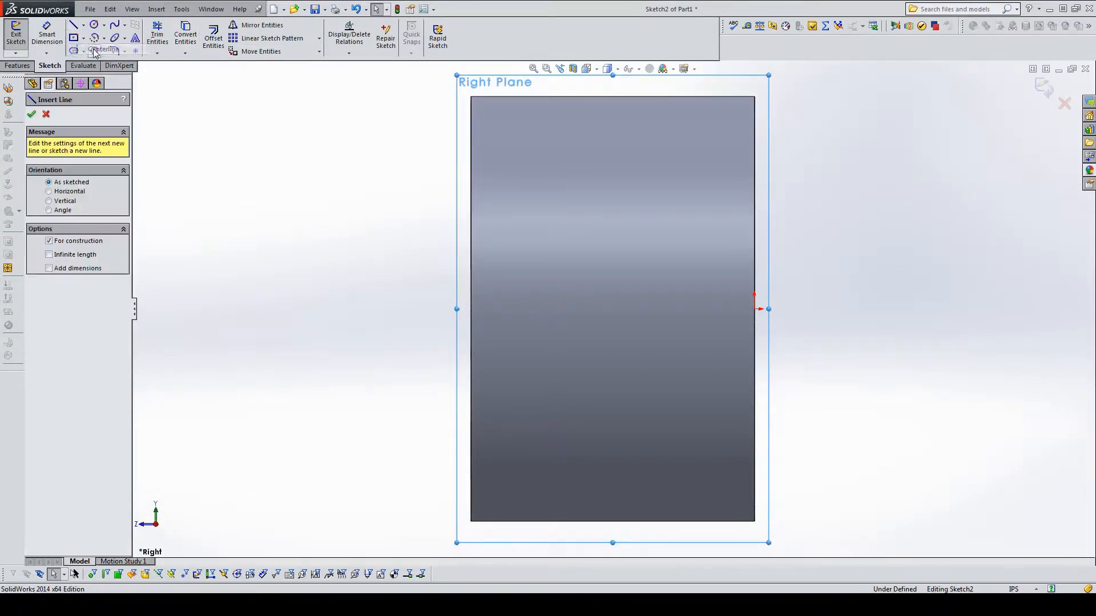
click(754, 309)
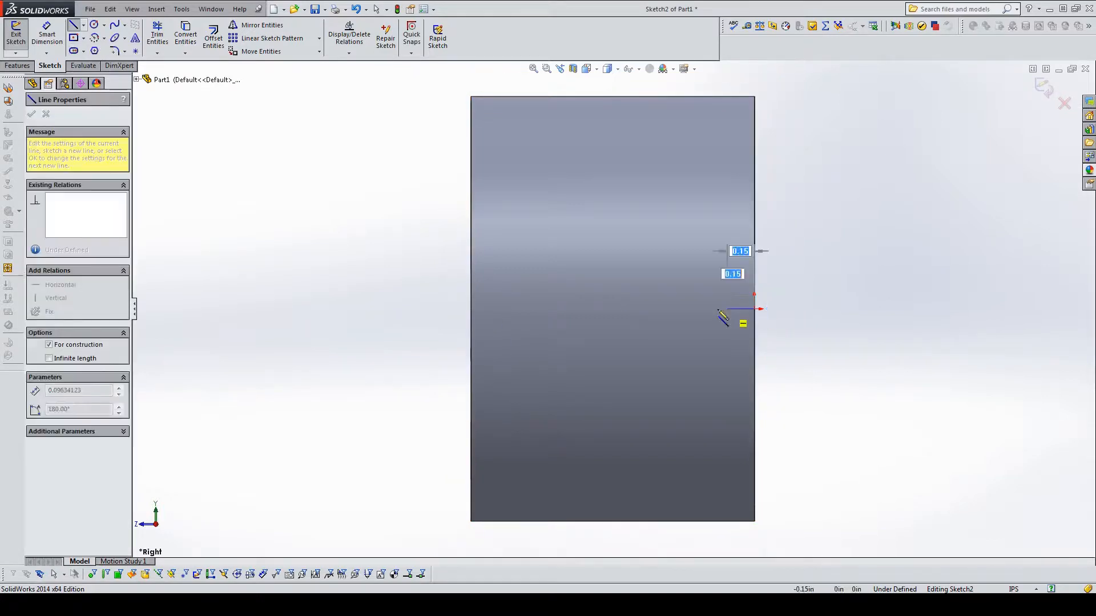
click(556, 309)
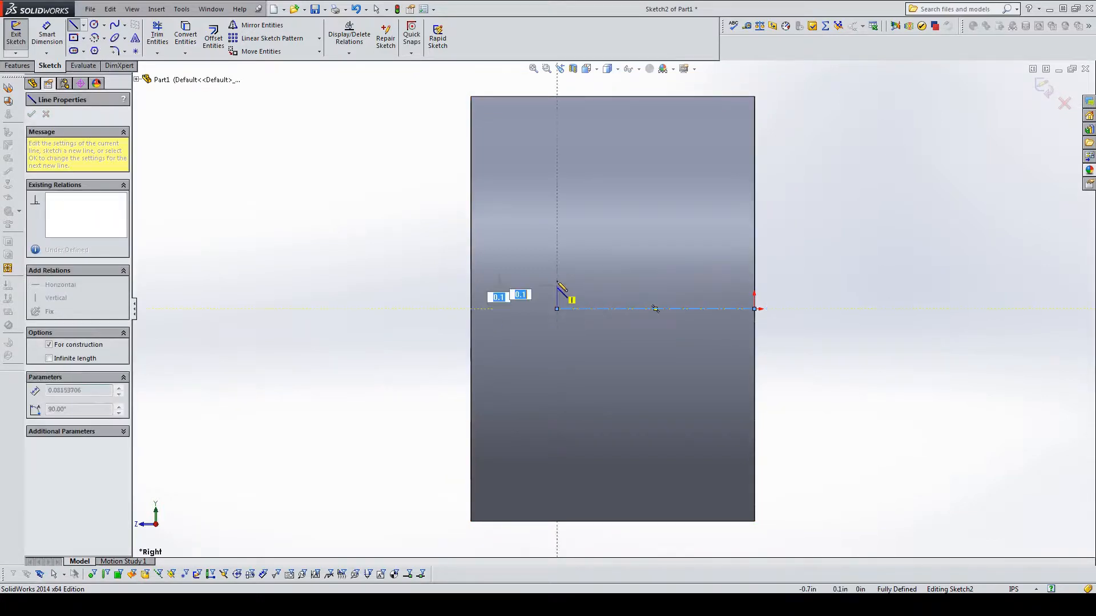
click(557, 184)
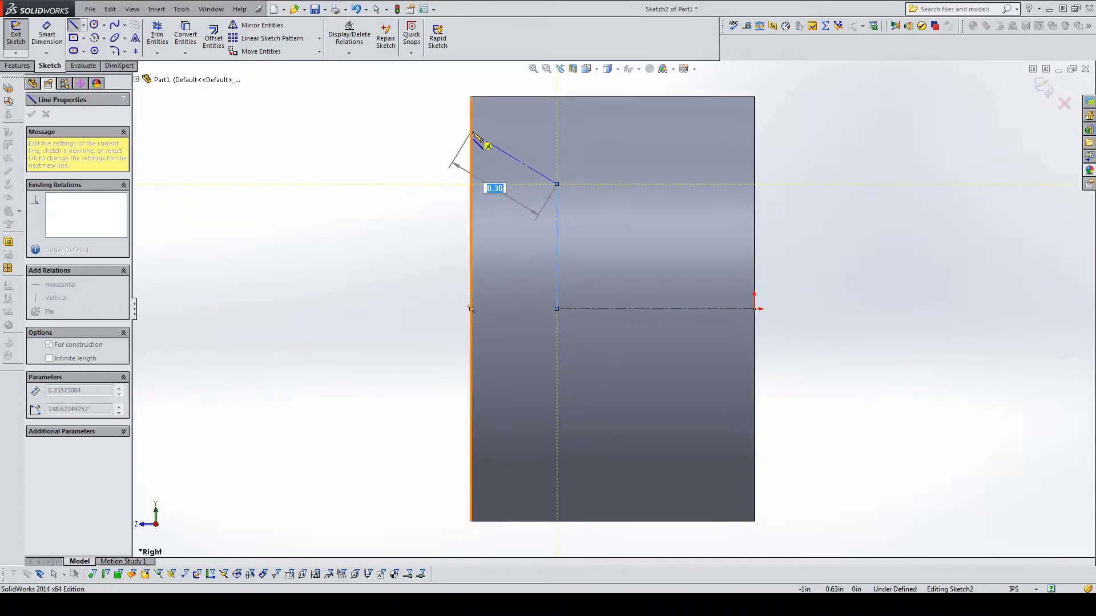
key(Escape)
key(Escape)
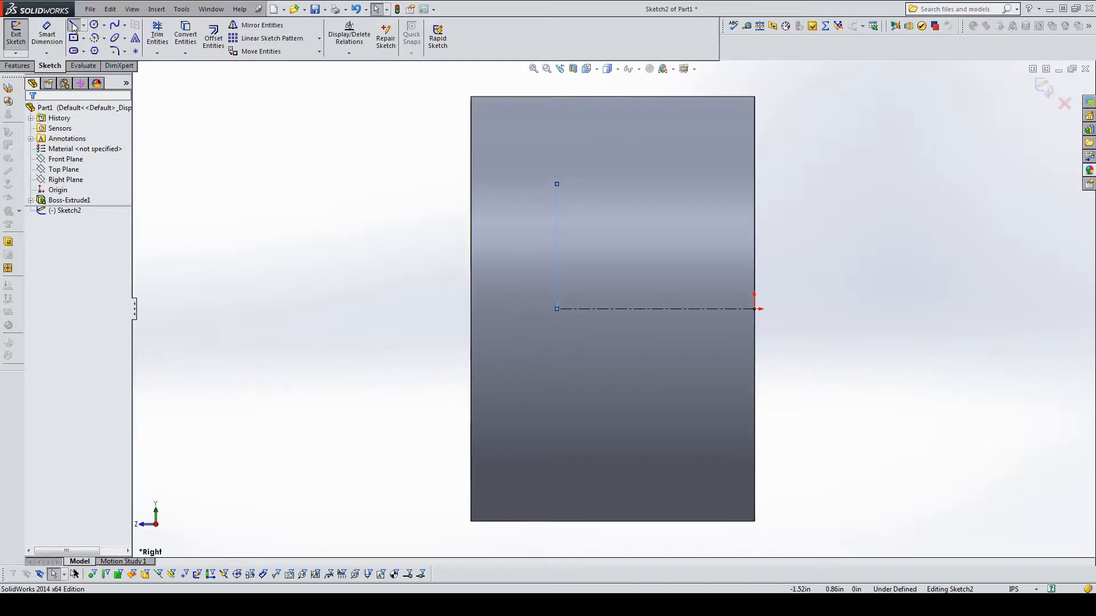
Step: Sketch a closed triangle with its apex at the vertical centerline's upper end and its opposite side along the cylinder's front face edge
click(73, 26)
click(556, 184)
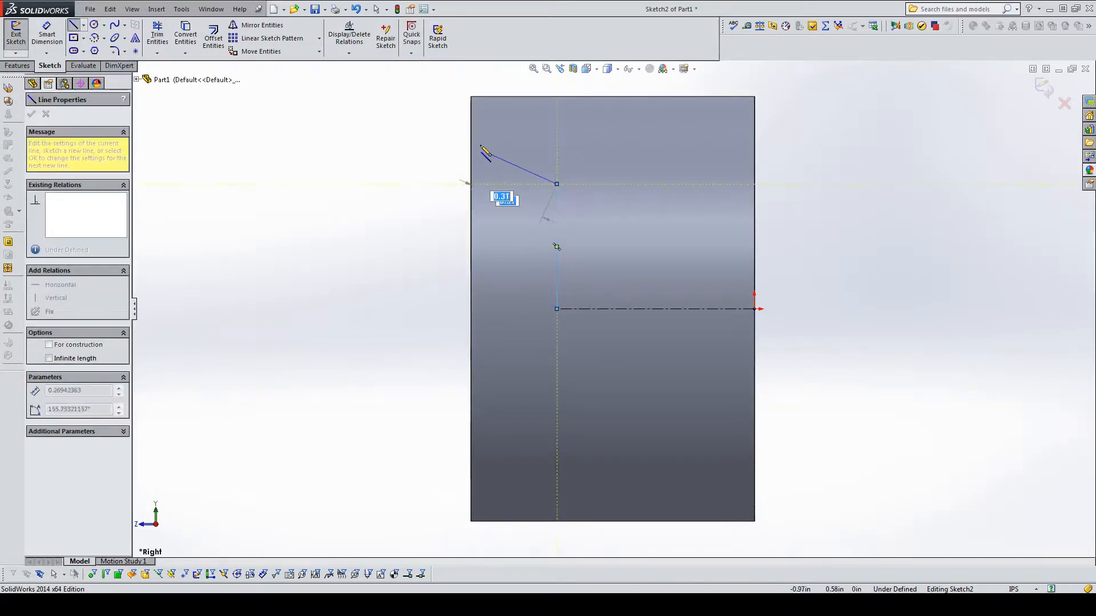
click(470, 136)
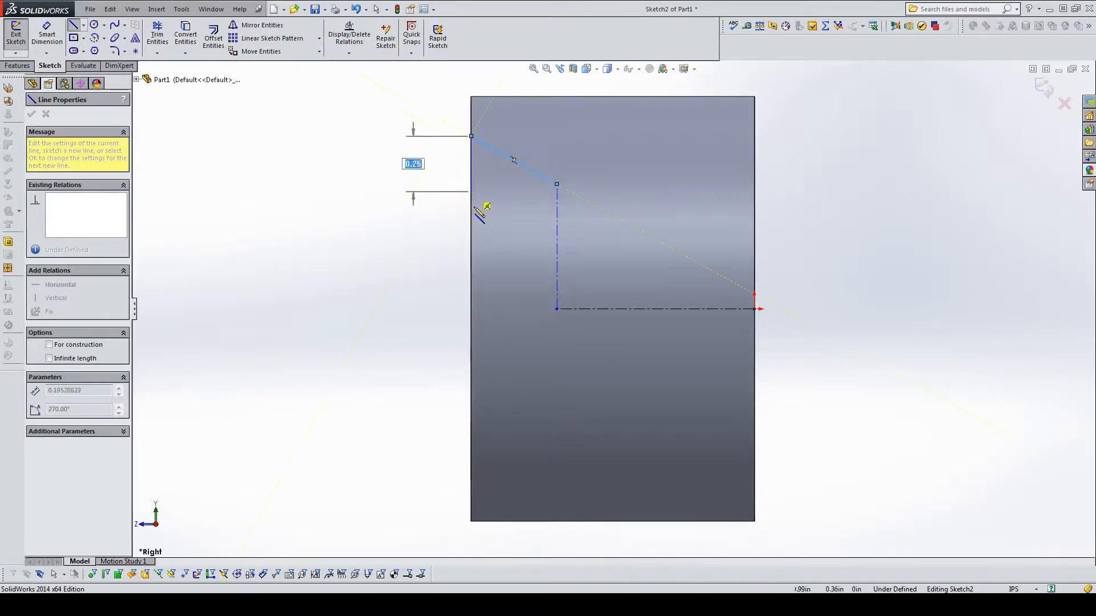
click(471, 236)
click(557, 185)
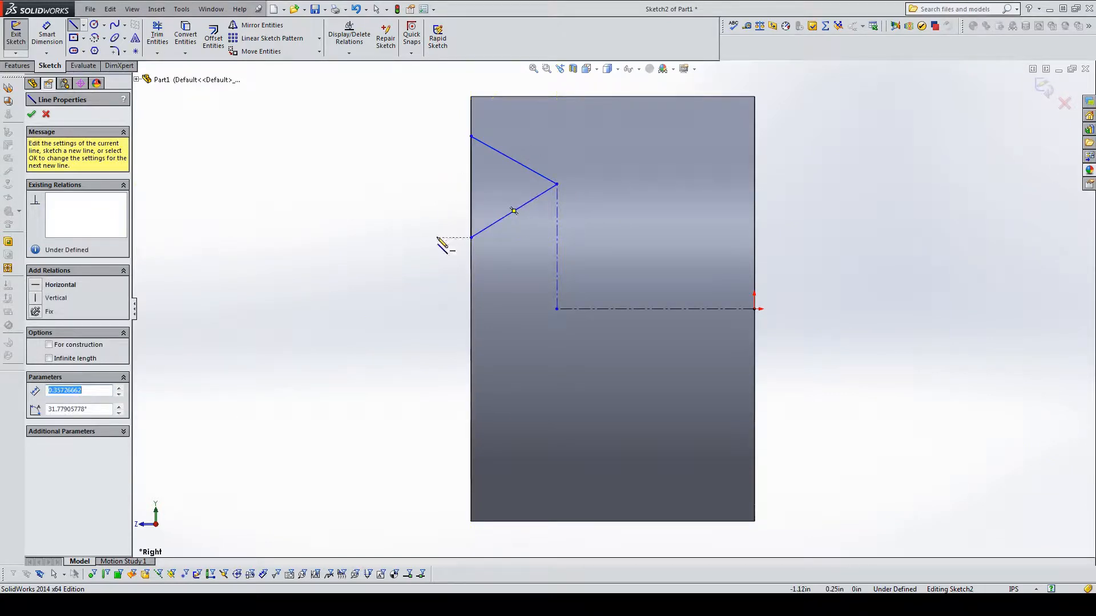
Step: Dimension the vertical centerline and set its length to .875/2 in
middle_drag(421, 257, 440, 274)
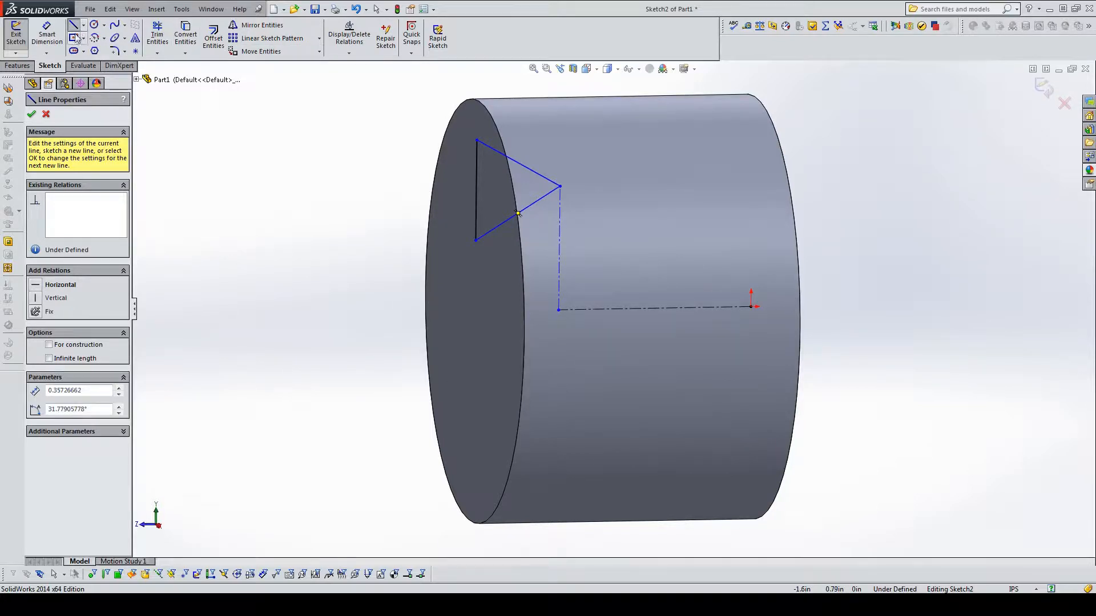
click(47, 33)
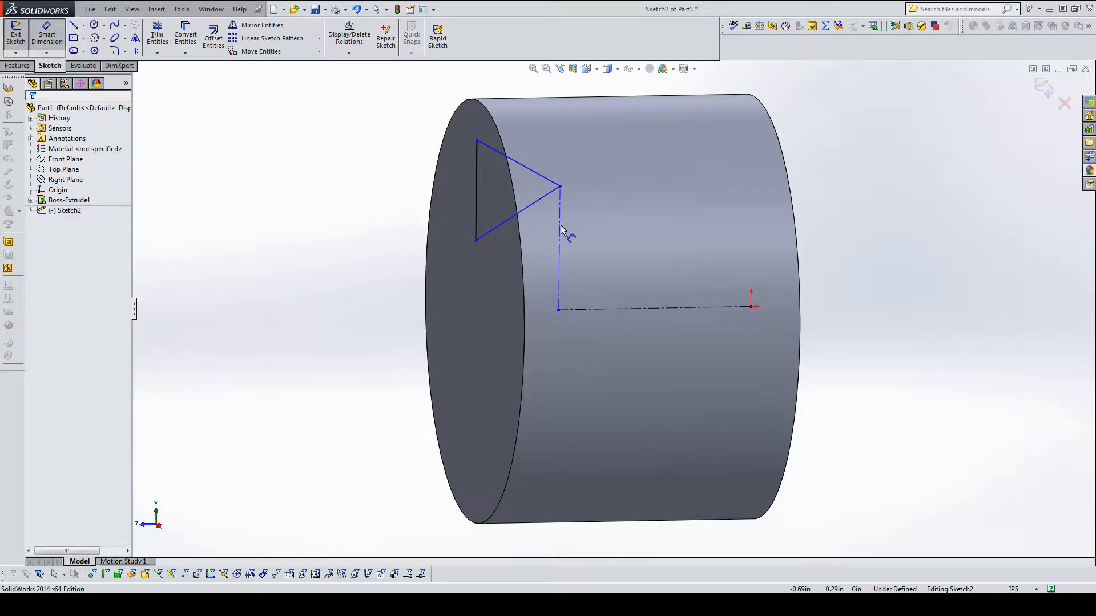
click(561, 243)
click(605, 246)
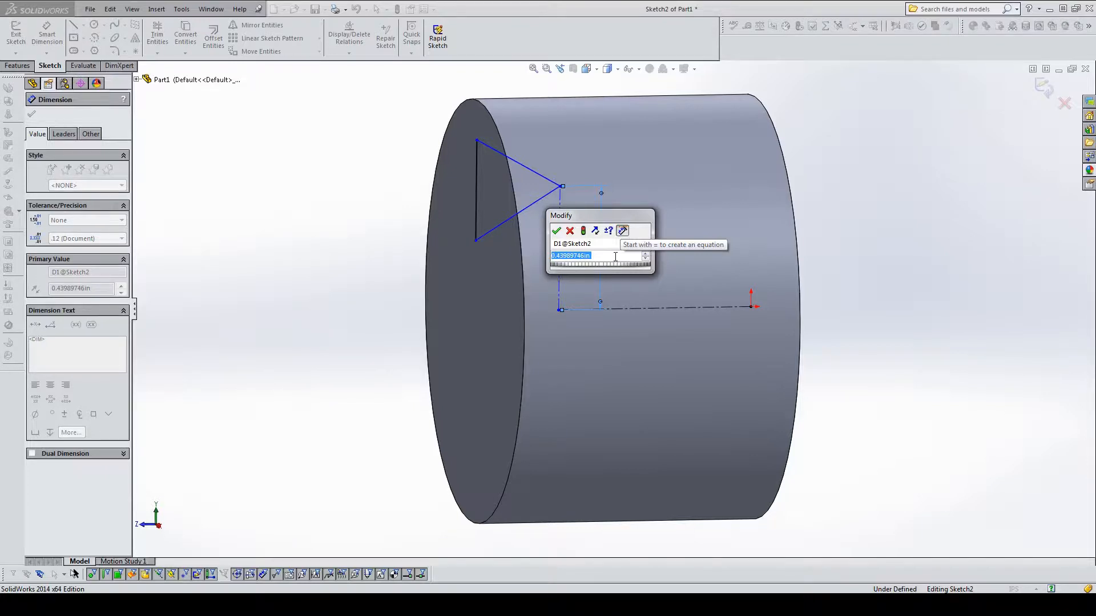
text(.875/)
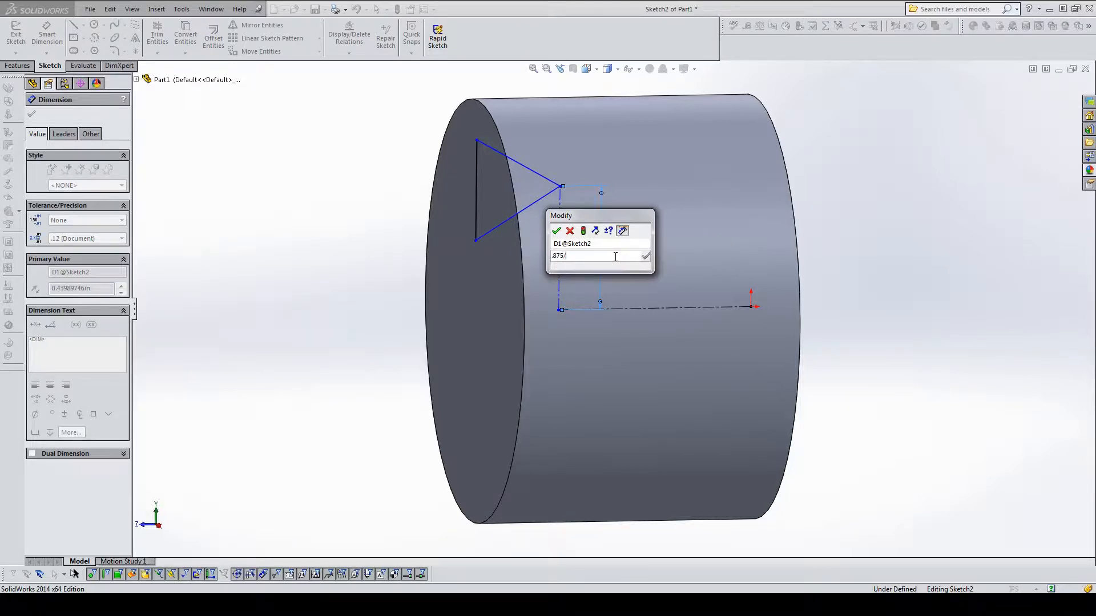
text(2)
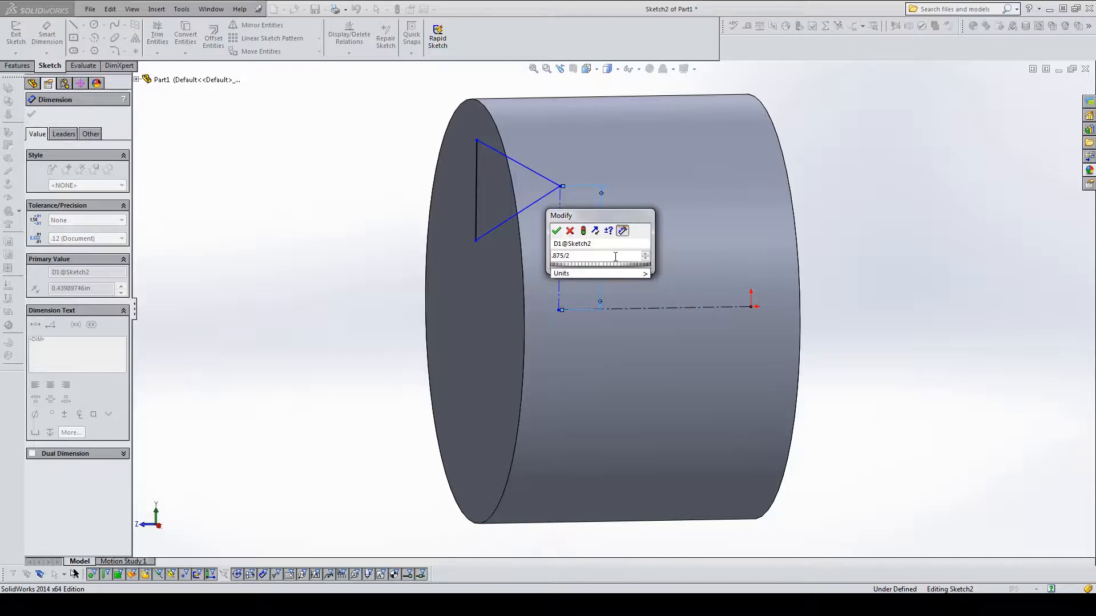
key(Return)
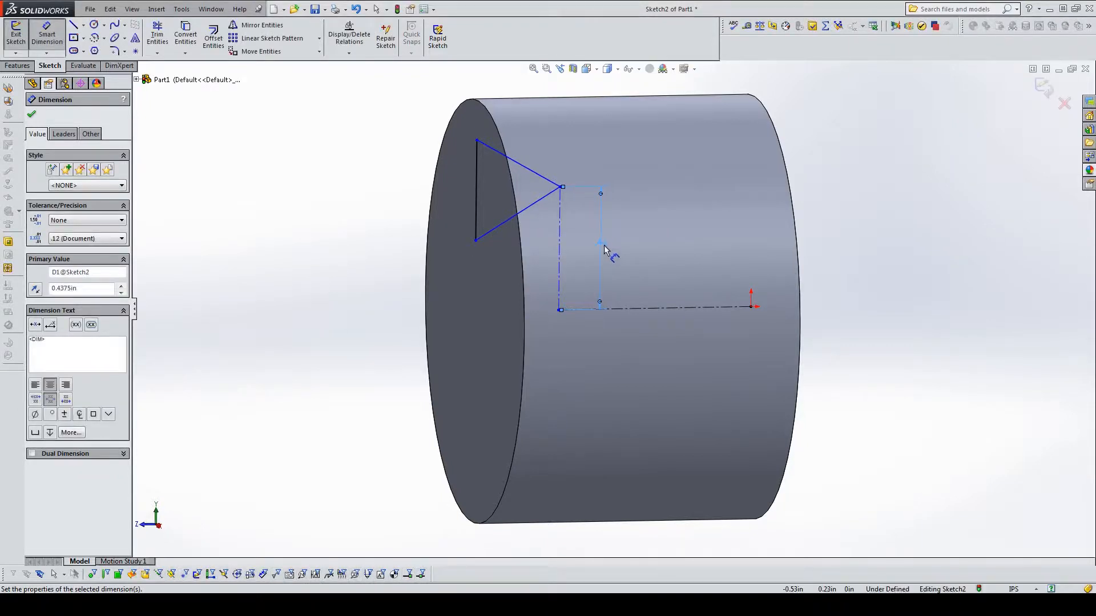
Step: Set the vertical centerline's length to 0.4375in-(.058/2)
double_click(605, 244)
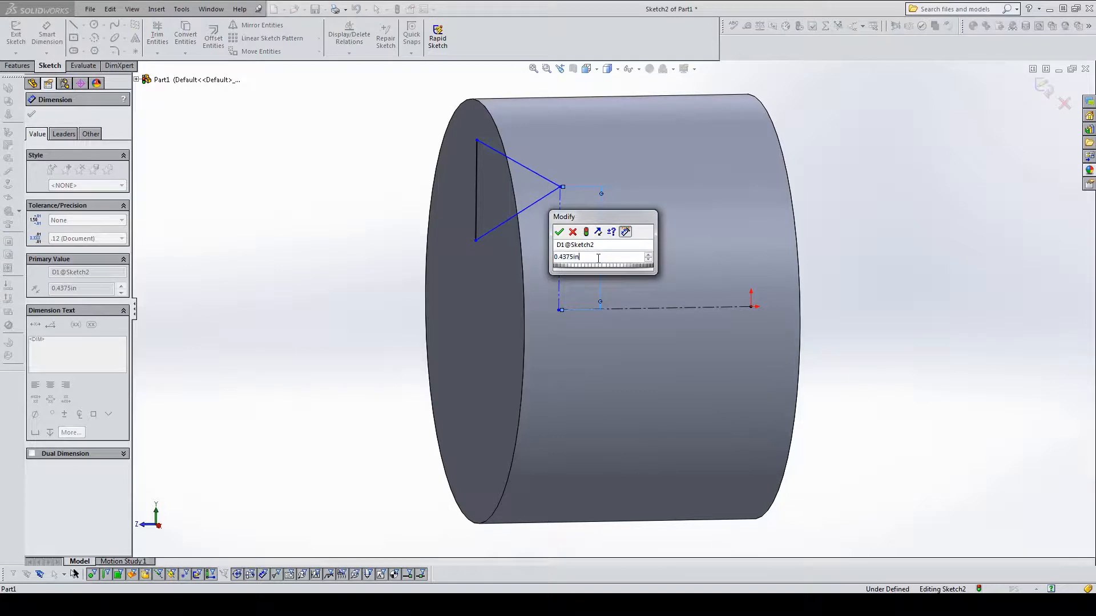
text(-)
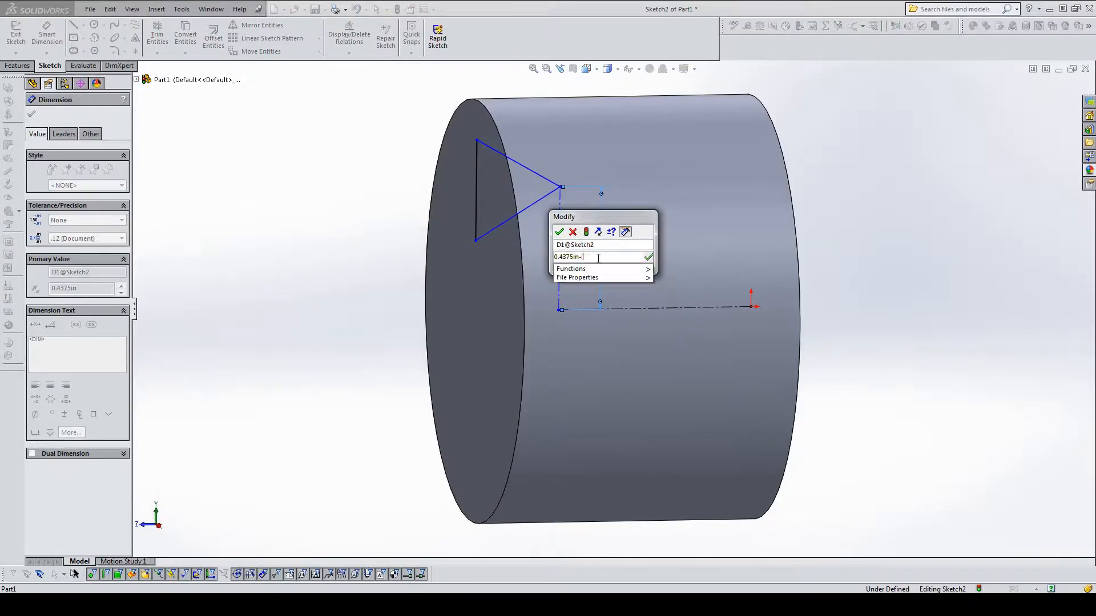
text((.0)
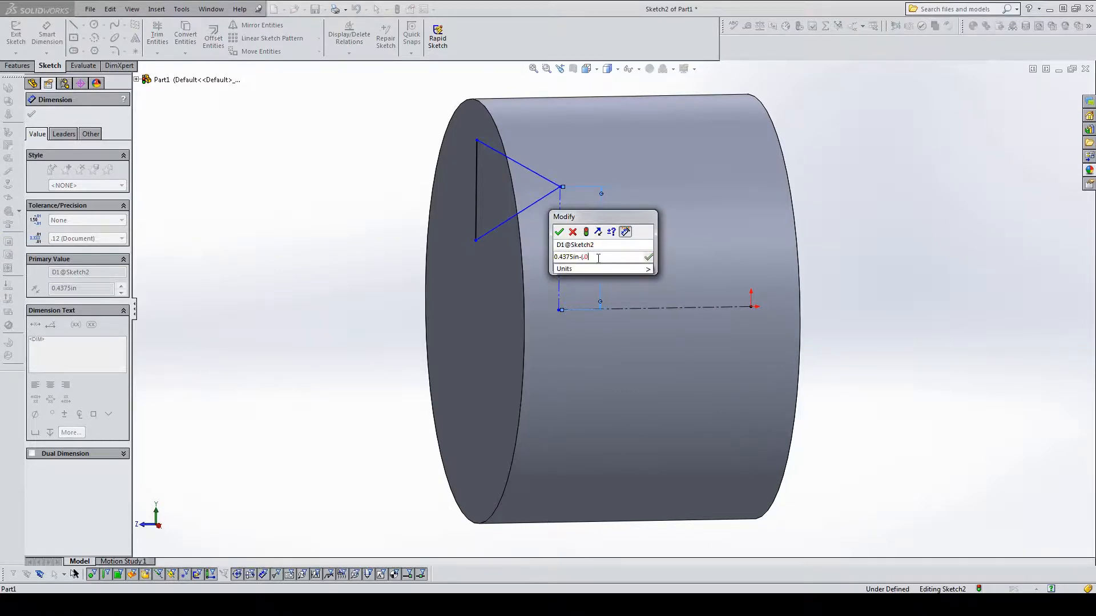
text(58/2))
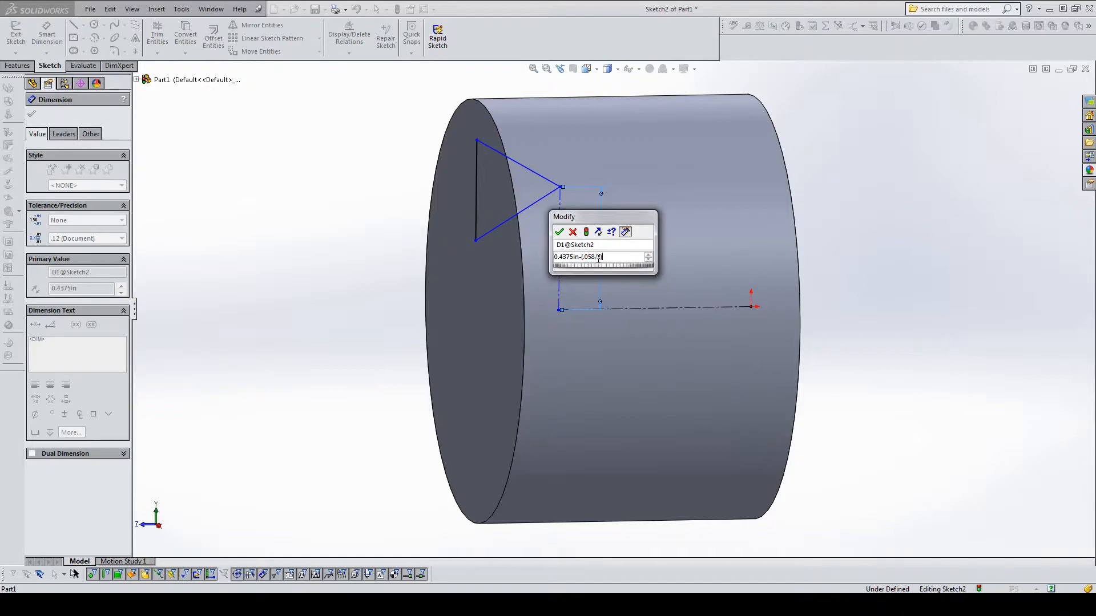
key(Return)
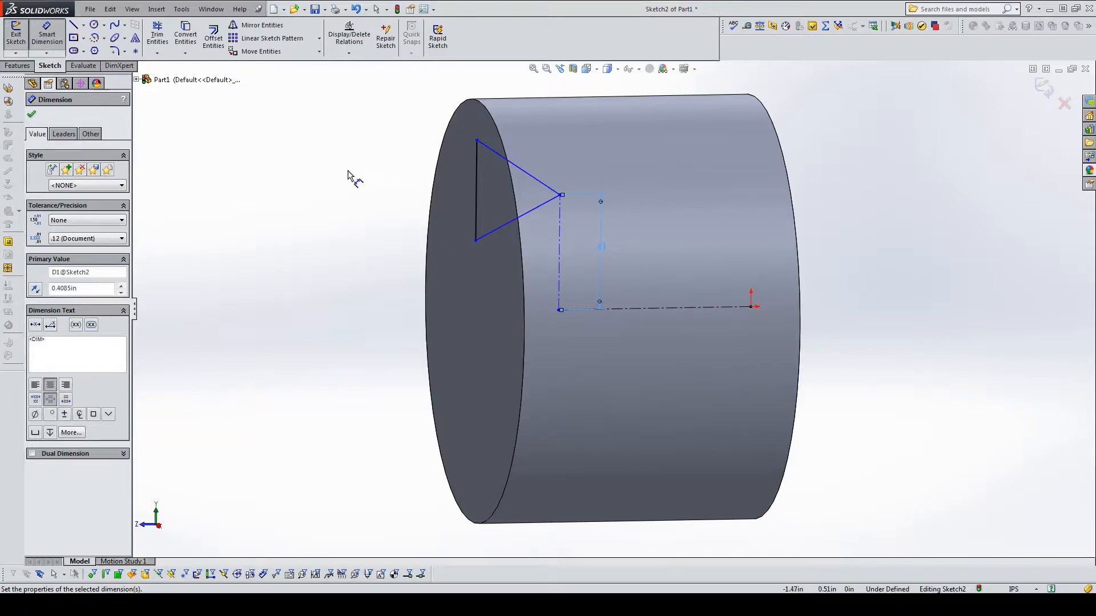
key(Escape)
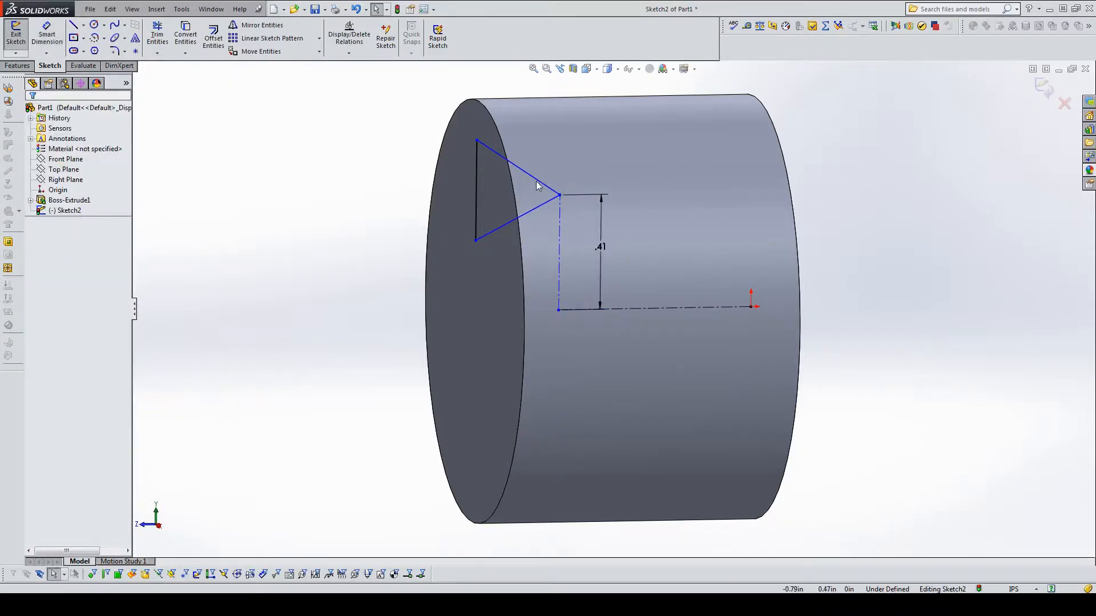
Step: Apply an Equal relation to the triangle's two slanted sides
click(535, 180)
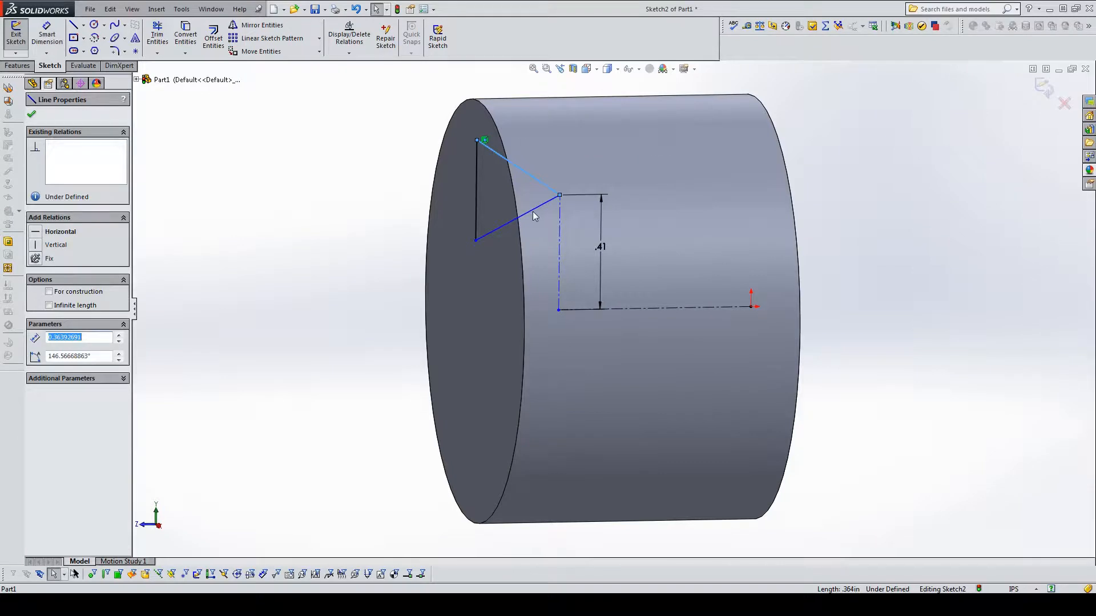
ctrl+click(533, 210)
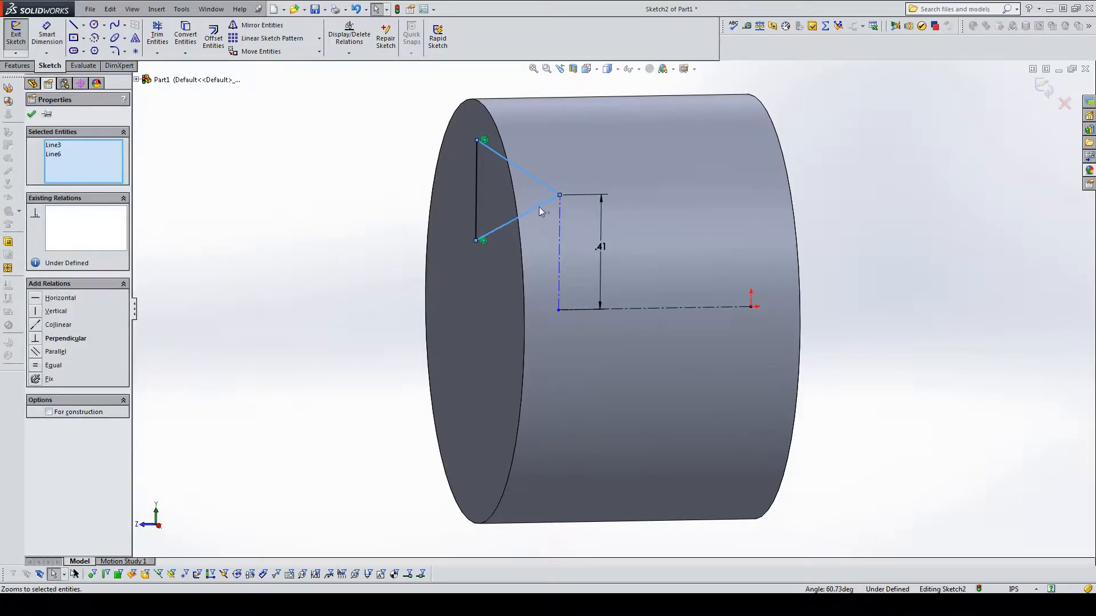
click(639, 161)
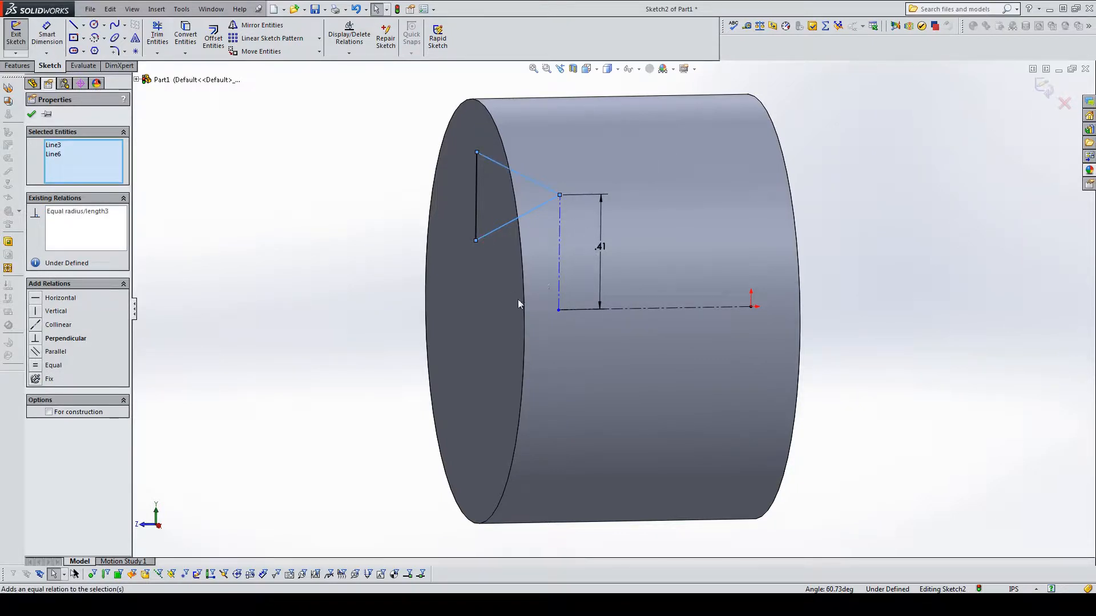
Step: Dimension the angle between the triangle's two slanted sides and set it to 90 degrees
middle_drag(427, 234, 412, 230)
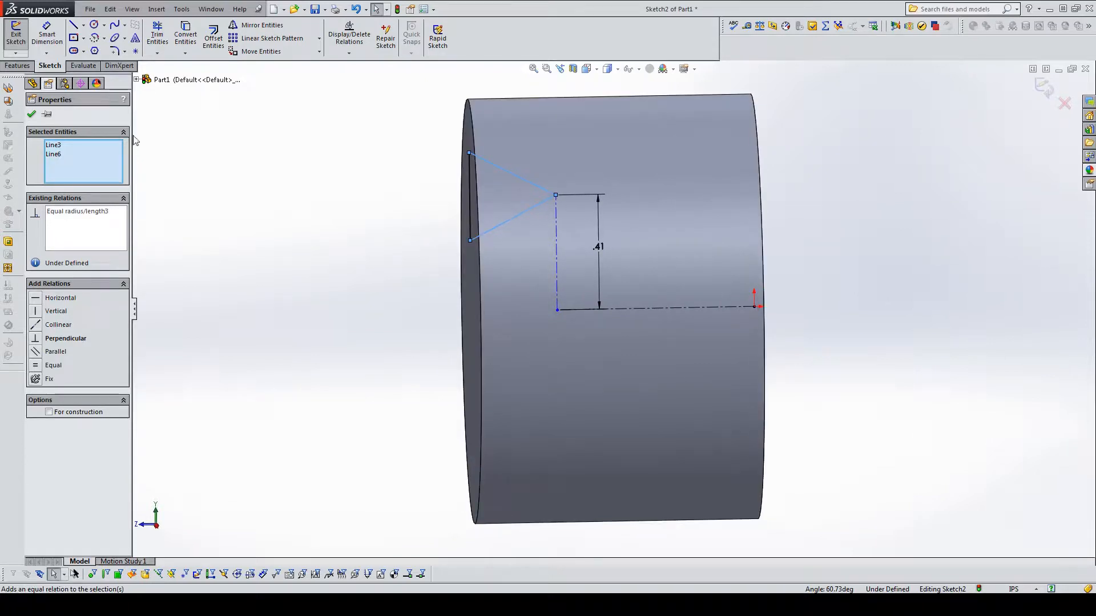
click(47, 36)
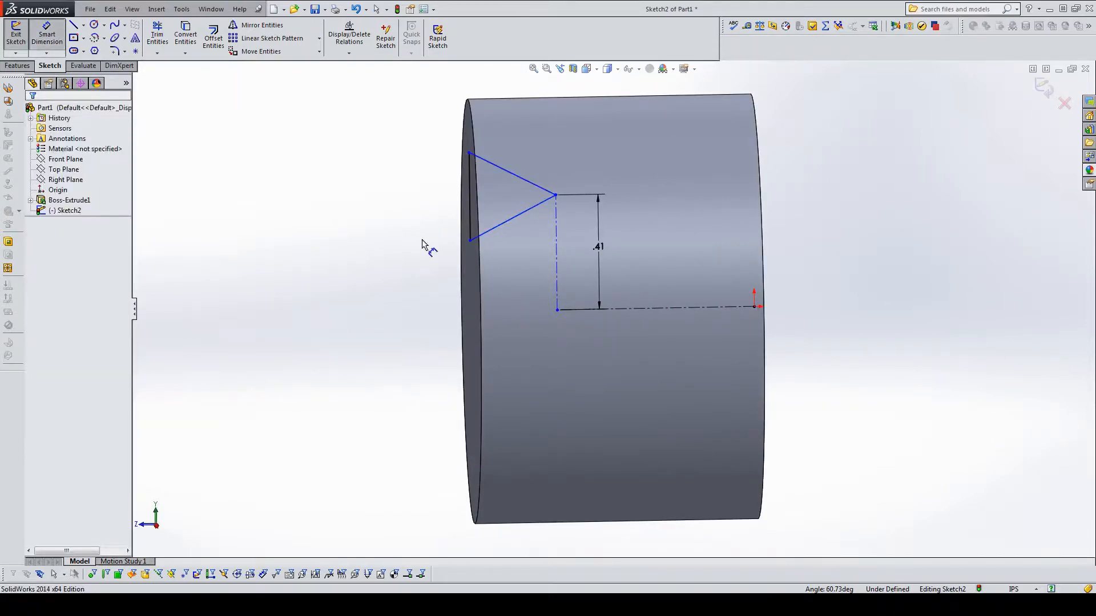
click(467, 207)
key(Escape)
click(521, 181)
click(522, 213)
click(508, 203)
text(90)
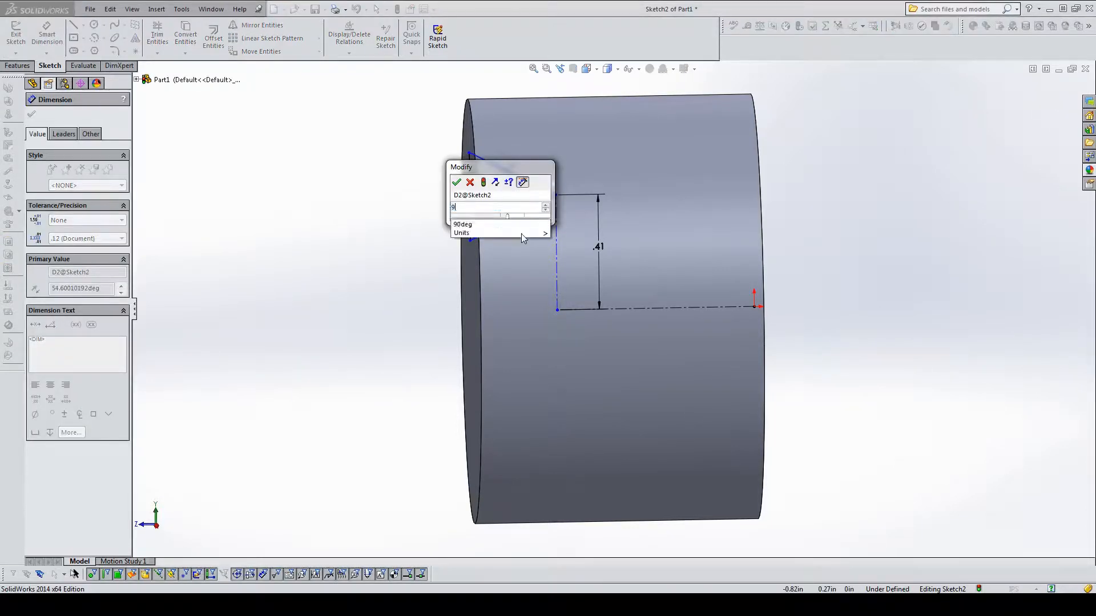
key(Return)
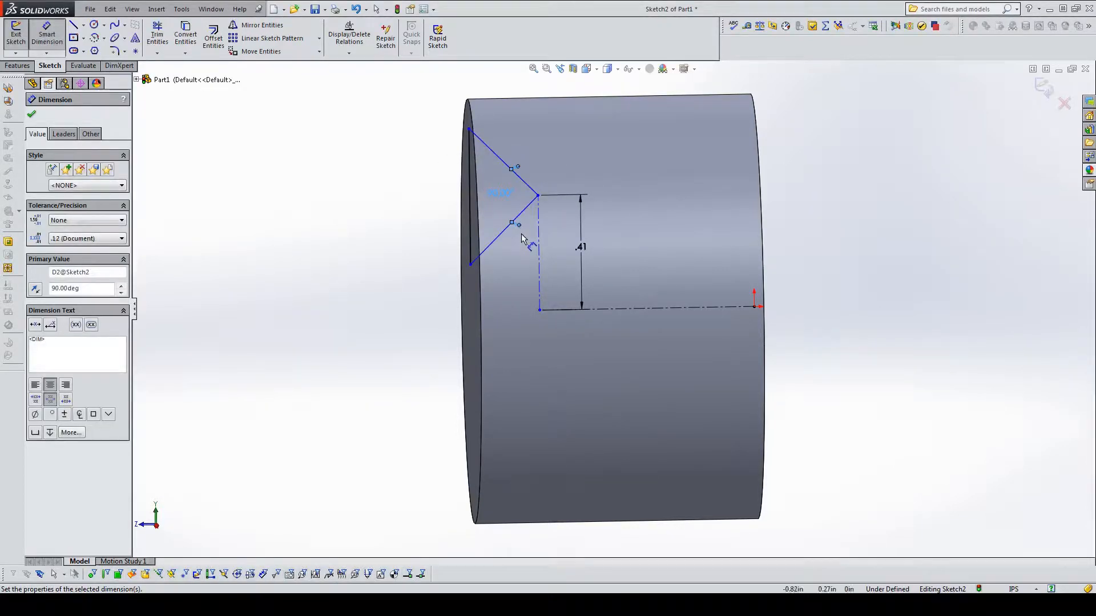
Step: Dimension the distance from the vertical centerline to the cylinder's front face edge and set it to .2 in
click(539, 283)
click(481, 299)
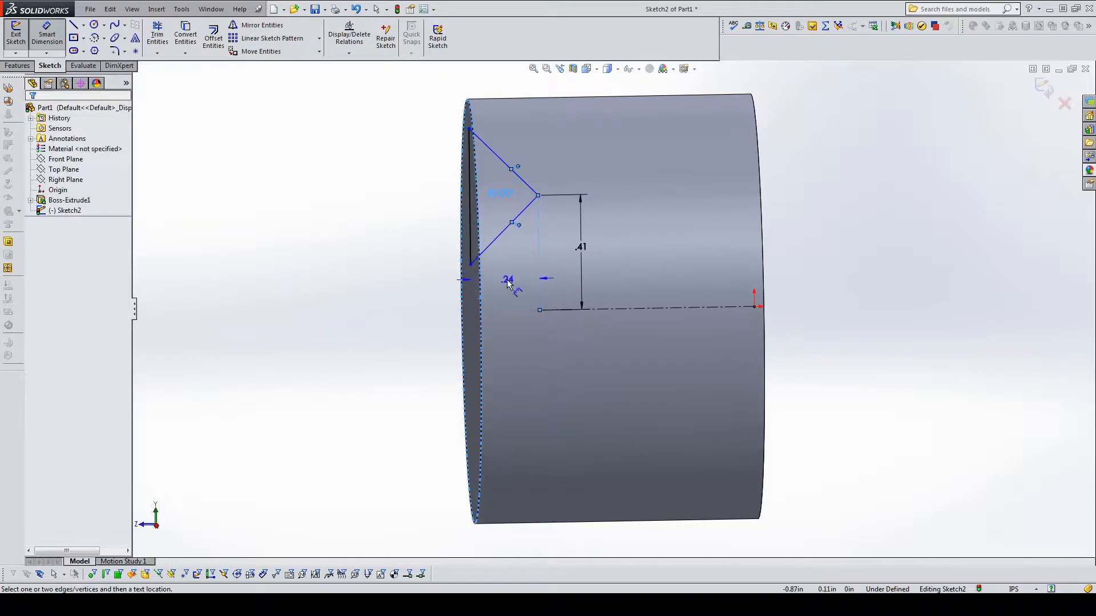
click(399, 314)
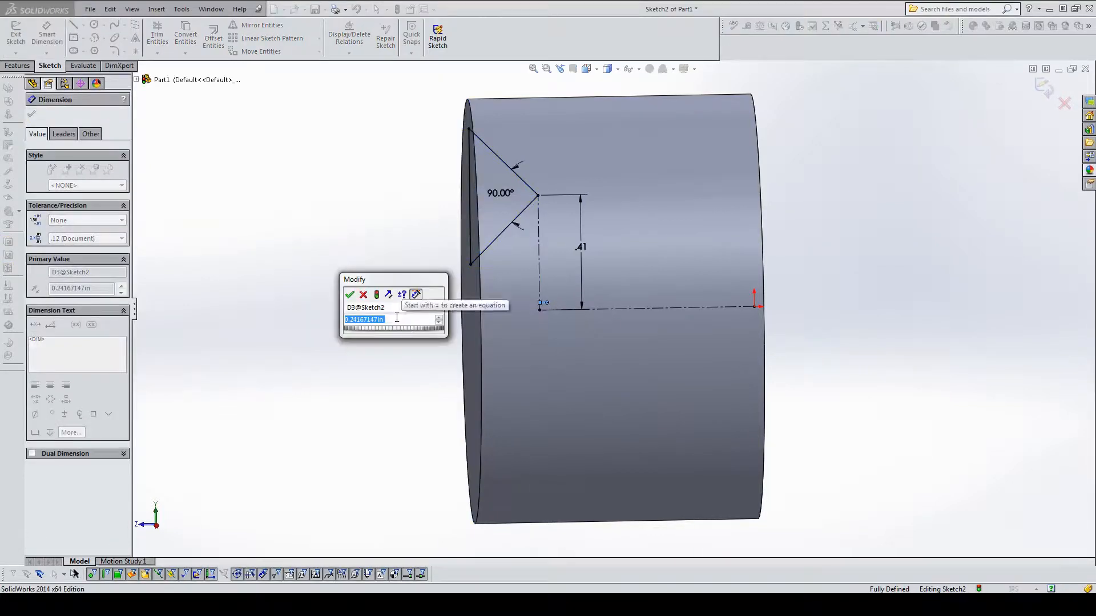
text(.2)
key(Return)
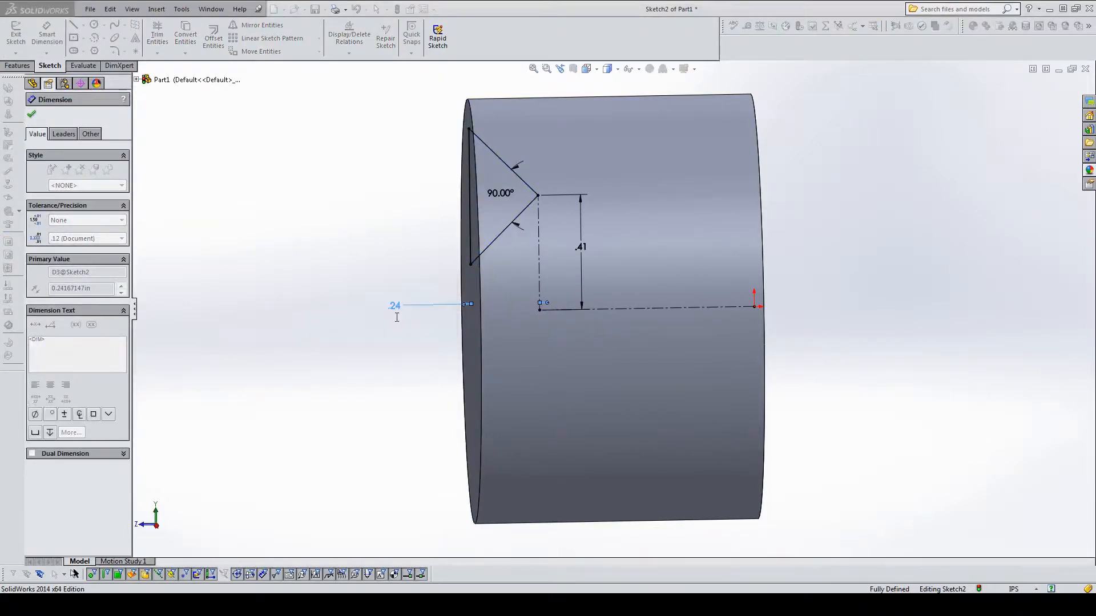
Step: Show temporary axes and cut the triangular profile by a blind 360-degree Revolved Cut about the cylinder's temporary axis
middle_drag(423, 215, 428, 238)
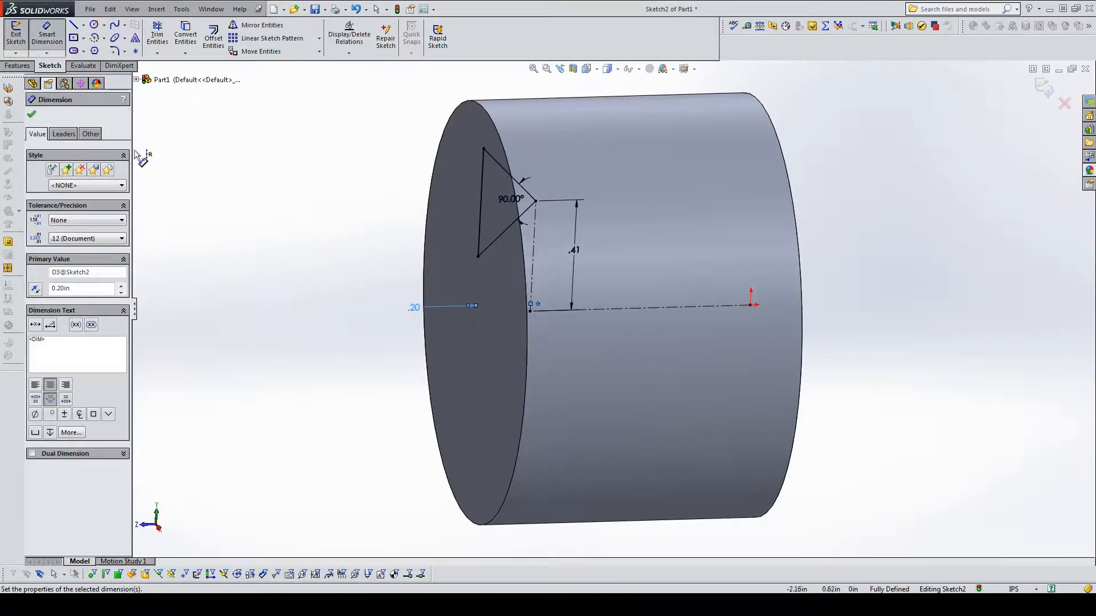
click(16, 66)
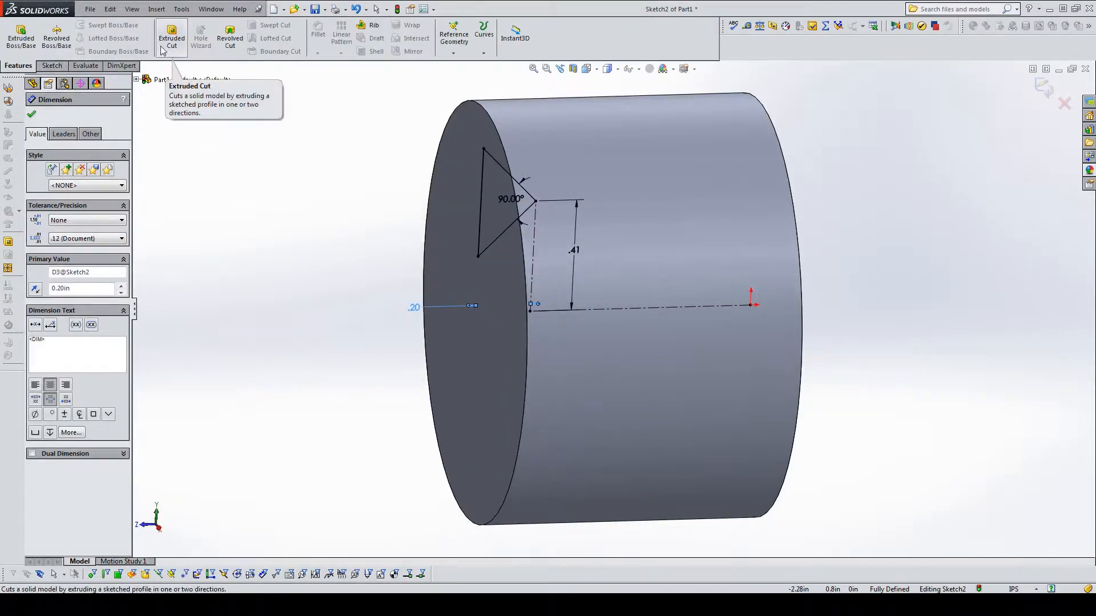
click(230, 34)
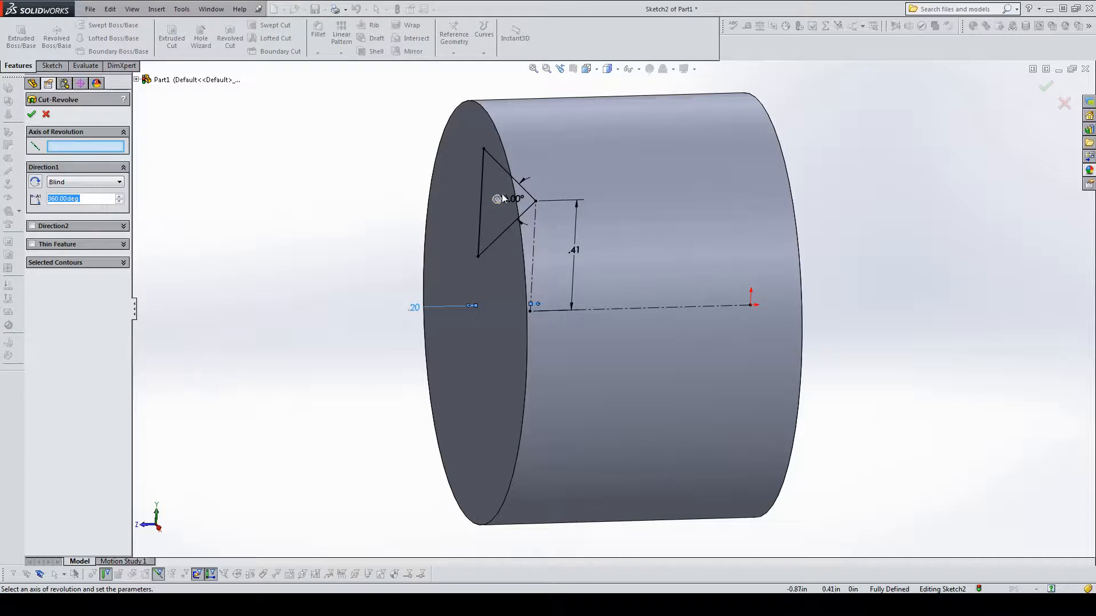
click(84, 148)
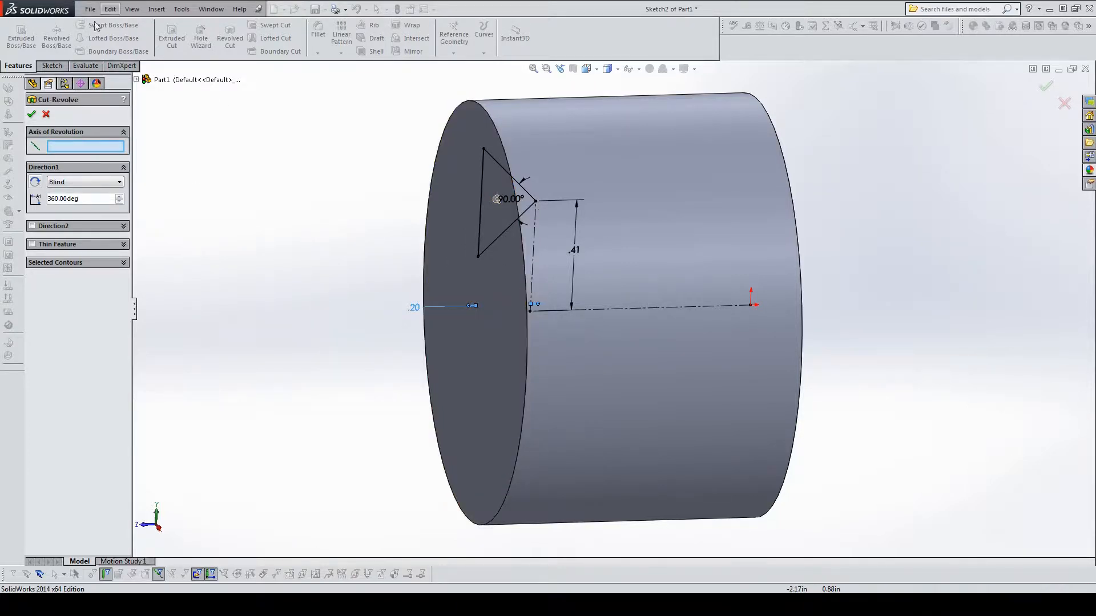
click(132, 9)
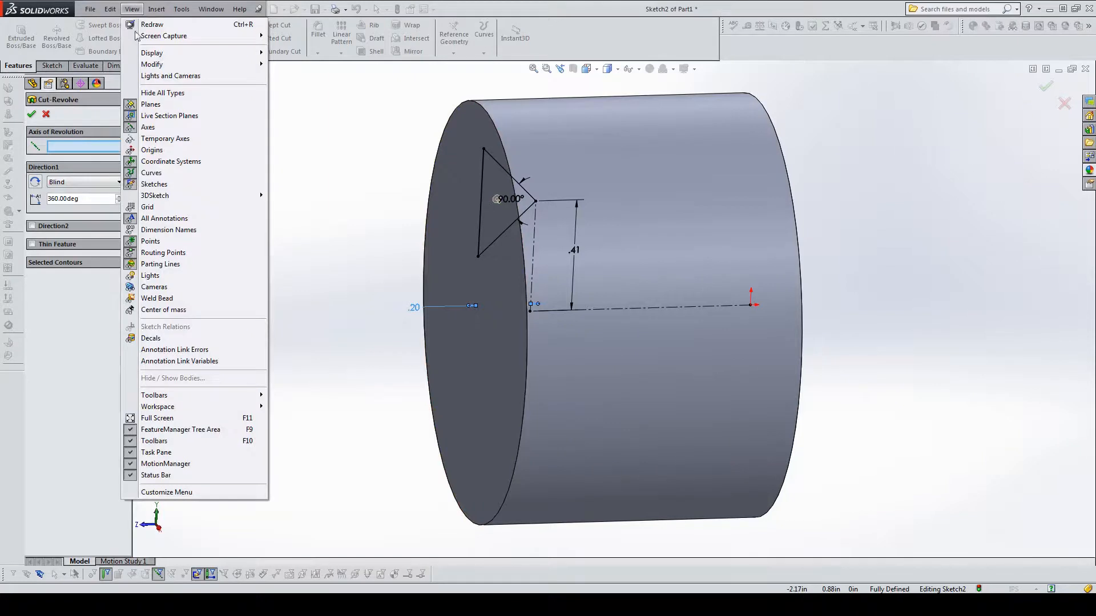
click(162, 140)
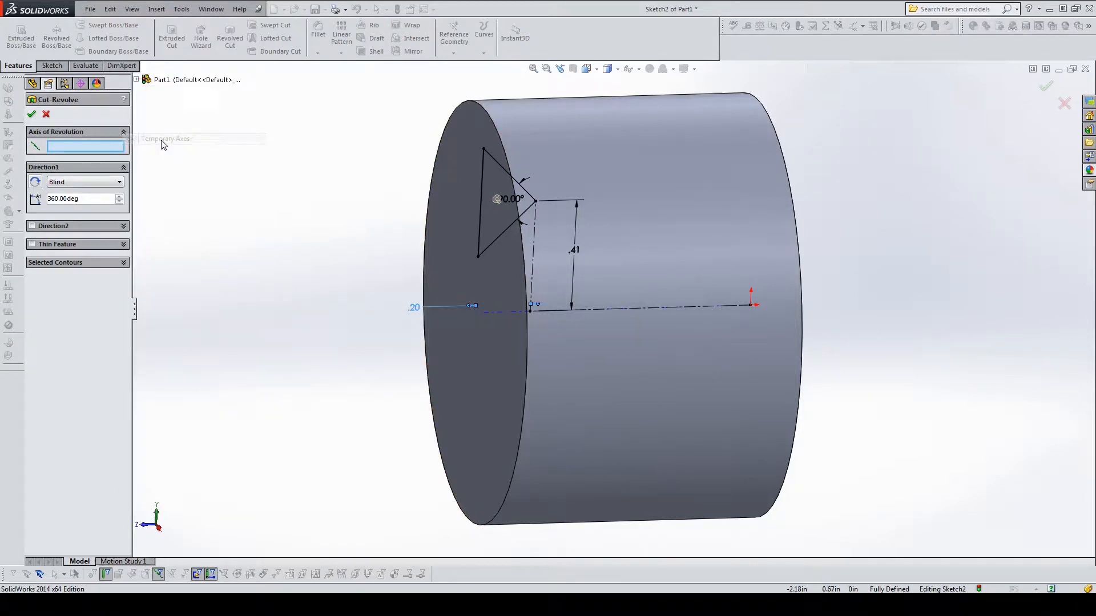
click(497, 314)
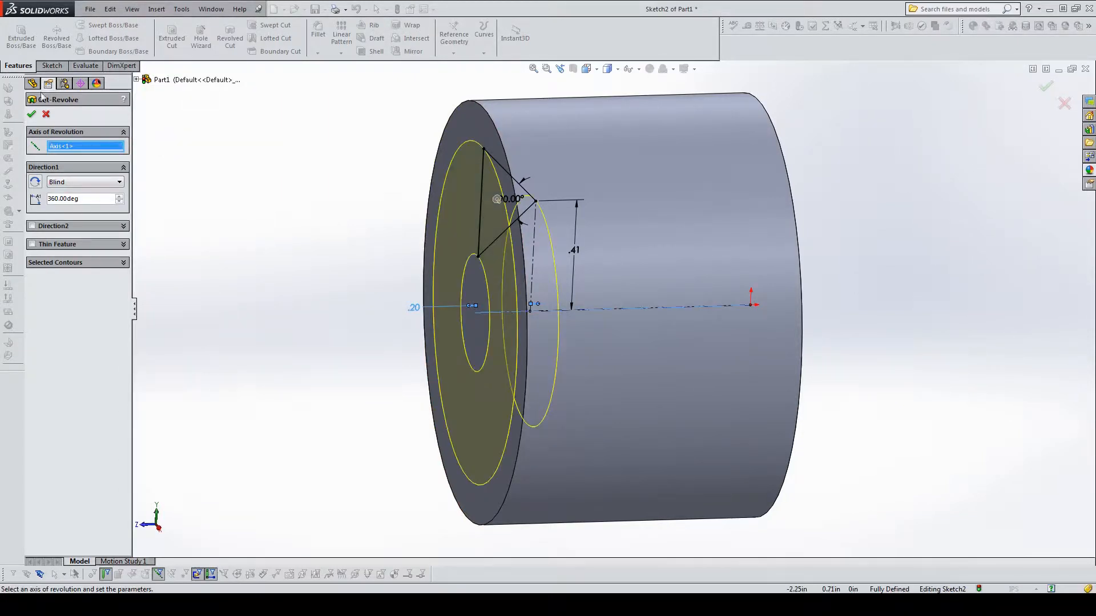
click(32, 114)
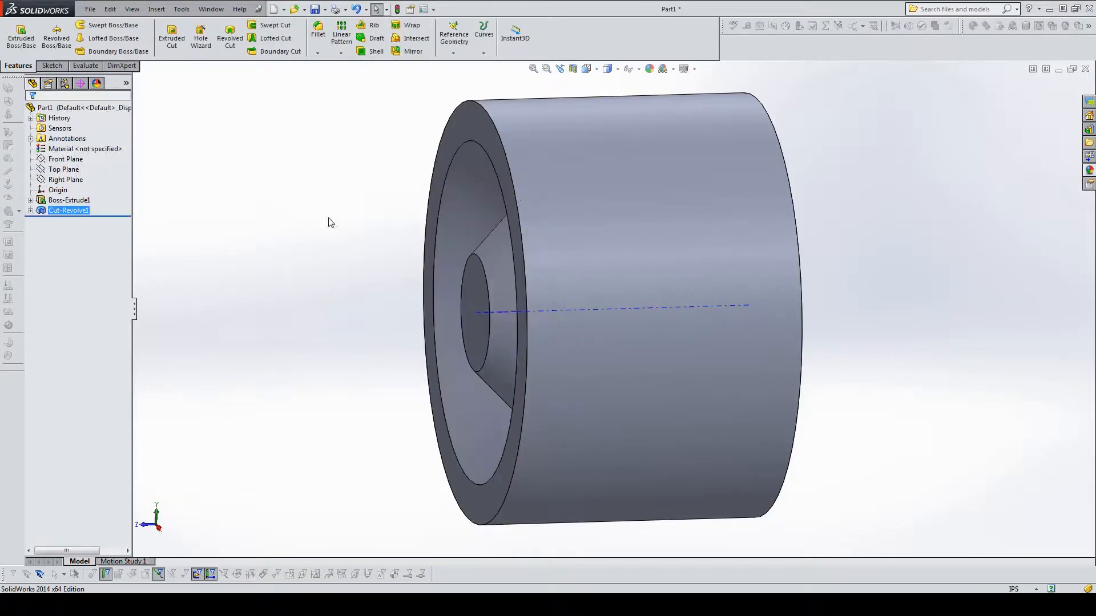
Step: Examine the revolved V-groove in the cylinder's front face from several angles
middle_drag(343, 247, 354, 177)
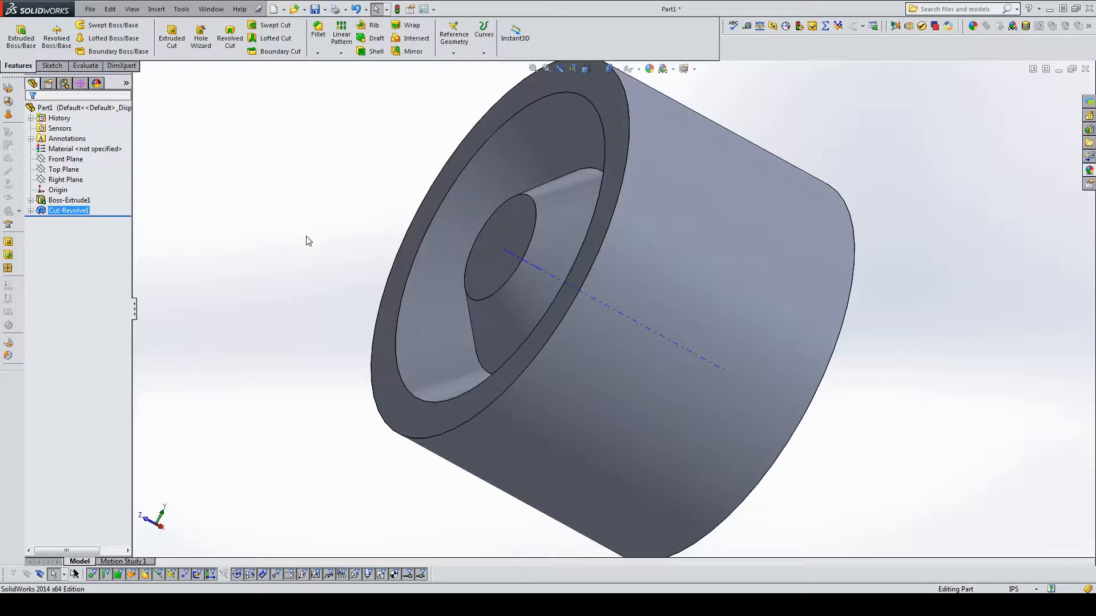
scroll(549, 245, up, 2)
scroll(580, 268, down, 2)
scroll(639, 269, up, 2)
scroll(677, 284, down, 1)
middle_drag(676, 284, 751, 239)
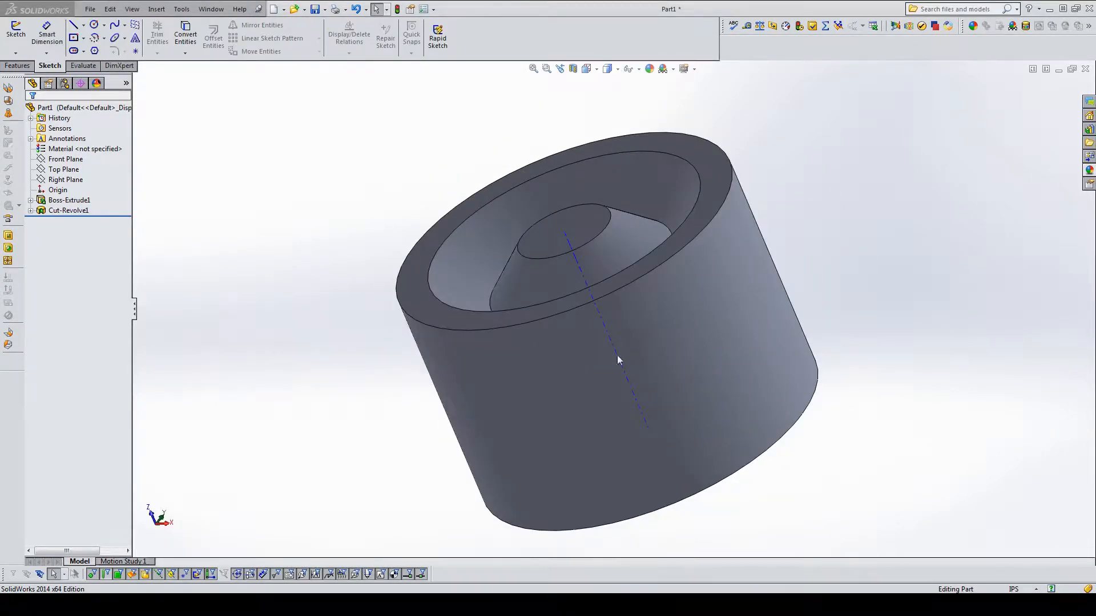
mouse_move(753, 244)
middle_down()
mouse_move(748, 251)
mouse_move(770, 257)
mouse_move(744, 238)
middle_up()
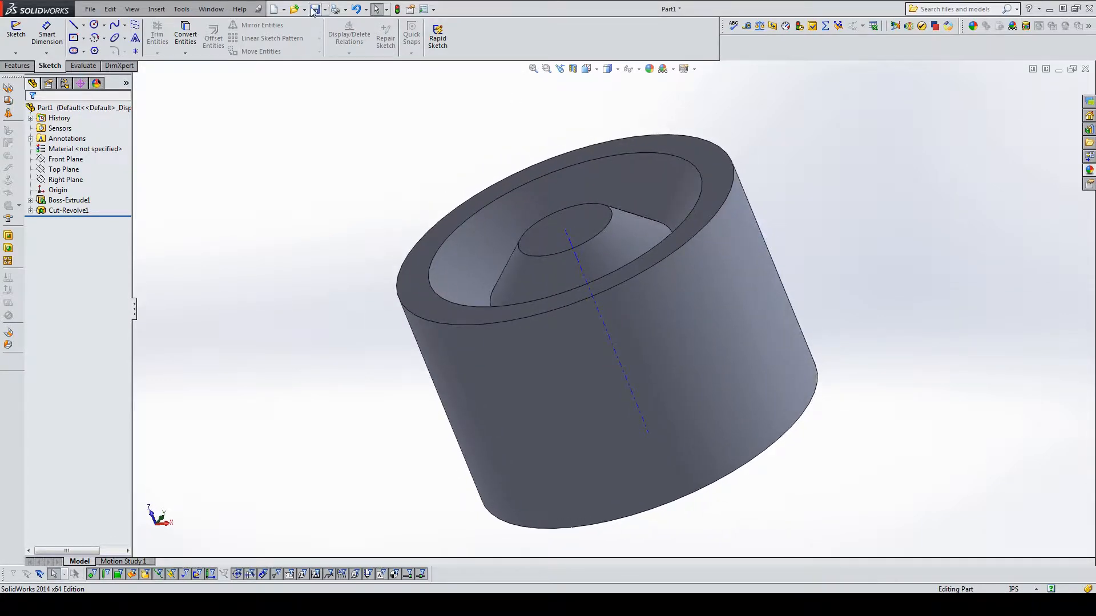
Step: Save the part as Body in the Reamer folder, replacing the existing file
click(90, 9)
click(112, 105)
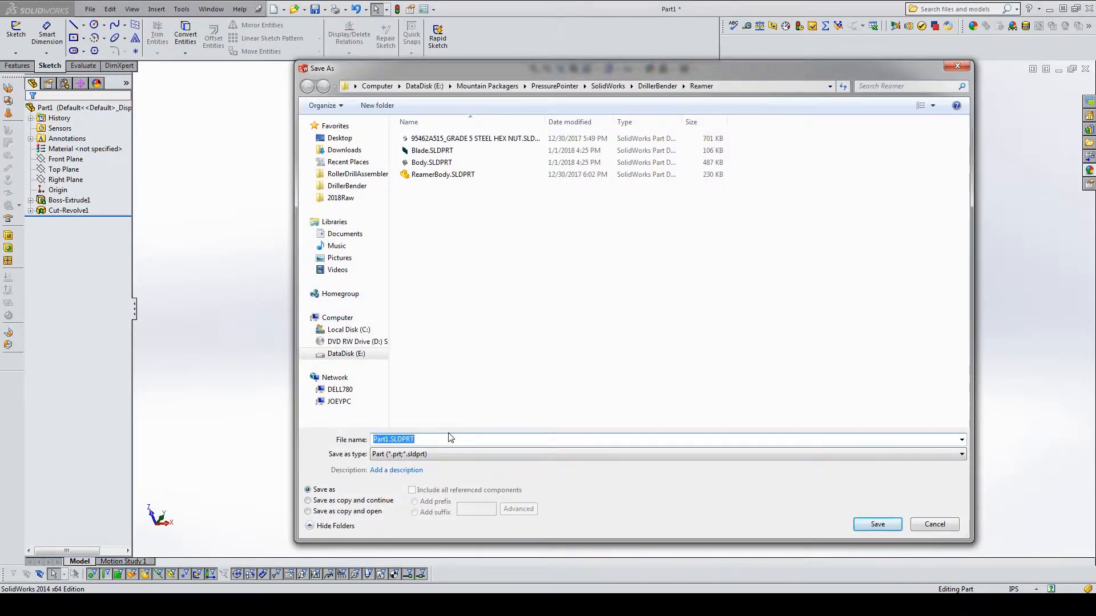
text(B)
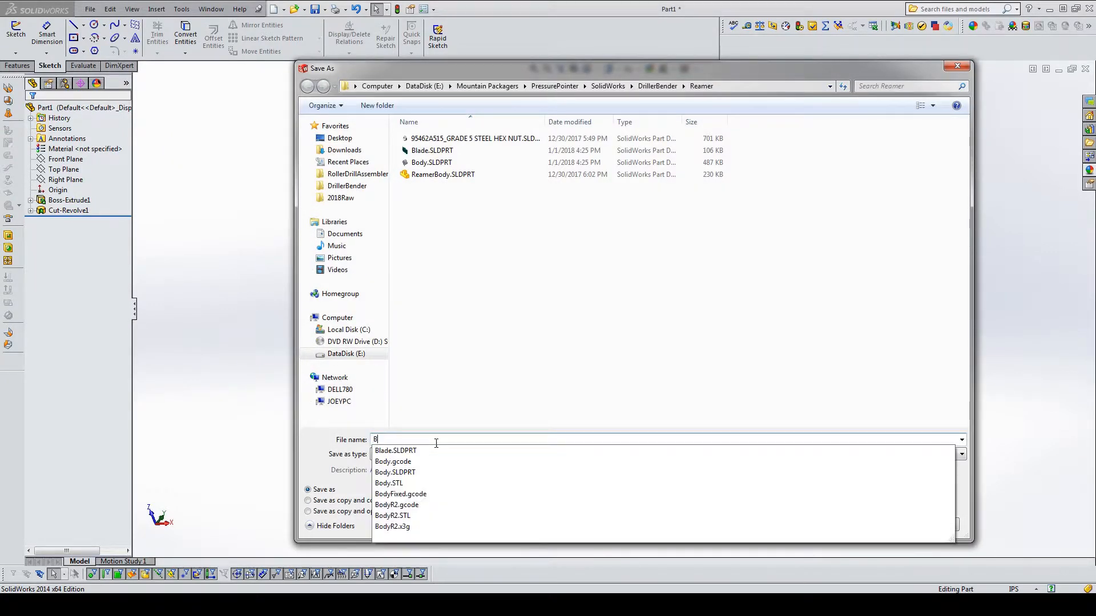
text(ody)
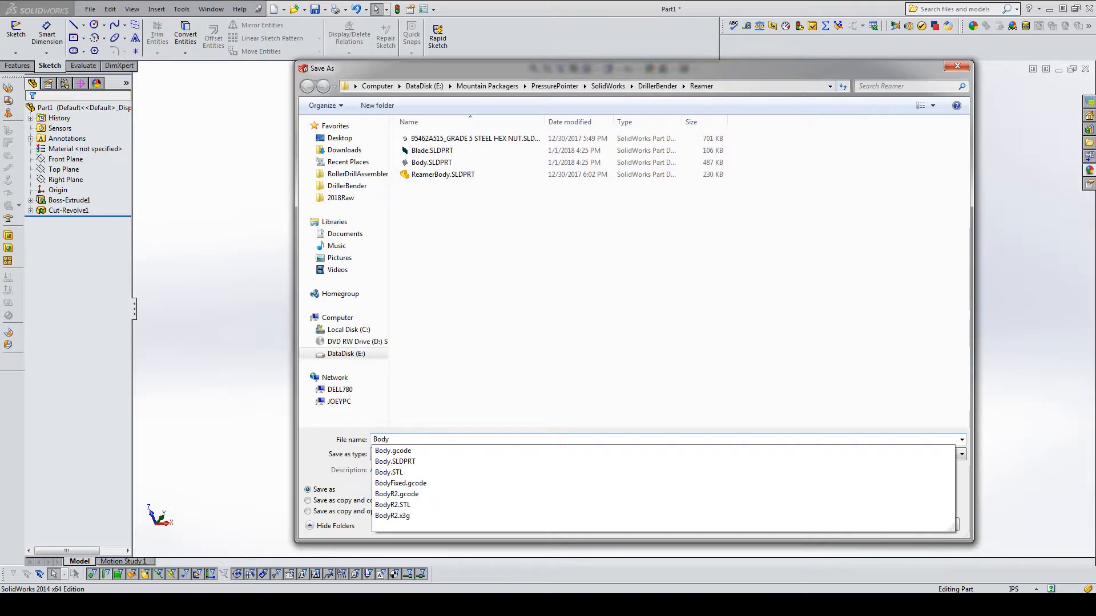
key(Return)
click(579, 307)
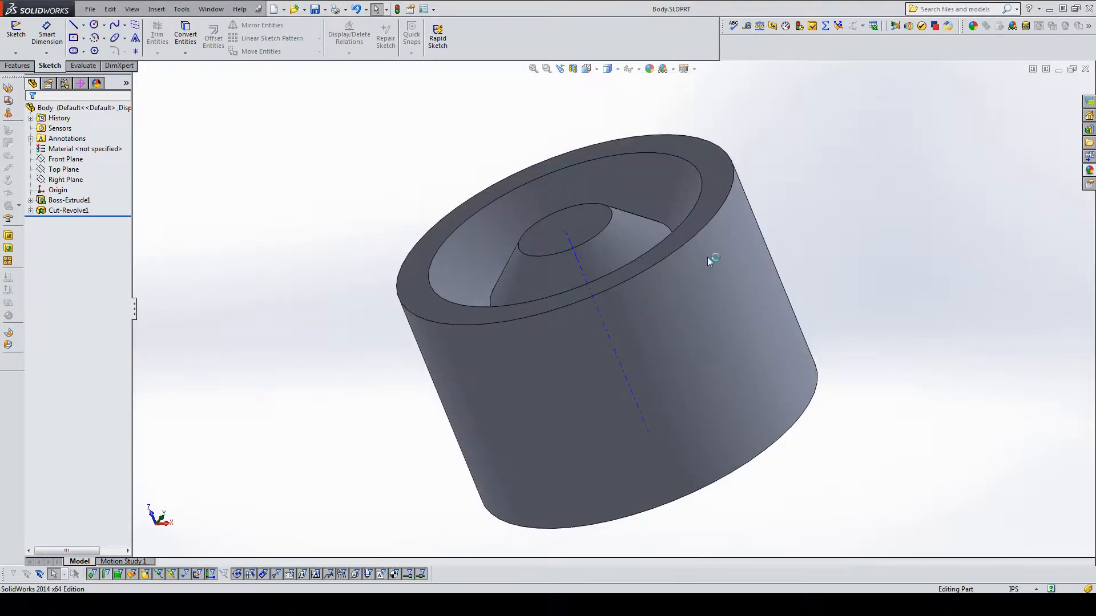
Step: Create a new assembly and place the Body part in it as the first component
click(274, 9)
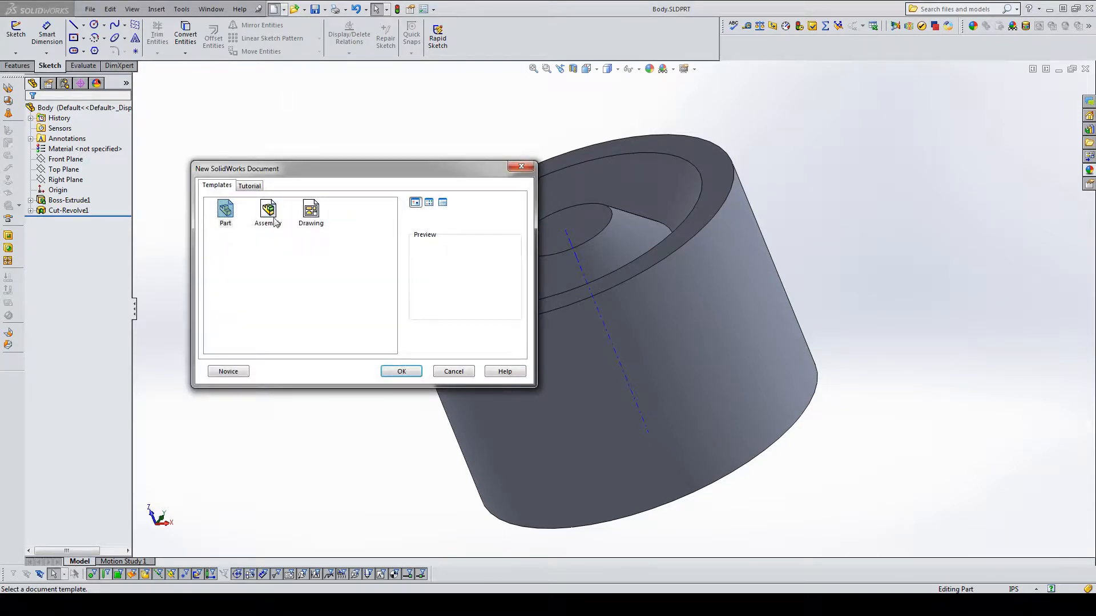
click(267, 214)
click(401, 371)
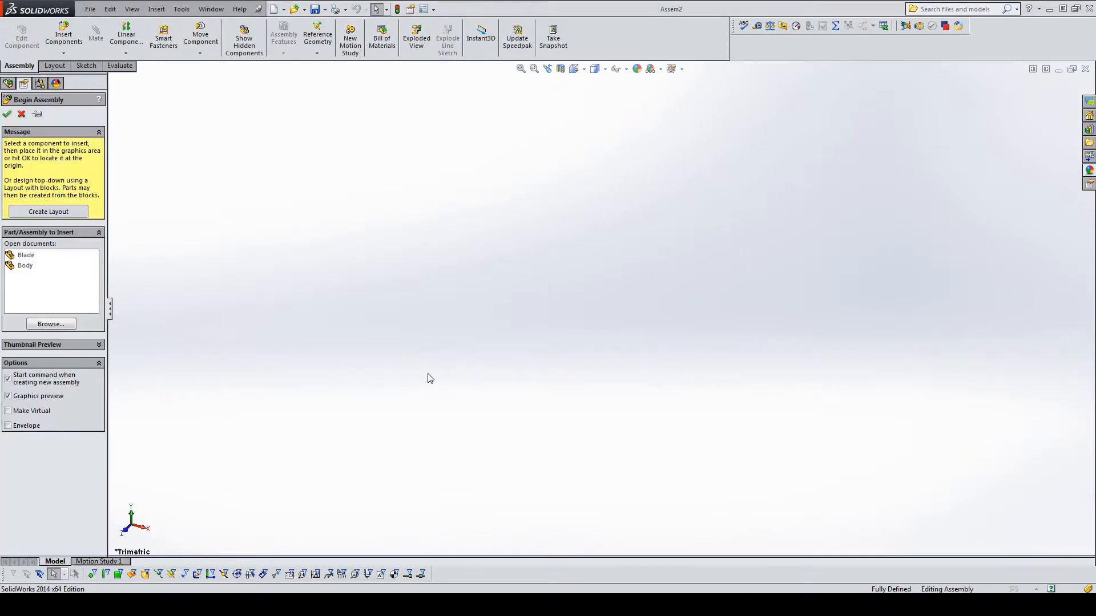
click(25, 266)
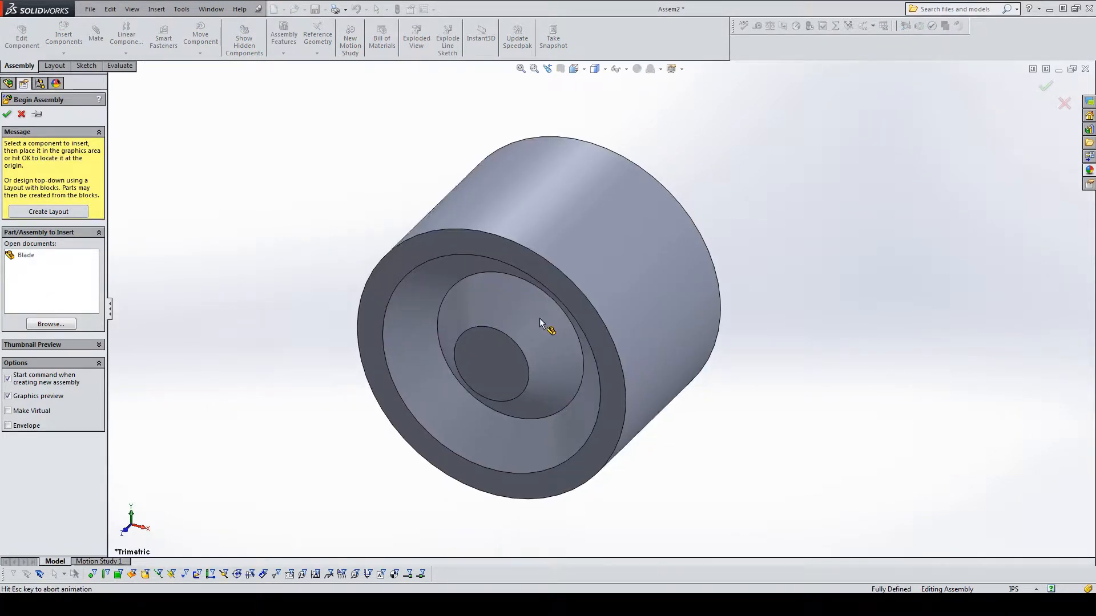
click(540, 317)
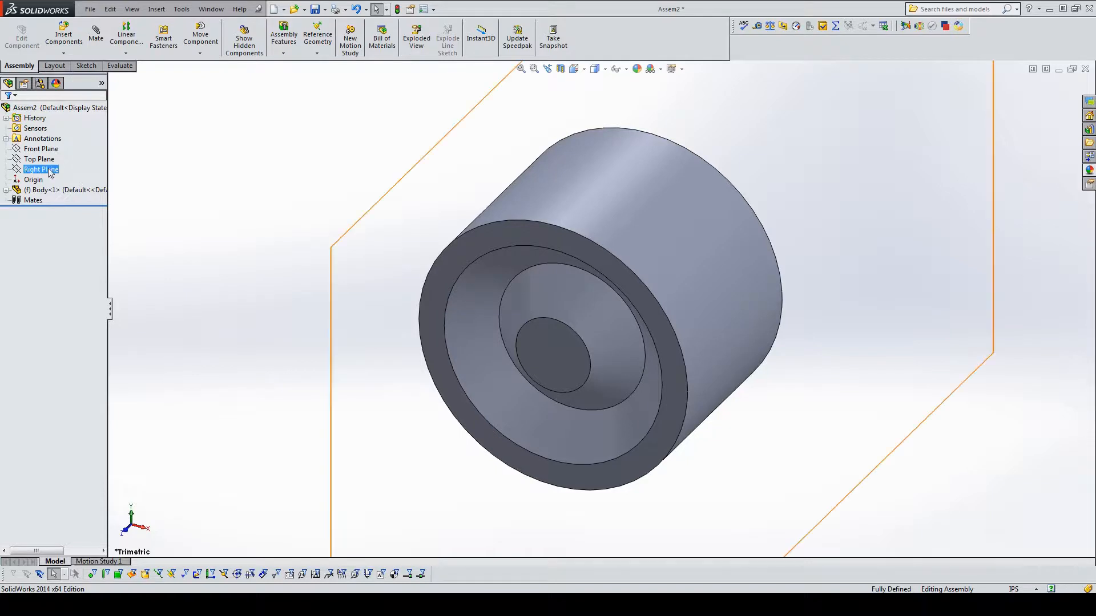
Step: Float the Body component and mate its Front Plane coincident with the assembly's Front Plane
click(6, 190)
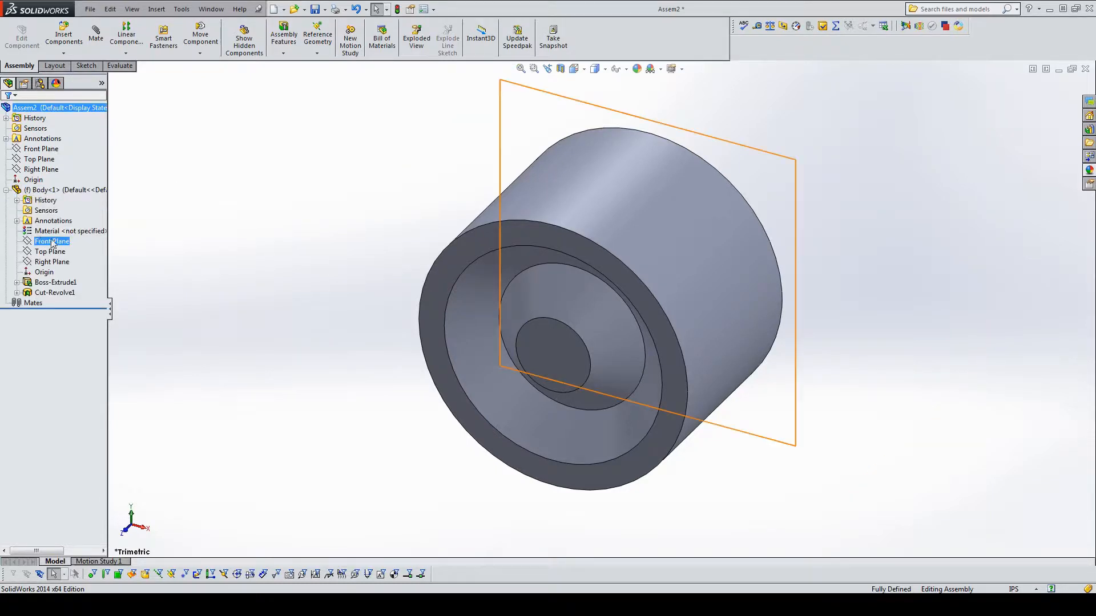
right_click(48, 190)
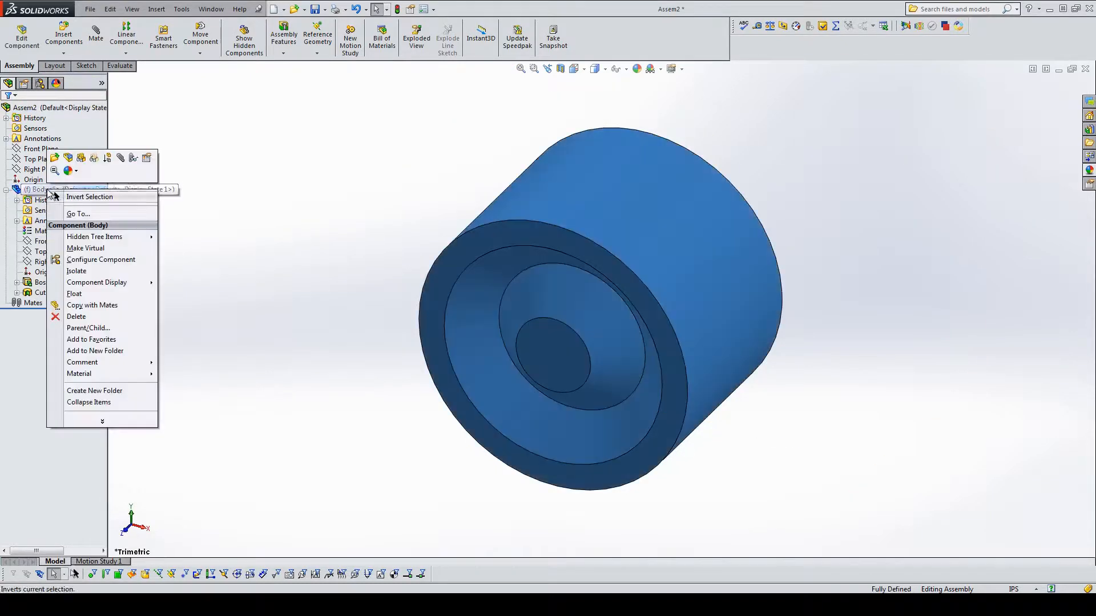
click(88, 296)
click(53, 242)
ctrl+click(41, 148)
click(48, 120)
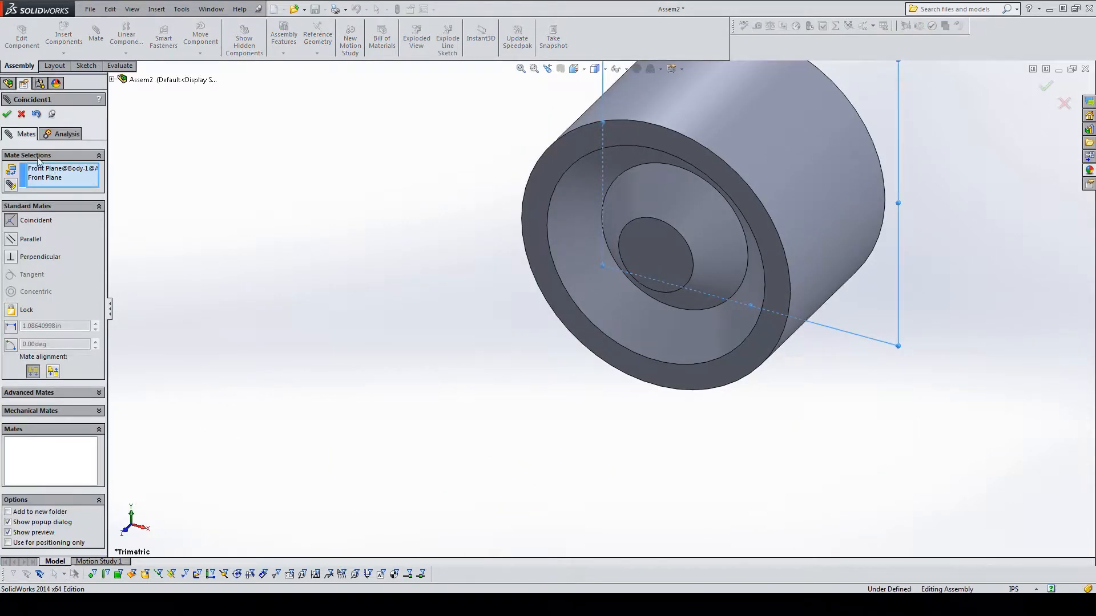
click(8, 114)
Step: Mate the Body's Top Plane and Right Plane coincident with the matching assembly planes
click(112, 80)
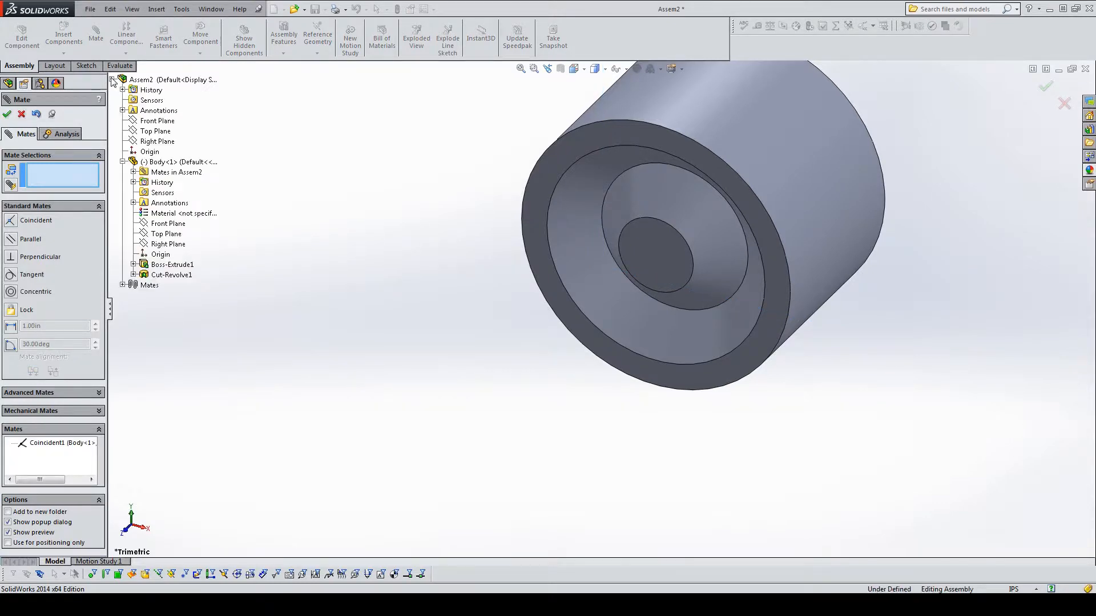
click(155, 131)
click(172, 235)
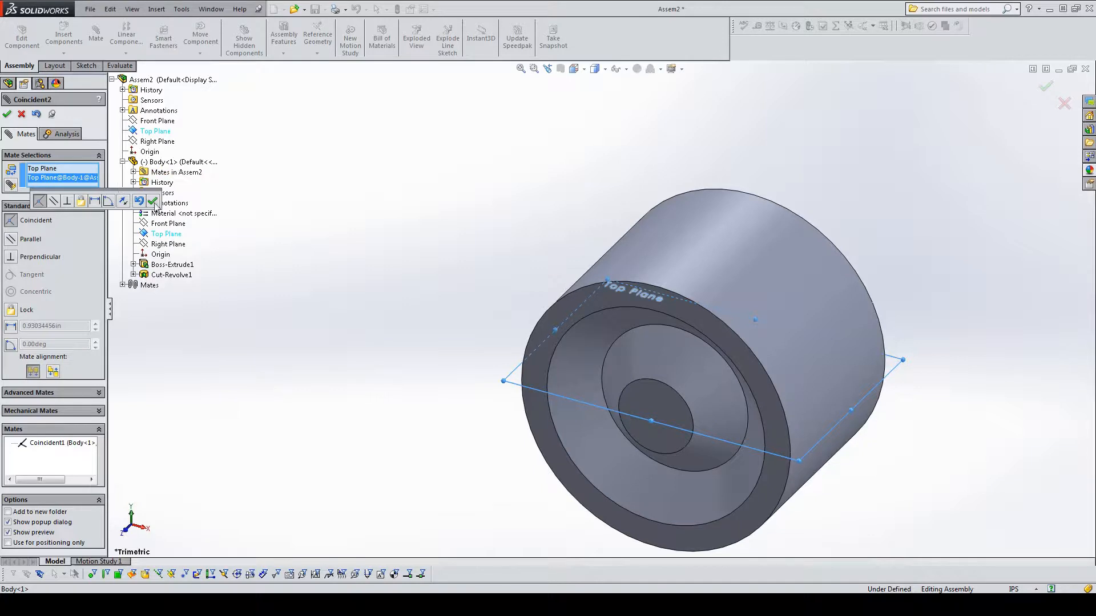
key(Return)
click(156, 142)
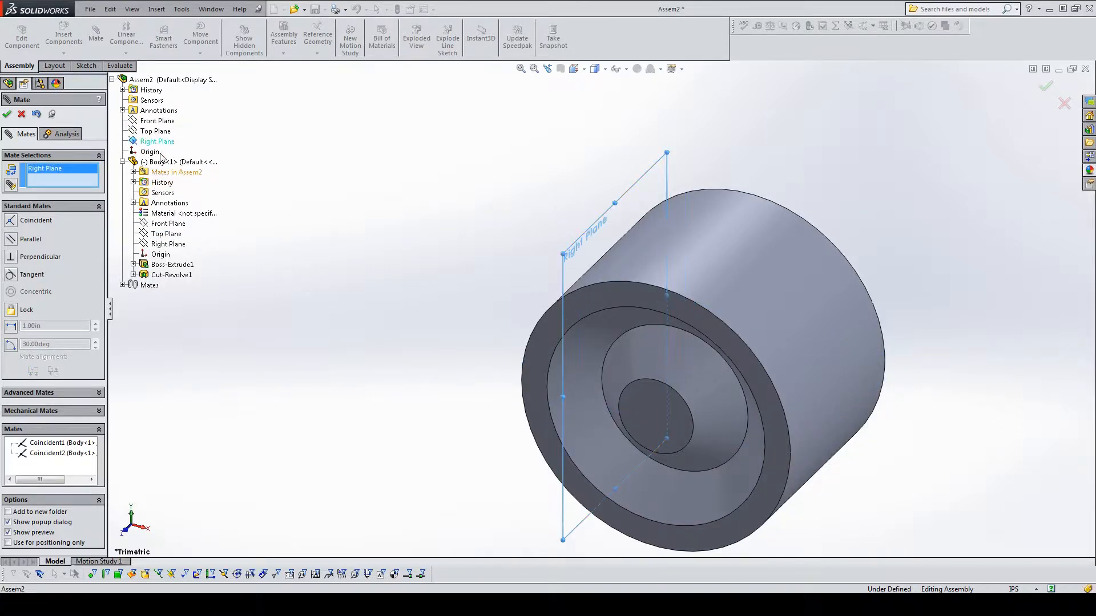
click(170, 245)
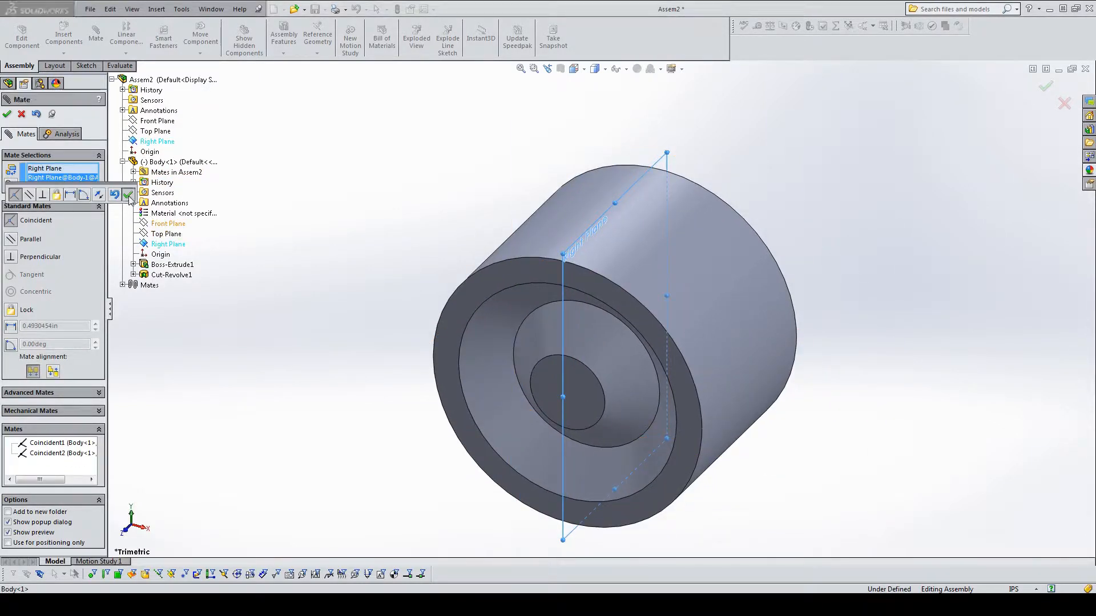
click(127, 196)
click(7, 114)
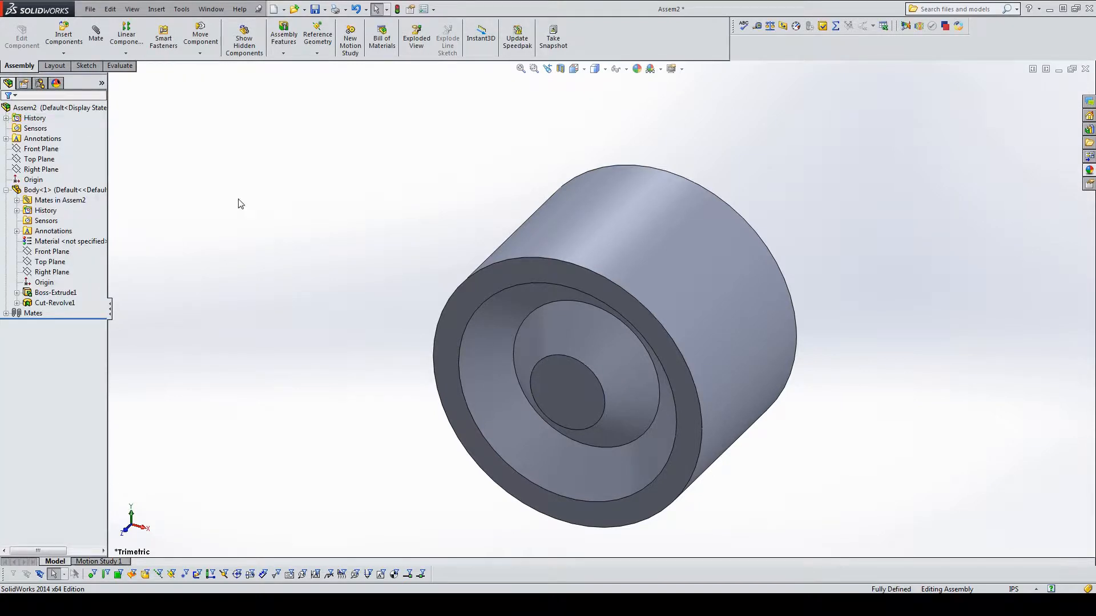
Step: Insert the Blade part into the assembly, placing it beside the Body's grooved front face
middle_drag(434, 306, 574, 189)
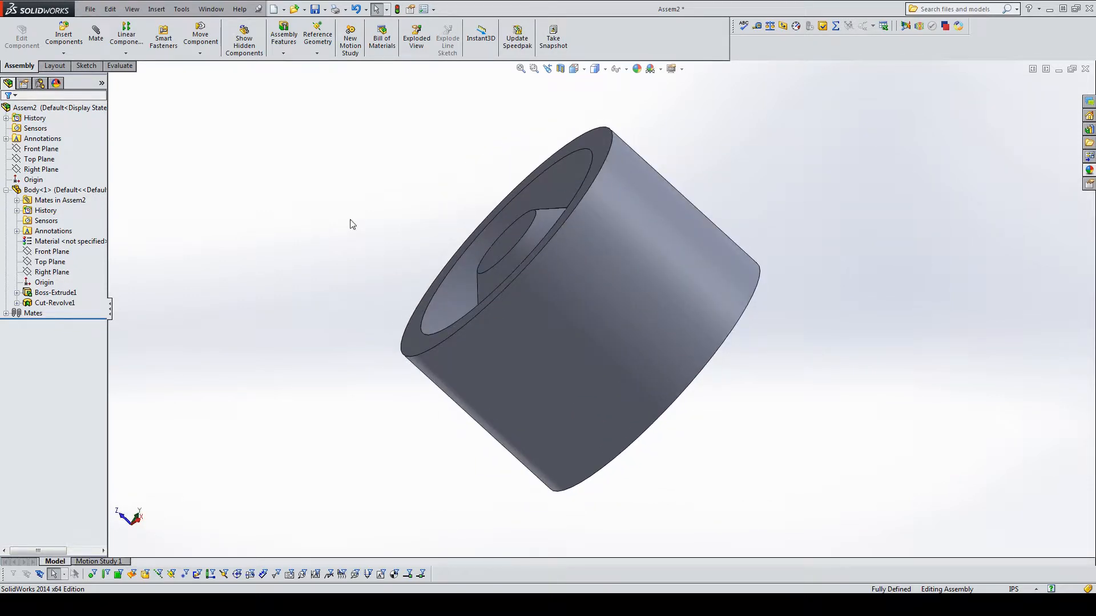
click(64, 37)
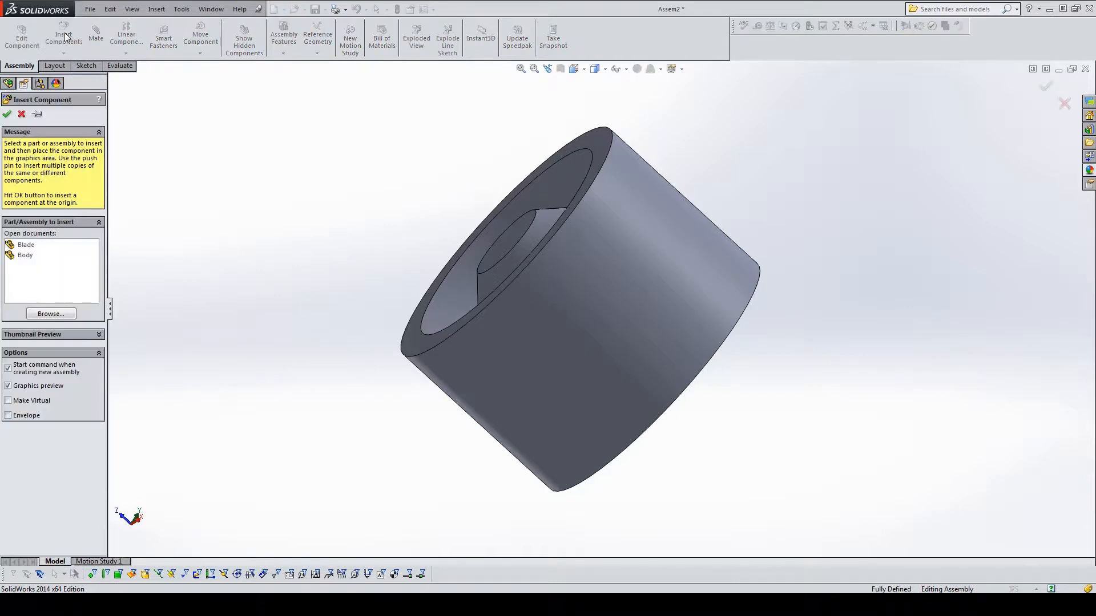
click(26, 245)
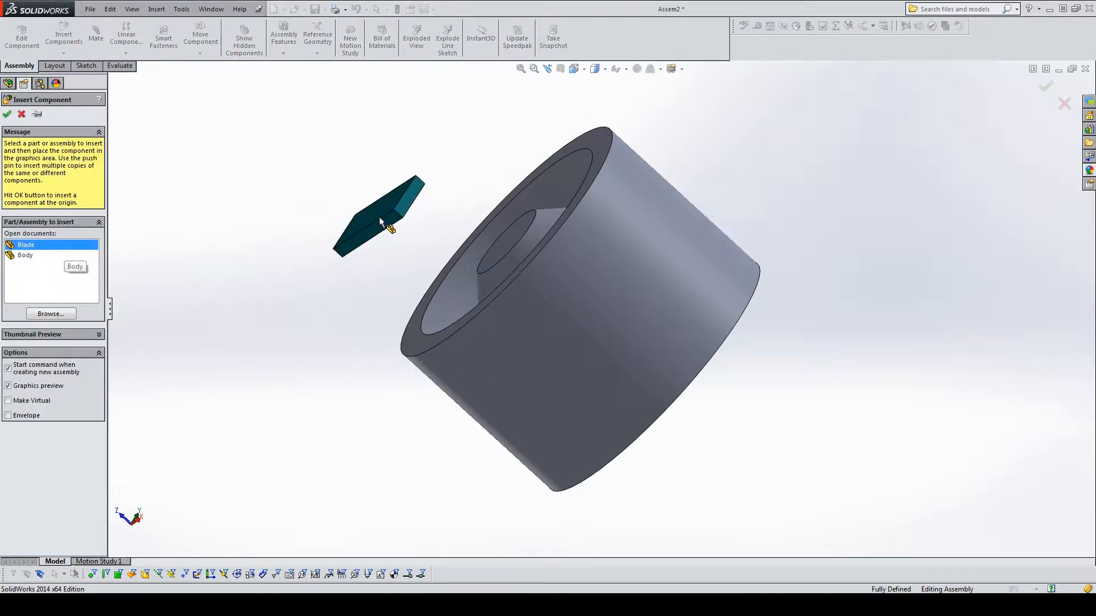
click(416, 234)
middle_drag(450, 215, 459, 292)
key(Escape)
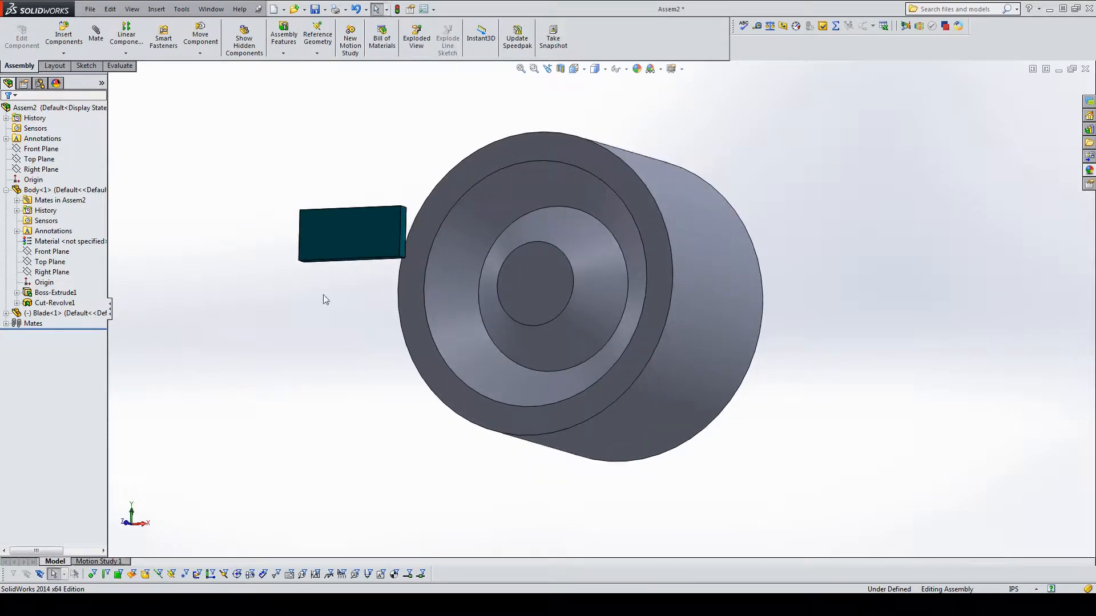
Step: Add a distance mate of .0625/2 in between the blade's large side face and the assembly's Right Plane
click(6, 313)
click(54, 365)
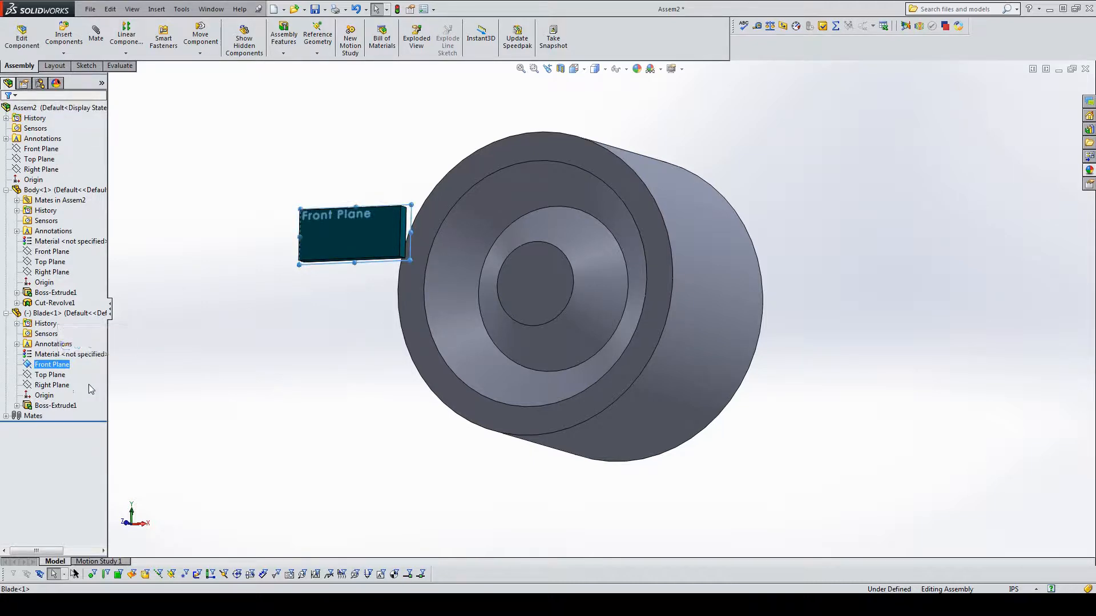
middle_drag(296, 315, 345, 327)
click(413, 256)
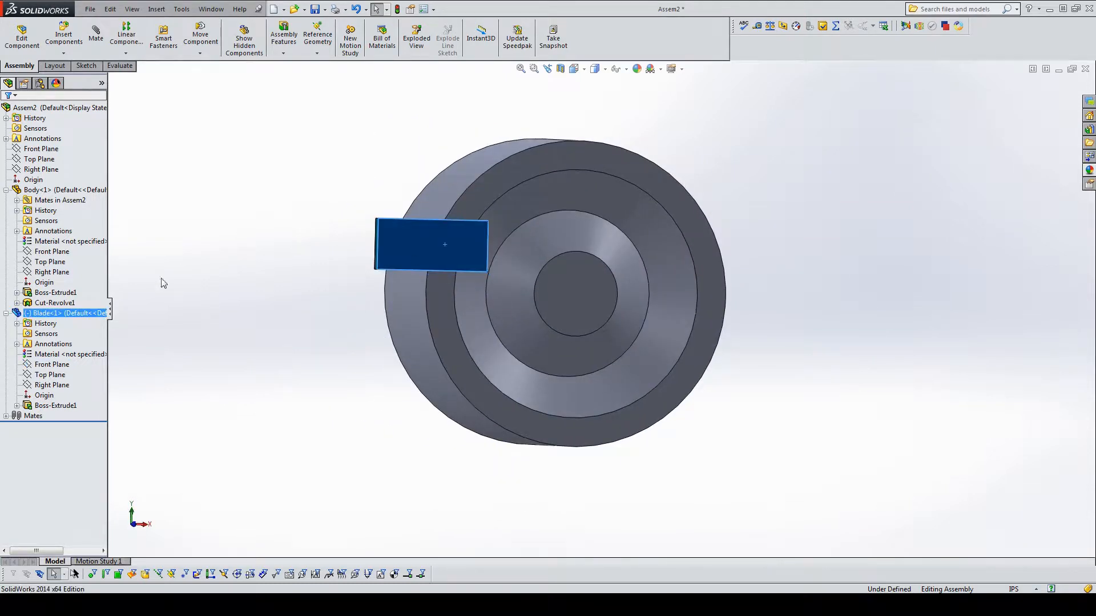
click(41, 170)
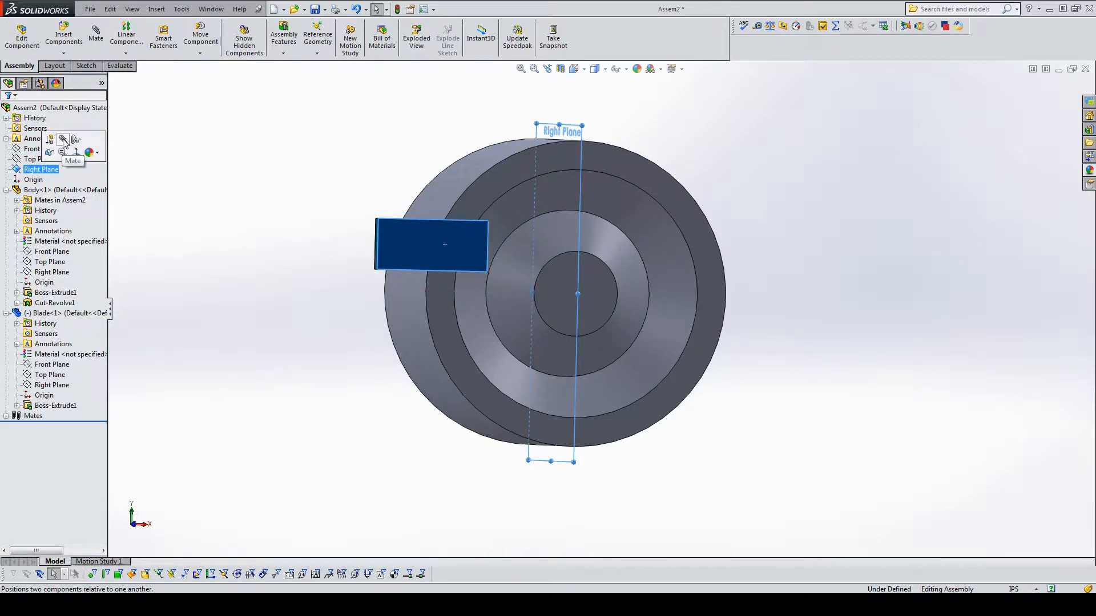
click(62, 140)
middle_drag(566, 309, 552, 306)
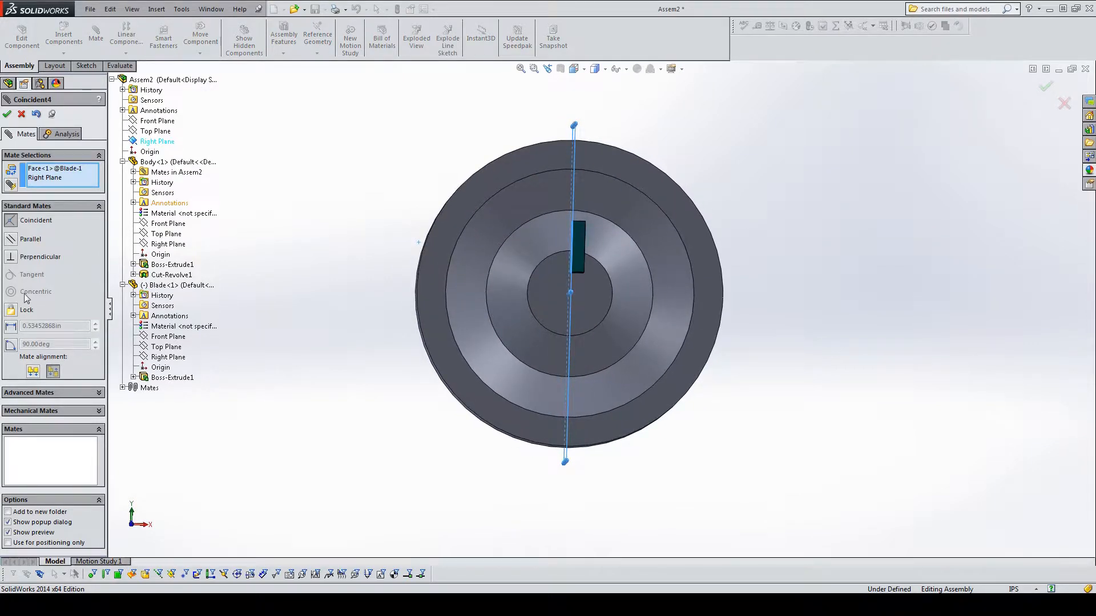
click(12, 329)
click(74, 326)
drag(74, 326, 5, 326)
text(.)
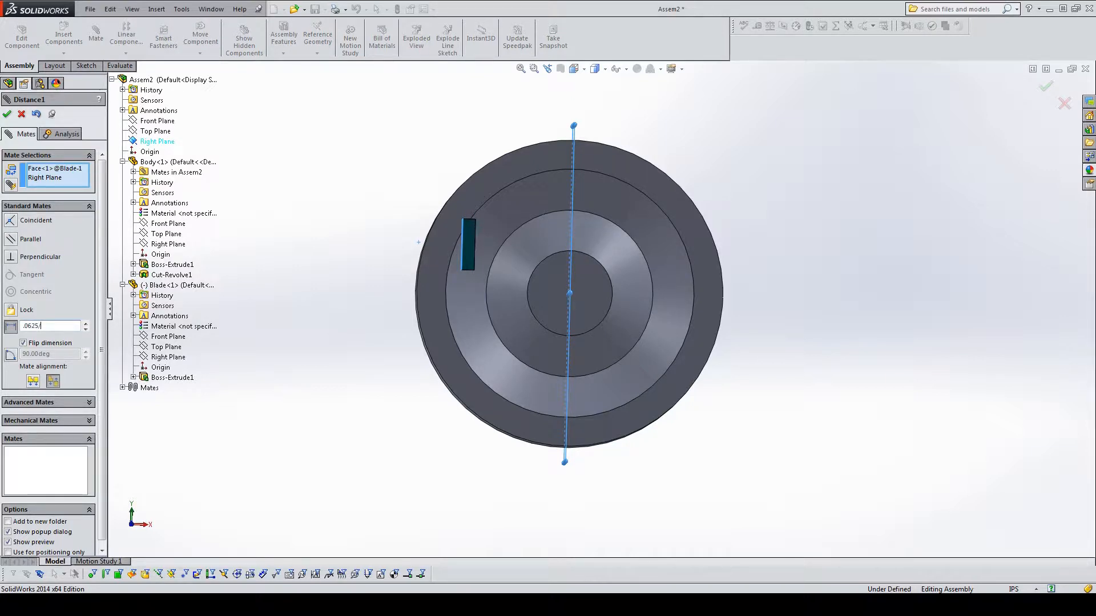
text(0625/2)
key(Return)
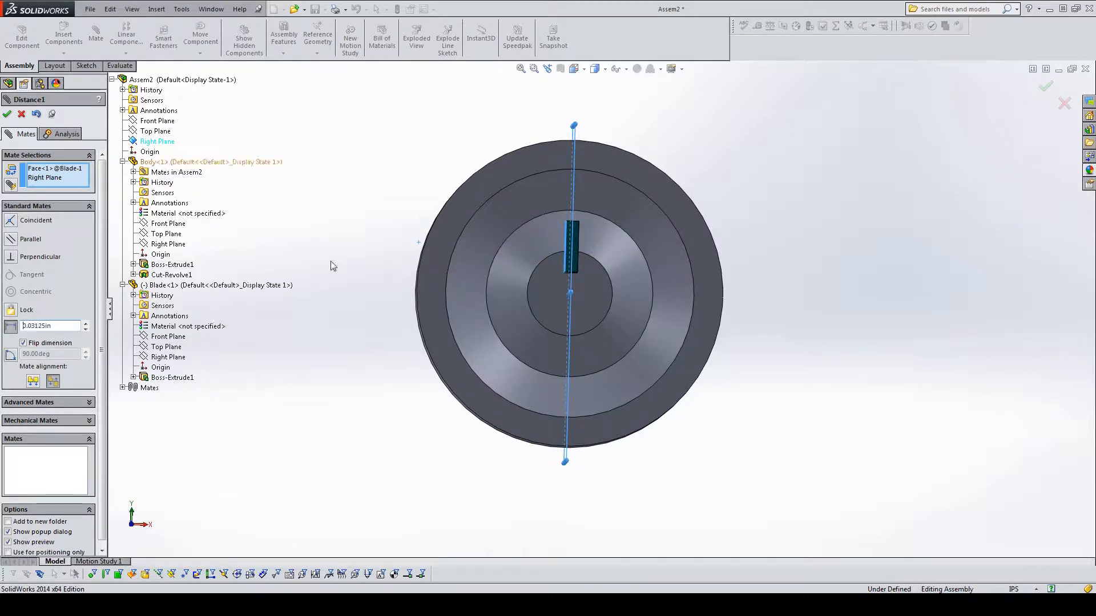
scroll(564, 270, down, 3)
middle_drag(602, 265, 519, 277)
click(8, 114)
Step: Set the Right view with Hidden Lines Visible and show the triangular sketch of the Body's revolved cut
key(space)
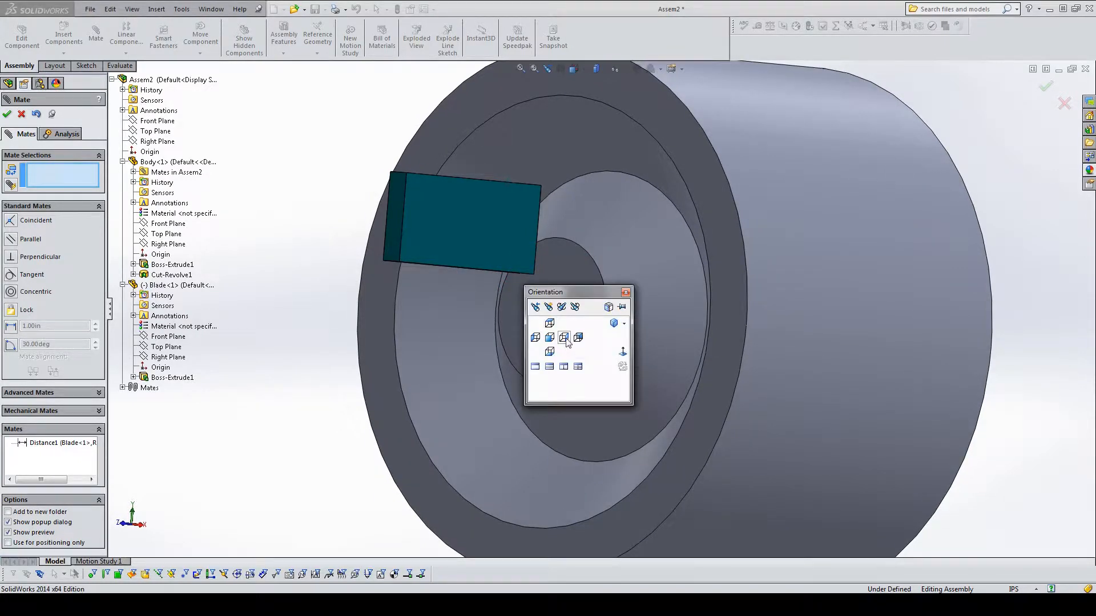
click(565, 338)
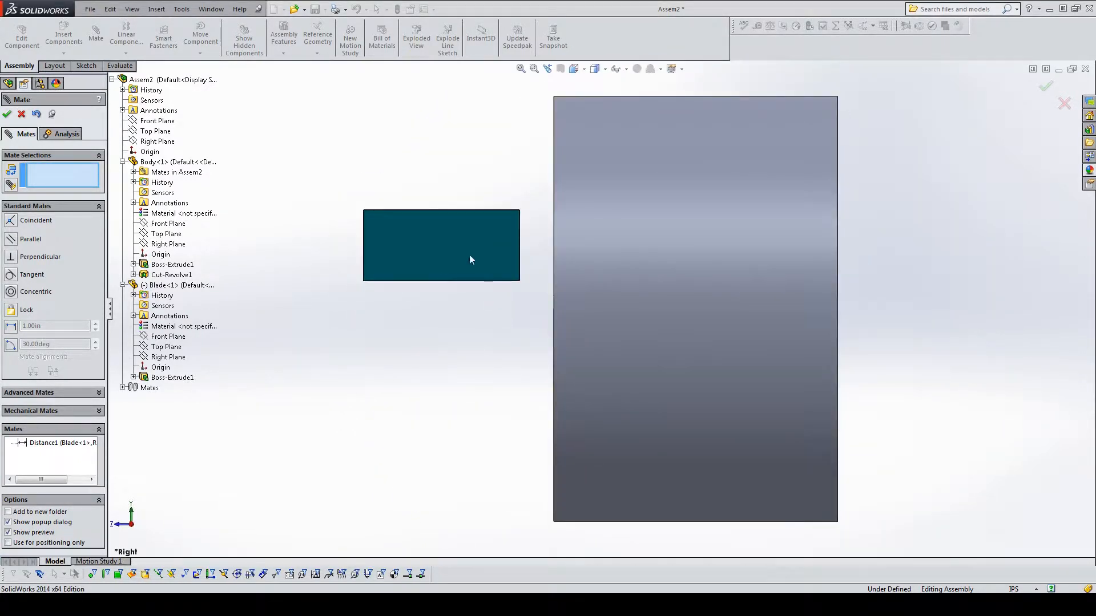
click(604, 68)
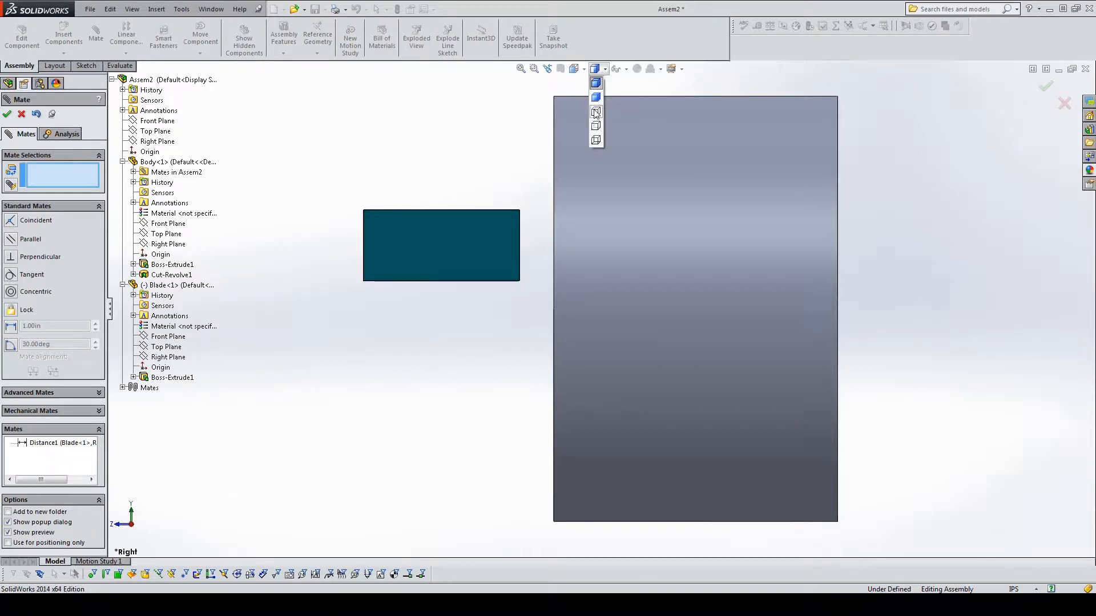
click(597, 129)
scroll(469, 200, down, 1)
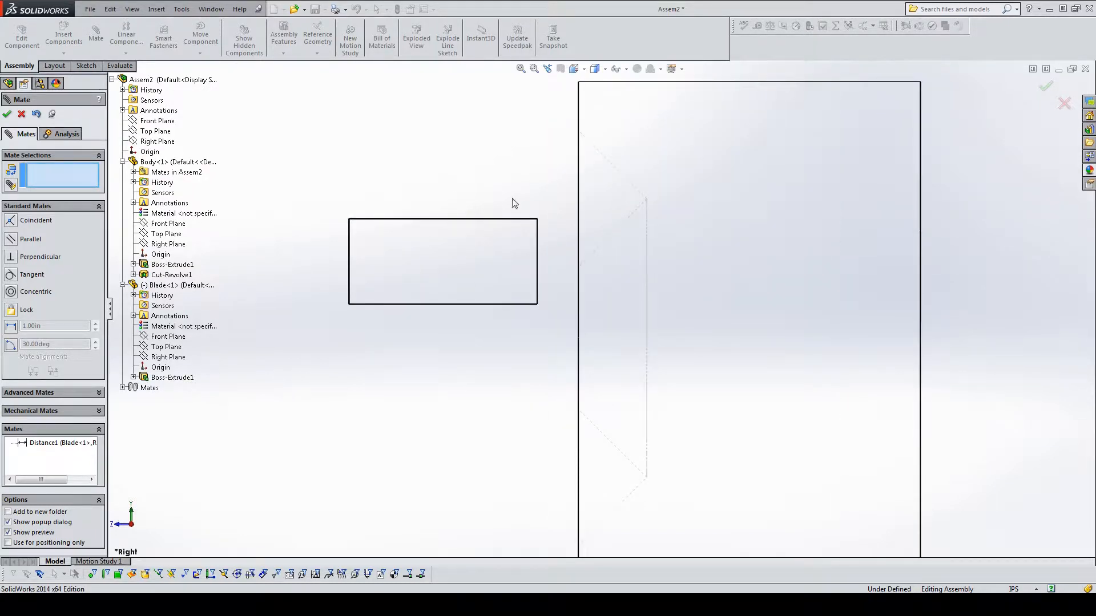
click(134, 275)
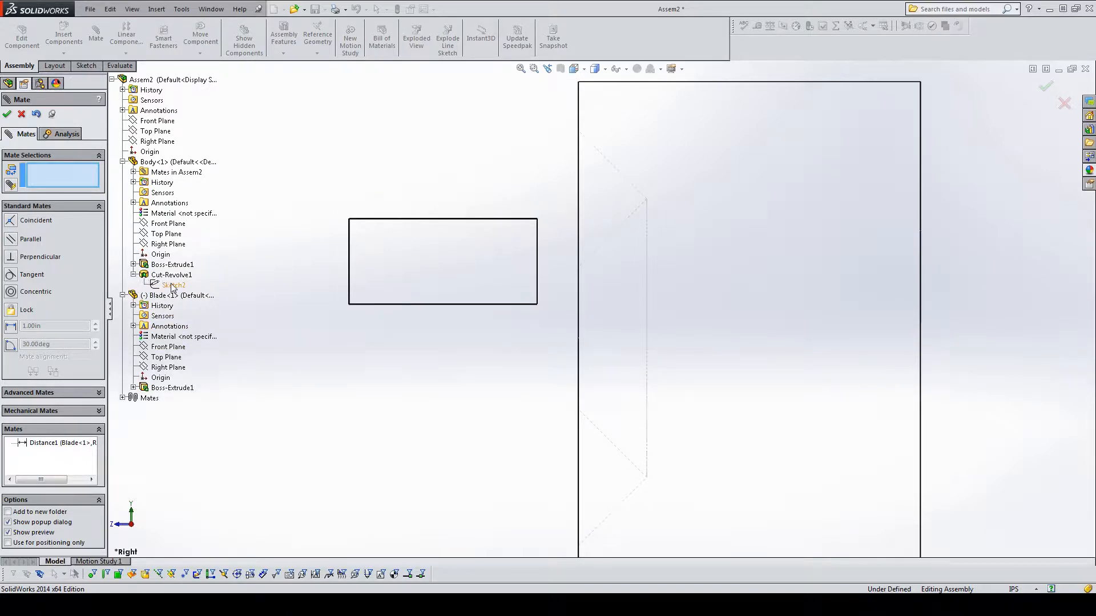
right_click(171, 287)
click(197, 306)
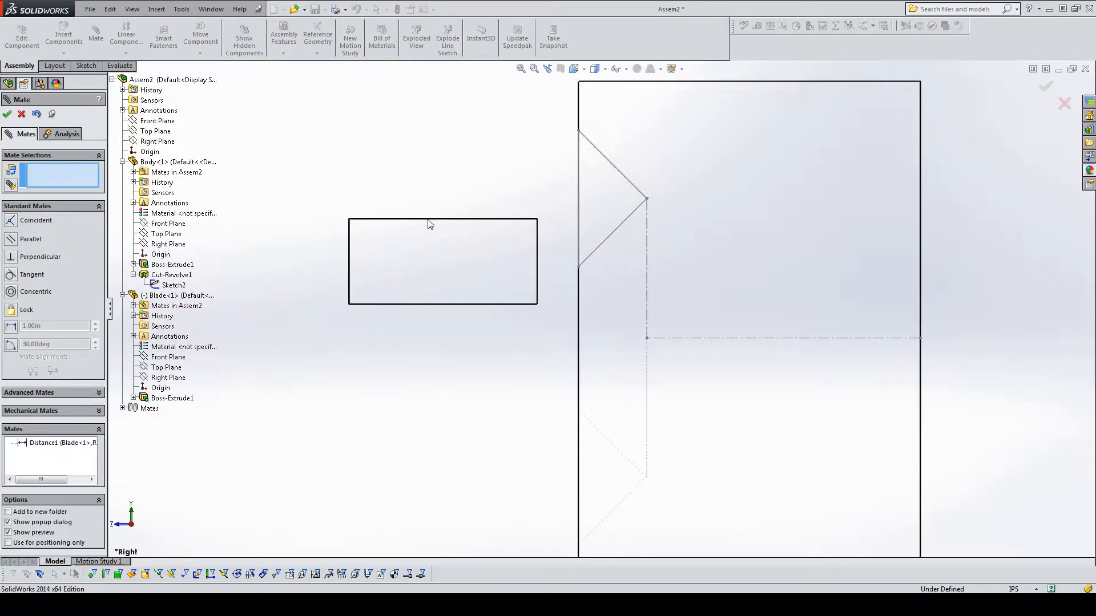
Step: Add a 0.05 in distance mate between the blade's lower long edge and the outer sloped line of the groove sketch
click(429, 304)
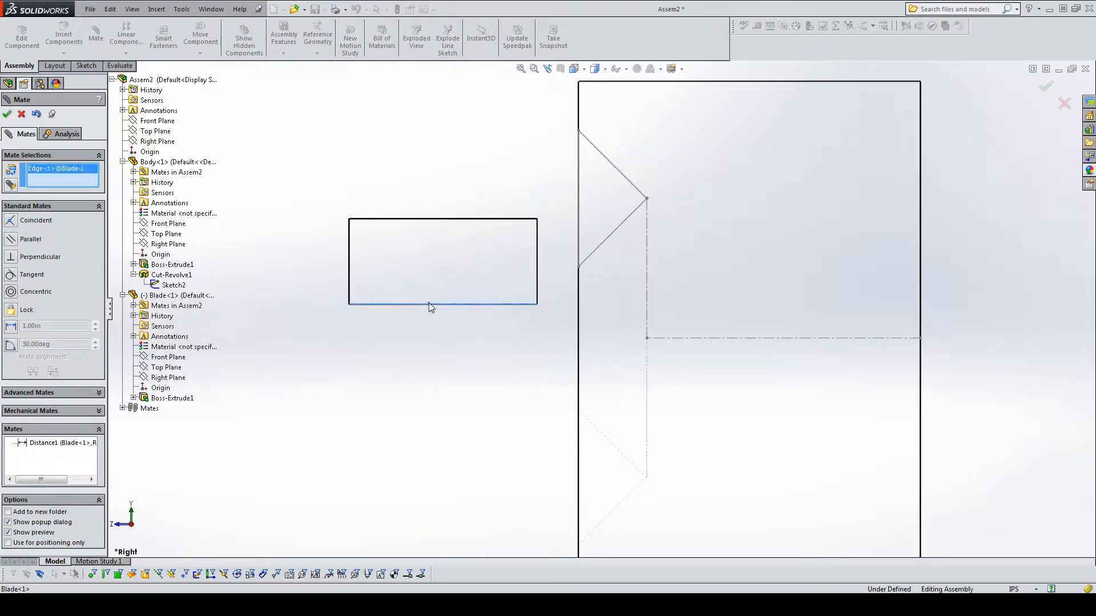
click(614, 166)
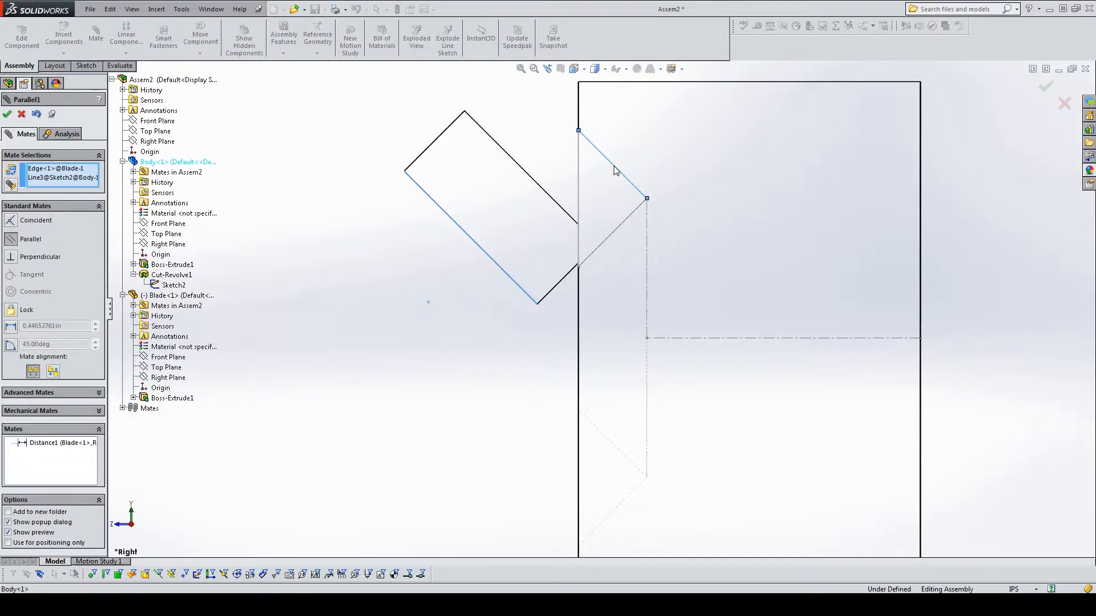
click(684, 151)
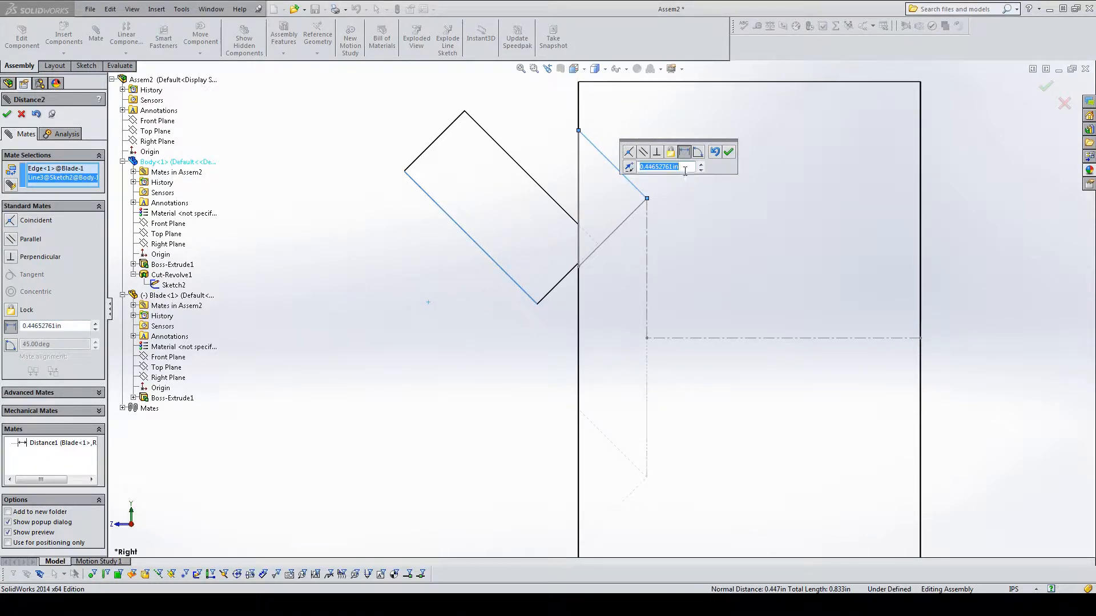
text(.)
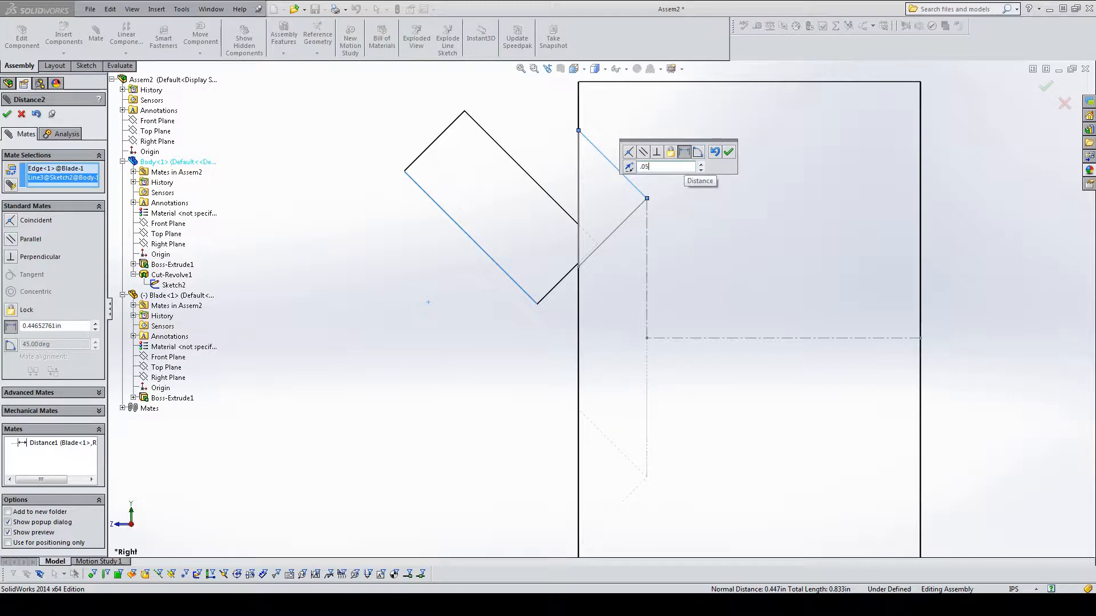
text(05)
key(Return)
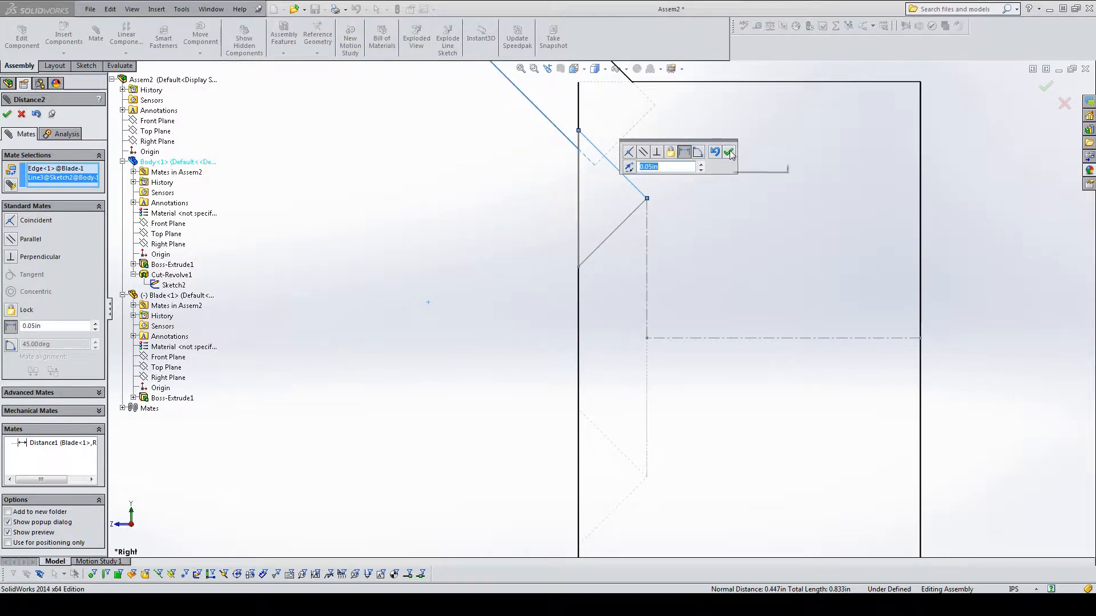
click(729, 152)
Step: Move the blade down into the groove and mate its short end face coincident with the groove sketch's outer corner point
drag(562, 104, 662, 207)
middle_drag(514, 179, 550, 208)
scroll(610, 163, down, 5)
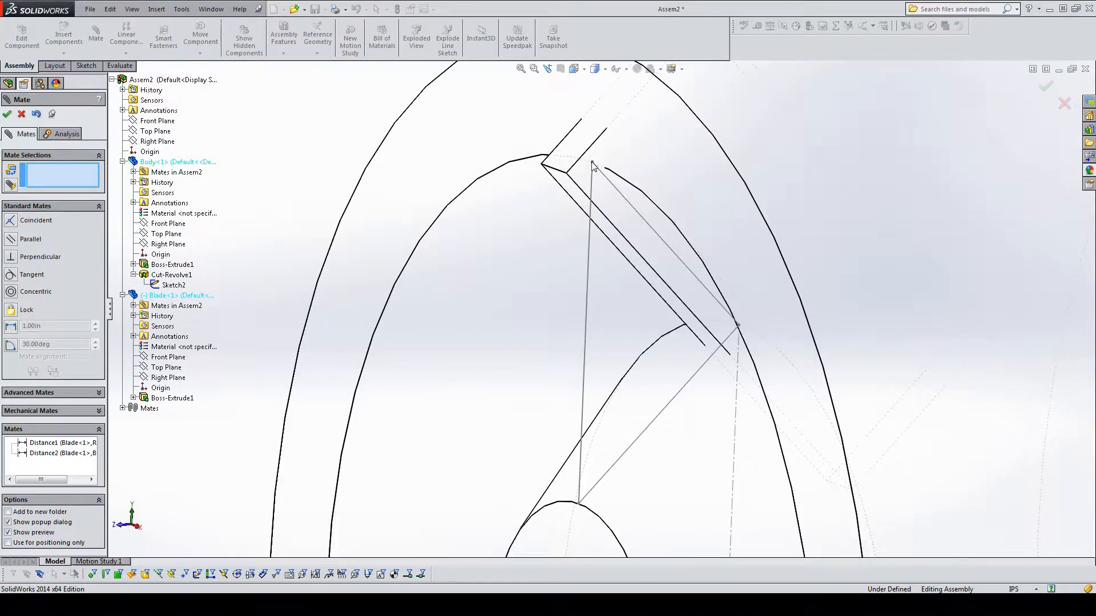
click(592, 163)
click(566, 167)
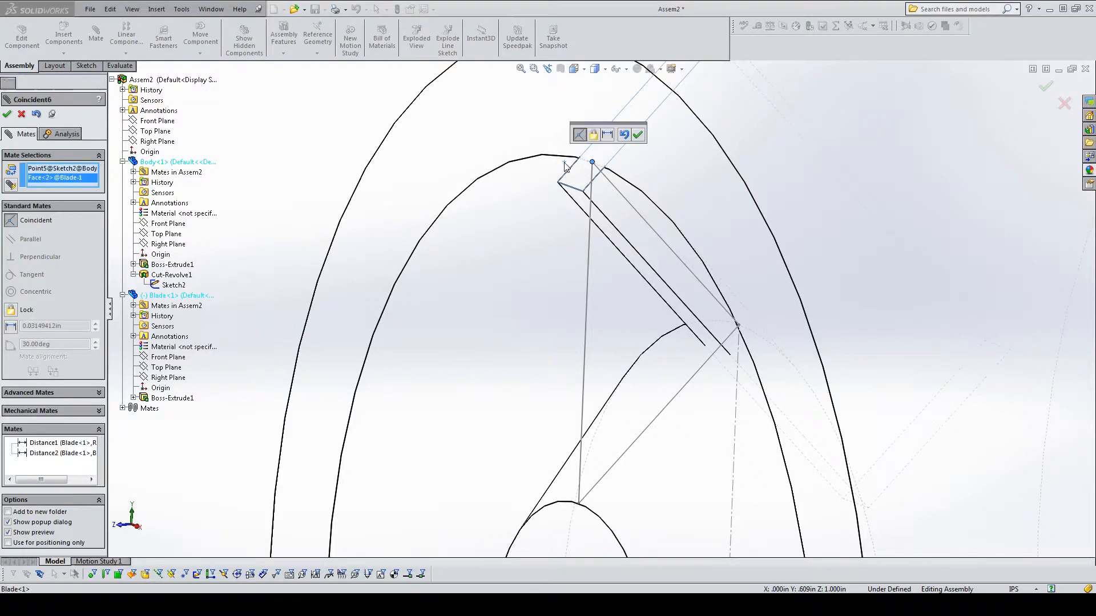
click(637, 135)
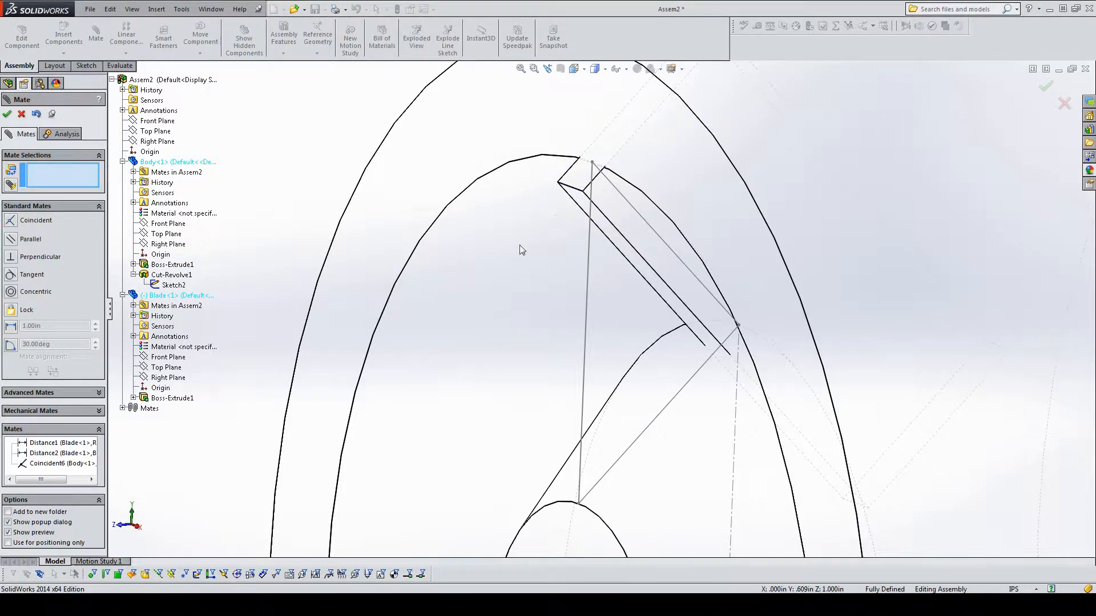
scroll(519, 250, up, 3)
scroll(614, 361, up, 2)
scroll(614, 366, down, 2)
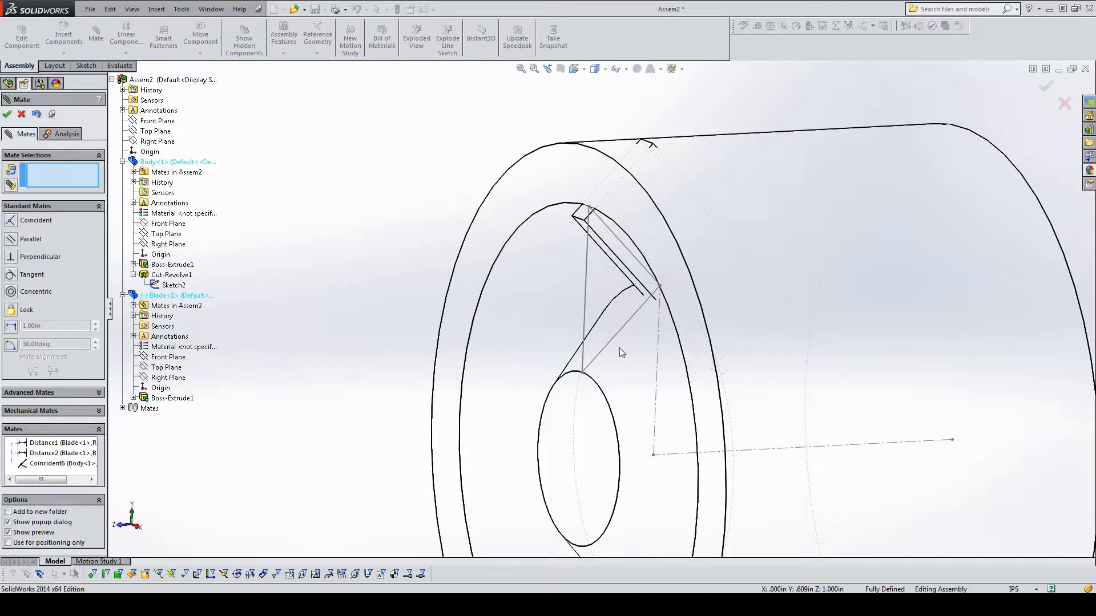
click(7, 115)
Step: Try to move the blade to check that its mates fully constrain it
drag(630, 268, 627, 266)
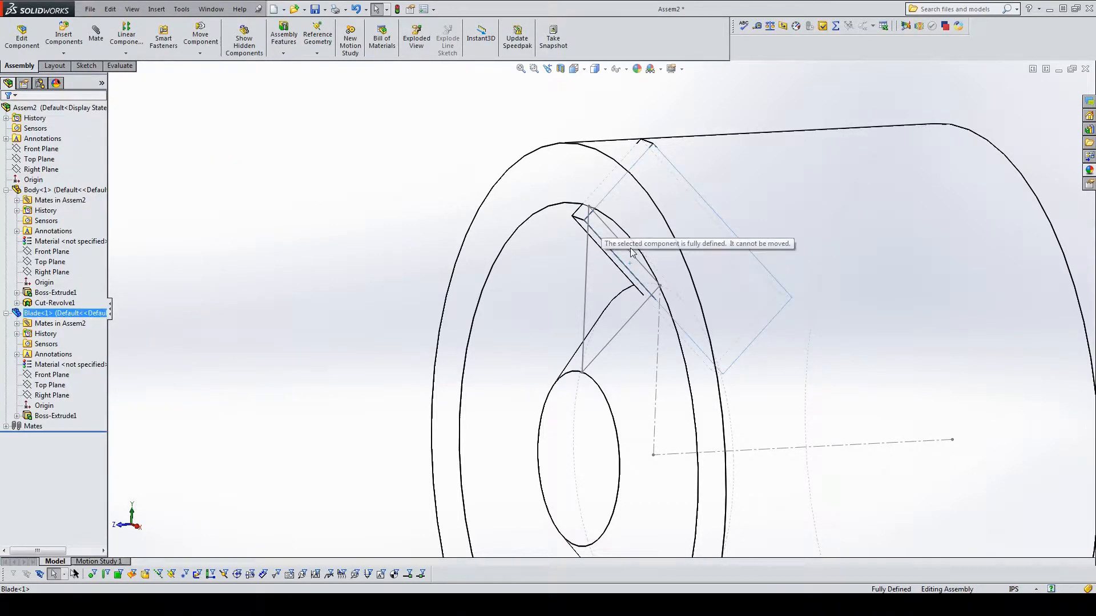
scroll(619, 297, up, 2)
scroll(616, 318, down, 1)
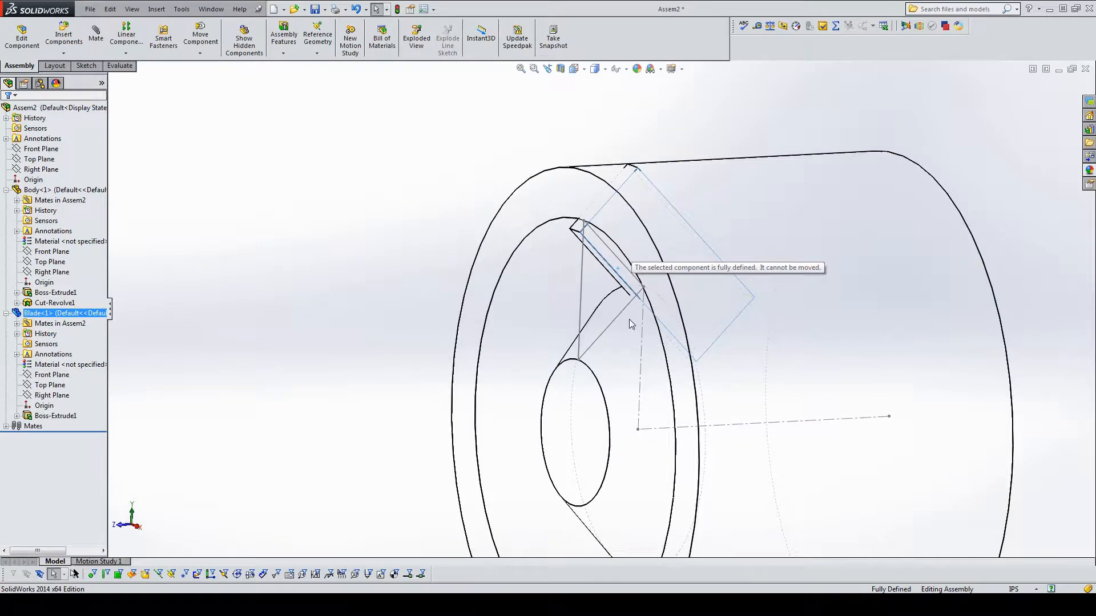
Step: Deselect the blade and start editing the Body part in the context of the assembly
scroll(630, 324, up, 2)
middle_drag(631, 323, 655, 412)
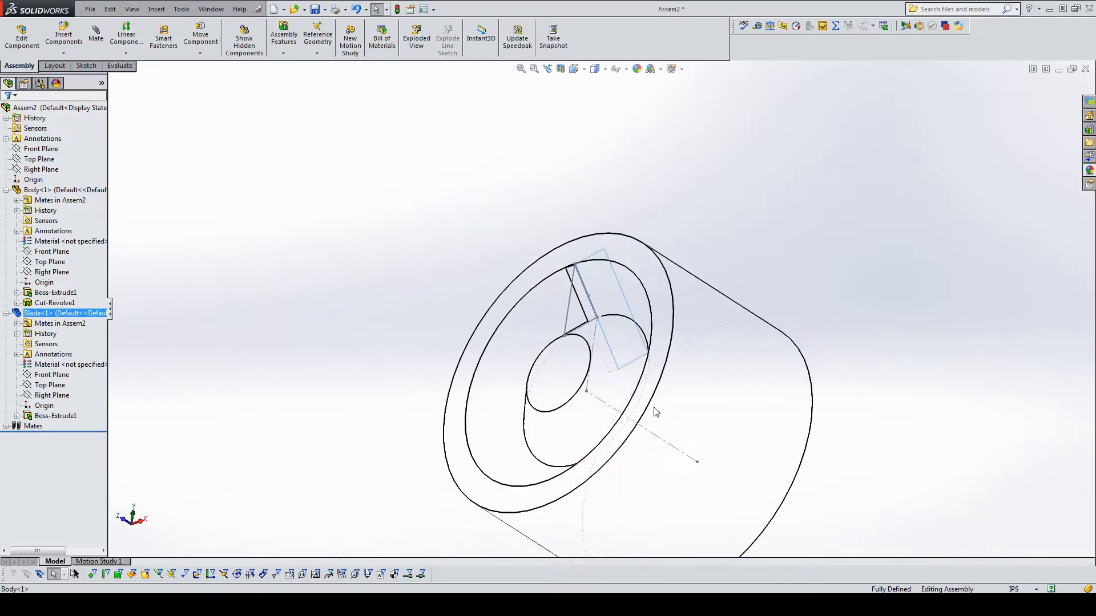
scroll(652, 499, up, 2)
scroll(656, 410, up, 1)
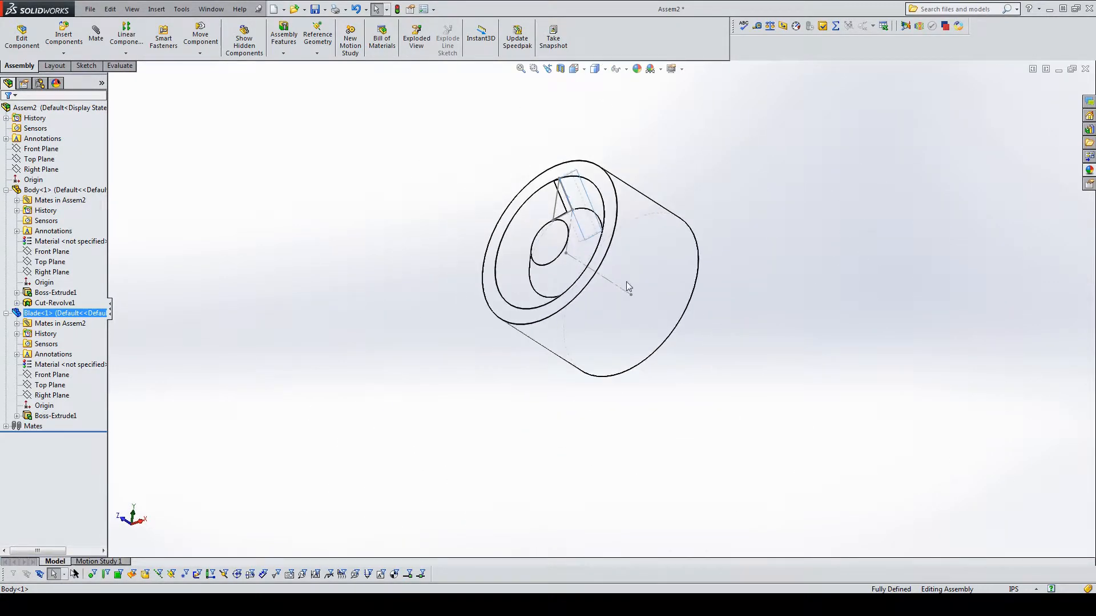
scroll(626, 252, down, 2)
scroll(616, 311, up, 1)
click(463, 172)
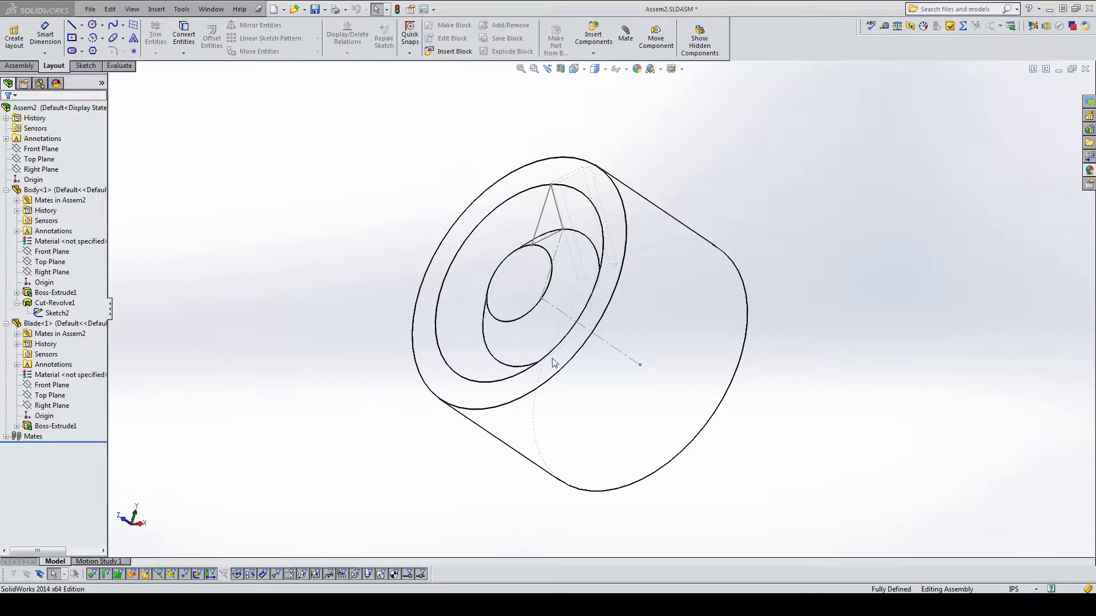
right_click(679, 285)
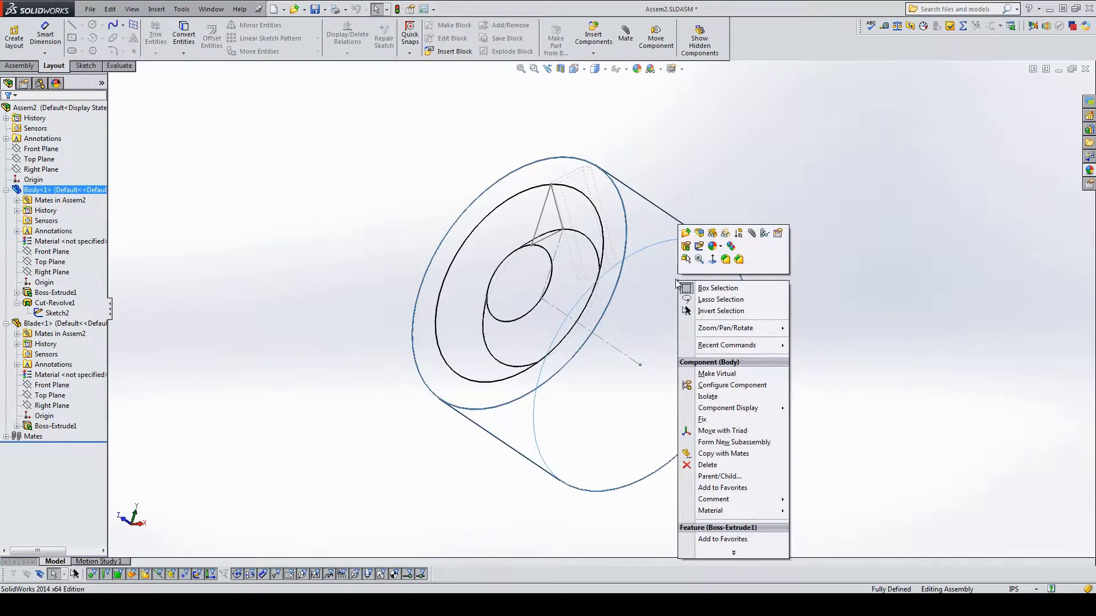
click(699, 234)
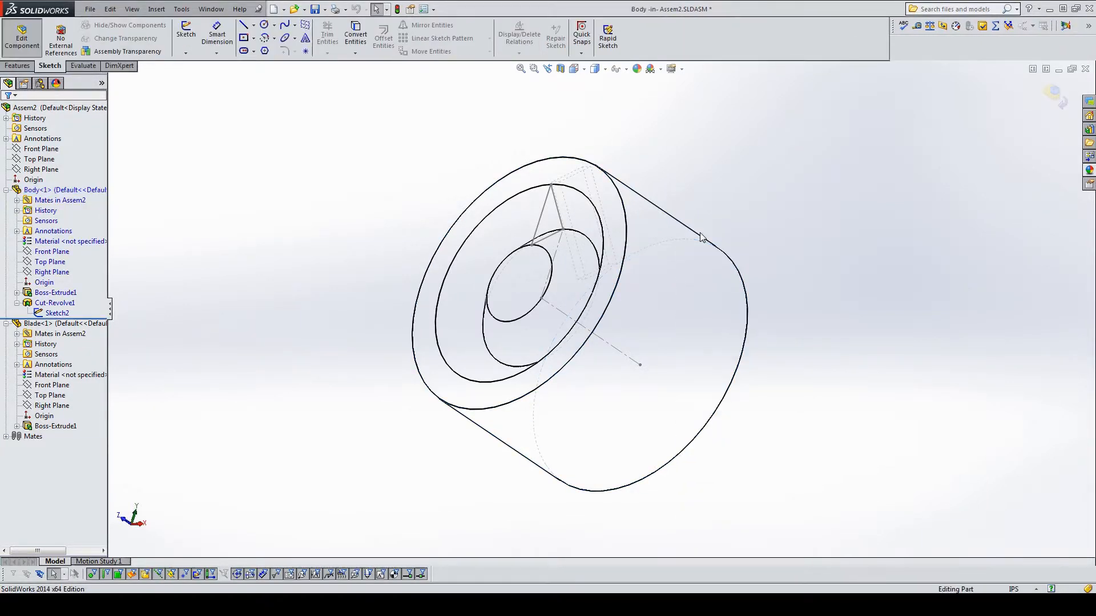
Step: Show temporary axes and create a reference plane through the Body's central axis at 60° to its Right Plane
click(57, 272)
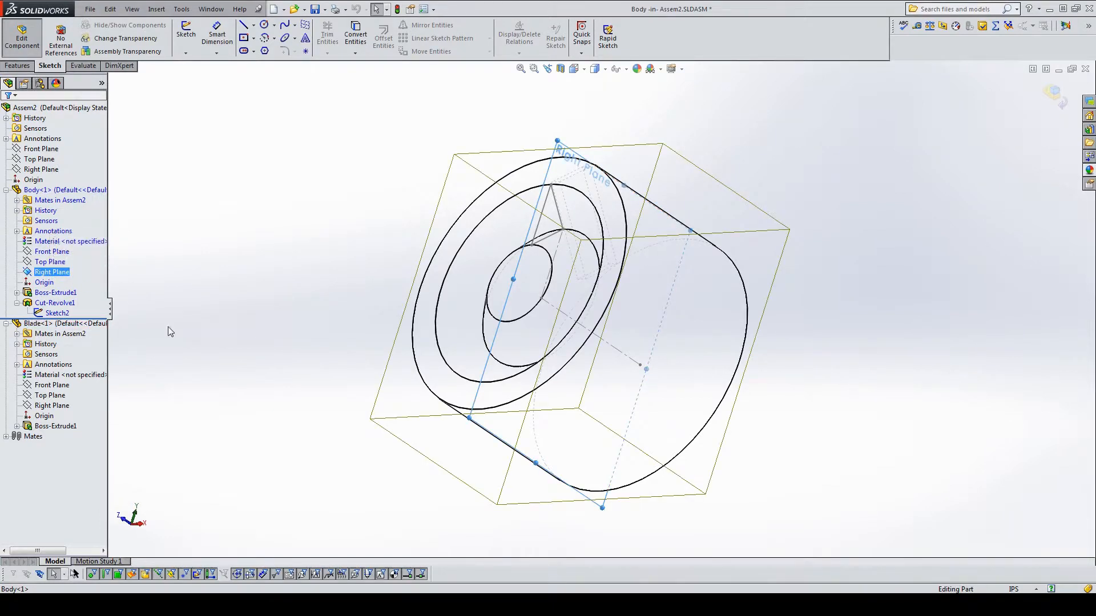
click(132, 9)
click(172, 159)
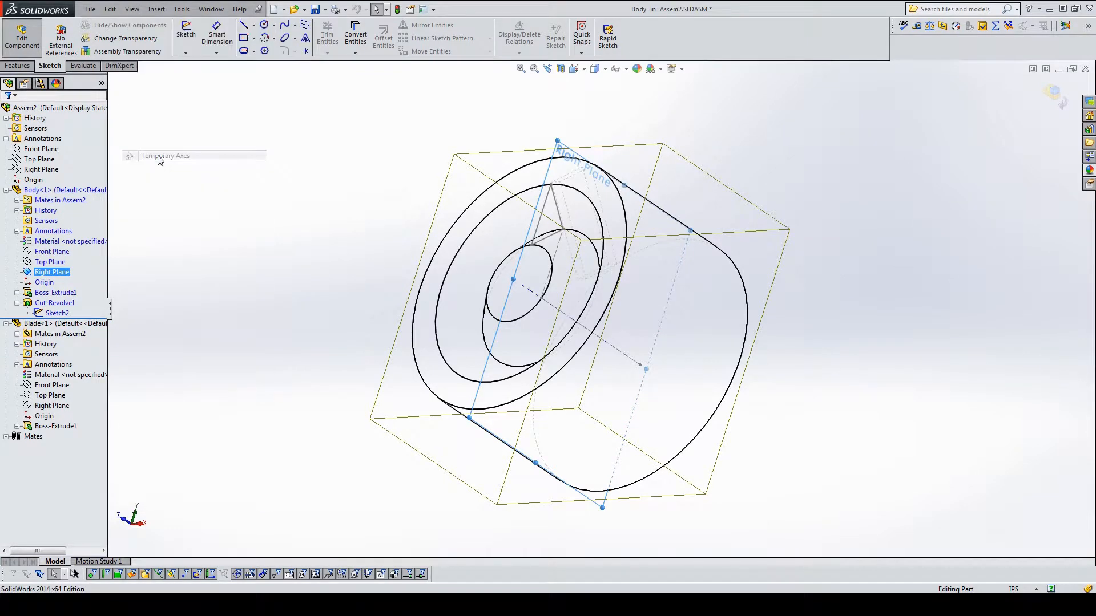
click(529, 292)
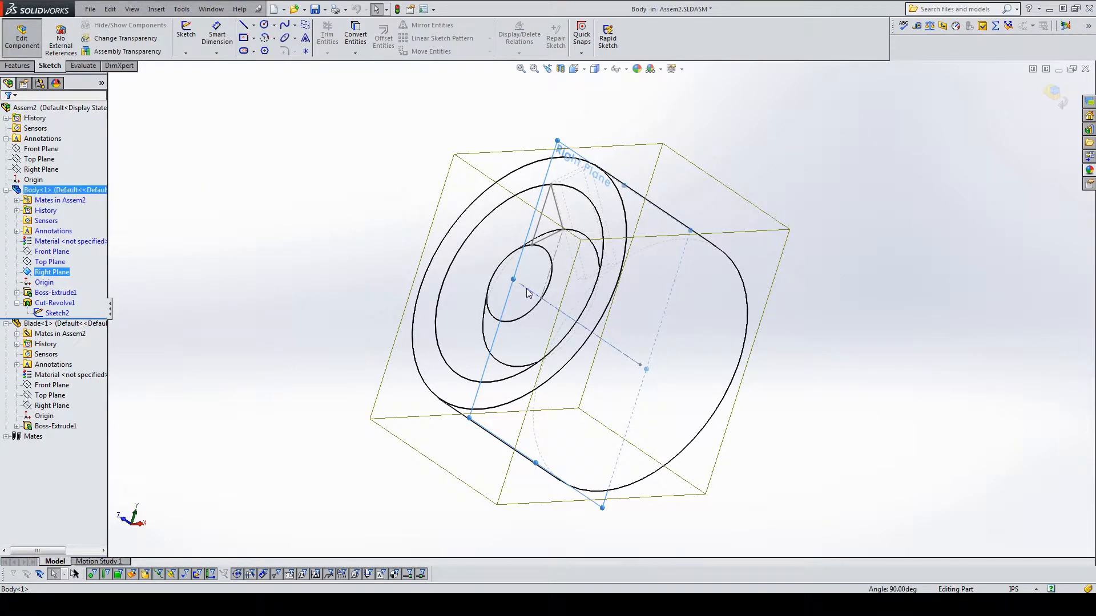
click(155, 10)
mouse_move(217, 132)
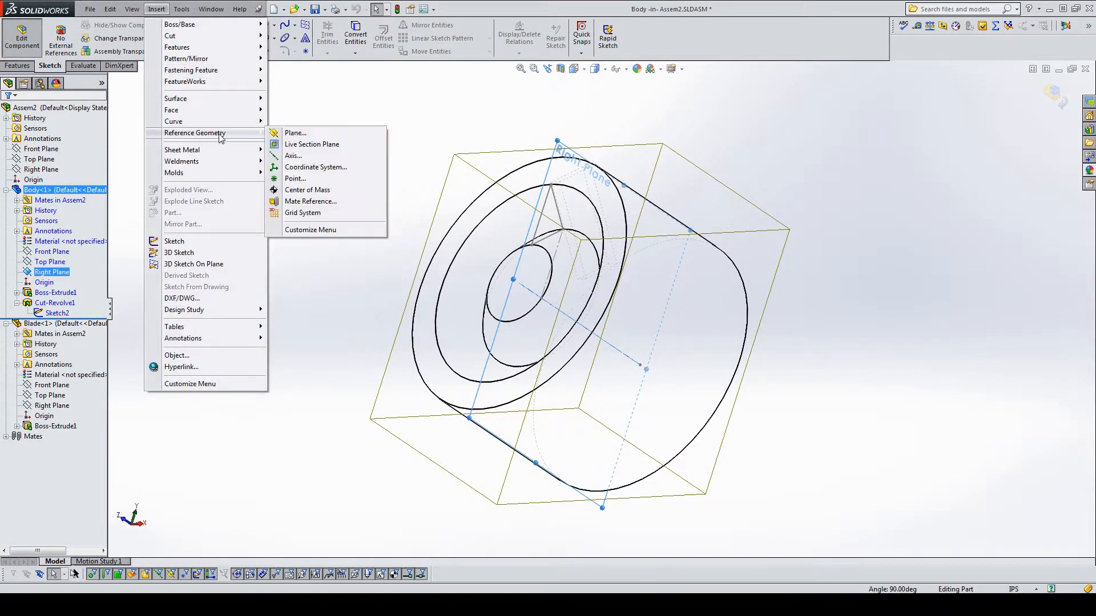
click(295, 144)
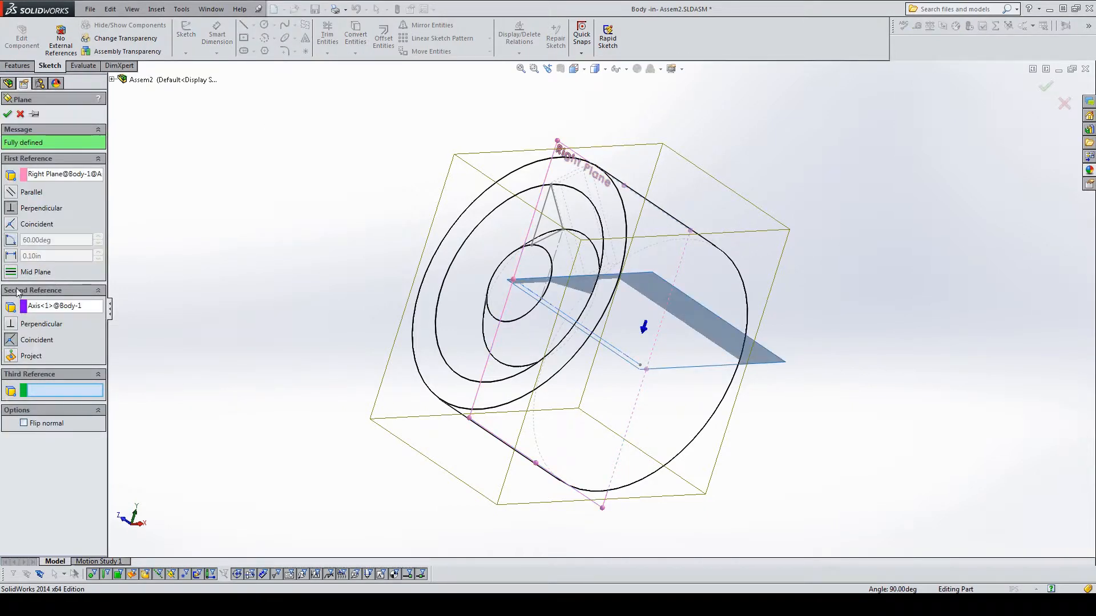
click(10, 241)
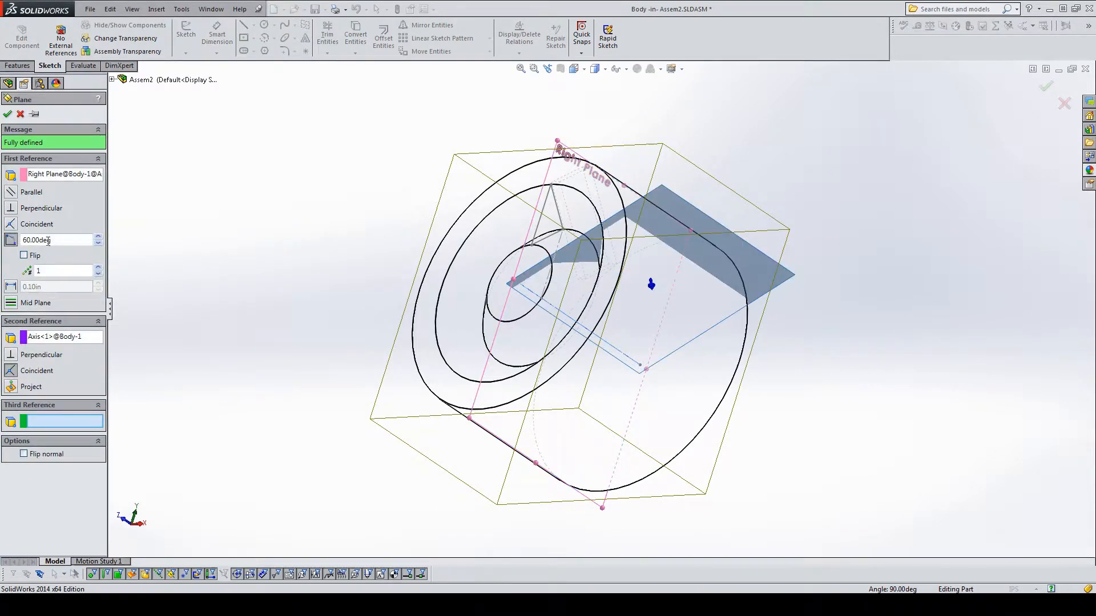
click(8, 114)
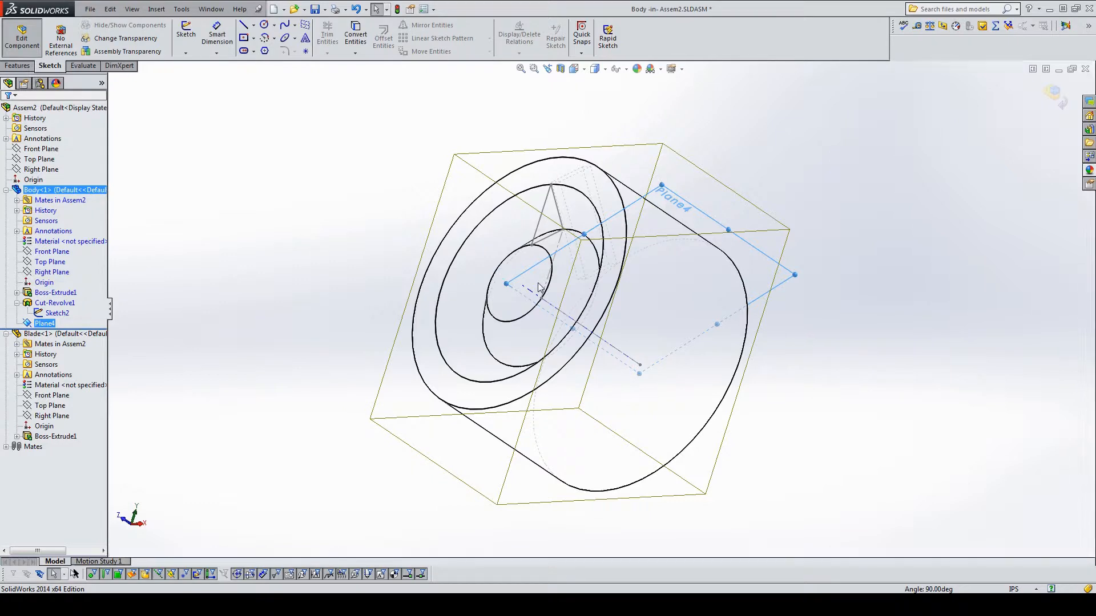
Step: Start a sketch on the new 60° plane and convert the circular edge at the bottom of the groove into it
key(space)
click(637, 349)
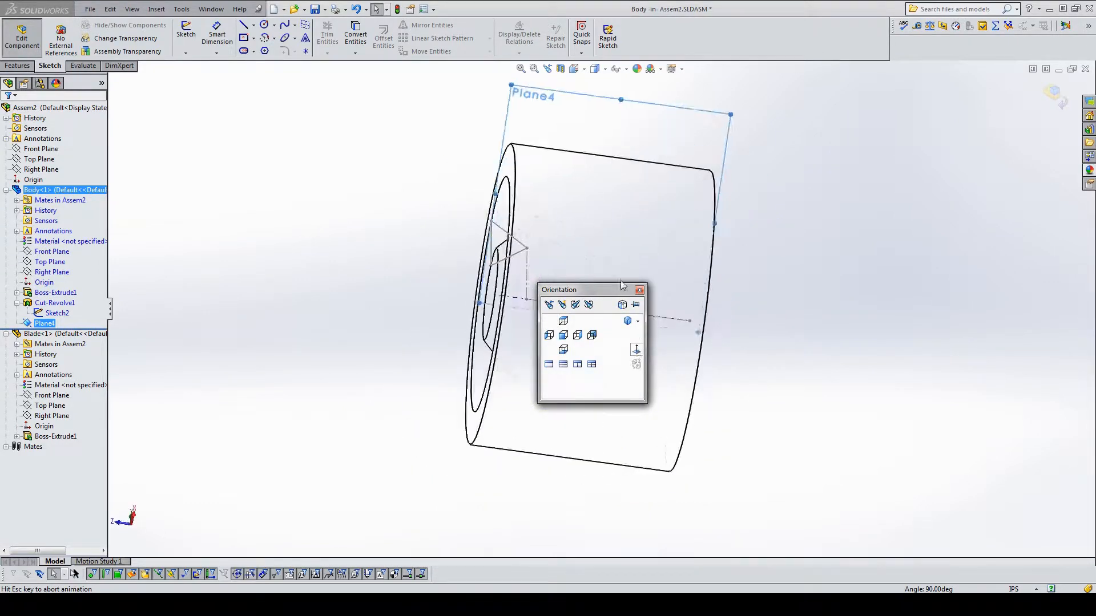
scroll(428, 259, down, 3)
middle_drag(465, 260, 509, 265)
click(517, 206)
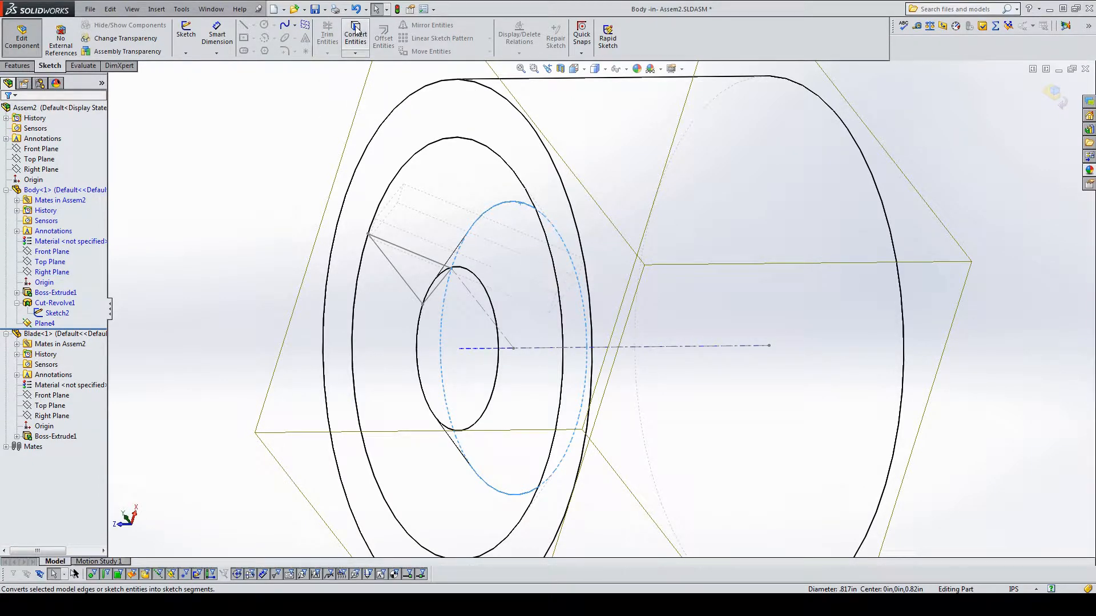
click(46, 323)
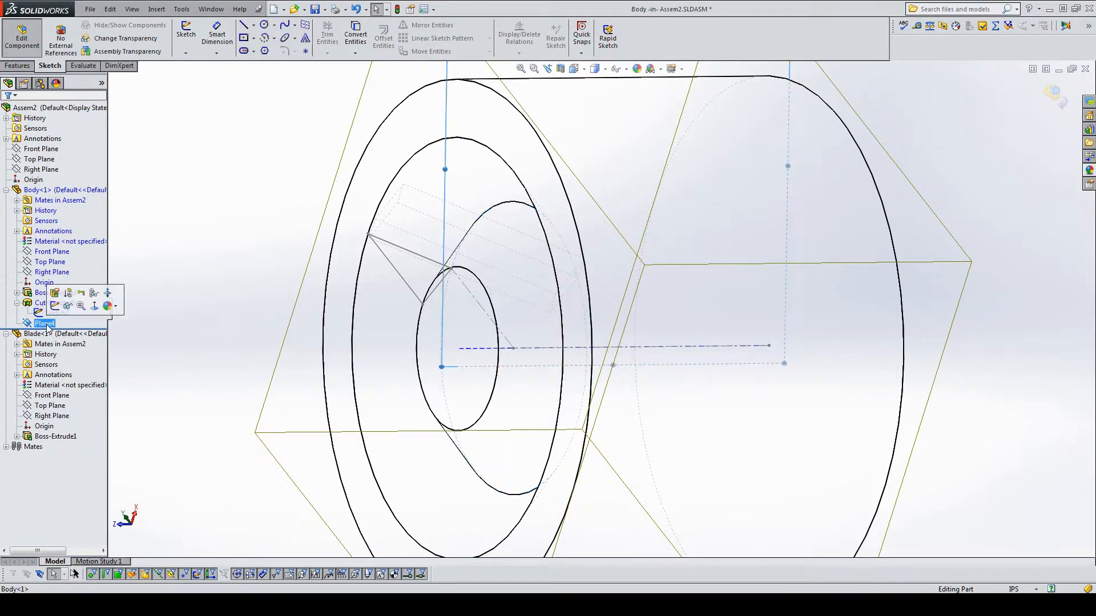
click(182, 33)
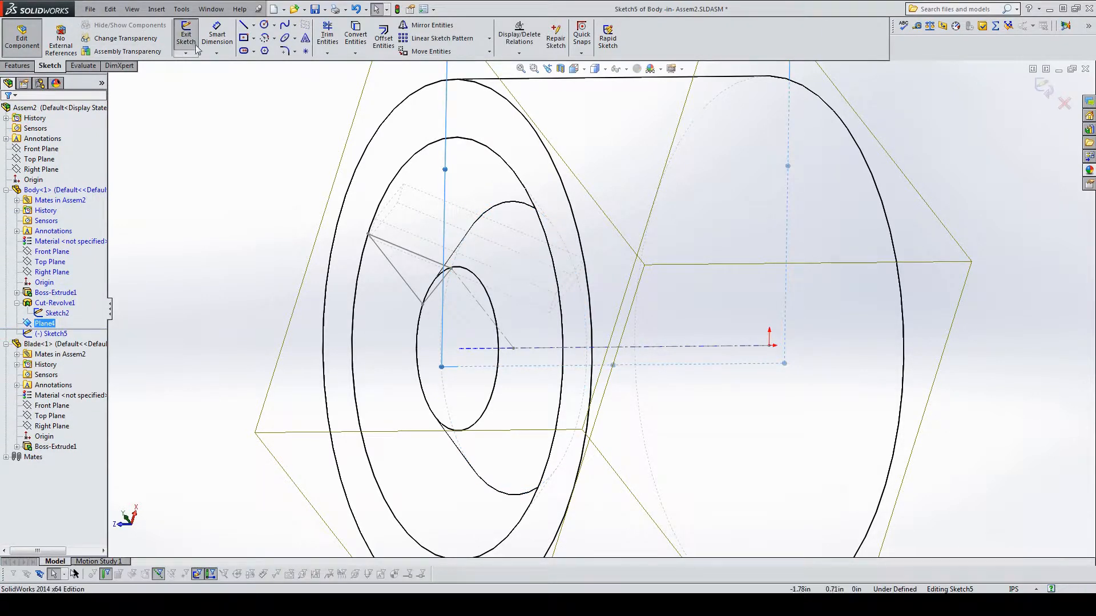
click(516, 202)
click(526, 206)
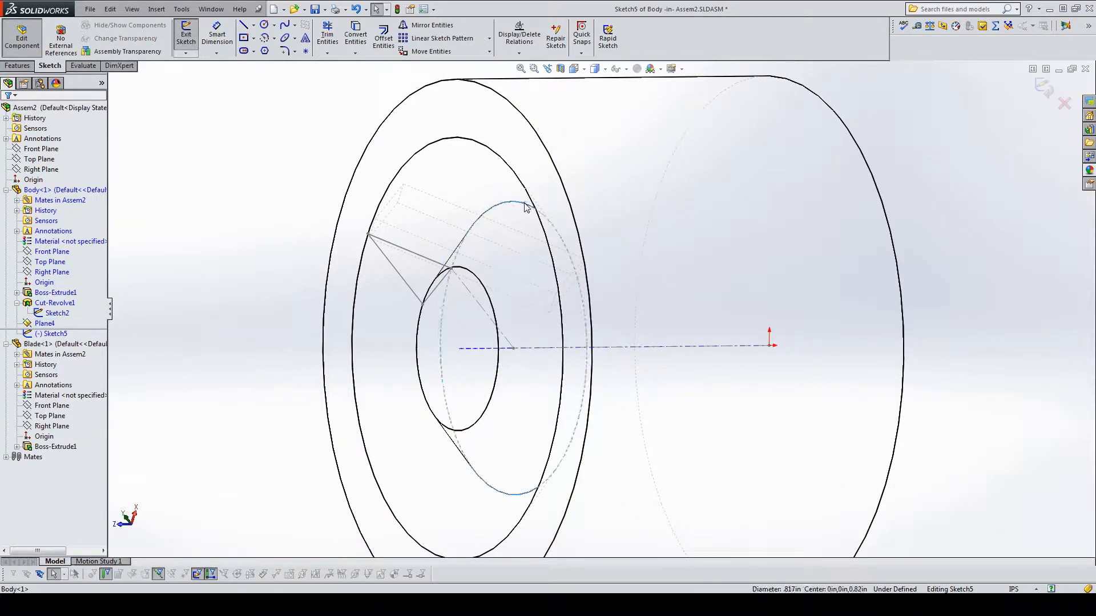
click(355, 34)
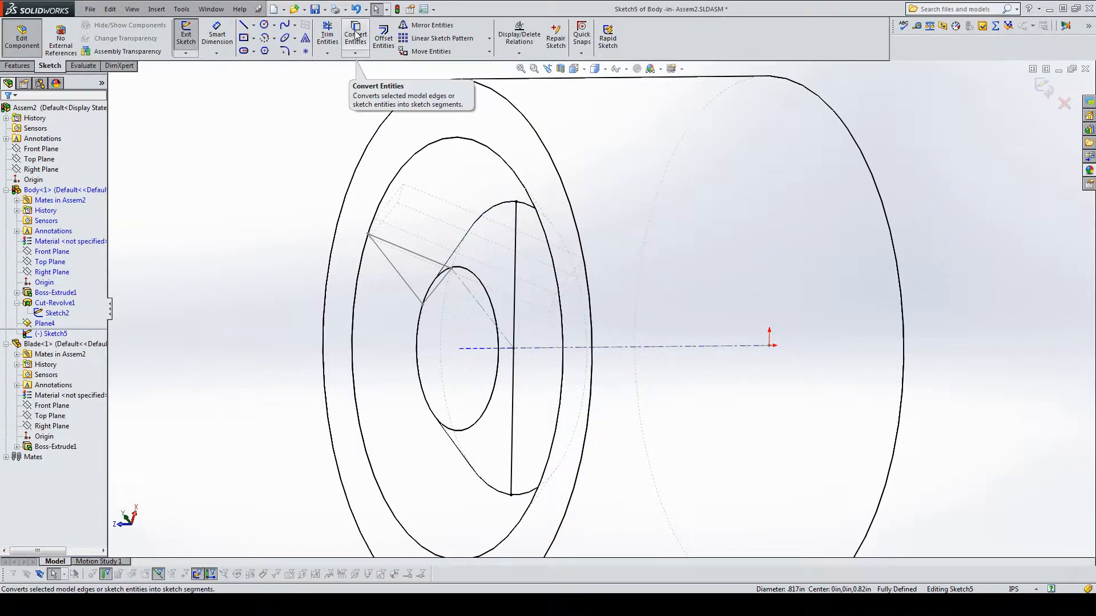
Step: Sketch a closed triangular groove profile from the converted line's upper end to the Body's front face, with two 45° sides about 0.25 in long
key(space)
click(389, 261)
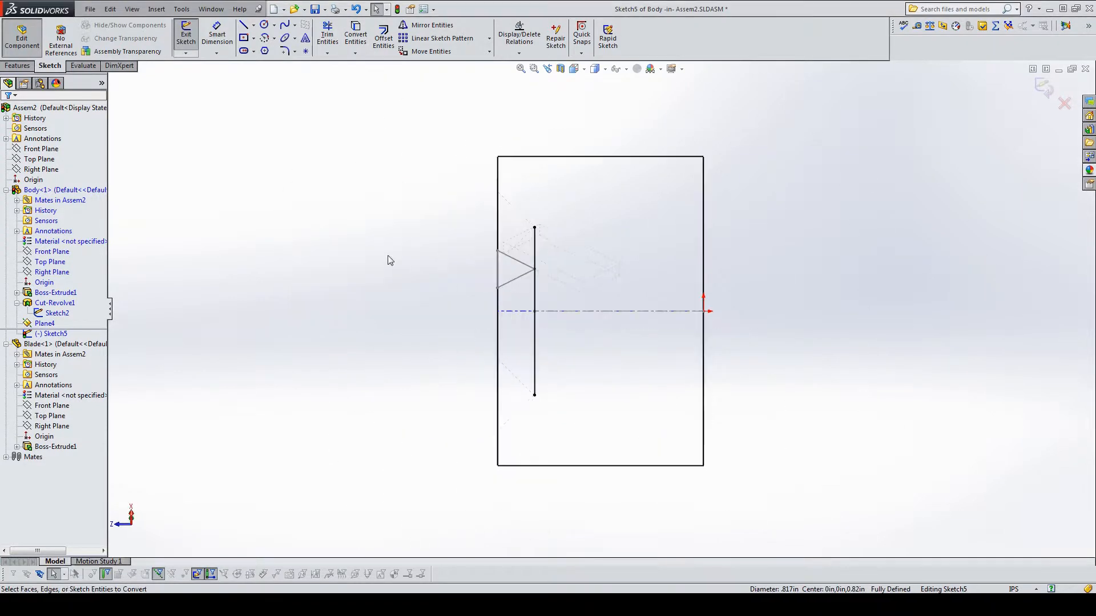
click(253, 25)
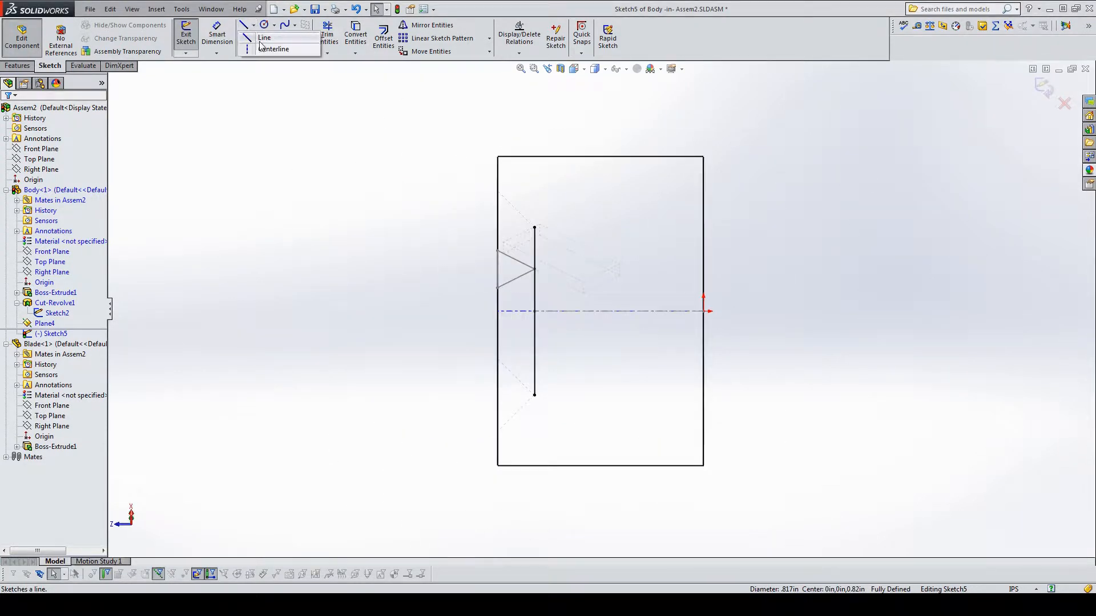
click(260, 41)
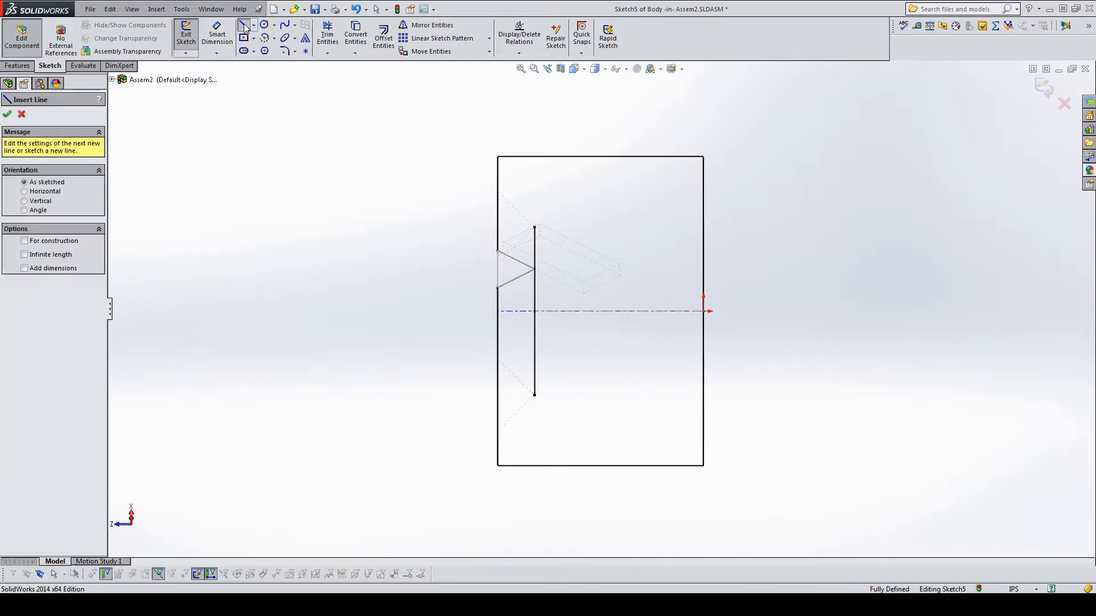
click(535, 228)
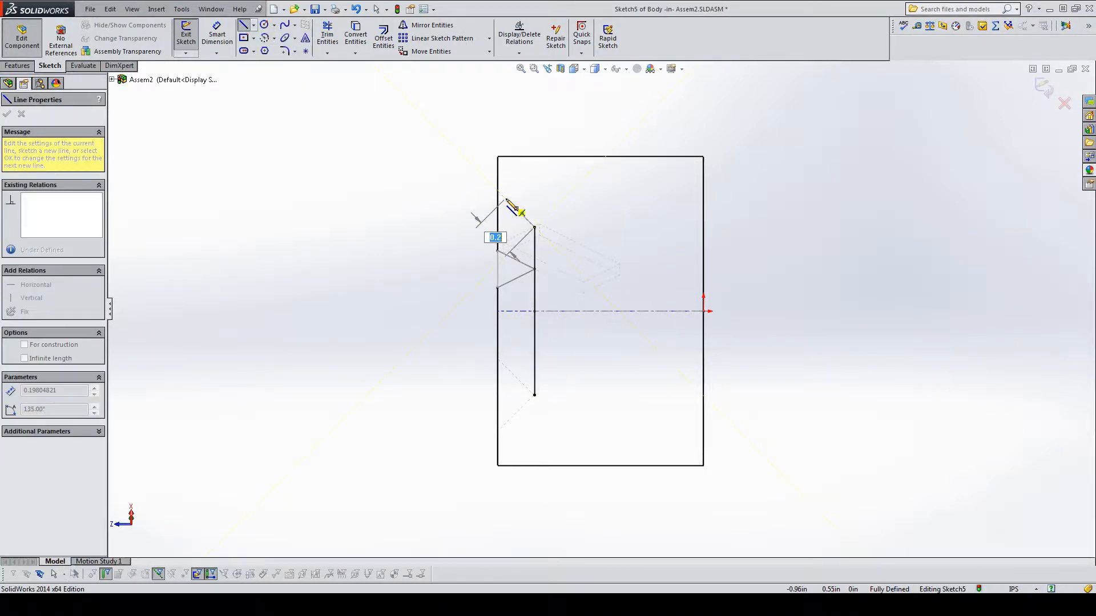
scroll(495, 189, down, 5)
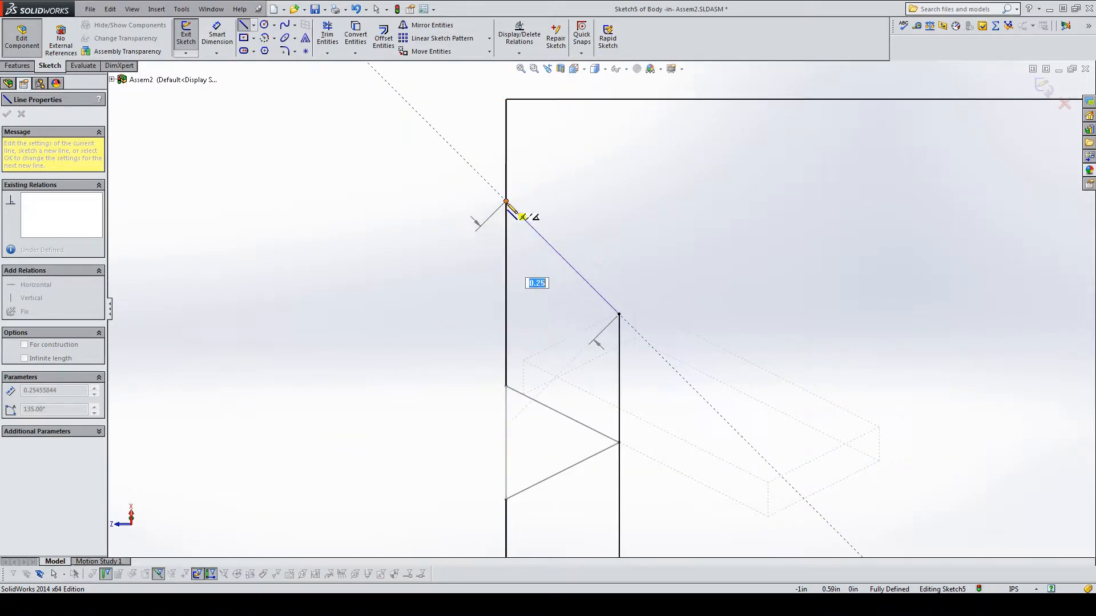
click(505, 201)
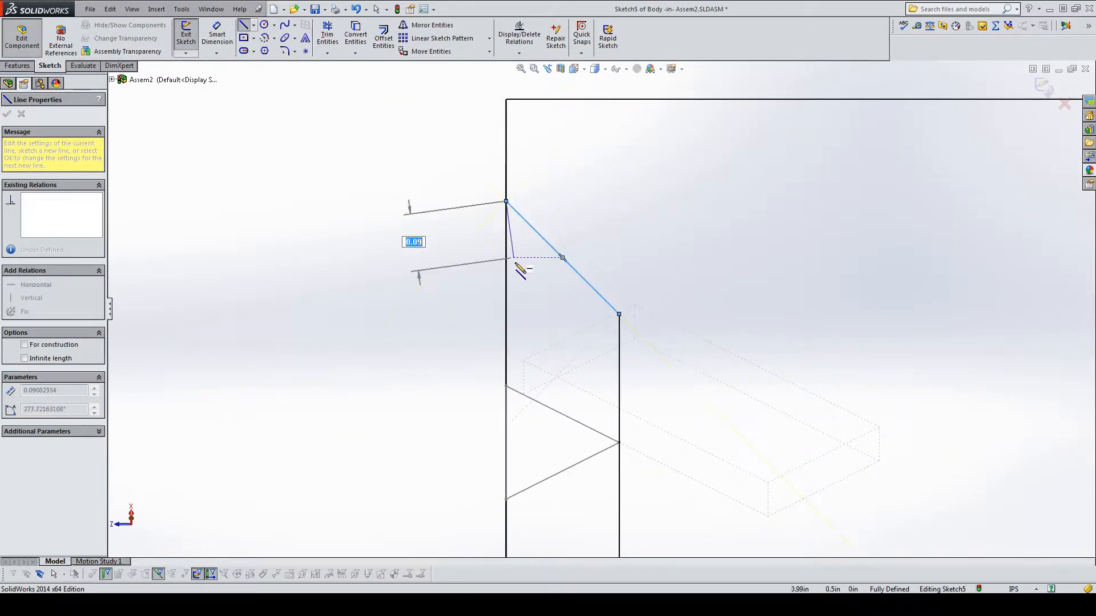
click(505, 427)
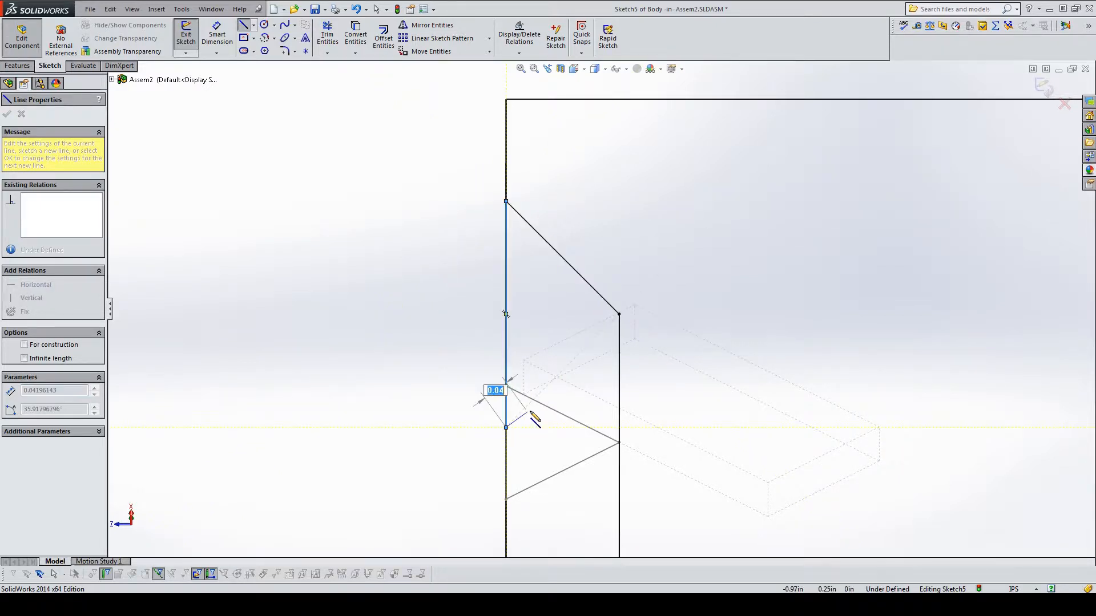
click(620, 314)
scroll(513, 311, up, 2)
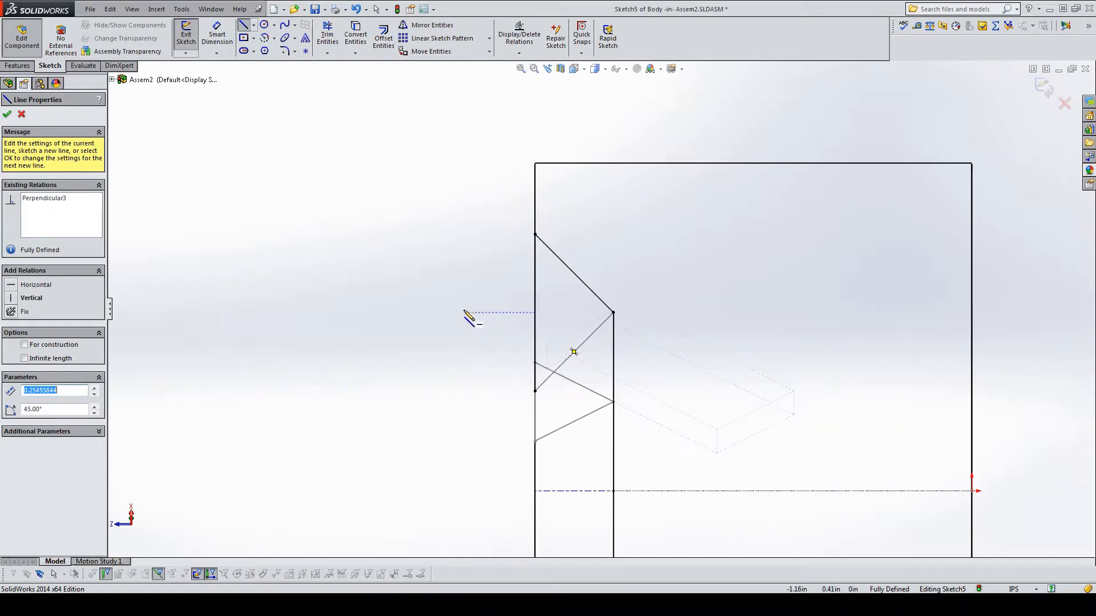
middle_drag(484, 314, 492, 318)
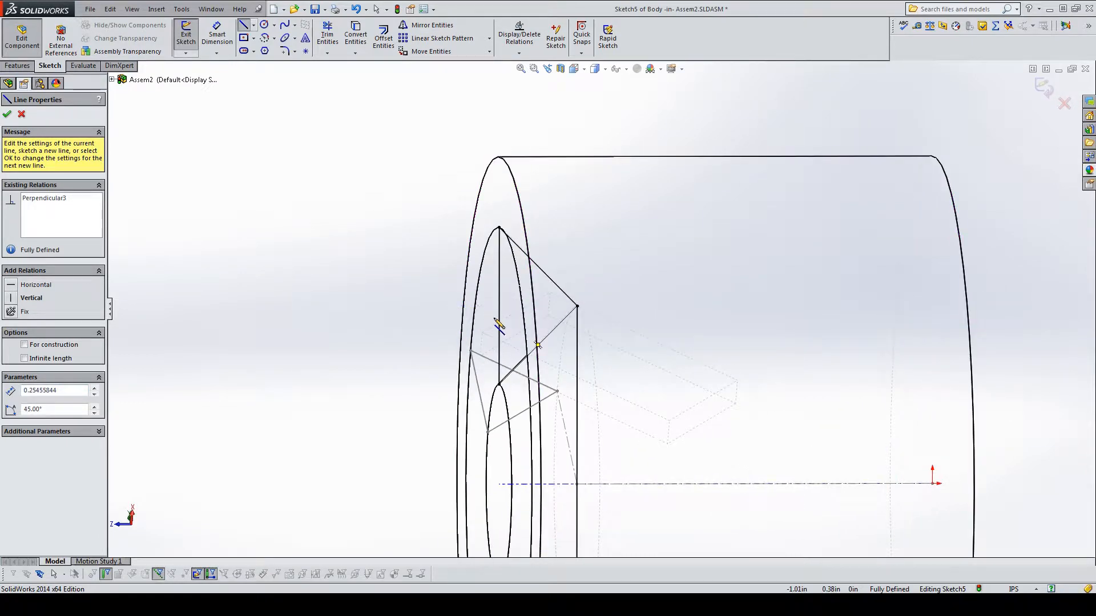
key(Escape)
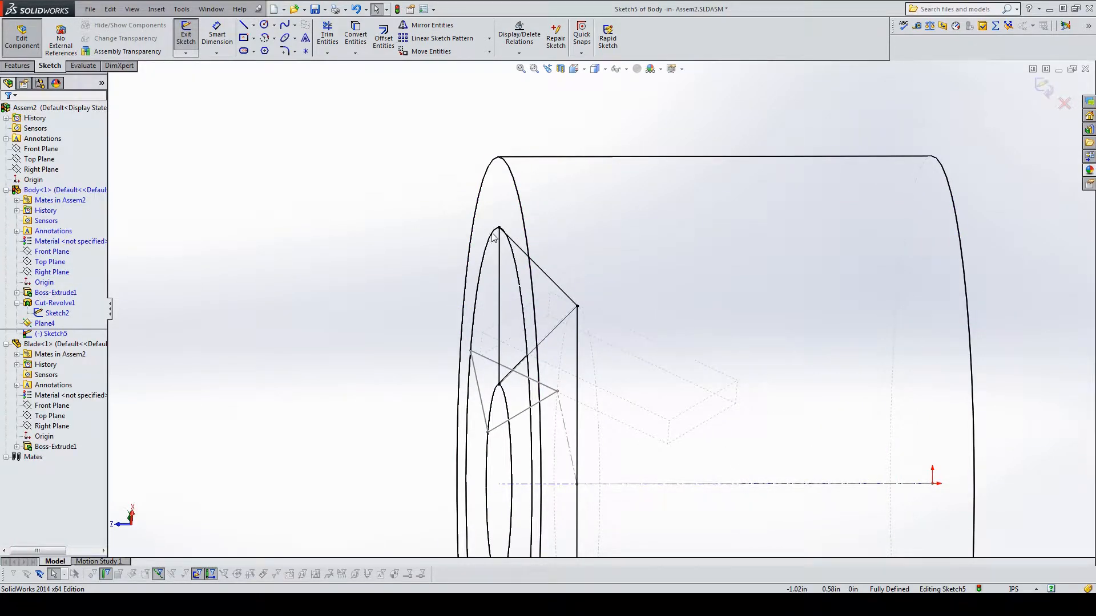
Step: Inspect the existing relations of the triangle's three corner points and of the converted line
click(498, 385)
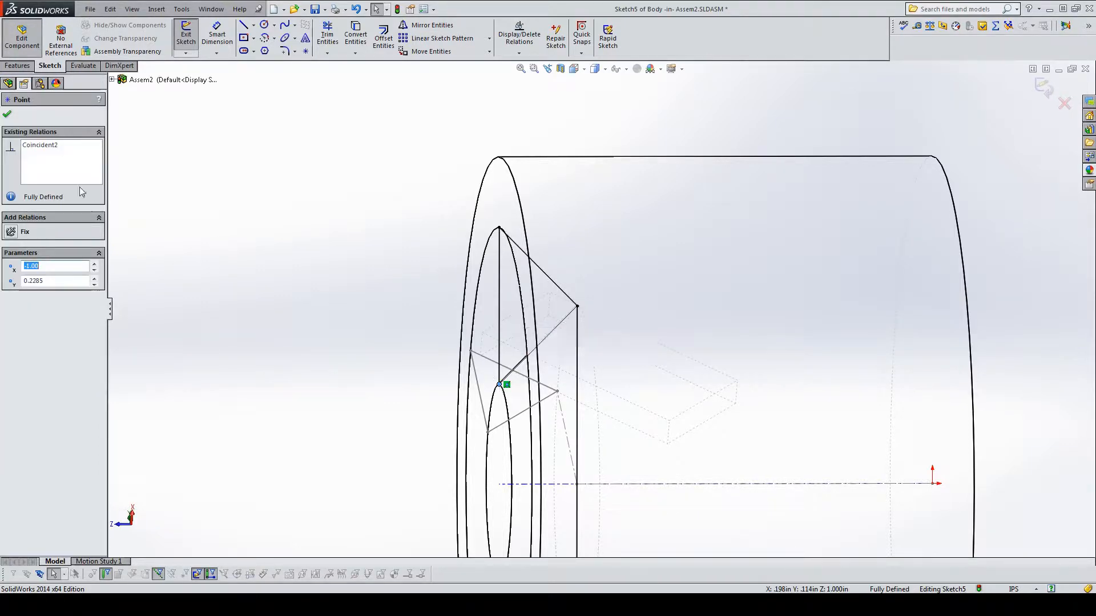
click(499, 231)
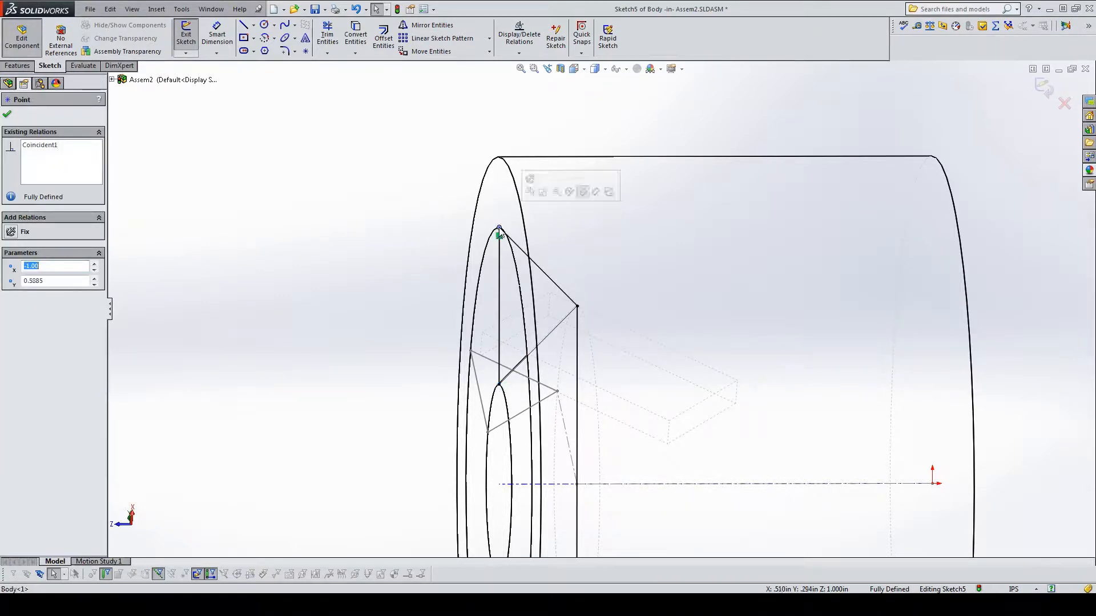
click(577, 306)
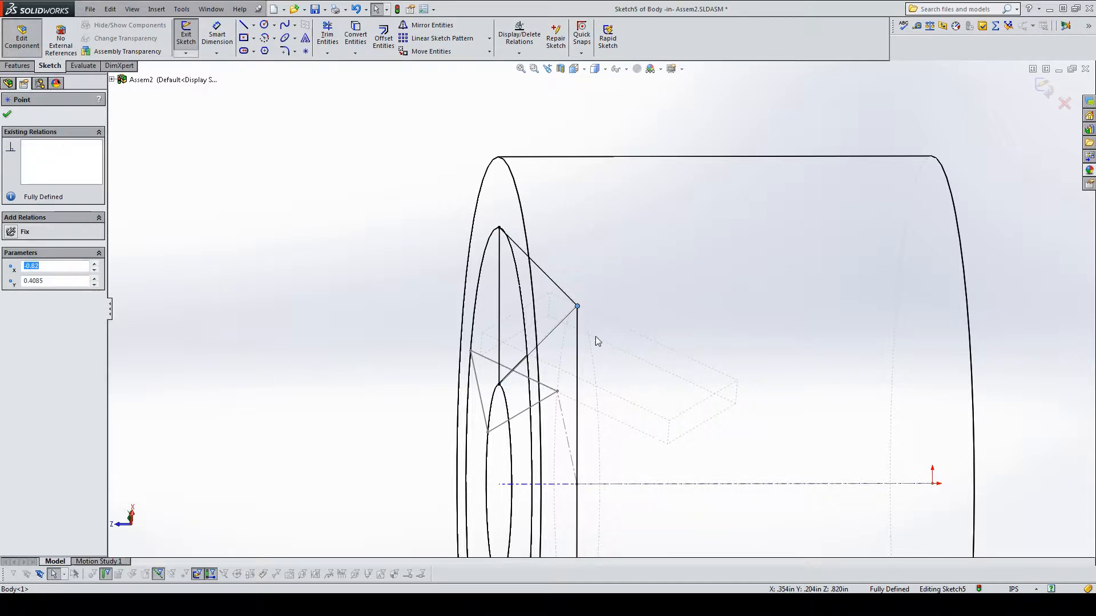
click(577, 336)
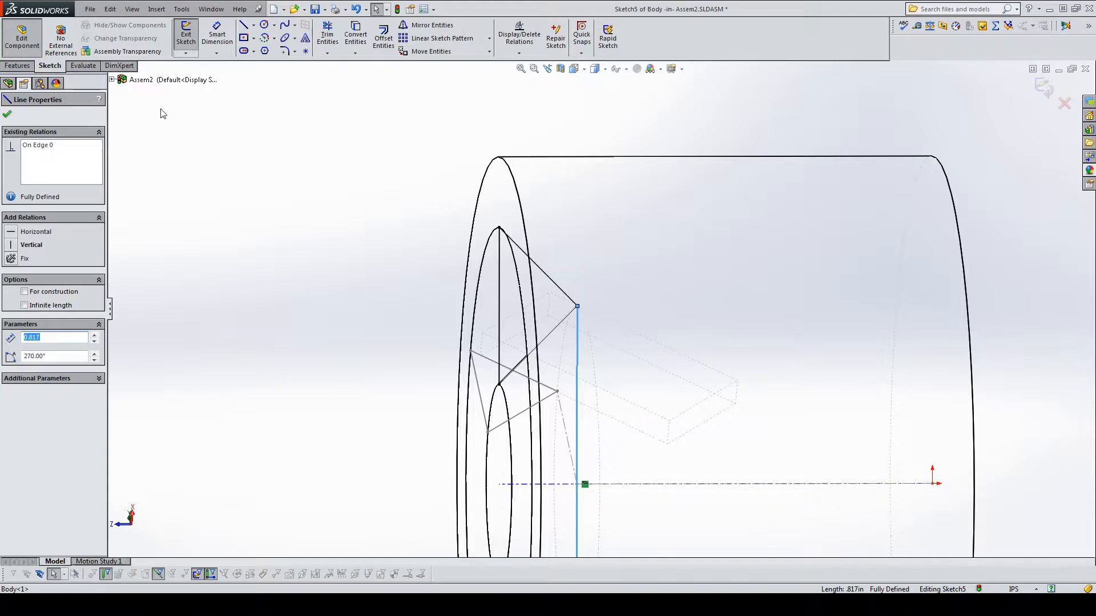
Step: Draw a vertical centerline about 0.41 in long between the central axis and the triangle's inner vertex, and check that vertex's relations
click(253, 25)
click(268, 43)
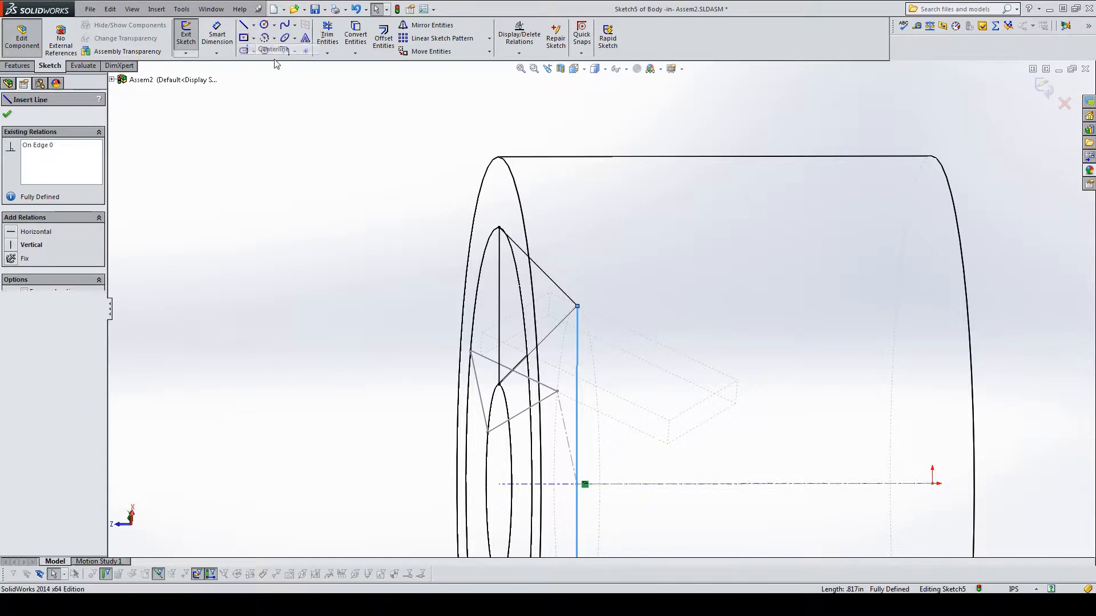
click(576, 484)
key(Escape)
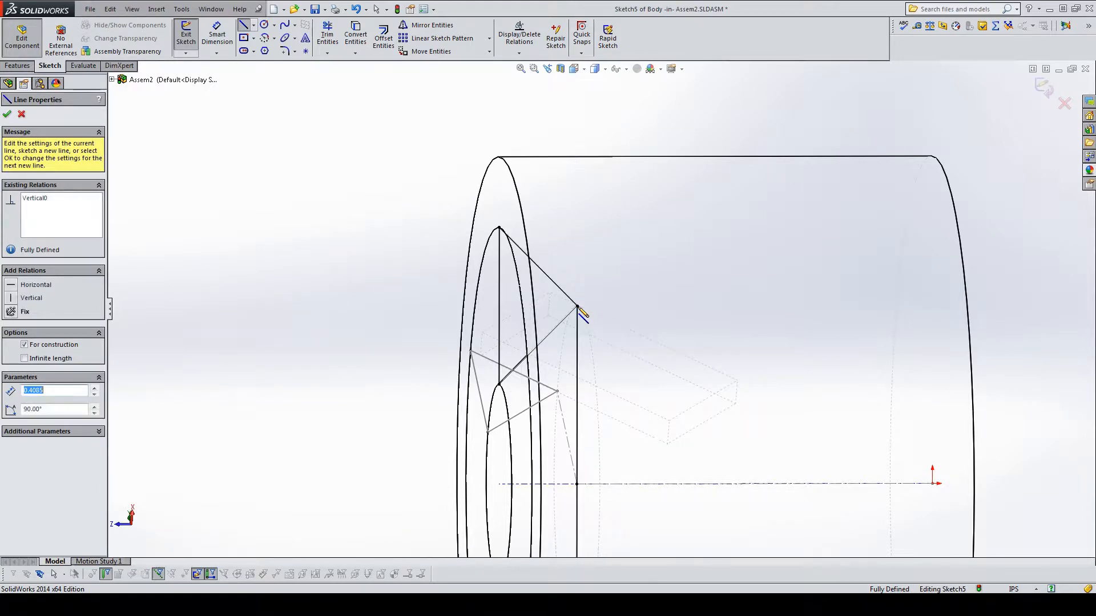
key(Escape)
click(577, 308)
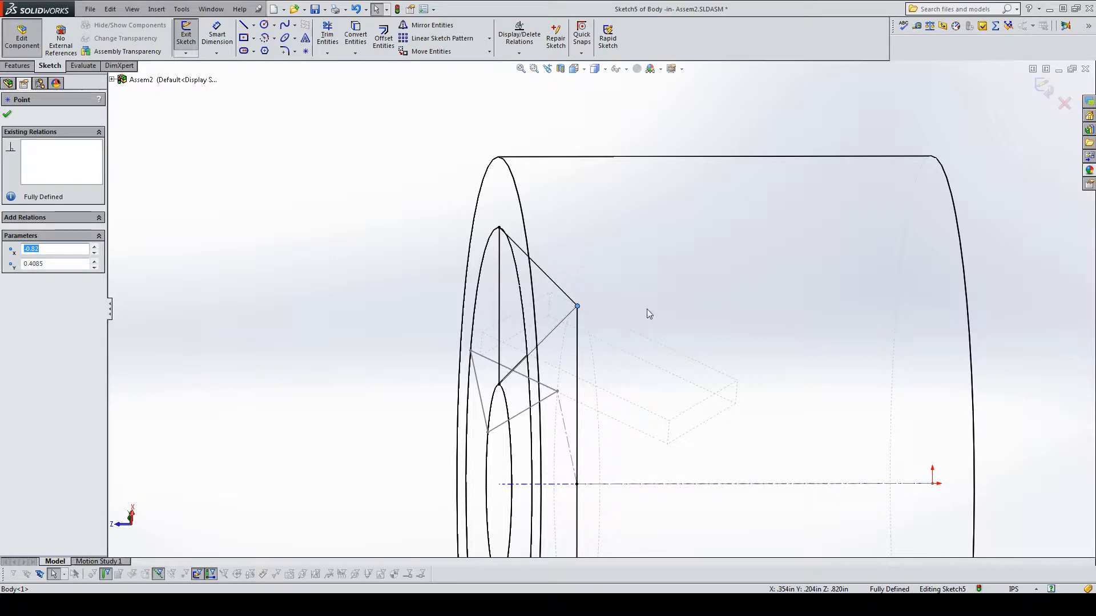
Step: Close the triangular profile sketch on the 60° plane, keeping the Body open for editing
click(428, 160)
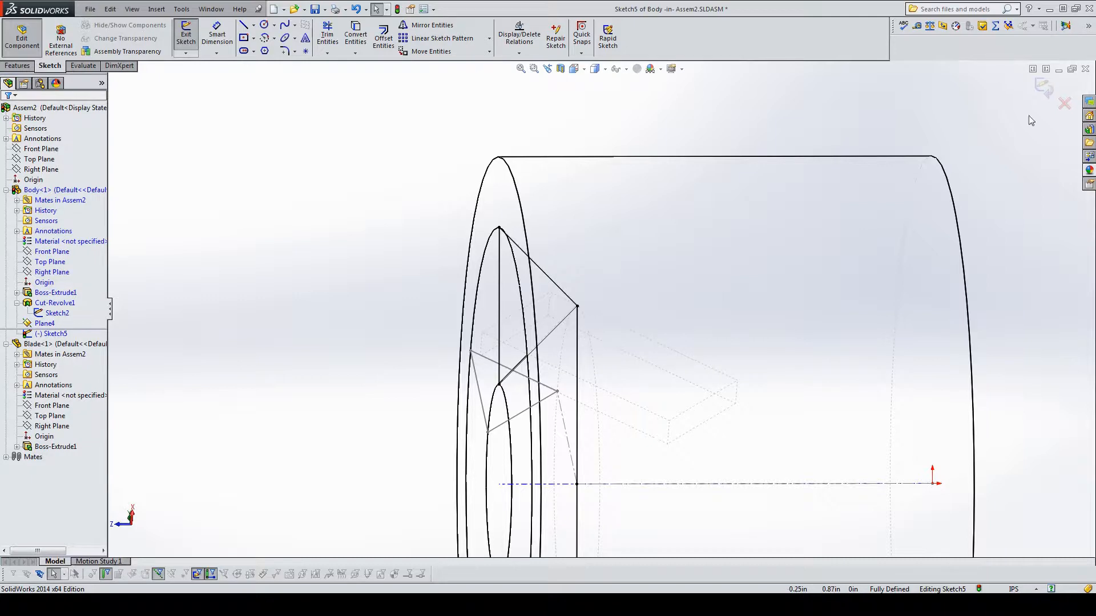
mouse_move(685, 290)
middle_down()
mouse_move(670, 303)
mouse_move(677, 320)
mouse_move(690, 310)
middle_up()
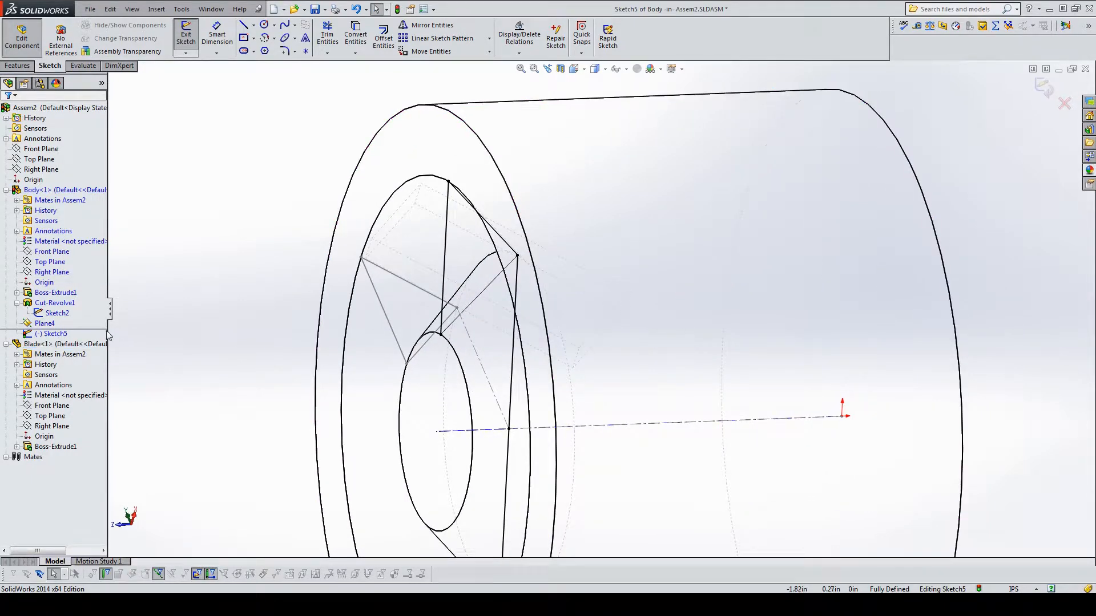
right_click(58, 316)
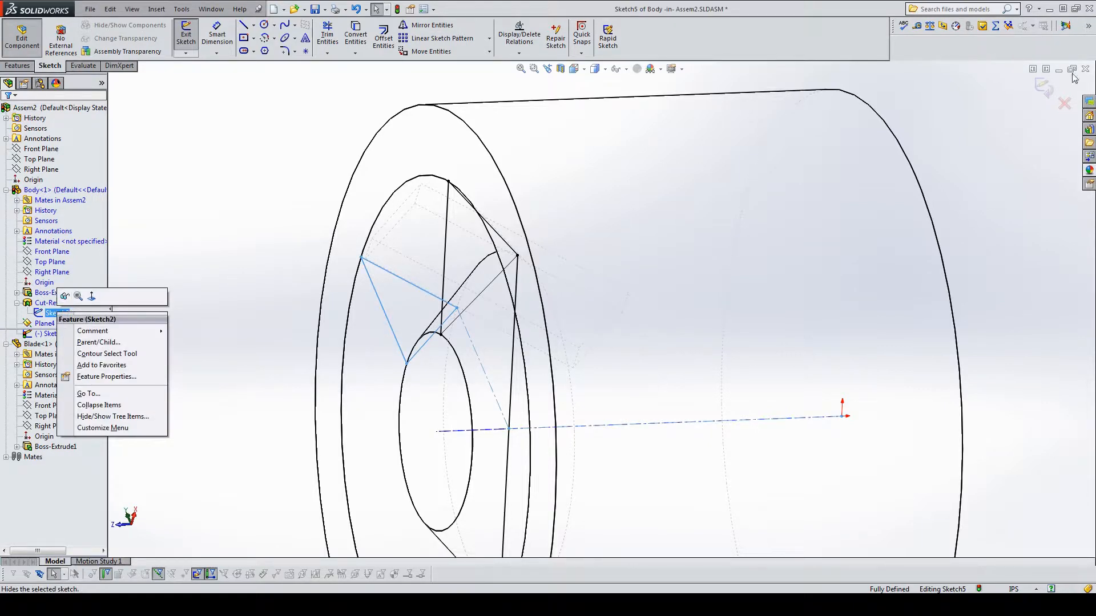
click(1044, 87)
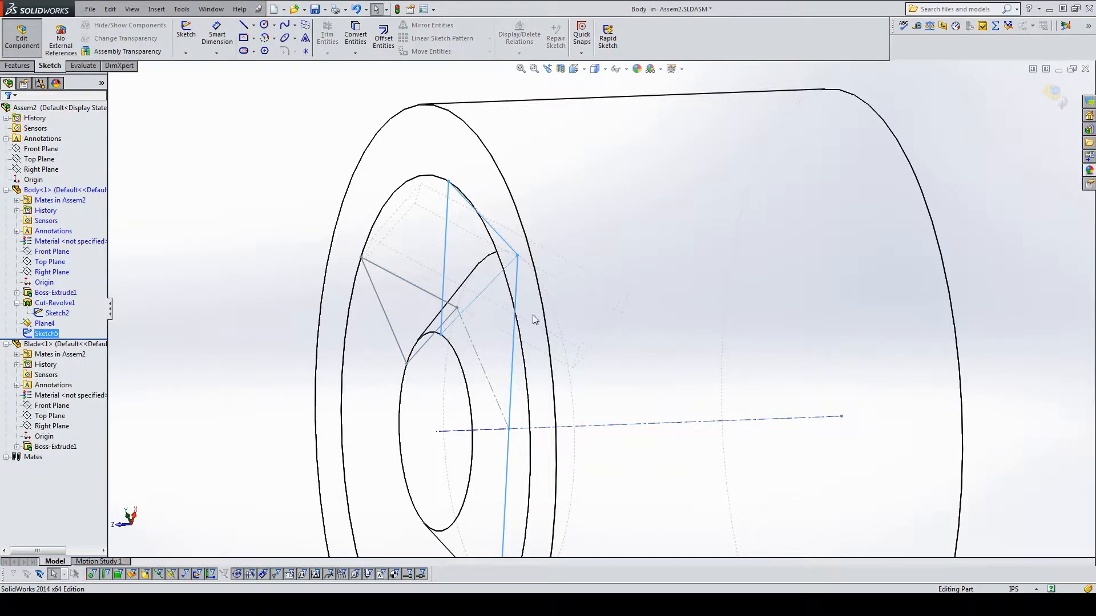
Step: Edit the revolved cut's sketch, set the groove profile's depth from the Body's front face to 0.25 in, and close the sketch
right_click(59, 315)
click(64, 283)
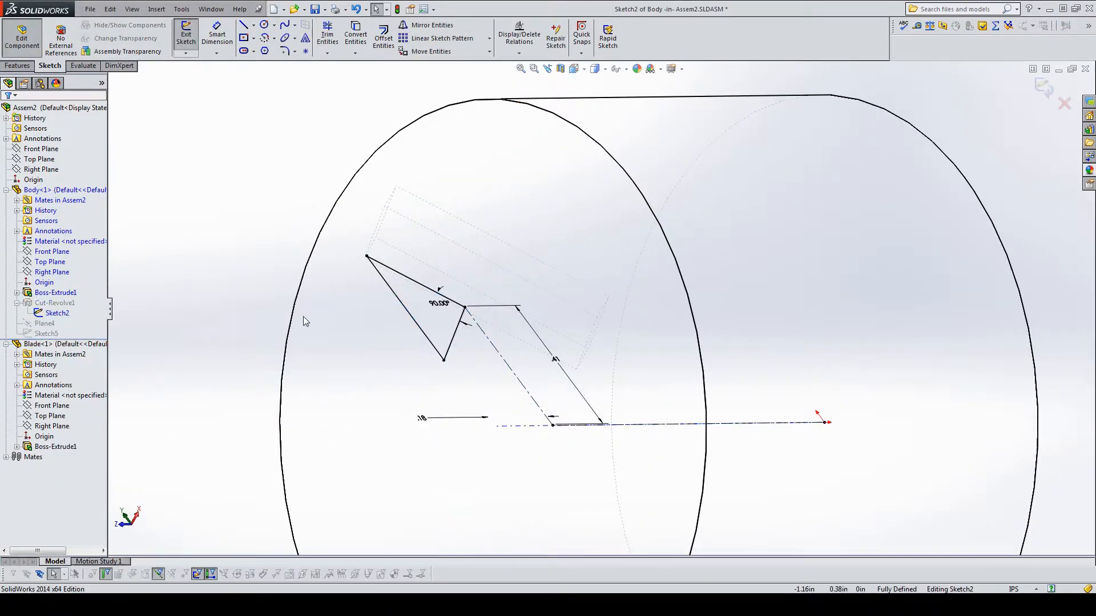
double_click(424, 420)
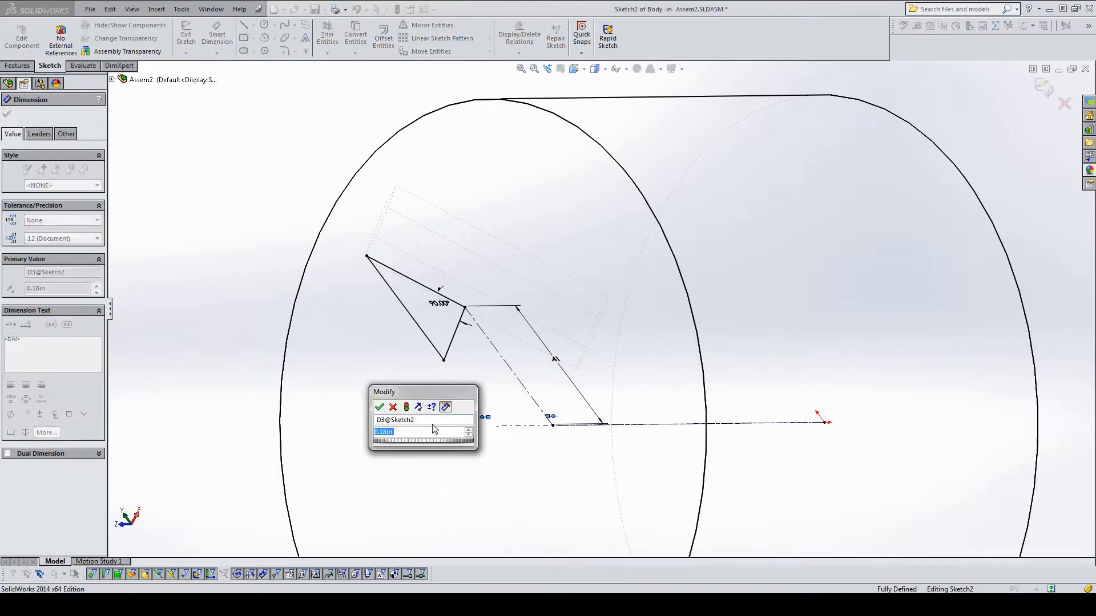
text(0.25)
key(Return)
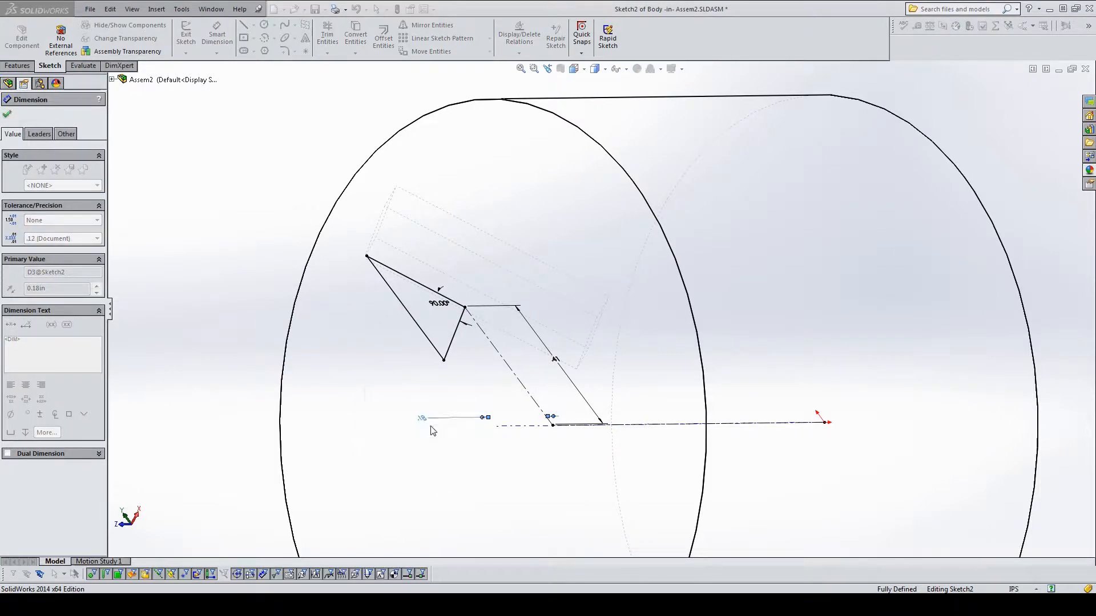
click(1043, 87)
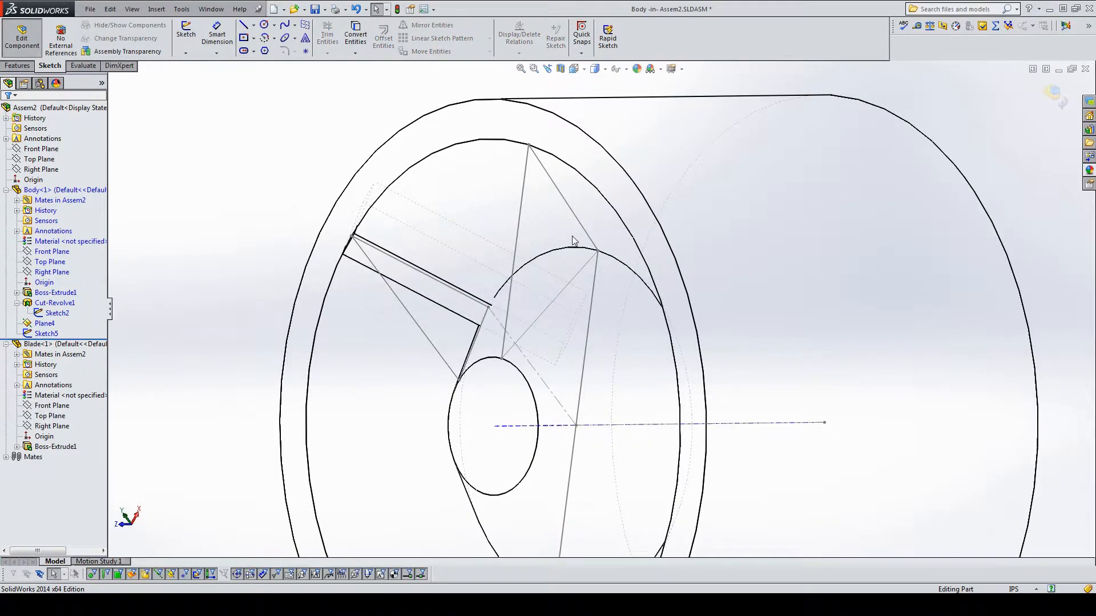
Step: Reopen the revolved cut's sketch, set the groove profile's depth from the Body's front face to 0.2 in, and close the sketch
middle_drag(590, 255, 573, 272)
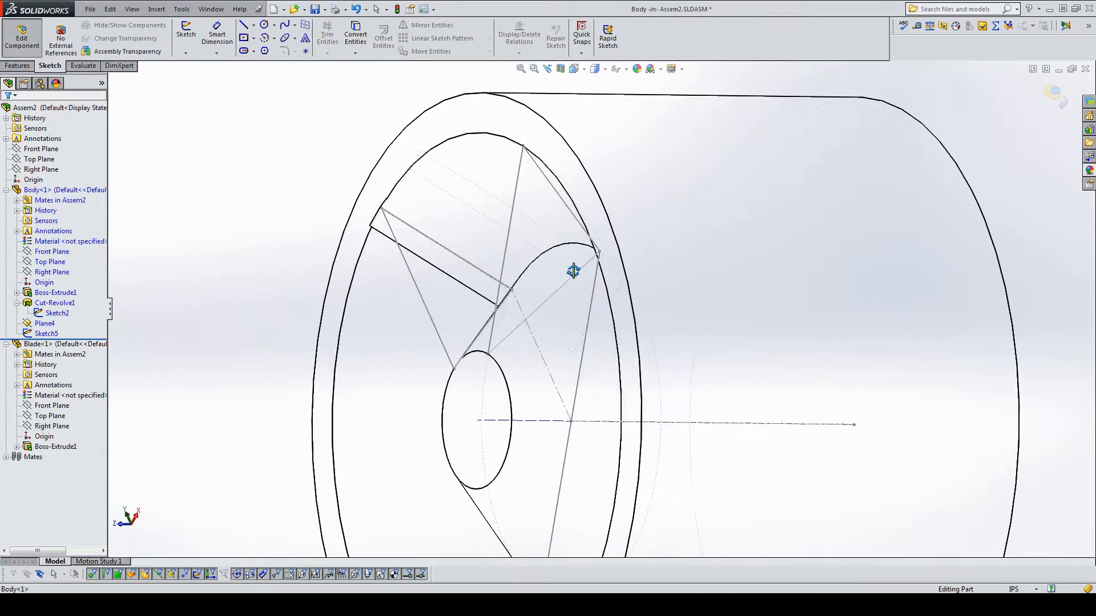
right_click(57, 314)
click(65, 280)
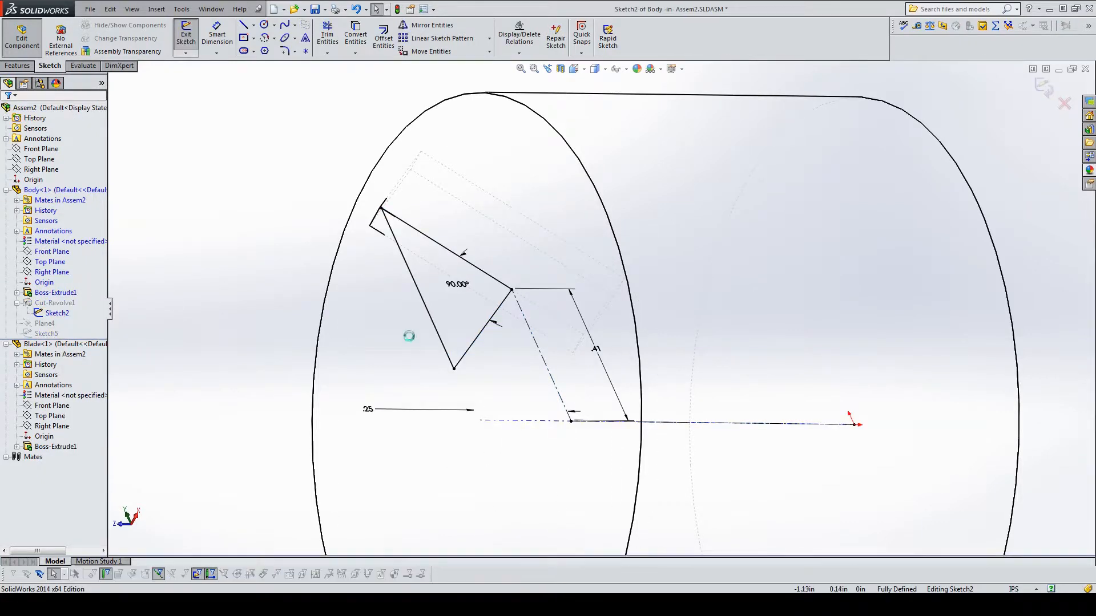
double_click(368, 409)
text(0.2)
key(Return)
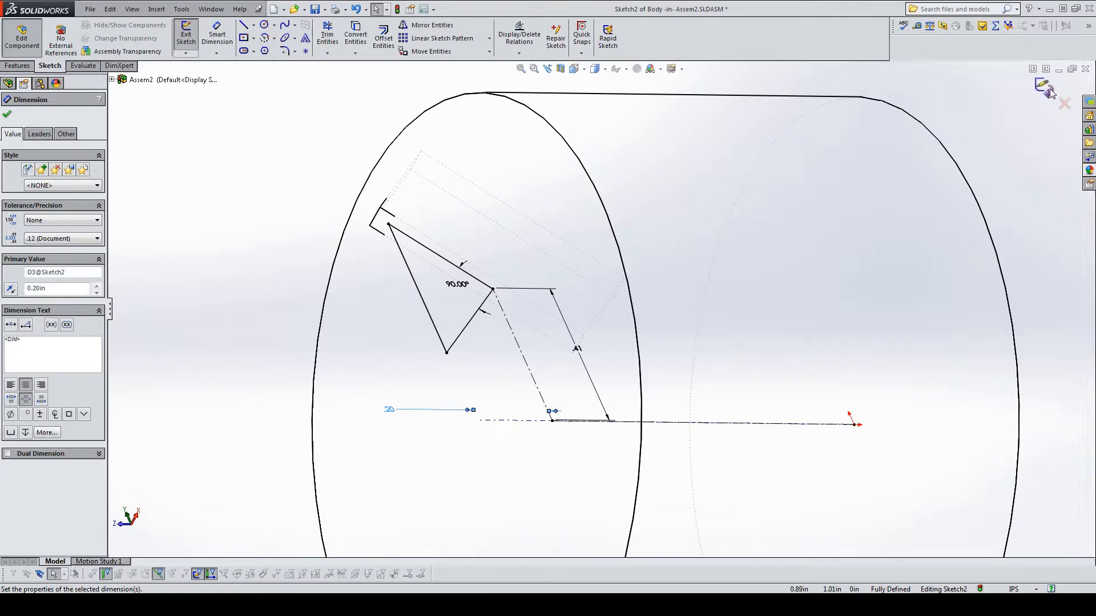
click(1049, 90)
Step: Finish editing the Body in context and return to editing the assembly
mouse_move(729, 249)
middle_down()
mouse_move(719, 258)
mouse_move(713, 237)
middle_up()
scroll(599, 349, up, 4)
scroll(533, 428, down, 3)
middle_drag(558, 396, 543, 374)
scroll(627, 320, up, 4)
scroll(645, 302, down, 2)
middle_drag(644, 297, 655, 301)
right_click(656, 301)
click(1055, 100)
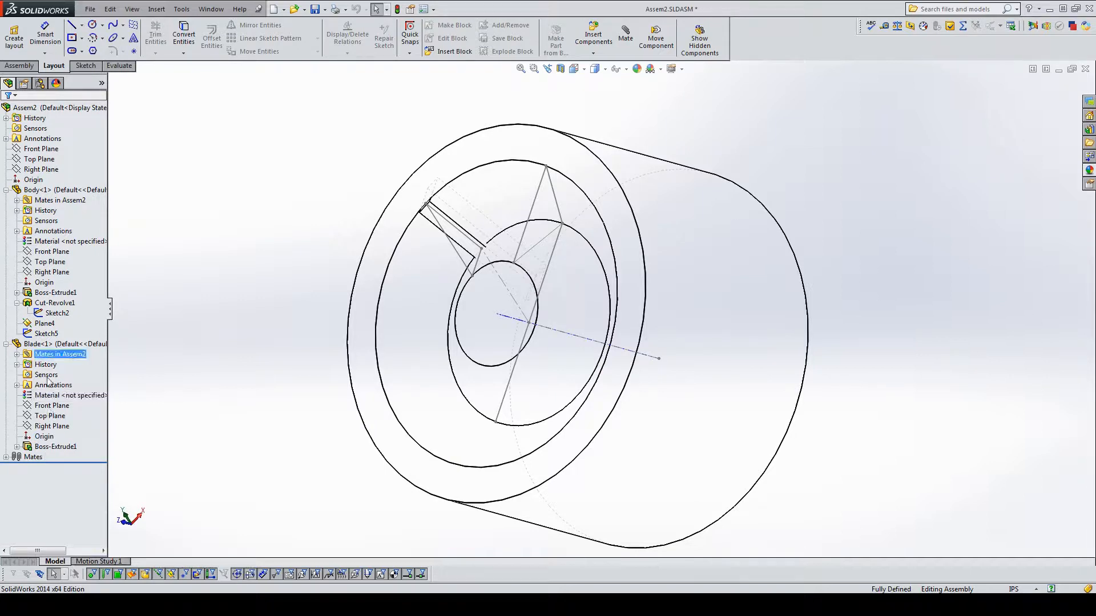
Step: Place a second copy of the Blade in the empty space beside the Body
click(50, 344)
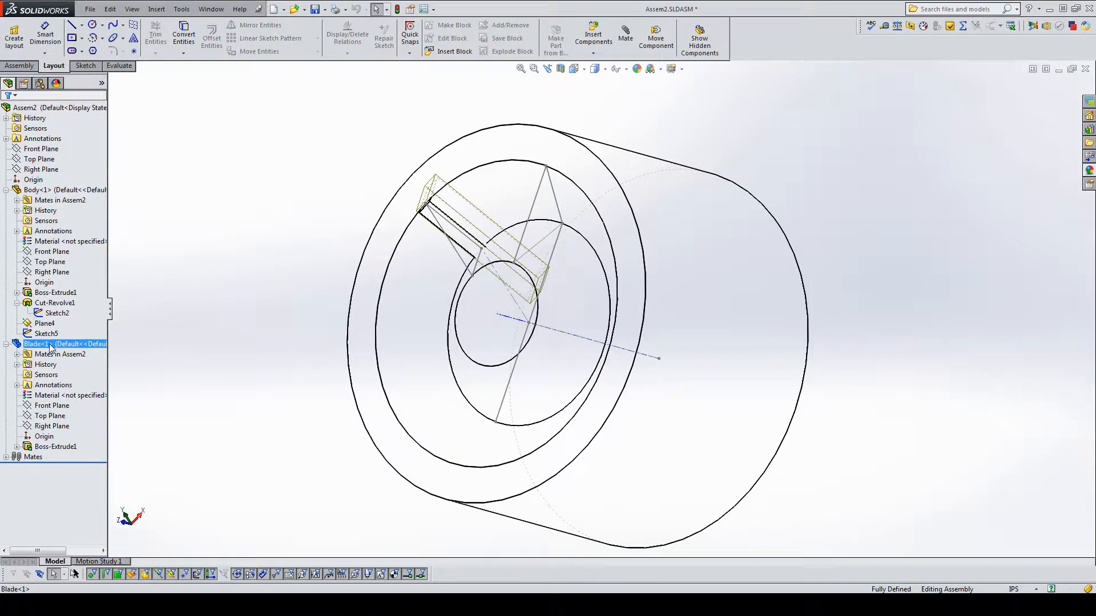
drag(482, 242, 260, 311)
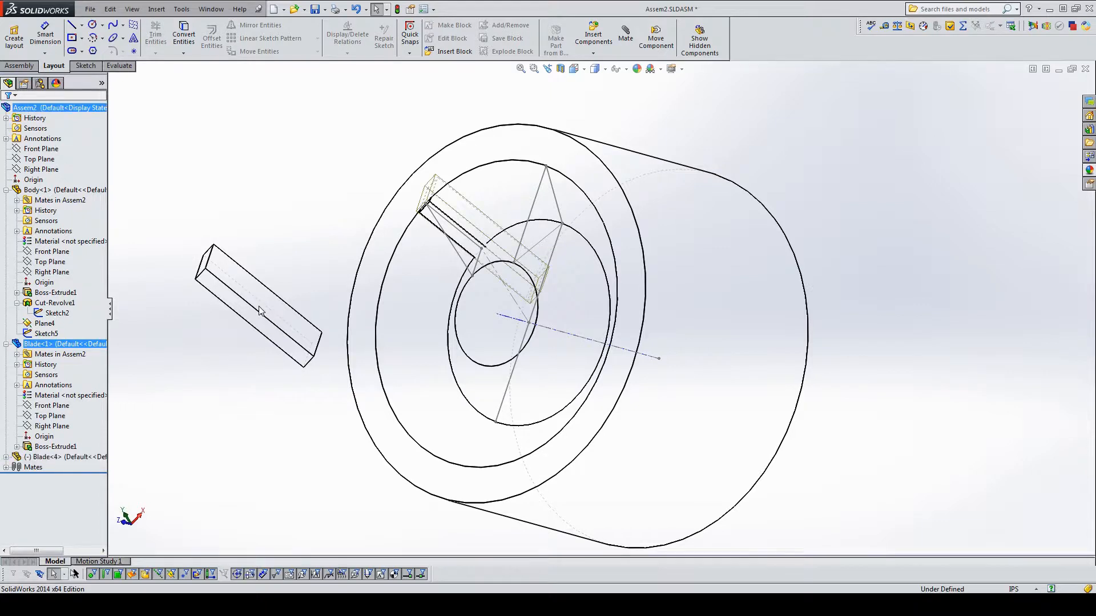
middle_drag(312, 242, 331, 261)
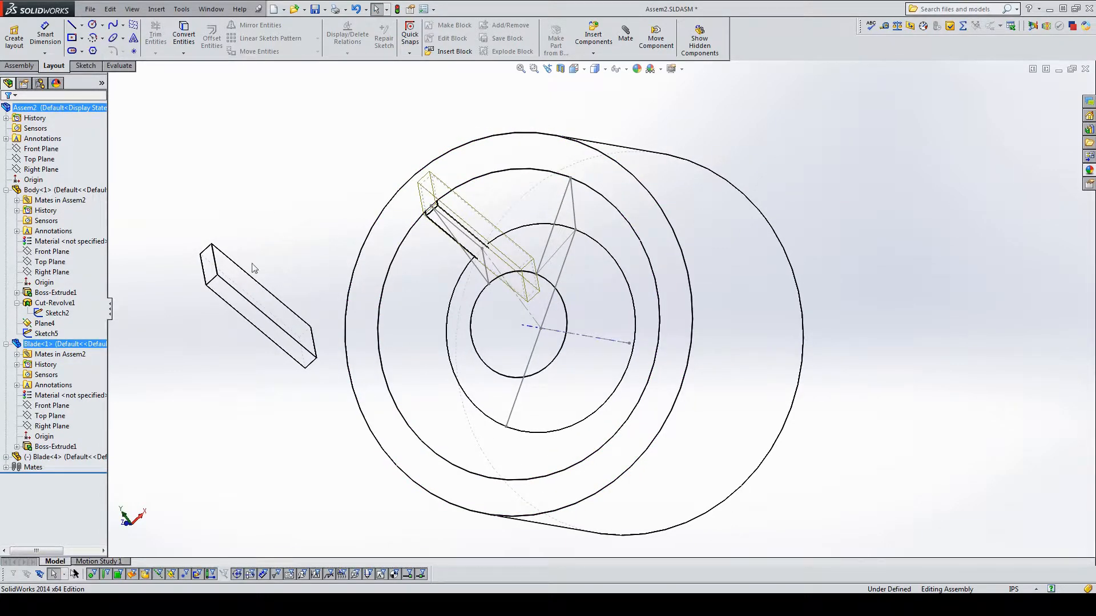
Step: Add a distance mate of .0625/2 in between the Body's 60° plane and the Blade copy's large face, flipping the offset direction
click(45, 323)
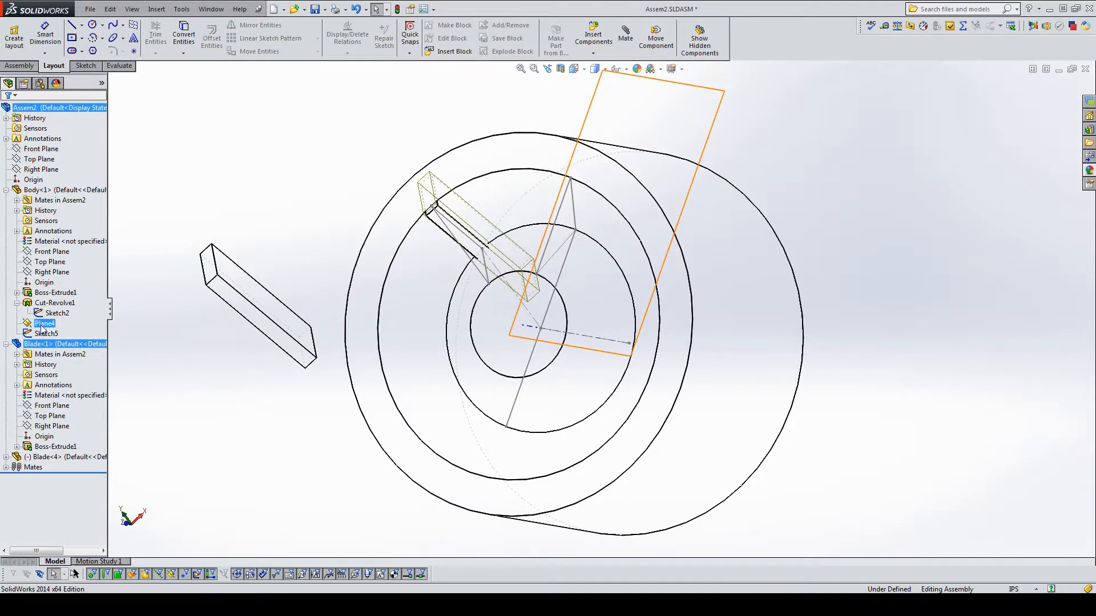
ctrl+click(248, 293)
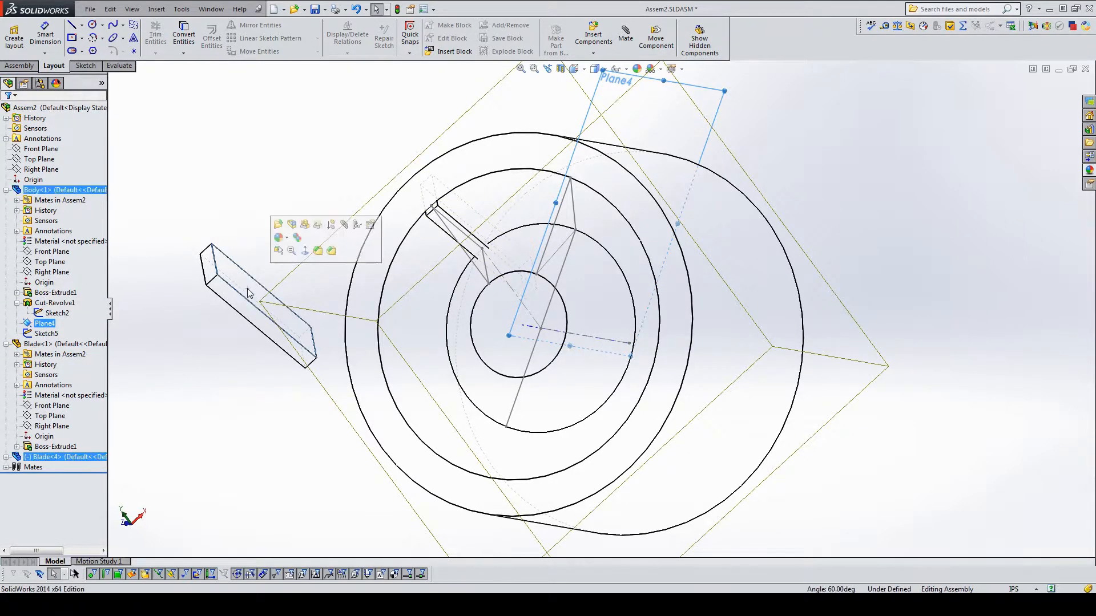
click(344, 224)
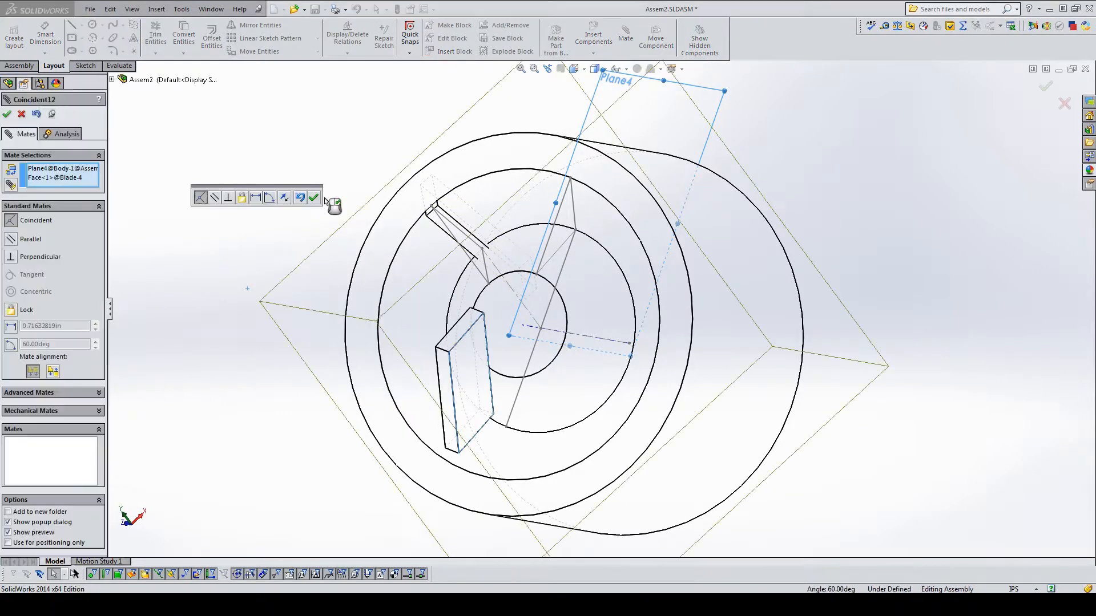
click(255, 197)
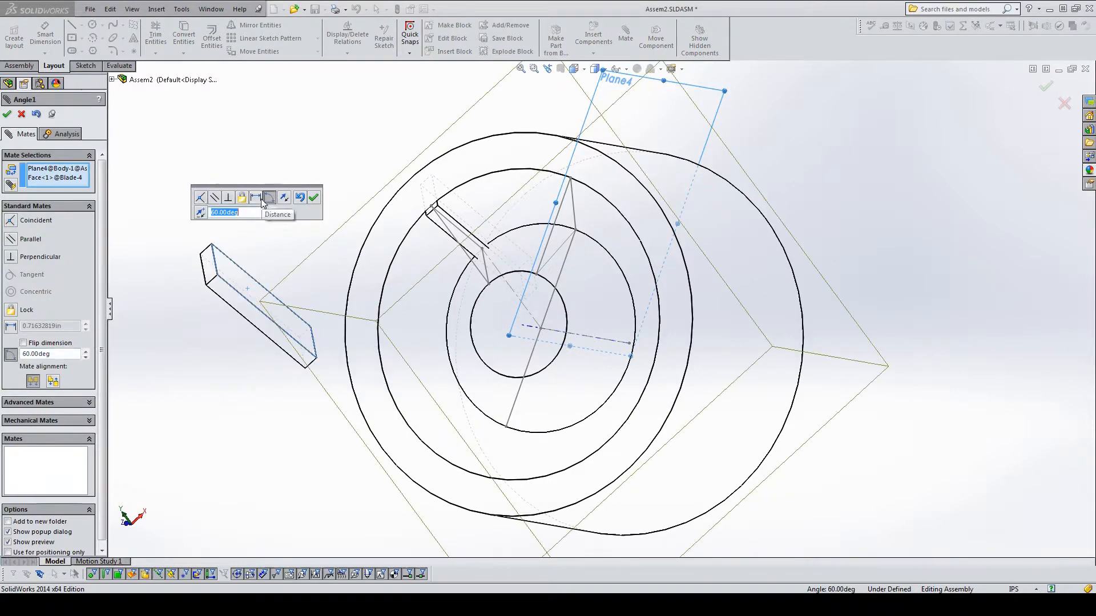
middle_drag(351, 156, 384, 184)
key(space)
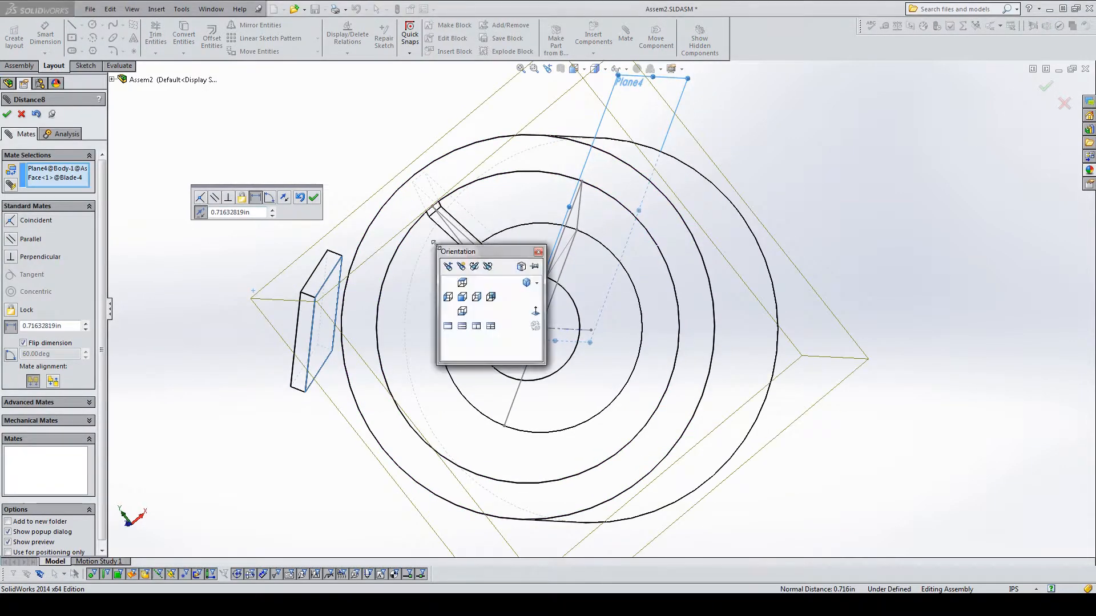
click(462, 296)
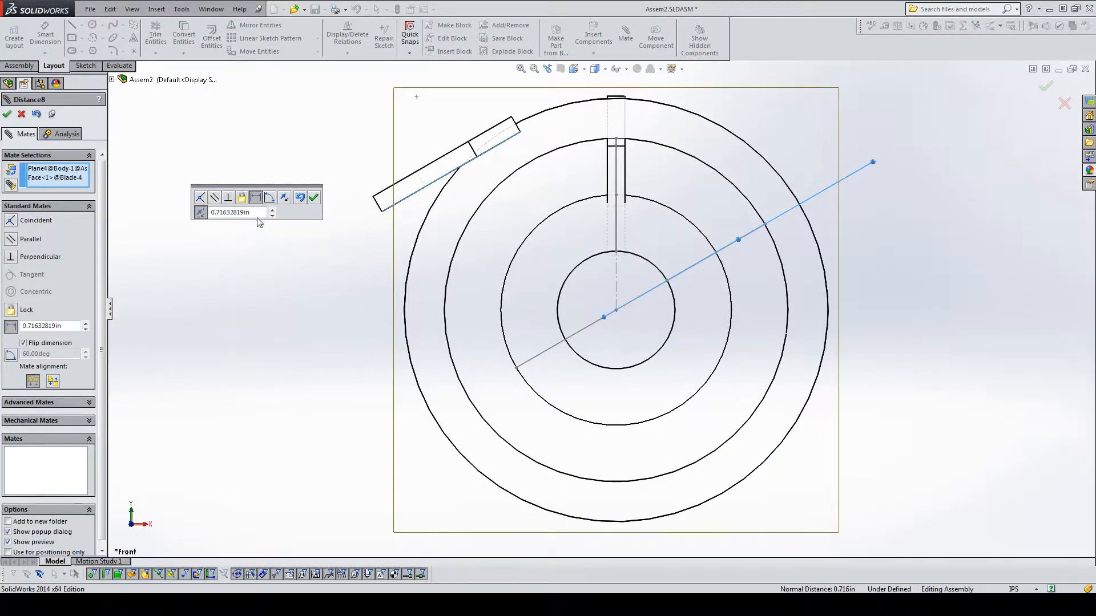
drag(231, 213, 246, 214)
key(BackSpace)
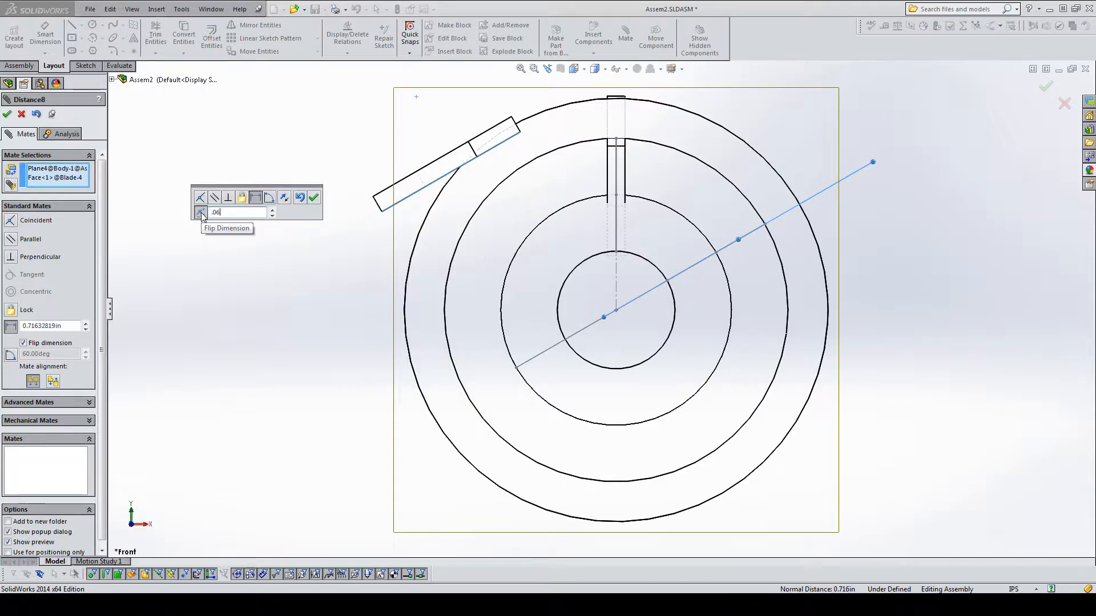
text(.0625/2)
key(Return)
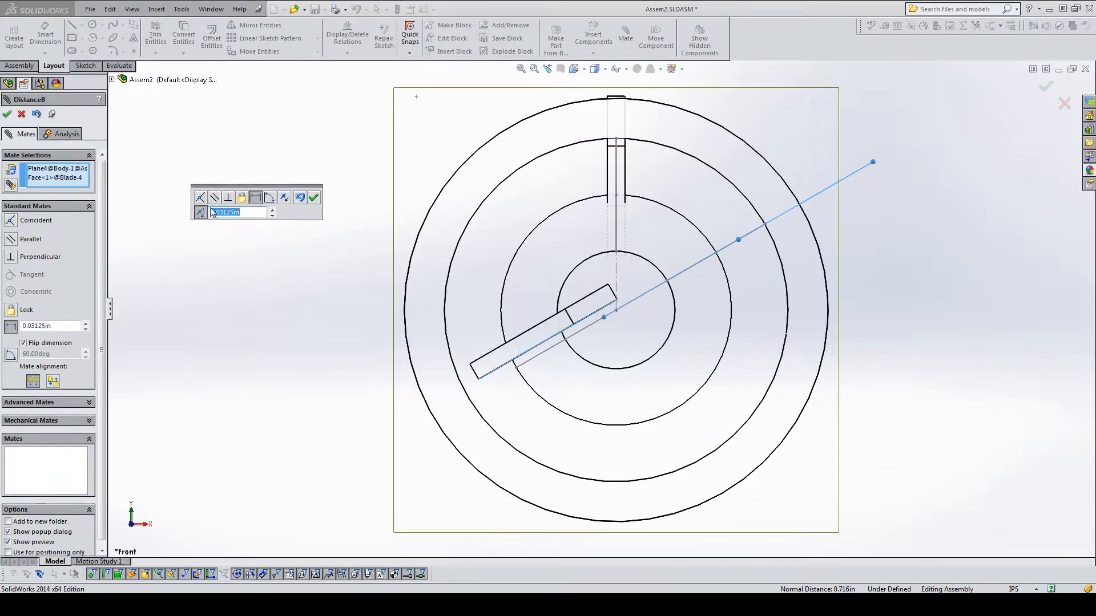
click(200, 213)
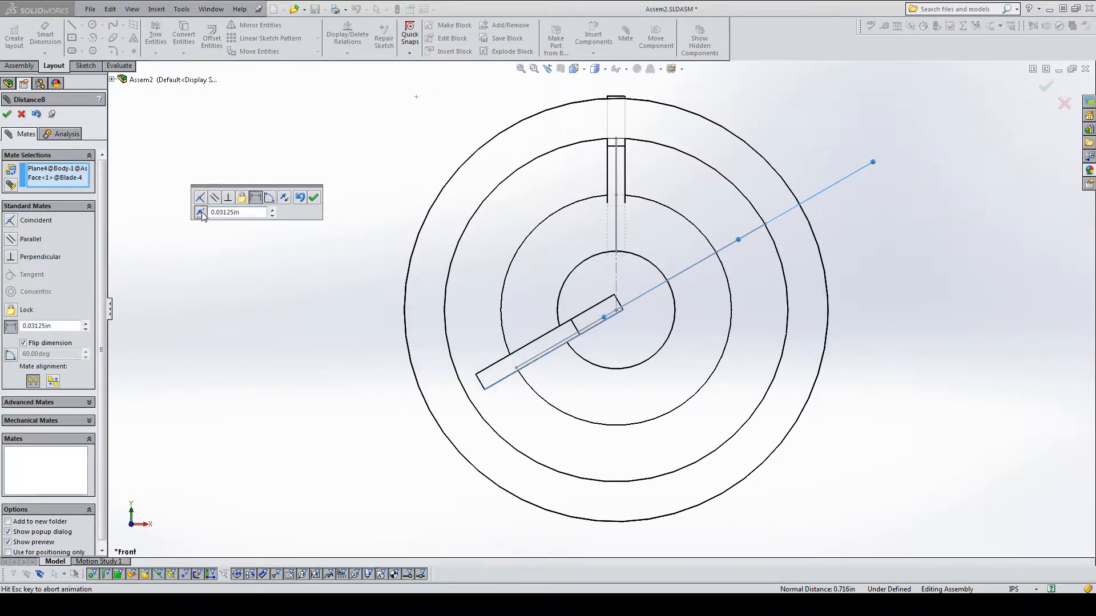
click(308, 200)
Step: Move the Blade copy toward the Body's center and rotate it freely until its long side points inward across the front face
scroll(458, 363, up, 2)
middle_drag(458, 363, 406, 304)
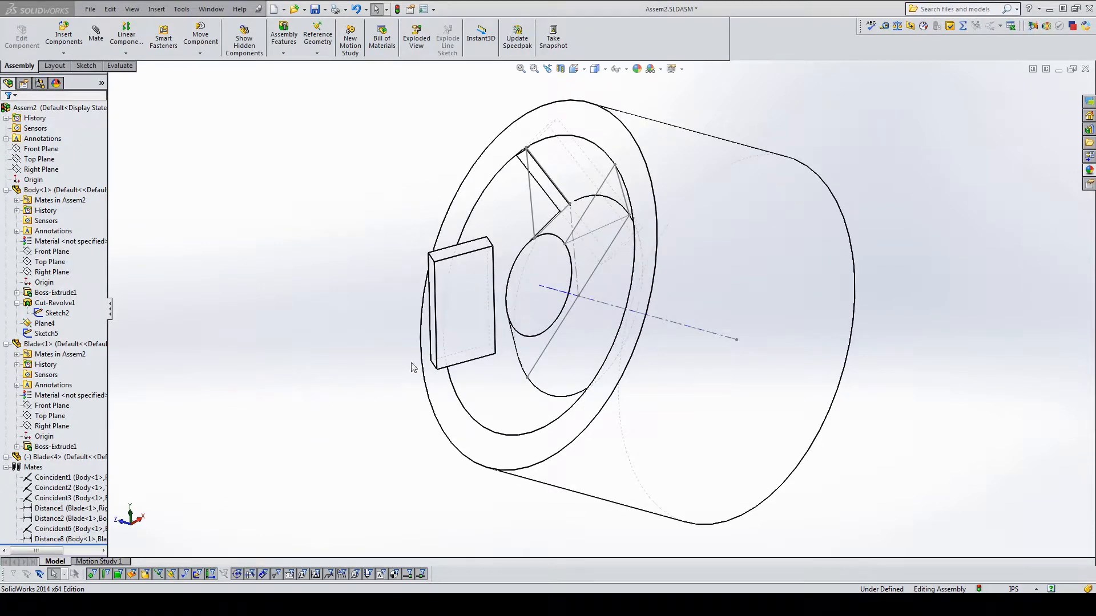
drag(468, 302, 528, 287)
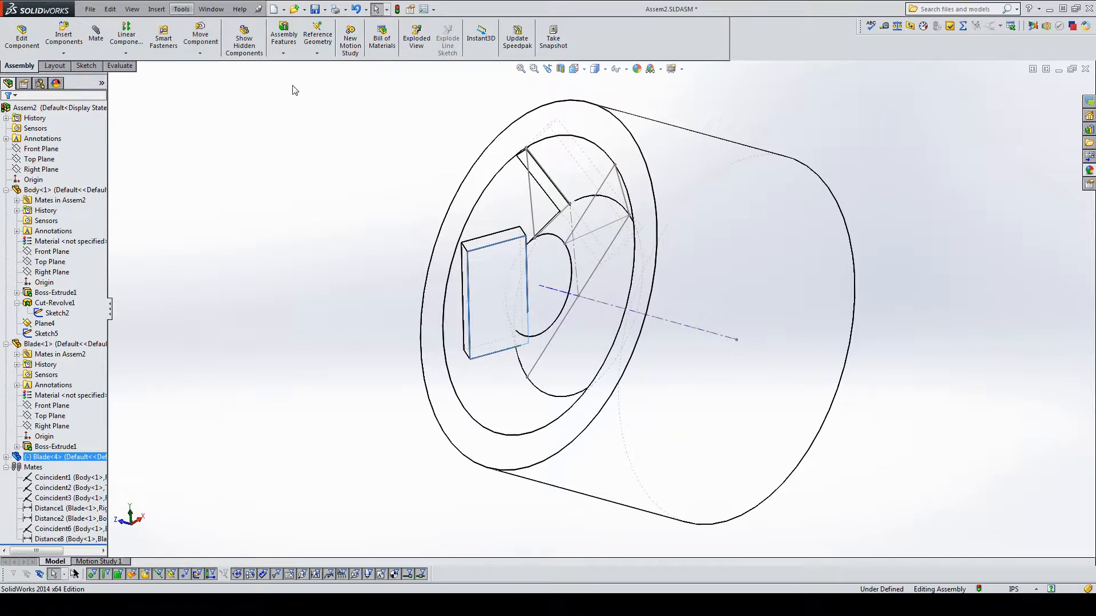
click(200, 53)
click(213, 76)
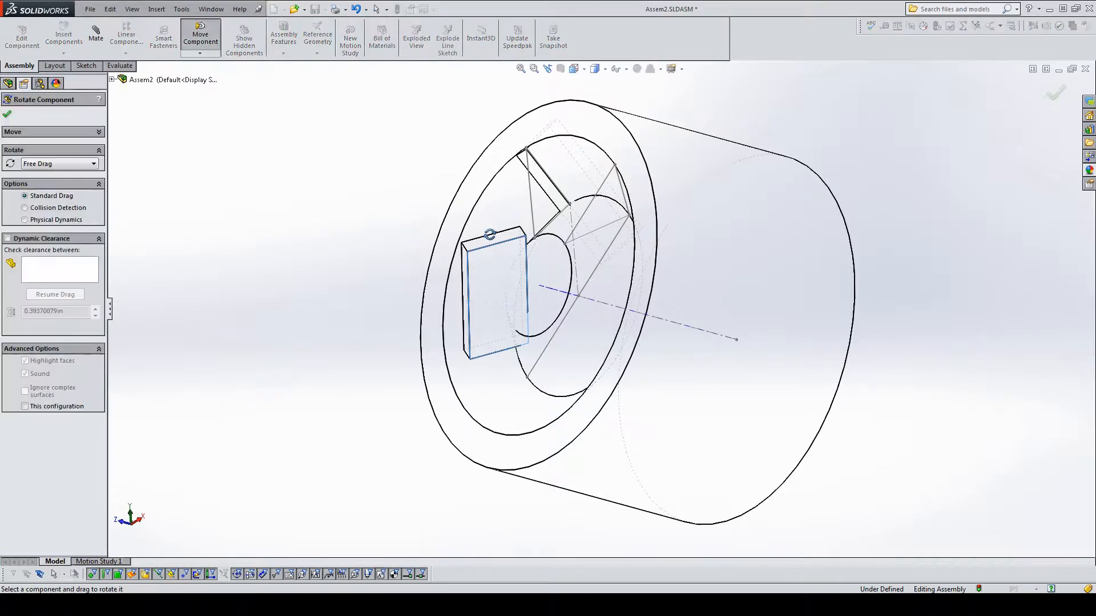
drag(507, 259, 380, 492)
drag(451, 304, 430, 378)
Step: Move the Blade copy partway into the Body so it overlaps the triangular profile on the 60° plane
key(space)
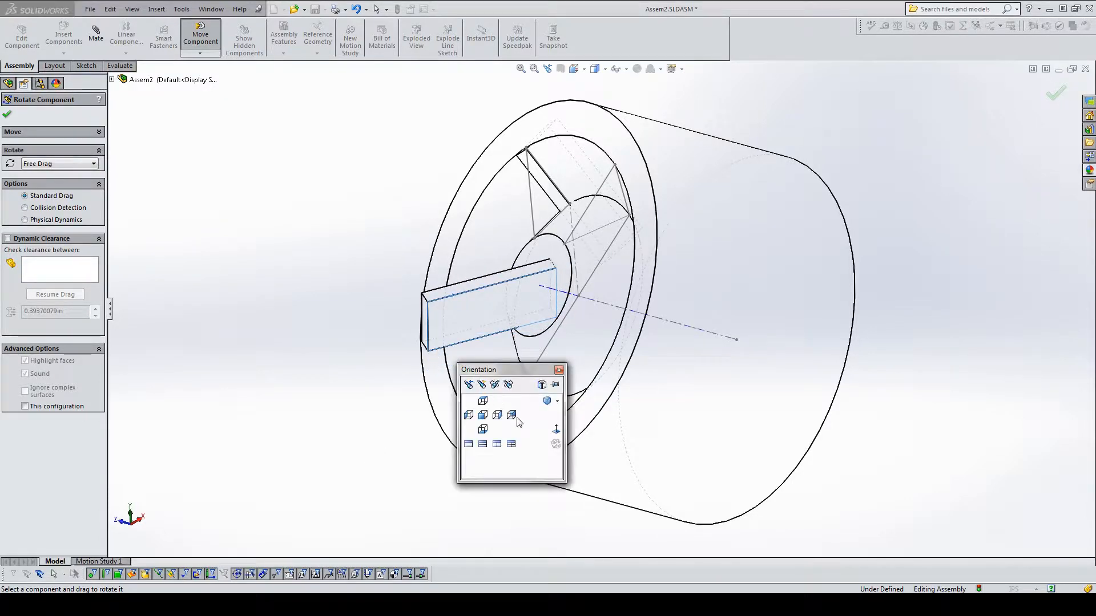
click(557, 429)
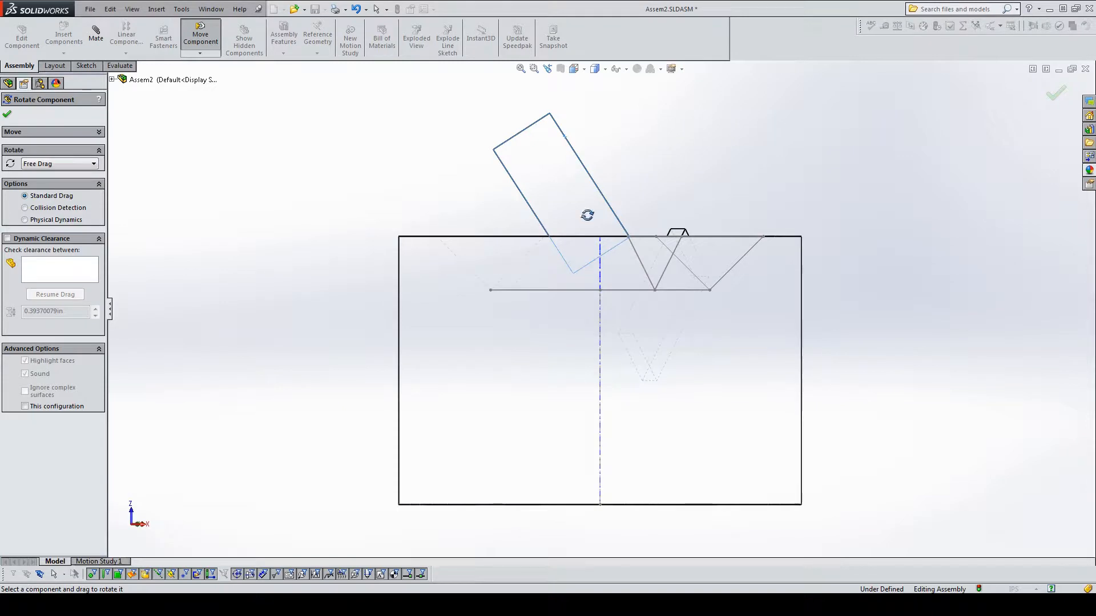
click(52, 132)
drag(578, 196, 637, 265)
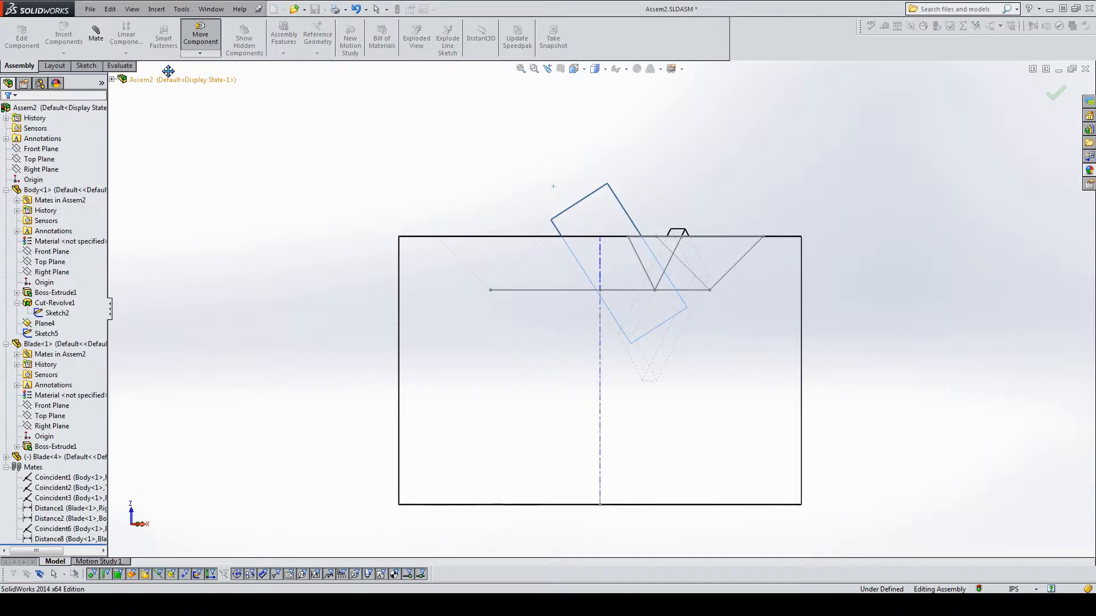
click(637, 229)
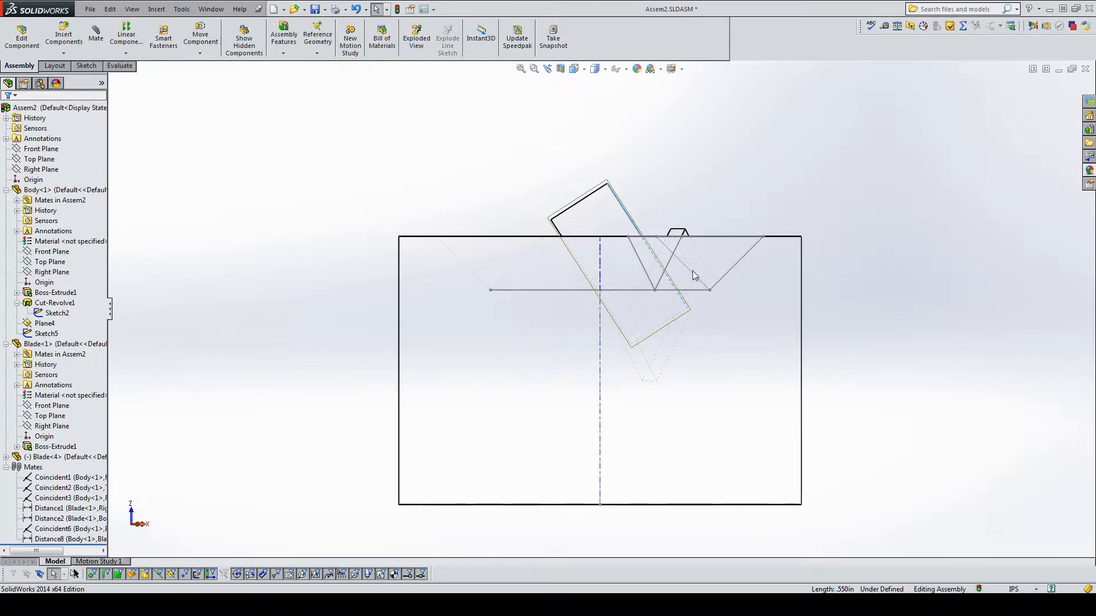
drag(637, 244, 702, 258)
click(708, 222)
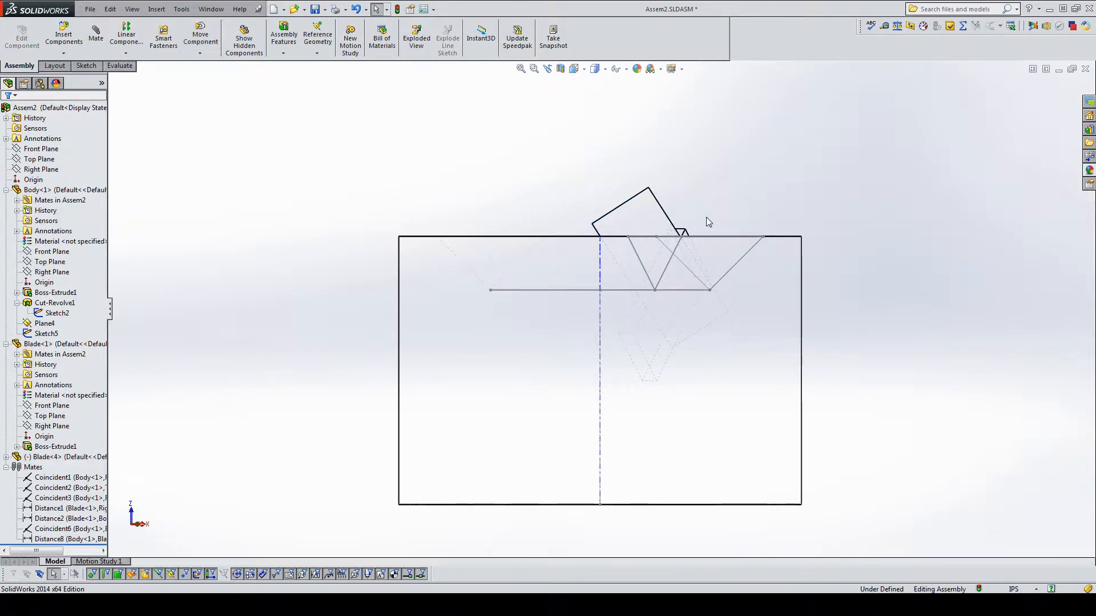
Step: Add a .05 in distance mate between the Blade copy's long edge and the inner slanted line of the triangular profile on the 60° plane
click(688, 255)
click(667, 221)
ctrl+click(670, 251)
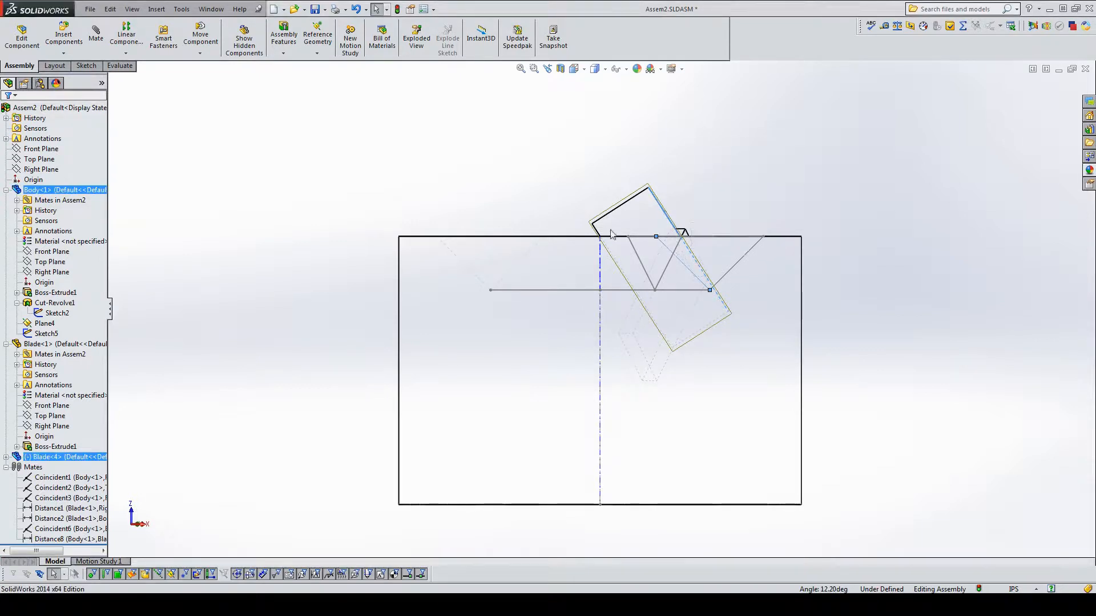
click(96, 34)
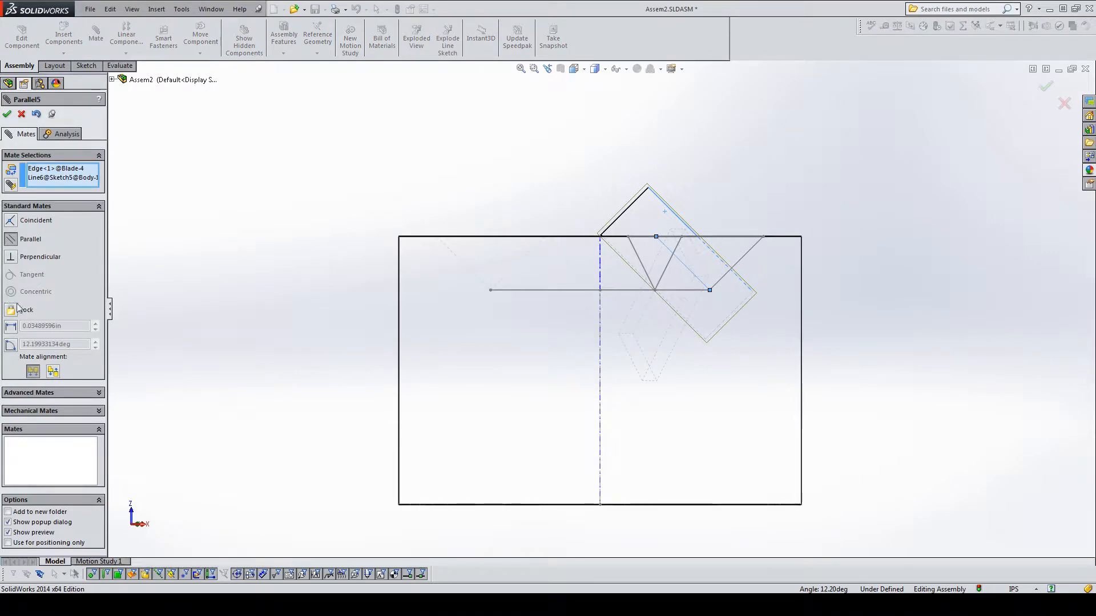
click(11, 326)
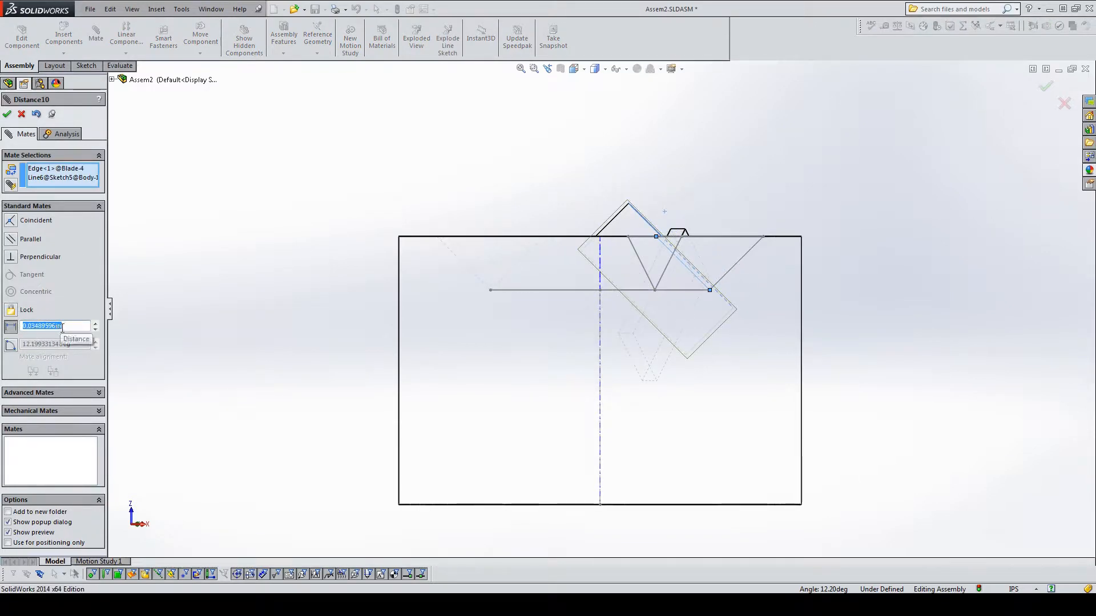
text(.05)
key(Return)
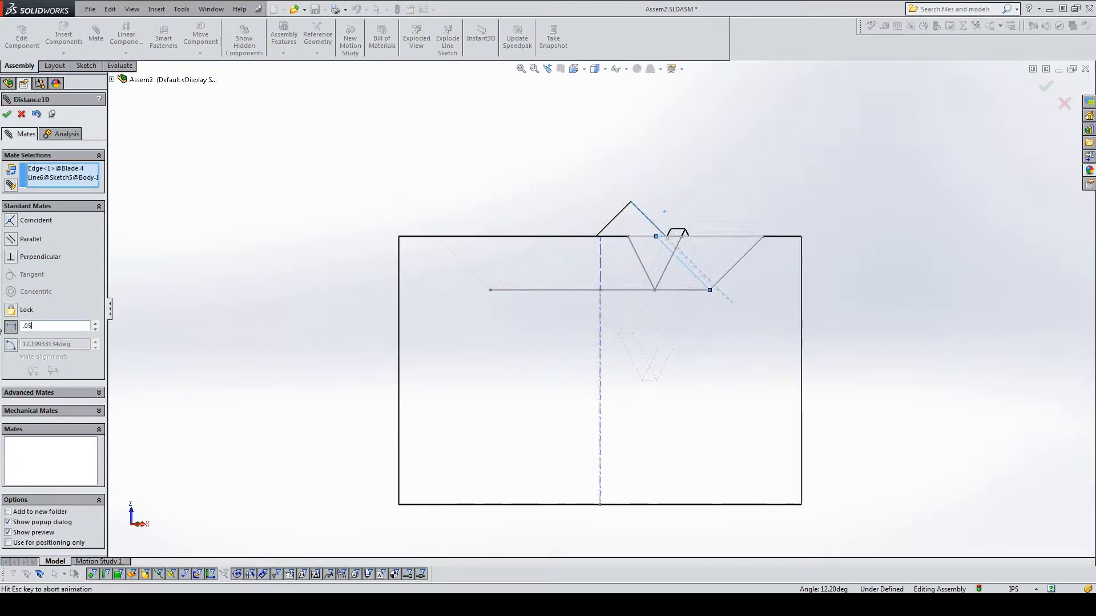
click(7, 113)
Step: Make the Blade copy's narrow end face coincident with the inner upper corner point of the triangular profile
middle_drag(499, 198, 618, 240)
scroll(618, 240, down, 8)
click(563, 198)
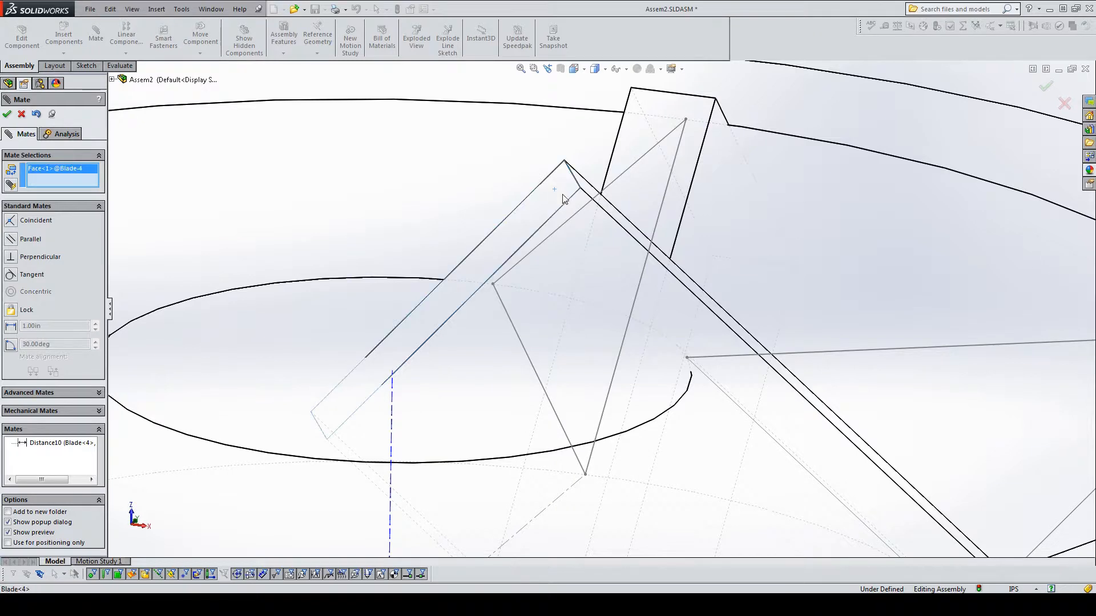
click(687, 359)
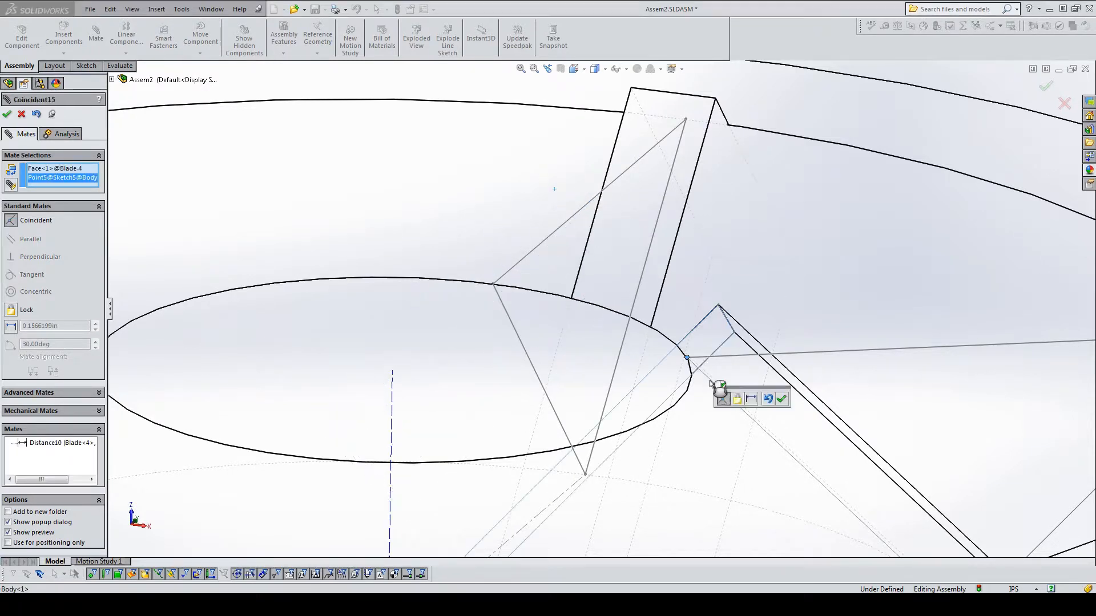
click(781, 400)
scroll(825, 367, up, 8)
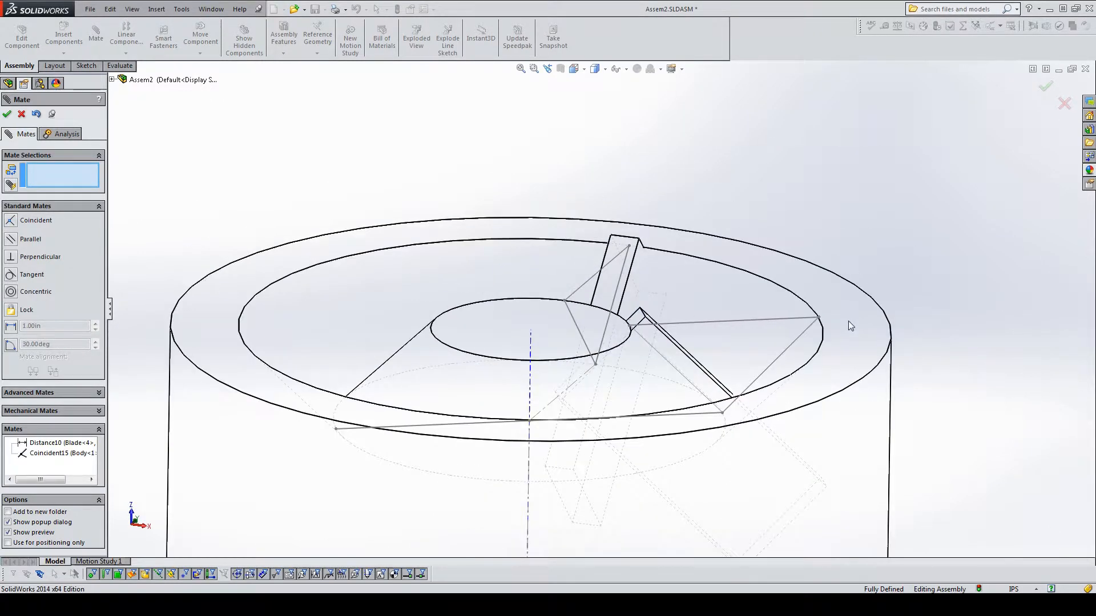
Step: Display the assembly shaded with edges and finish mating the Blade copy
click(594, 68)
click(596, 83)
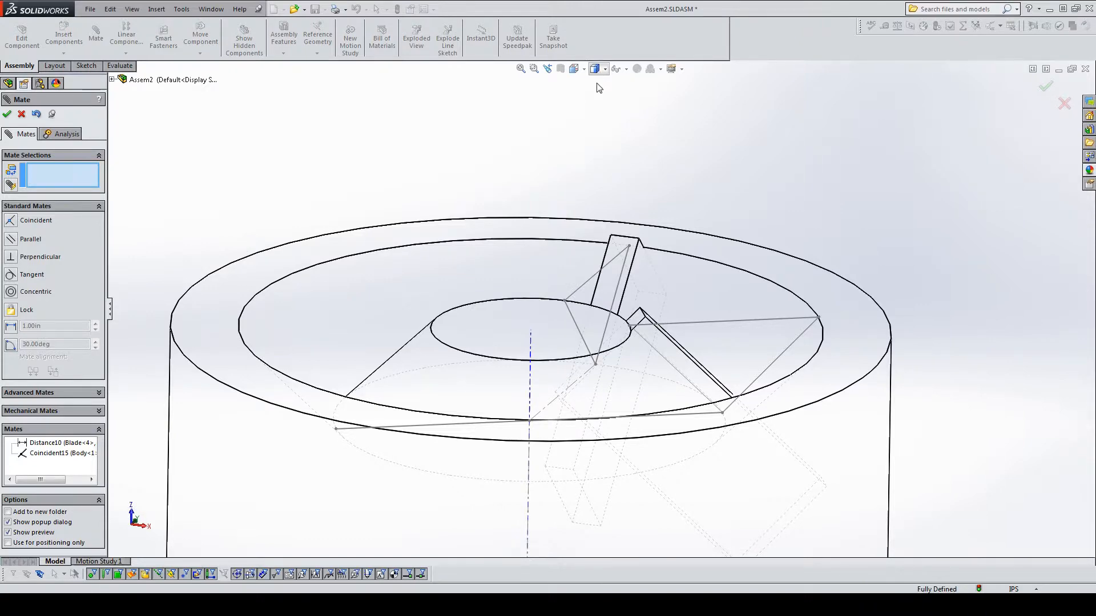
middle_drag(599, 186, 575, 428)
click(7, 113)
scroll(582, 297, up, 2)
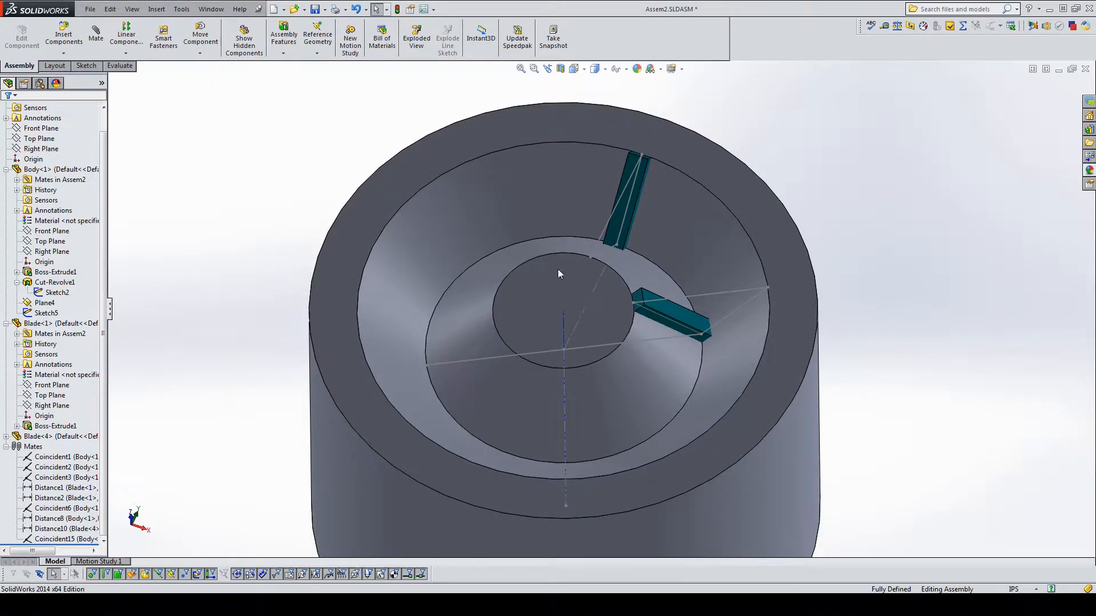
Step: Hide the sketches and the temporary axes throughout the assembly
click(132, 9)
click(158, 203)
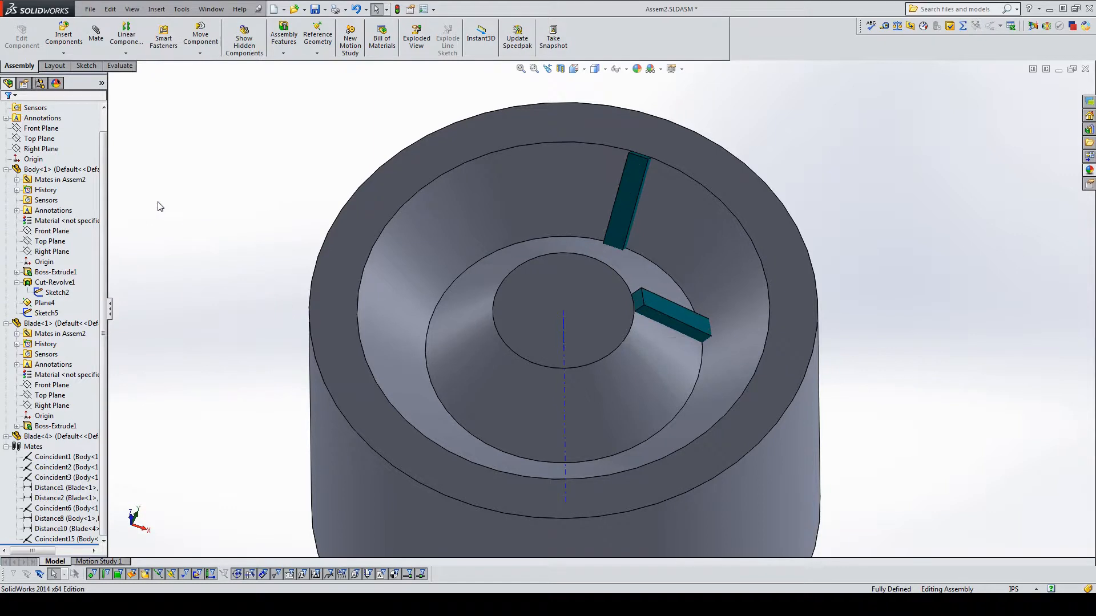
click(132, 8)
click(153, 157)
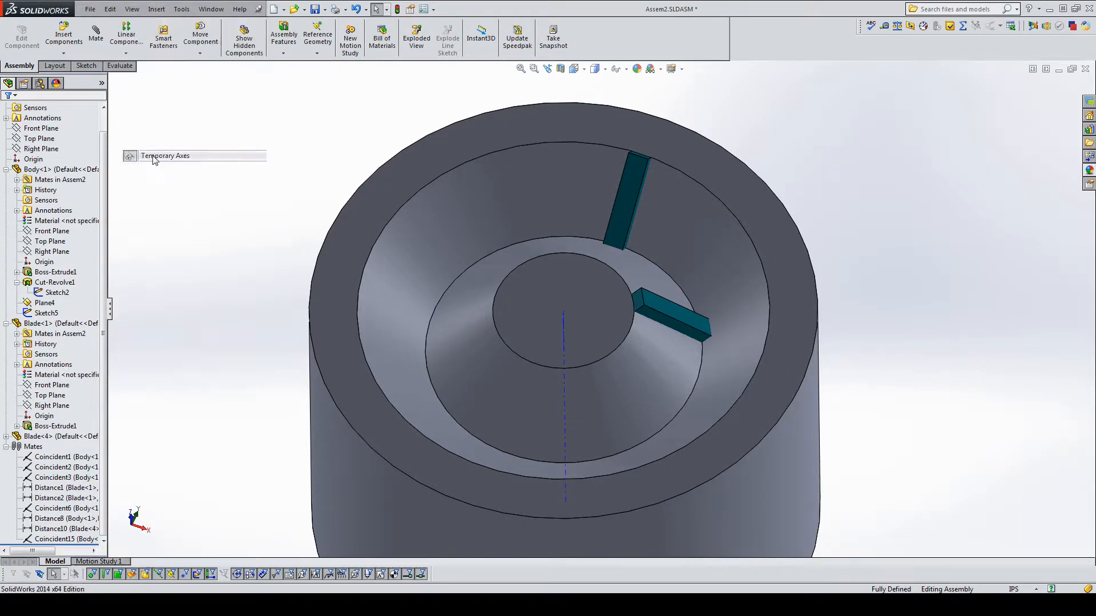
mouse_move(587, 317)
middle_down()
mouse_move(562, 337)
mouse_move(587, 344)
mouse_move(605, 310)
middle_up()
scroll(605, 308, up, 2)
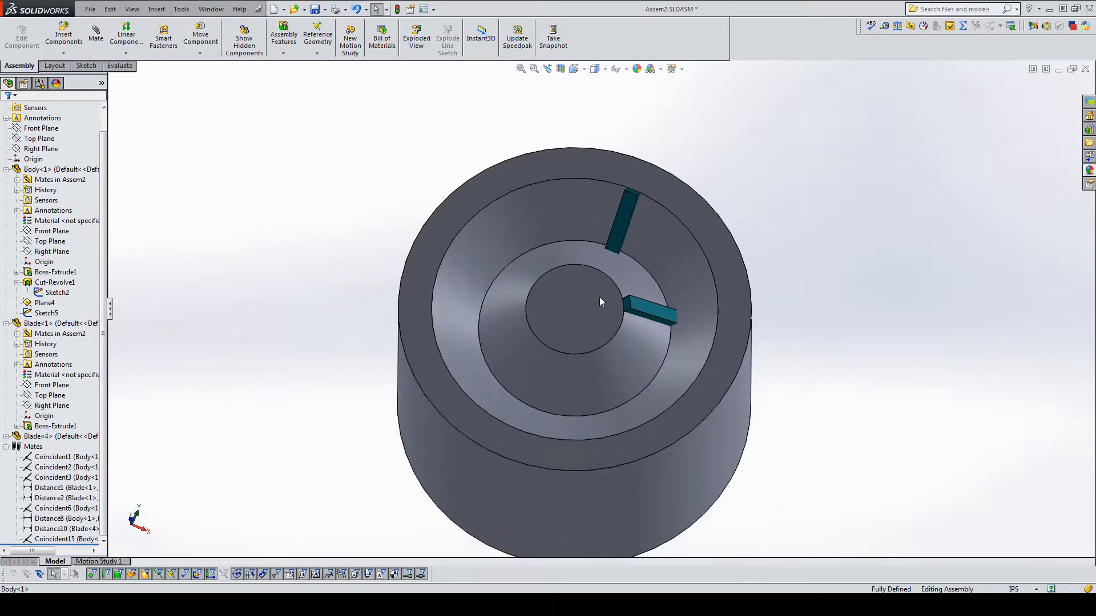
scroll(586, 351, up, 1)
scroll(587, 353, down, 1)
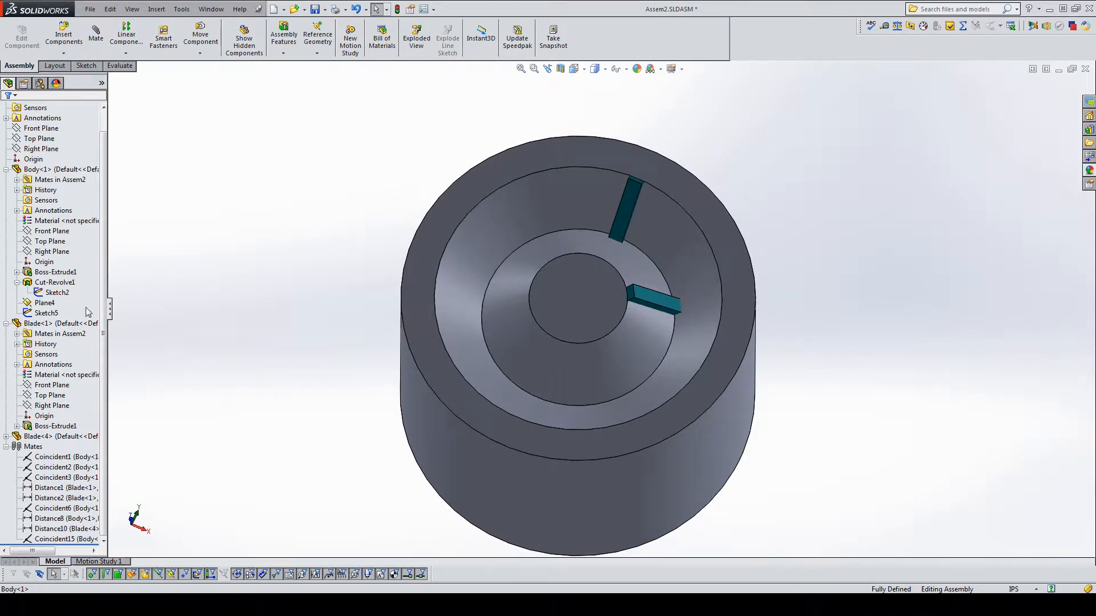
Step: Create a circular component pattern of the first Blade around the Body's outer circular edge, with 3 instances spaced 120° apart
click(46, 323)
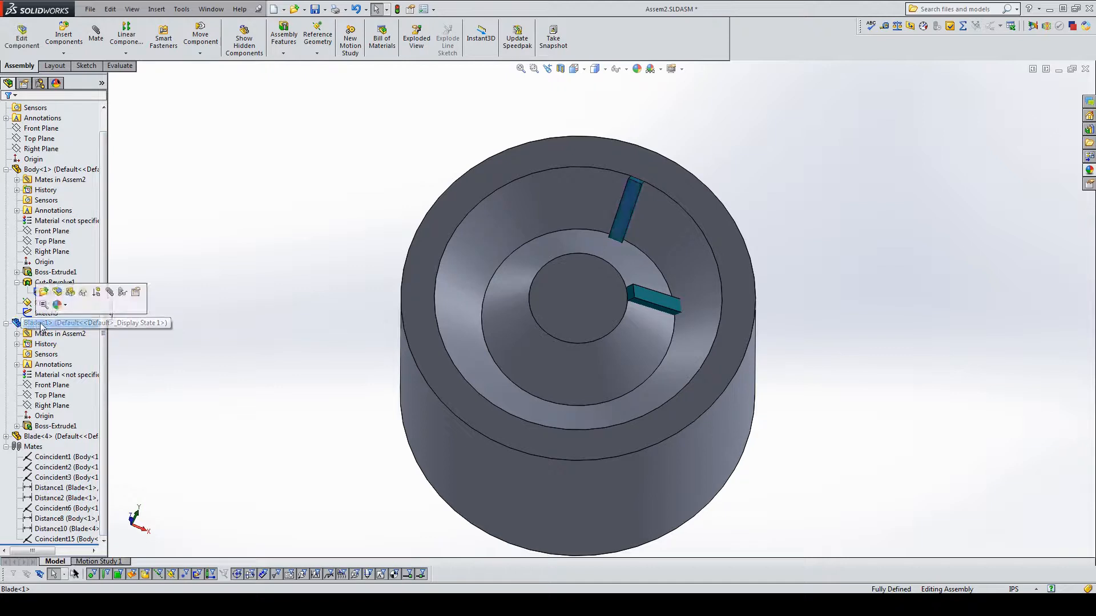
click(126, 53)
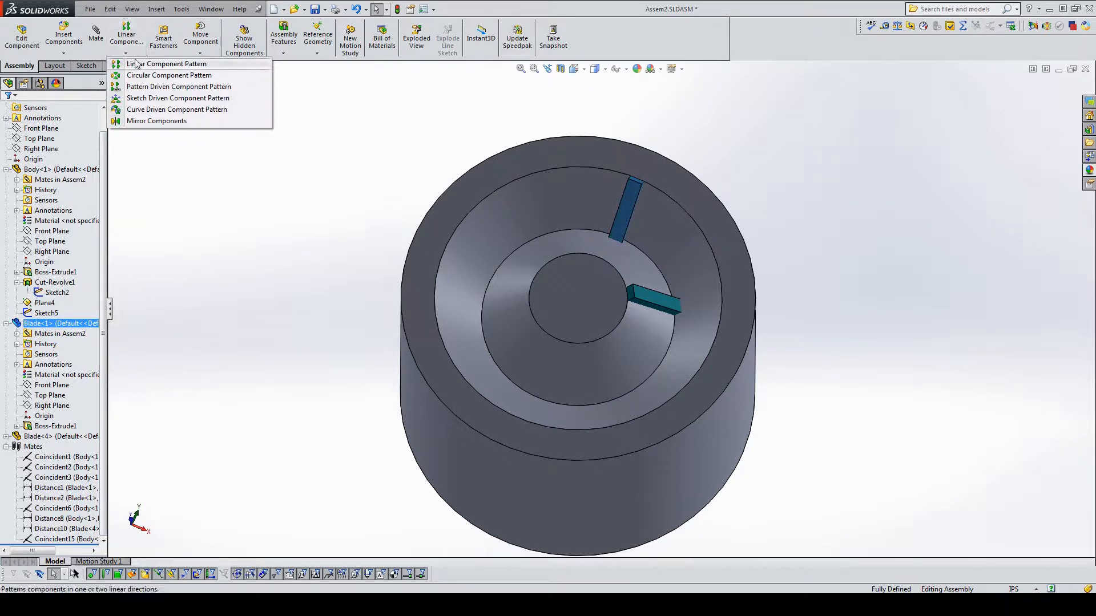
click(143, 76)
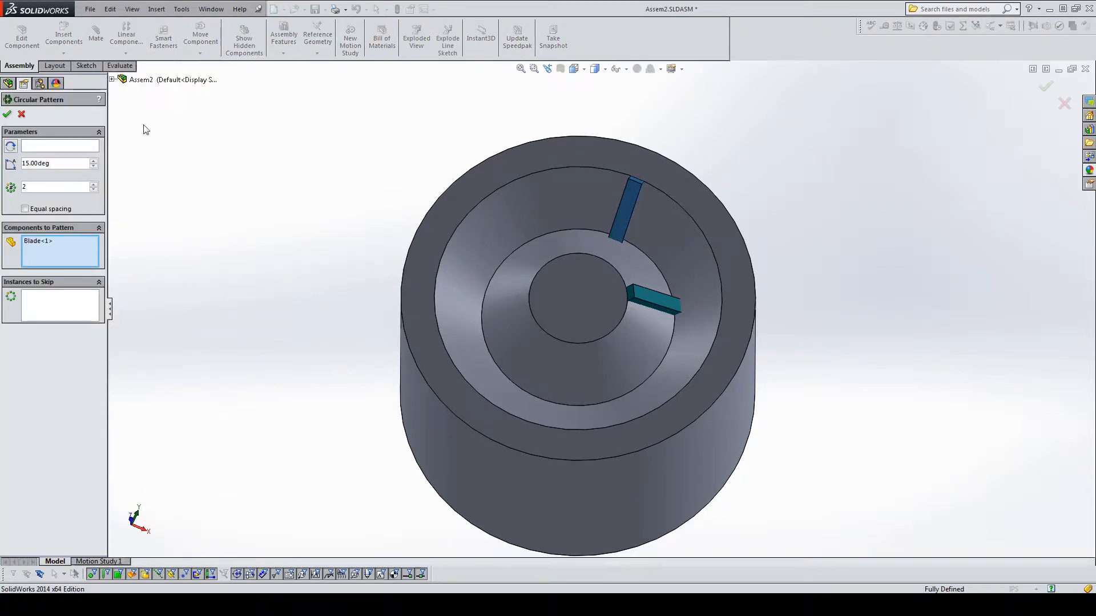
click(51, 147)
click(426, 215)
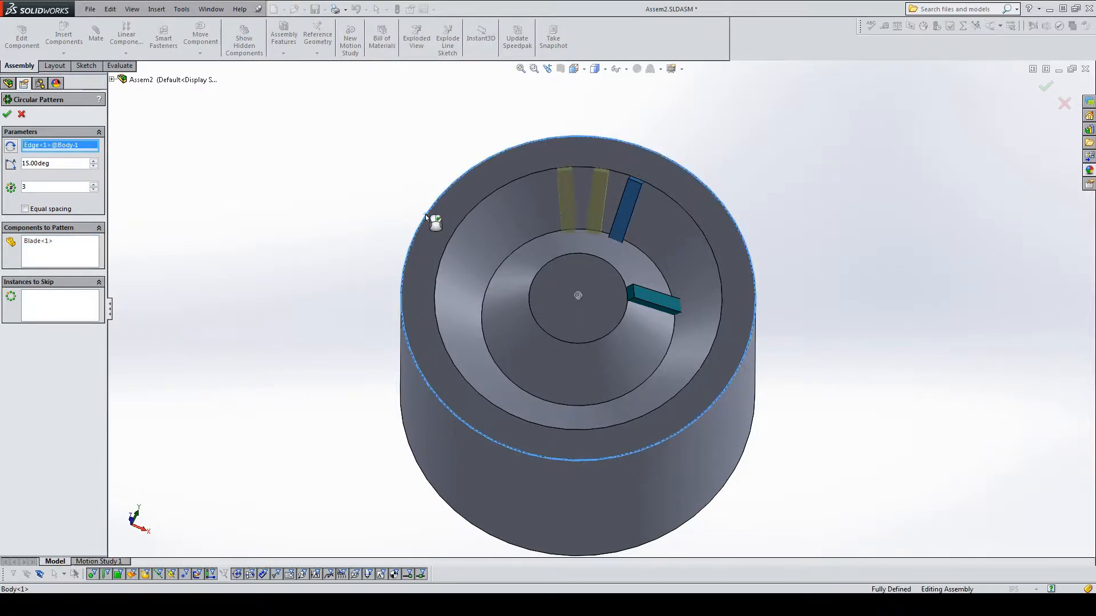
double_click(84, 163)
text(120)
key(Return)
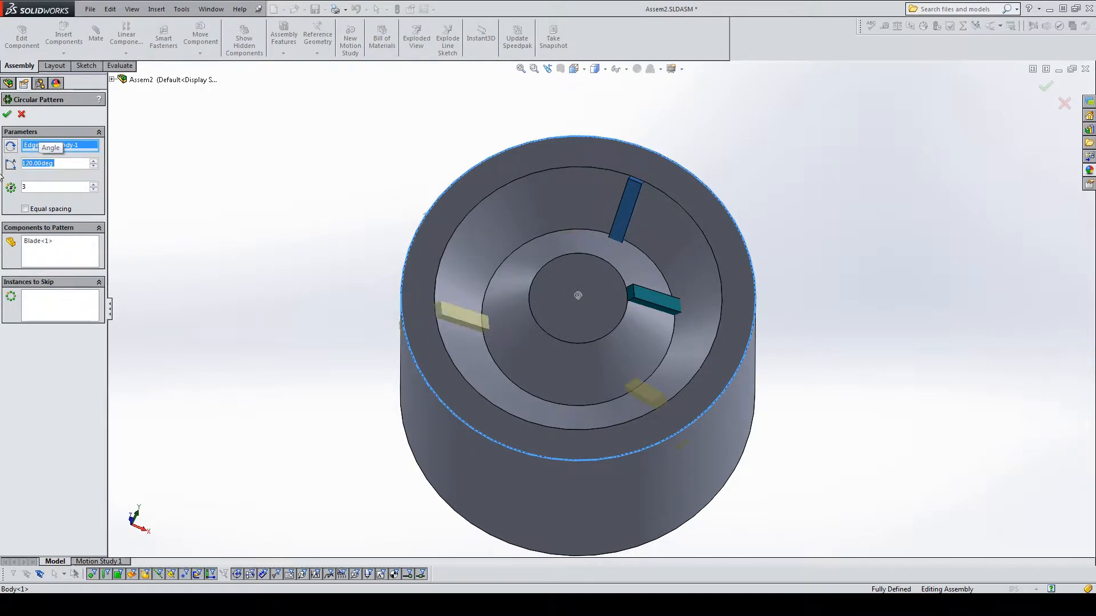
click(8, 115)
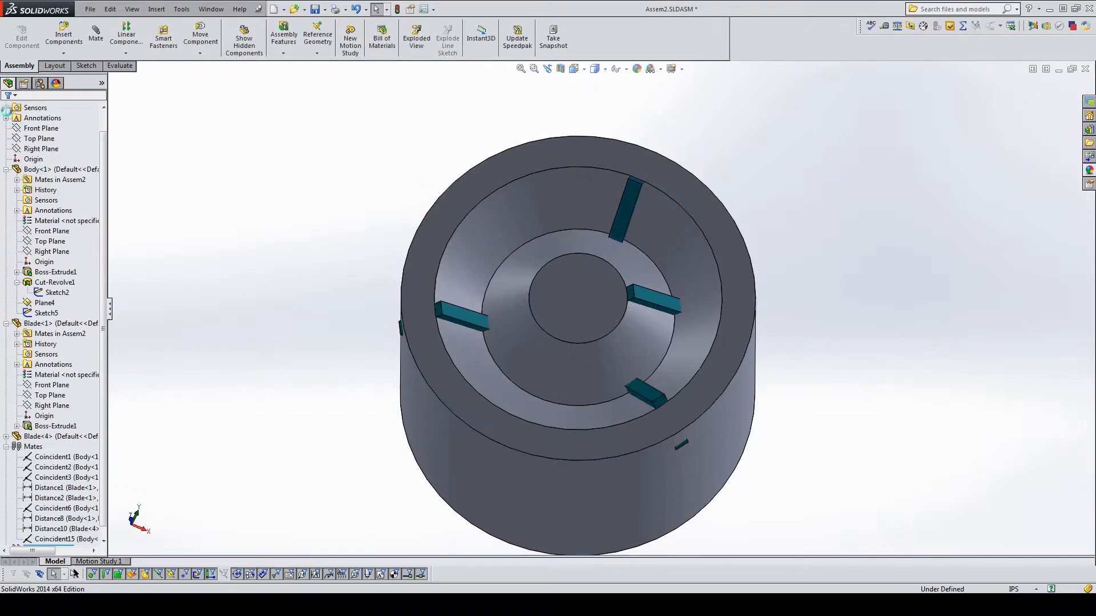
Step: Create a circular component pattern of the Blade copy around the Body's outer circular edge, with 3 instances spaced 120° apart
click(657, 310)
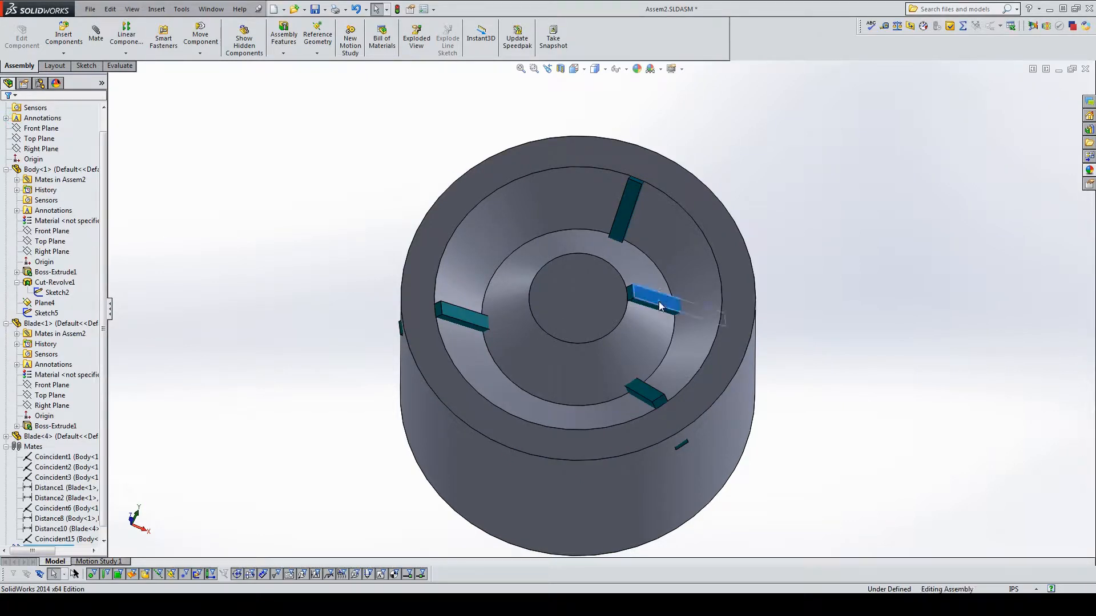
click(126, 52)
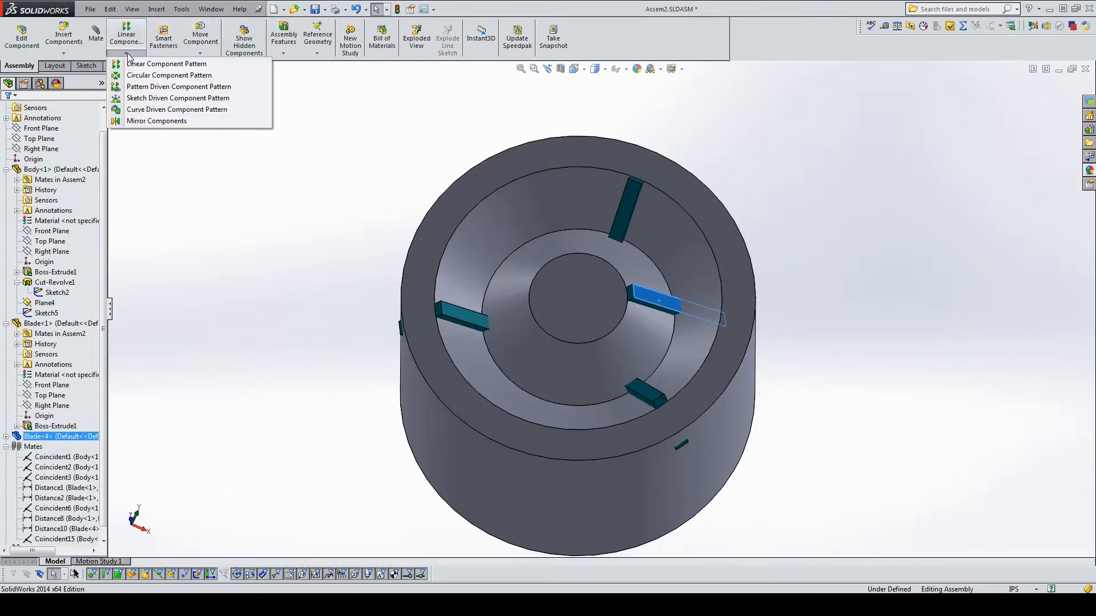
click(137, 76)
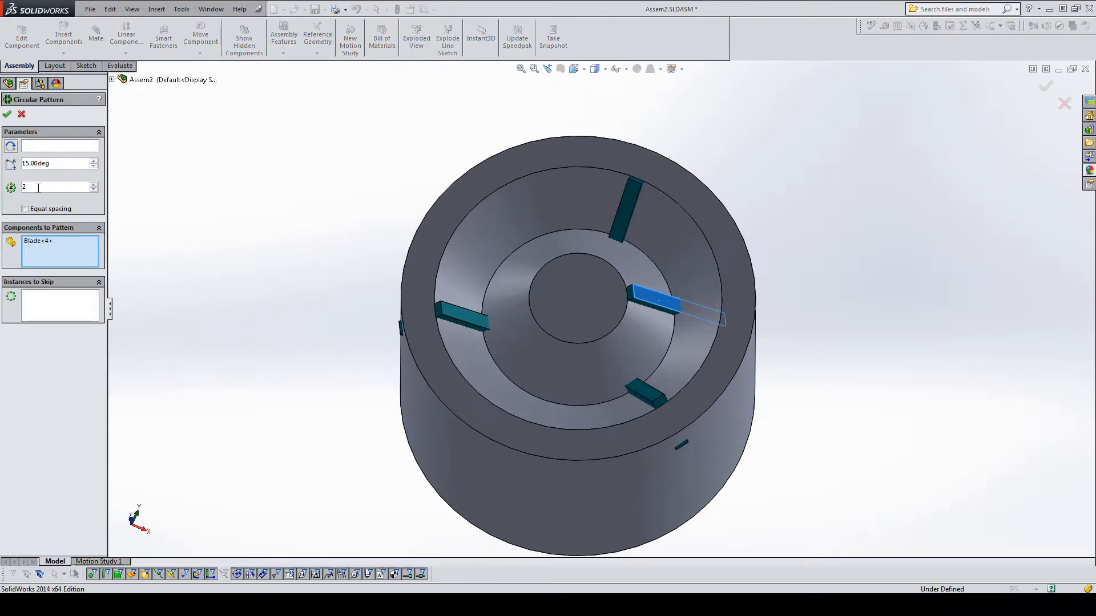
text(3)
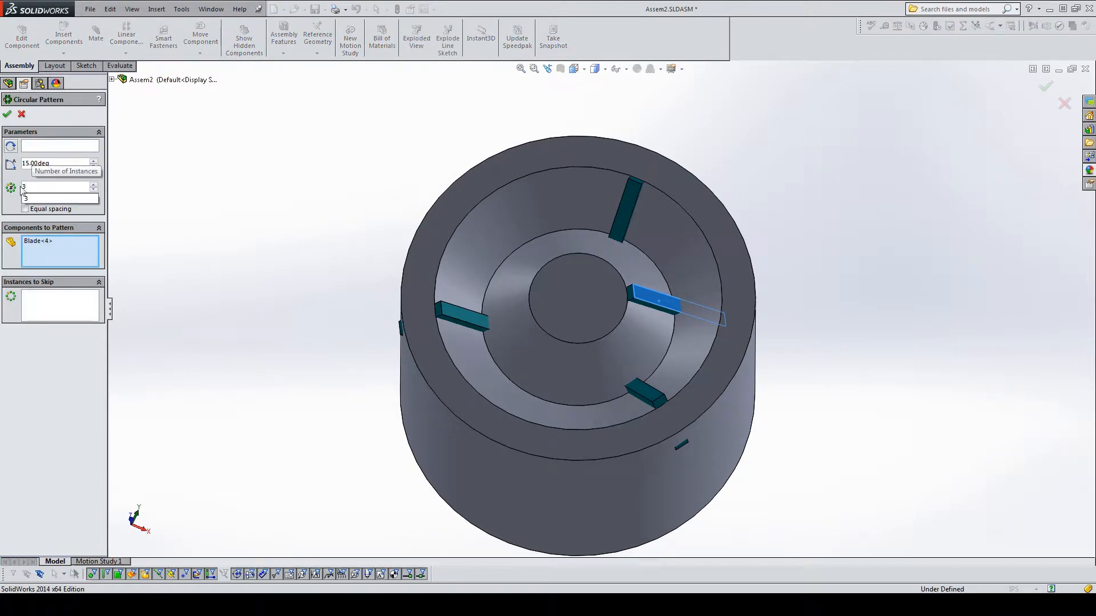
click(60, 147)
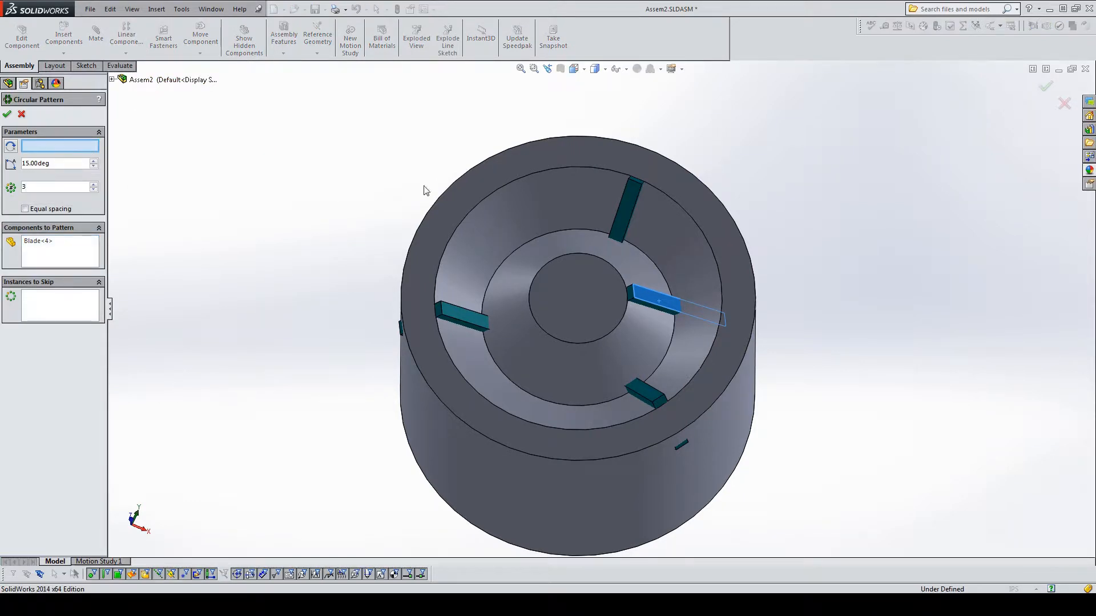
click(443, 191)
click(55, 164)
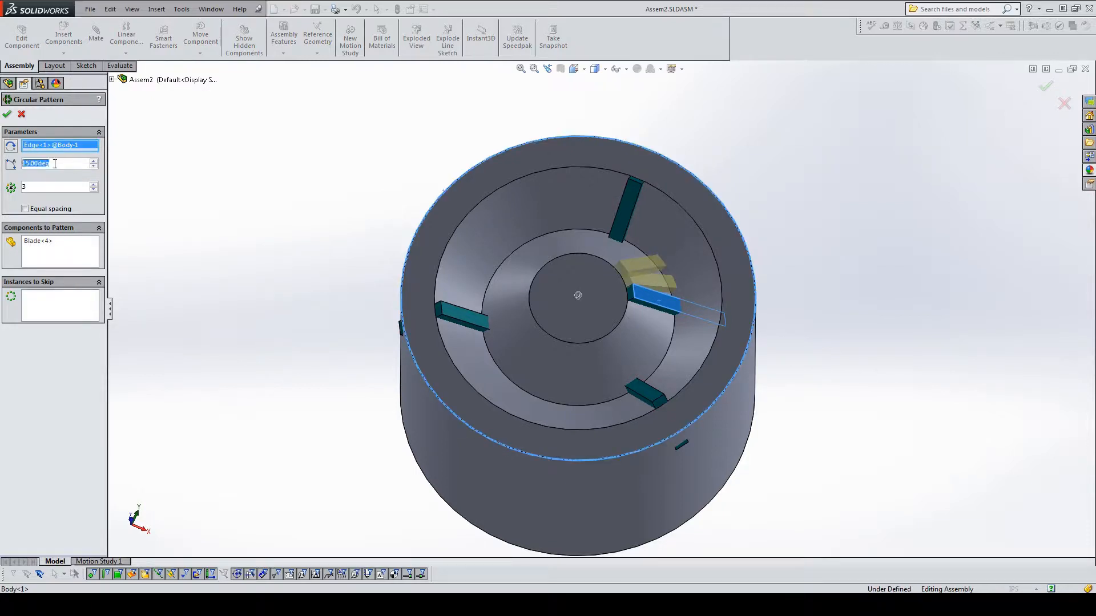
text(120)
key(Return)
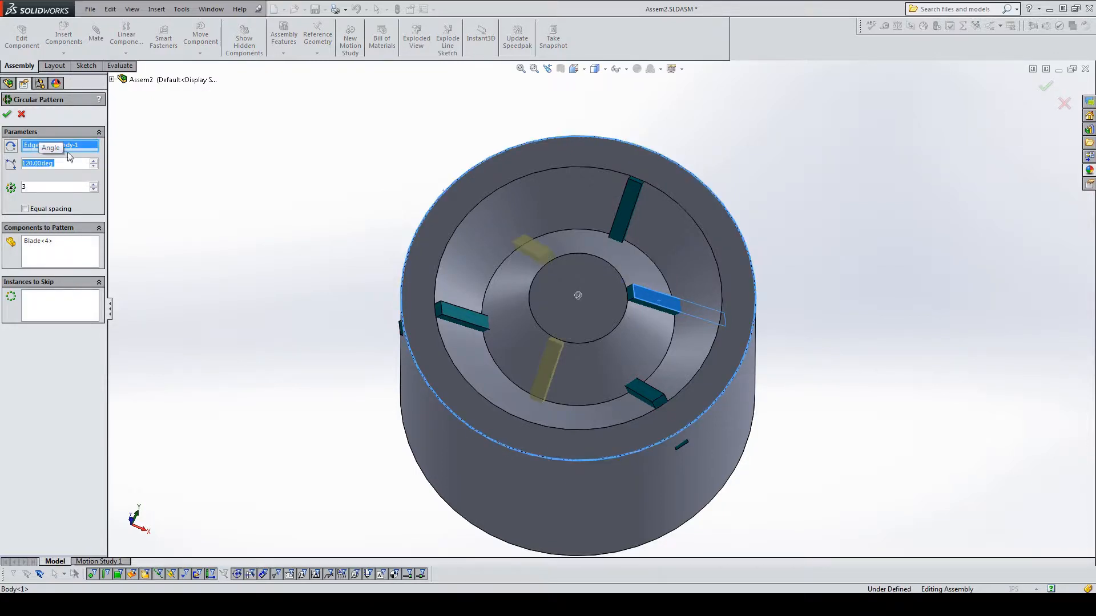
click(8, 114)
Step: Set the Body's outer diameter to 1.55 in and rebuild the assembly
middle_drag(447, 209, 392, 223)
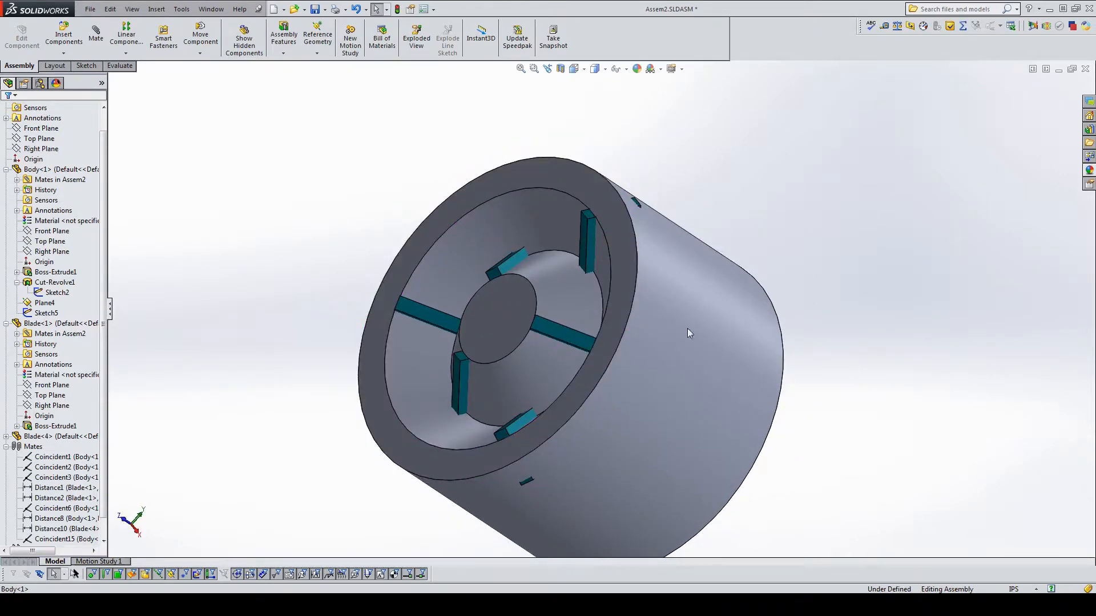
click(688, 332)
key(f)
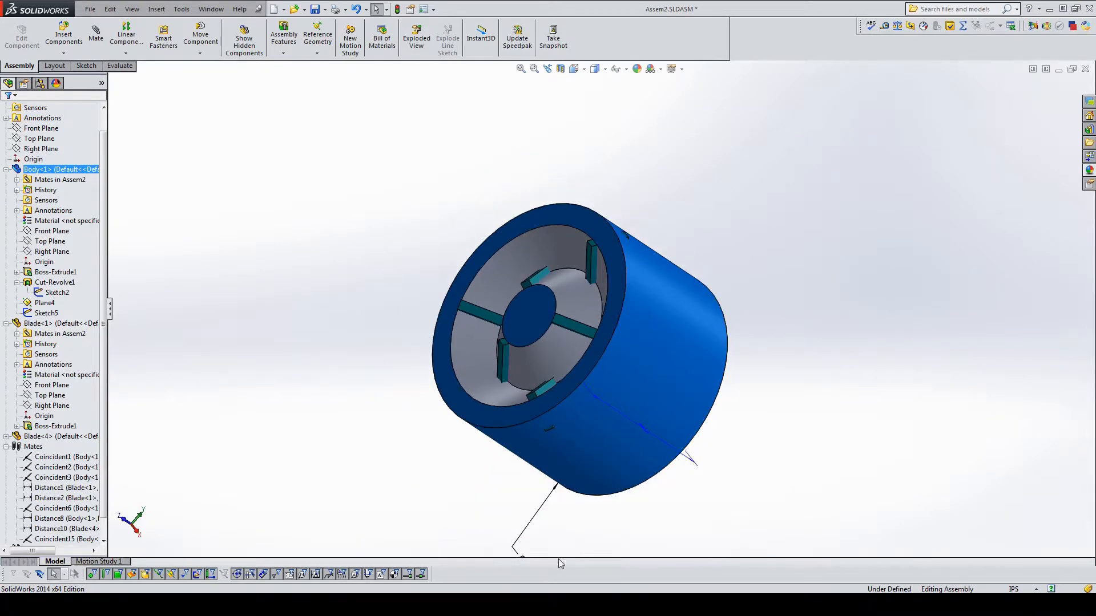
double_click(549, 527)
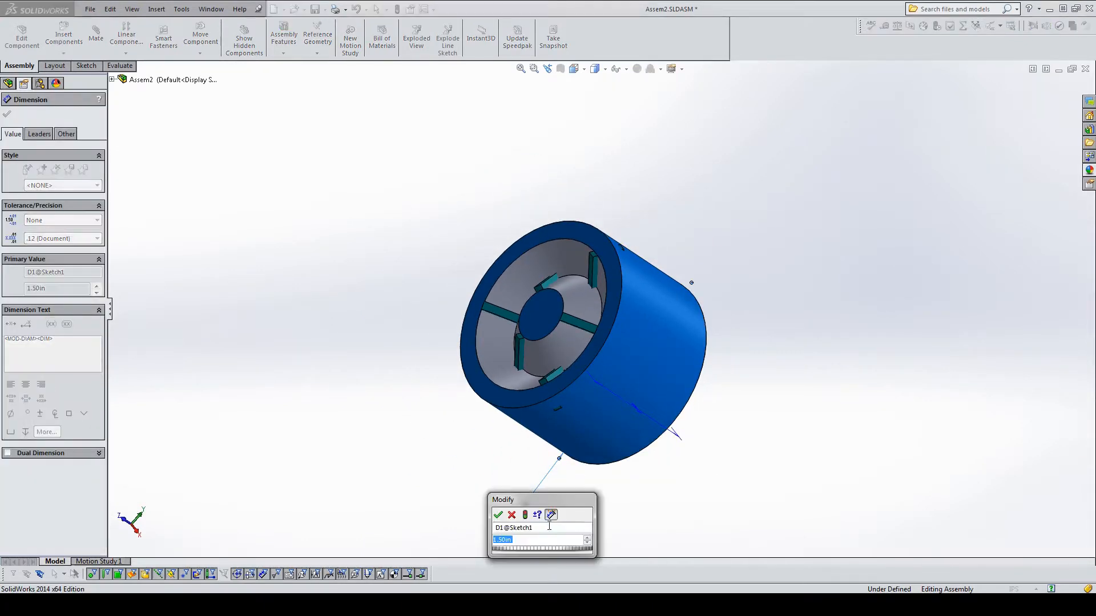
text(1.55)
key(Return)
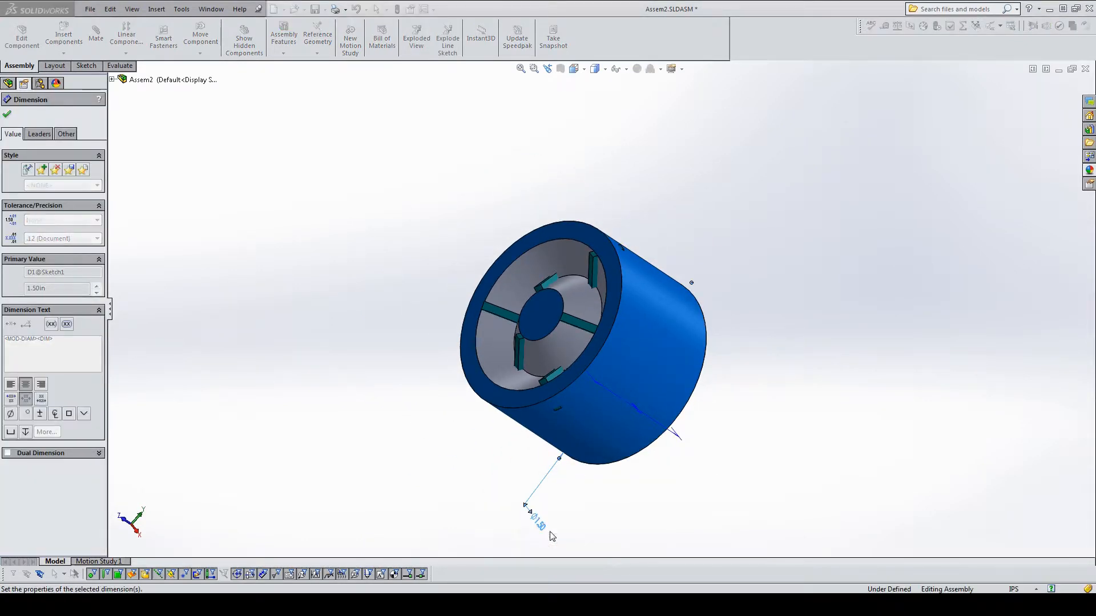
click(397, 10)
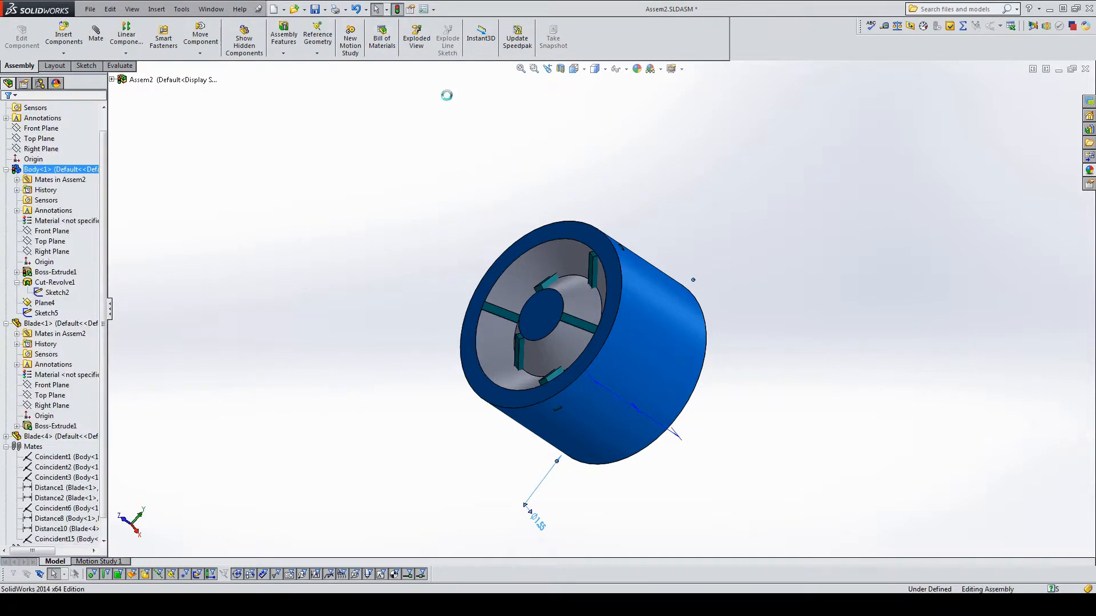
Step: Open the Body component for editing in the context of the assembly
middle_drag(585, 188, 631, 178)
scroll(651, 337, down, 3)
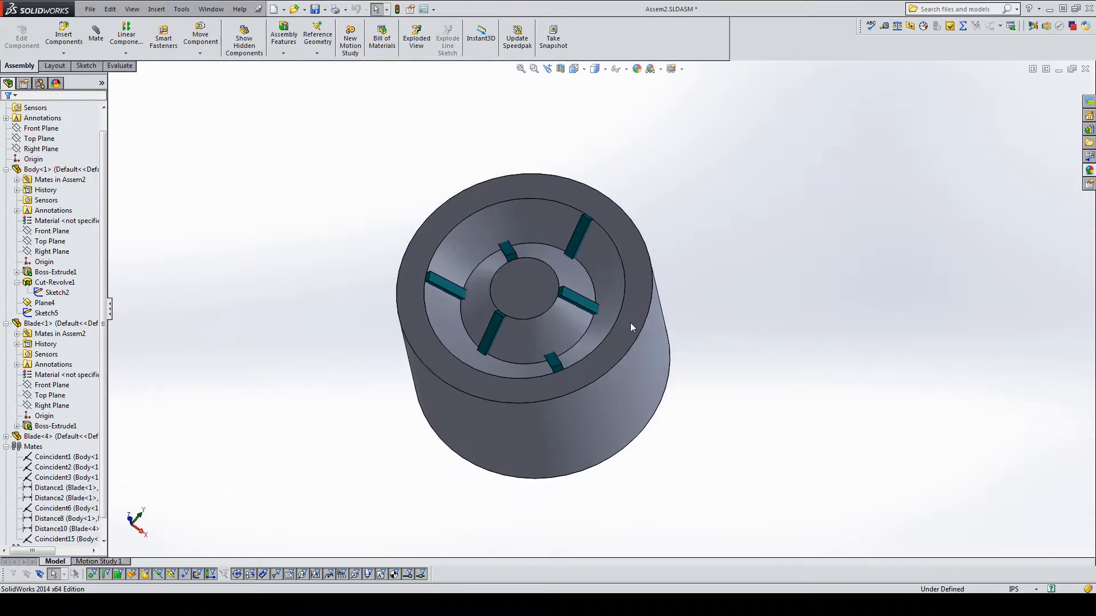
scroll(525, 287, down, 1)
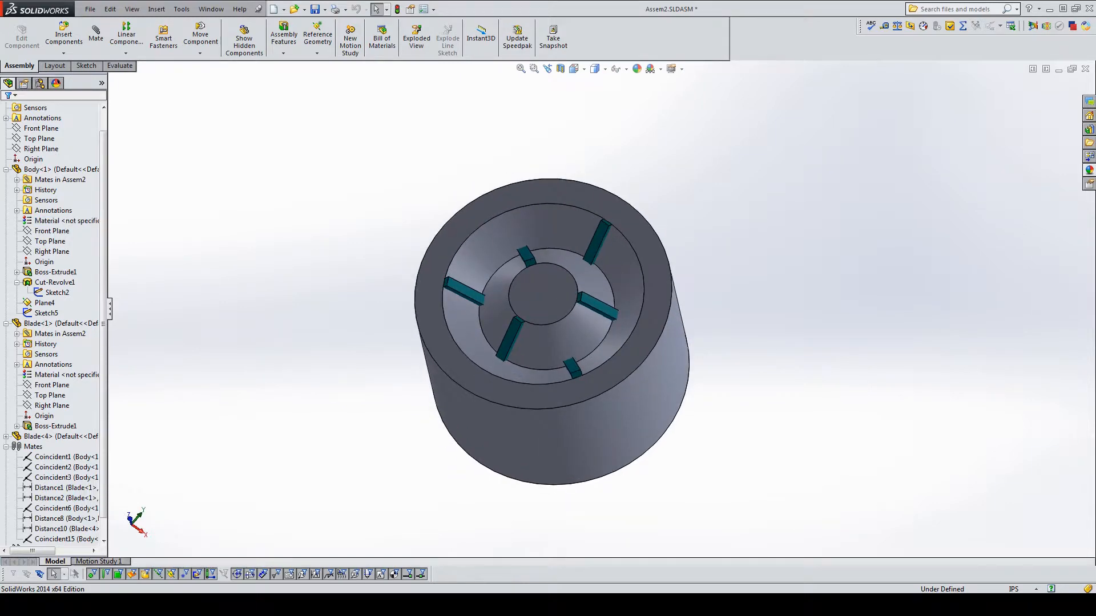
click(50, 394)
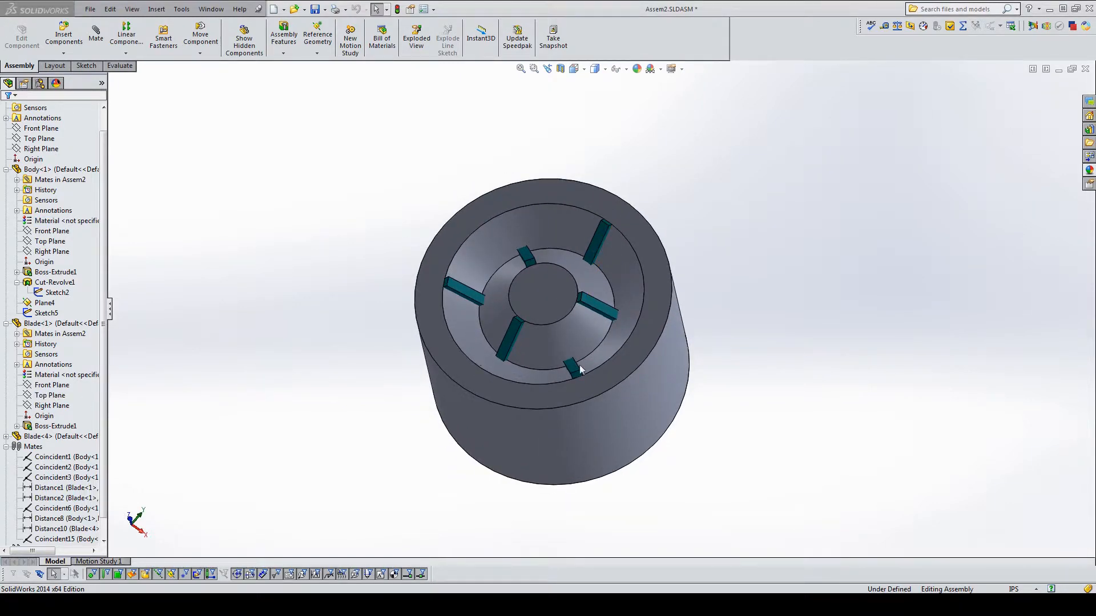
right_click(667, 348)
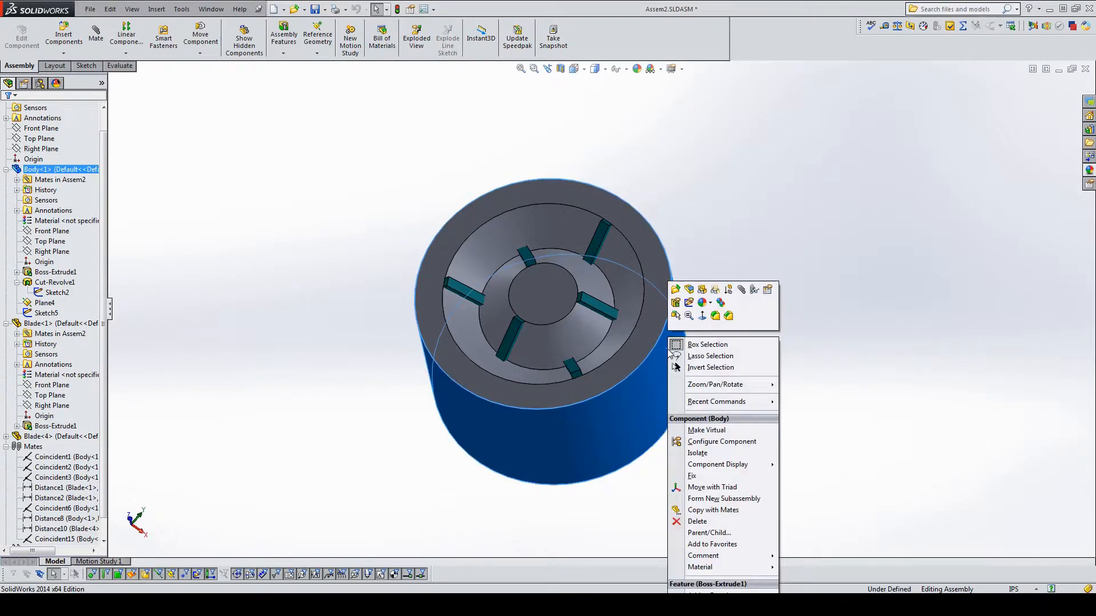
click(691, 292)
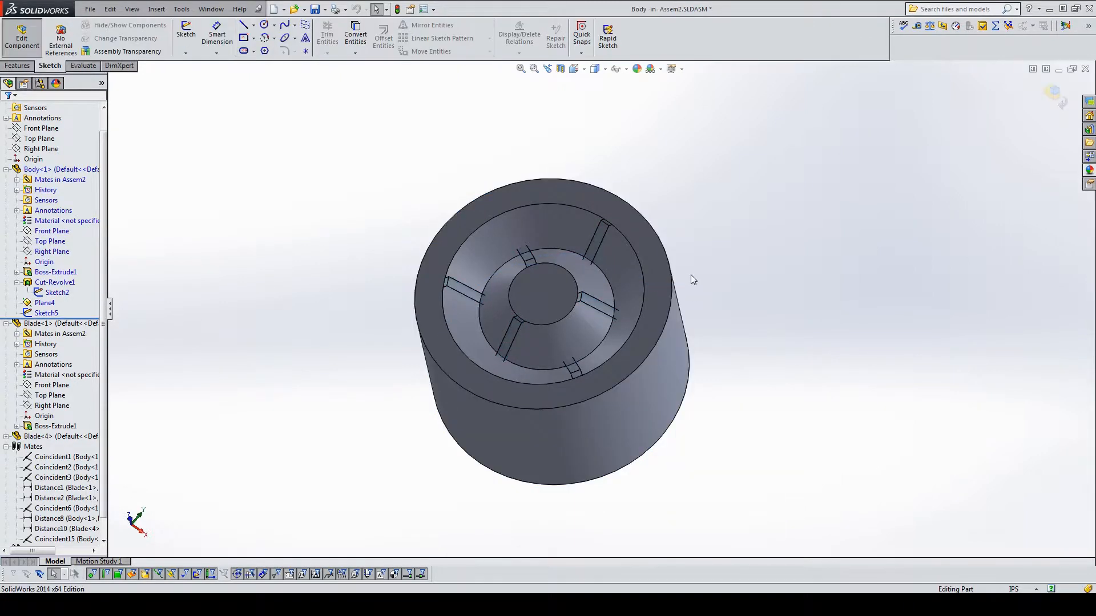
Step: Start a sketch on the narrow front face of the first blade, hidden behind the body surface, and convert its outline into sketch entities
scroll(665, 218, down, 4)
scroll(531, 392, up, 4)
scroll(529, 388, down, 3)
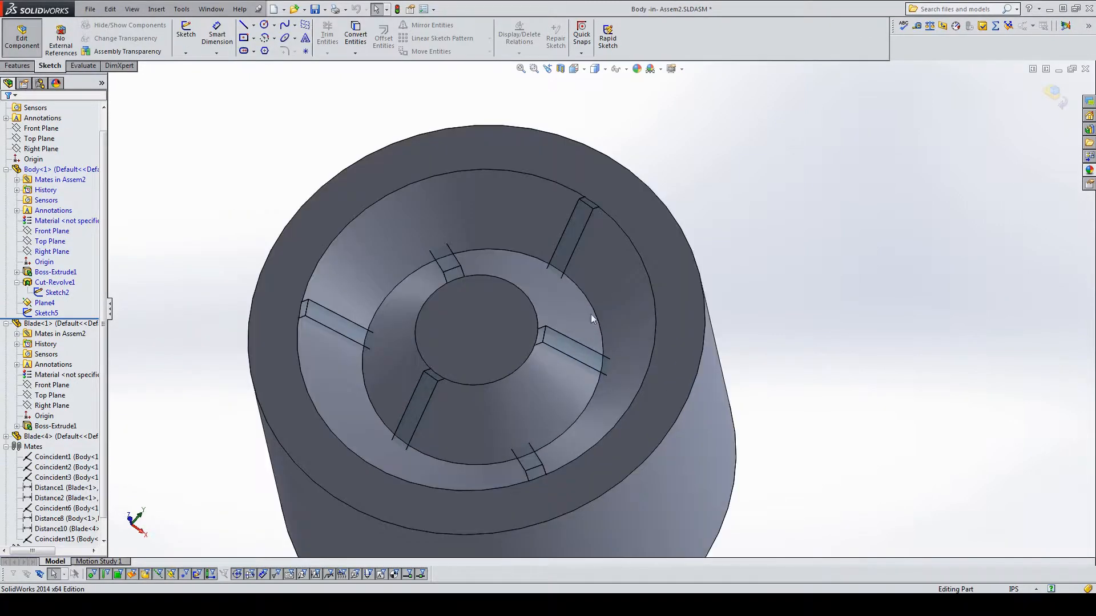
click(579, 222)
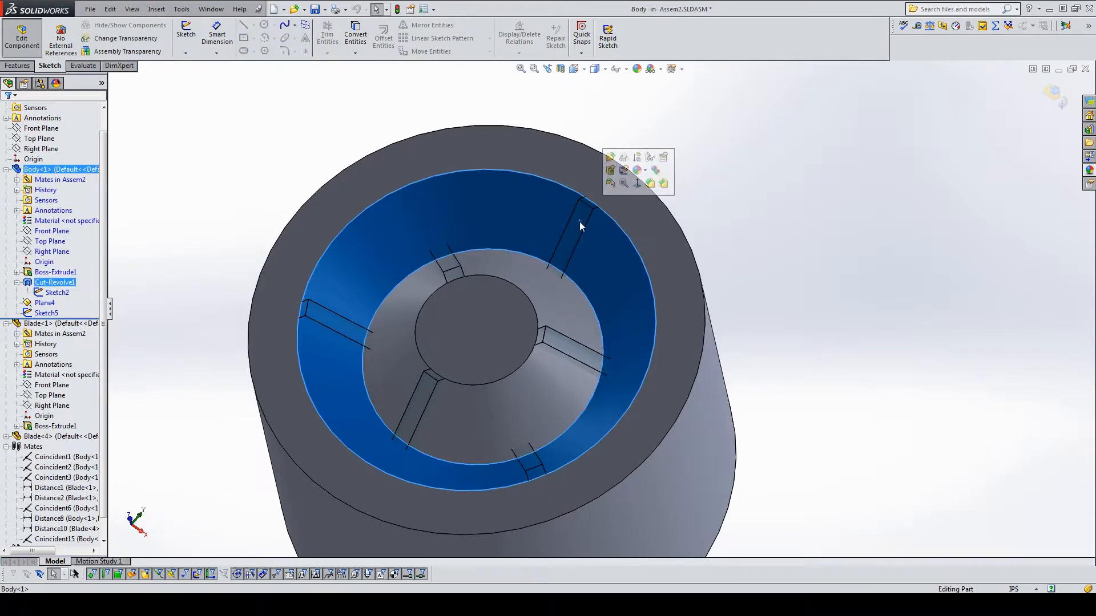
click(610, 184)
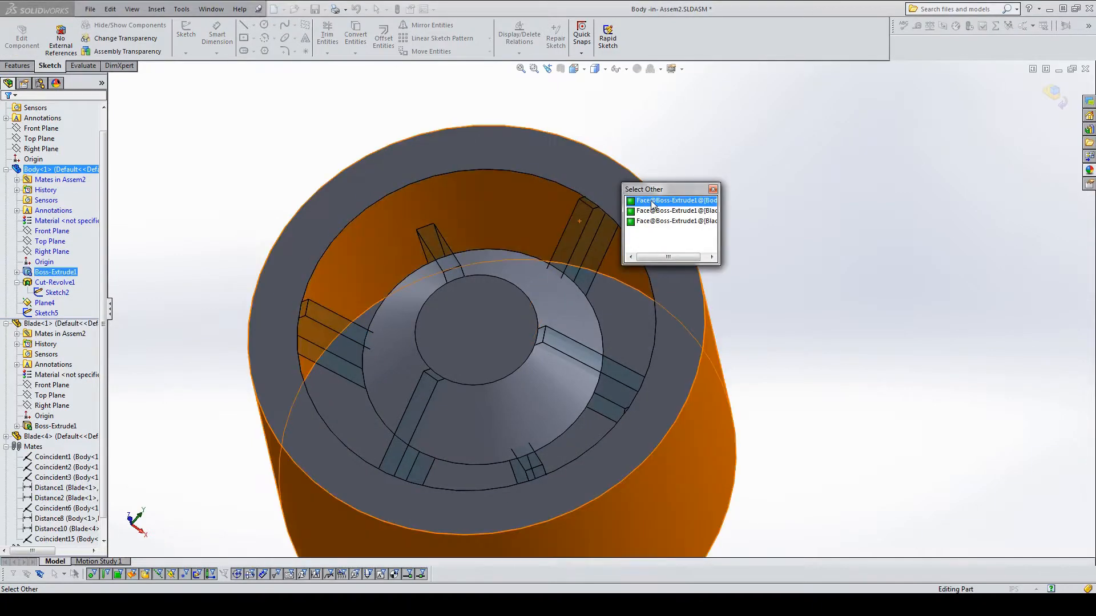
click(652, 212)
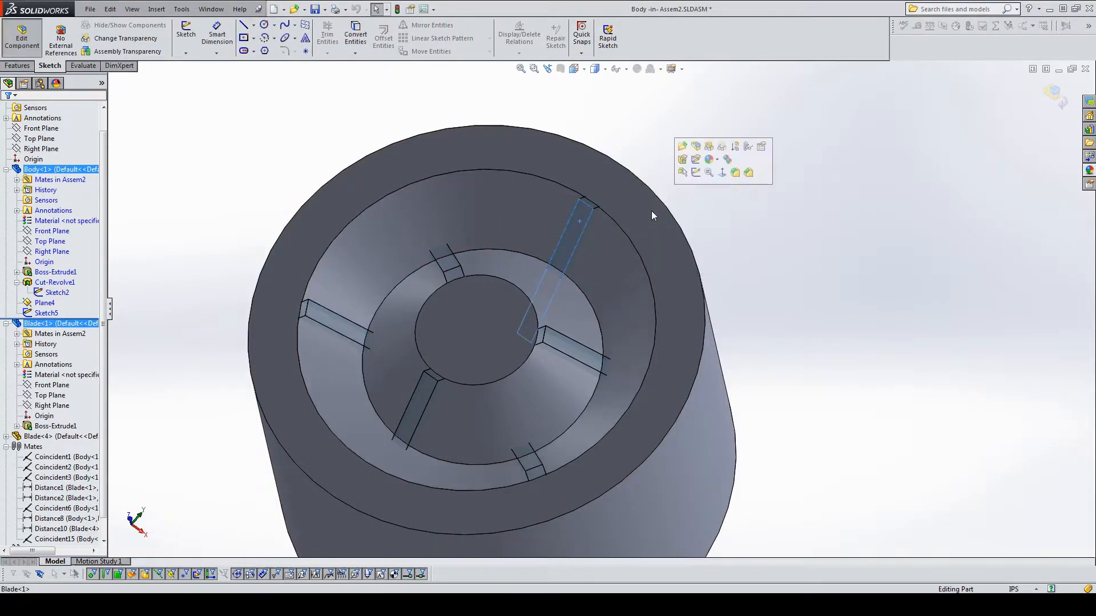
click(695, 173)
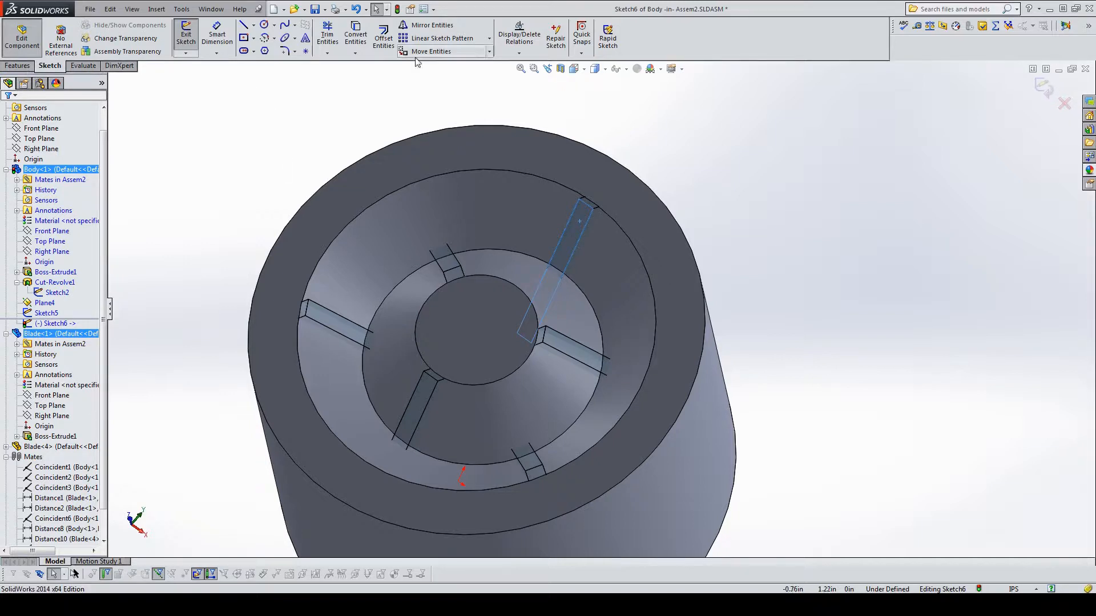
click(356, 32)
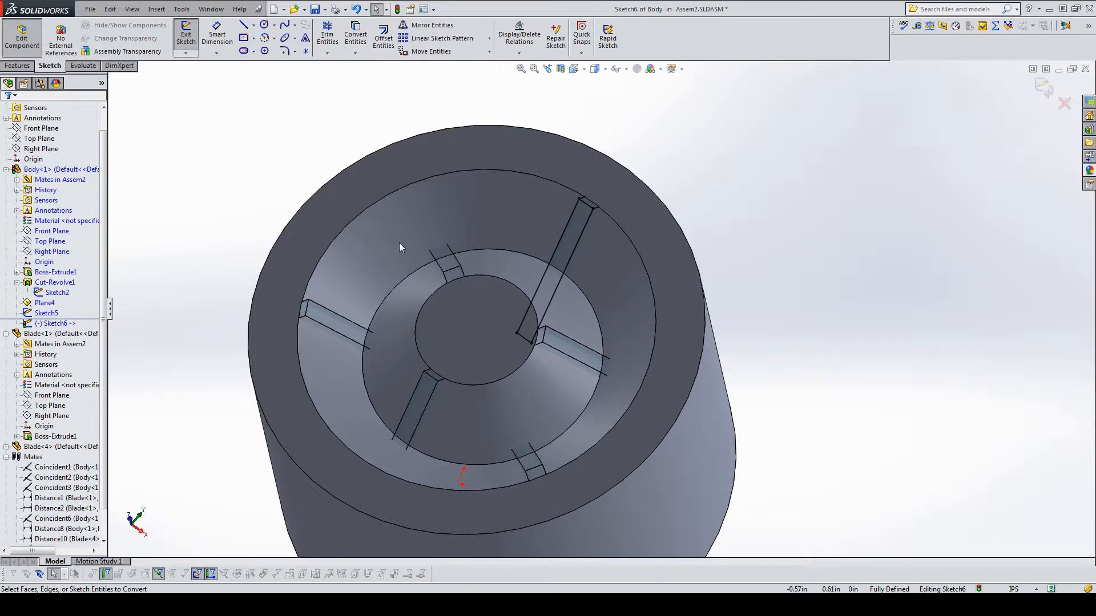
Step: Cut-extrude the converted blade outline into the body with a blind depth of .25+.0125 in
click(33, 68)
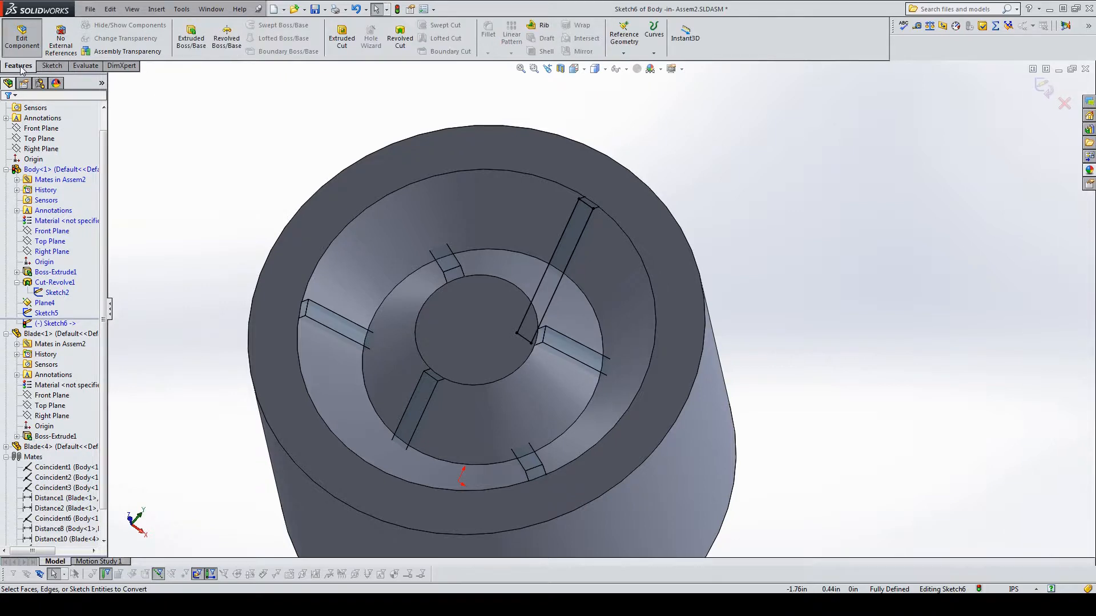
click(341, 38)
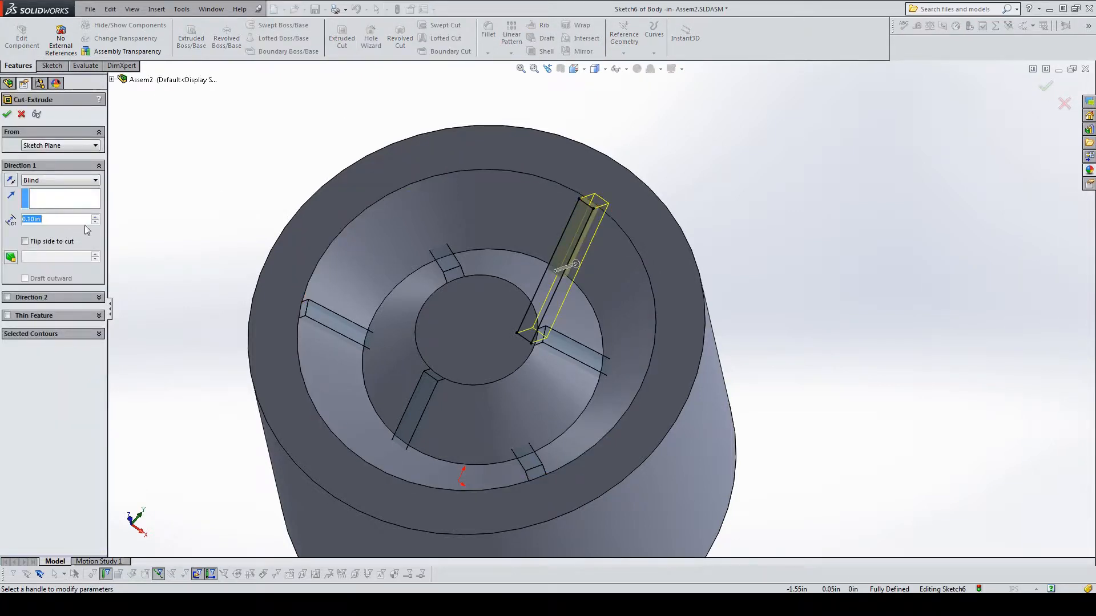
text(.25+)
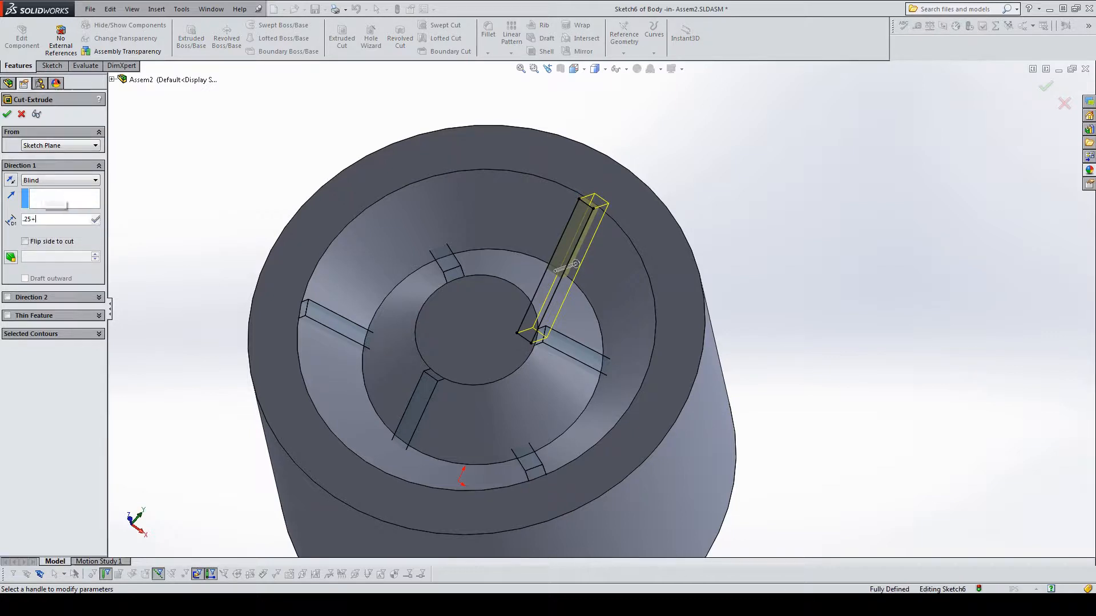
text(.0)
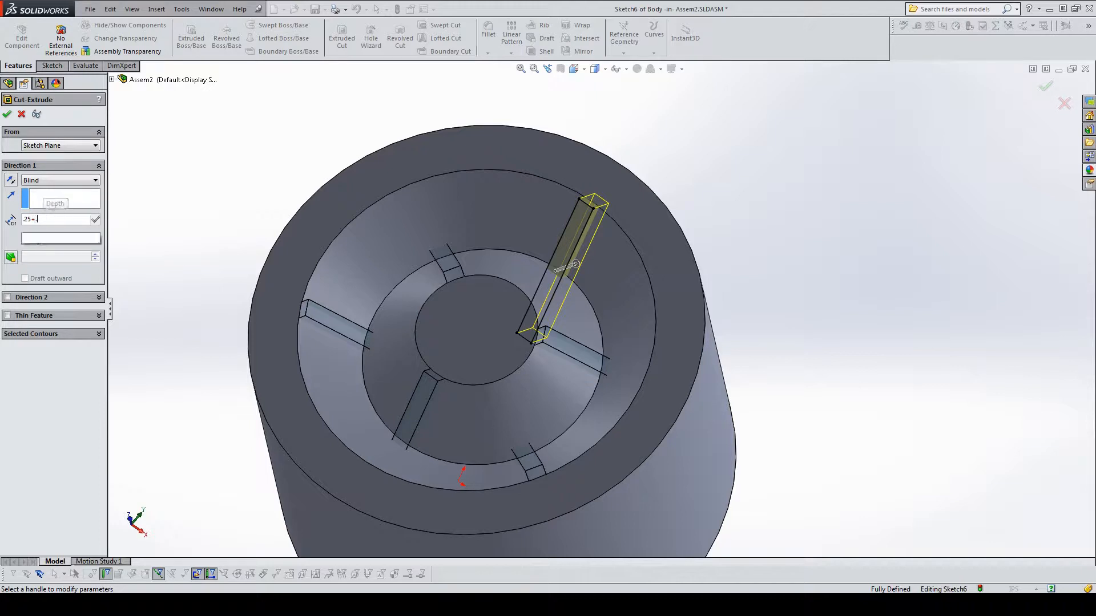
text(125)
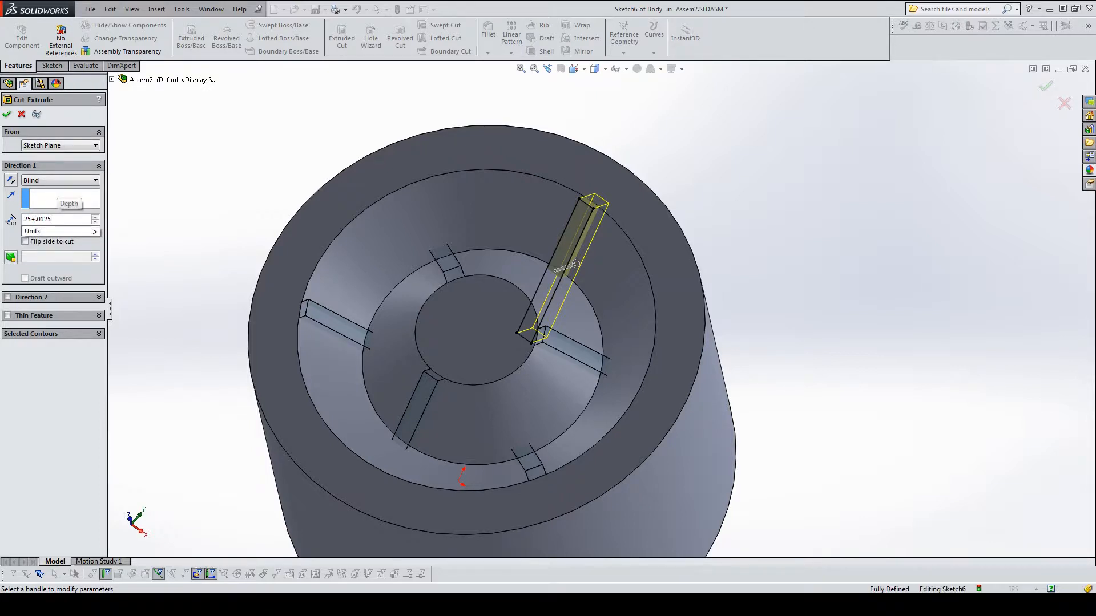
key(Return)
click(7, 114)
Step: Start another sketch on the narrow face of the blade inside the new slot and convert its outline into sketch entities
middle_drag(614, 267, 597, 248)
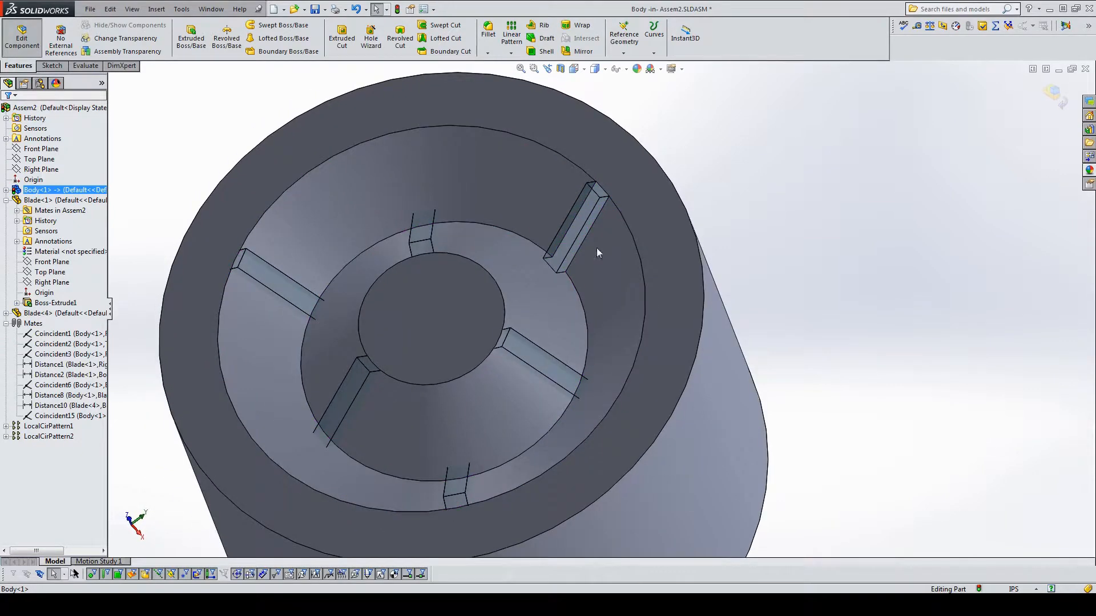
click(580, 220)
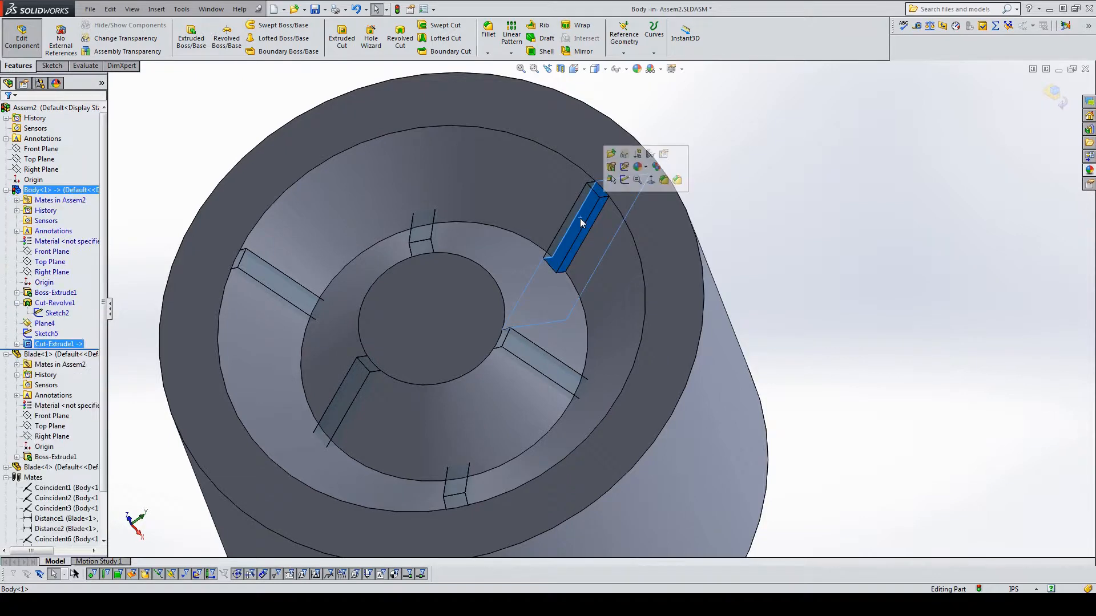
click(610, 182)
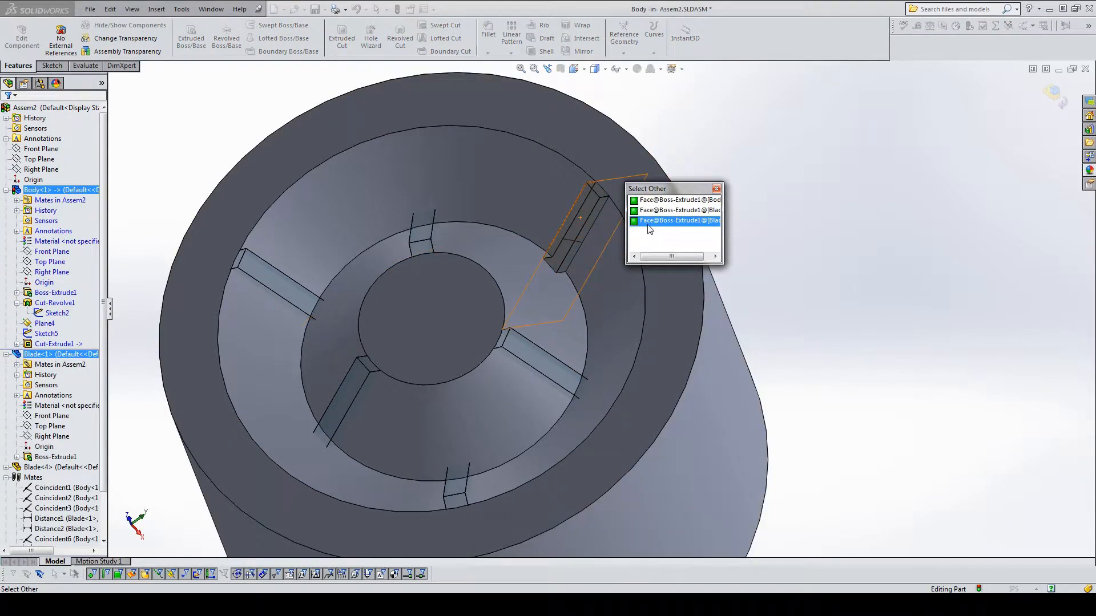
click(649, 221)
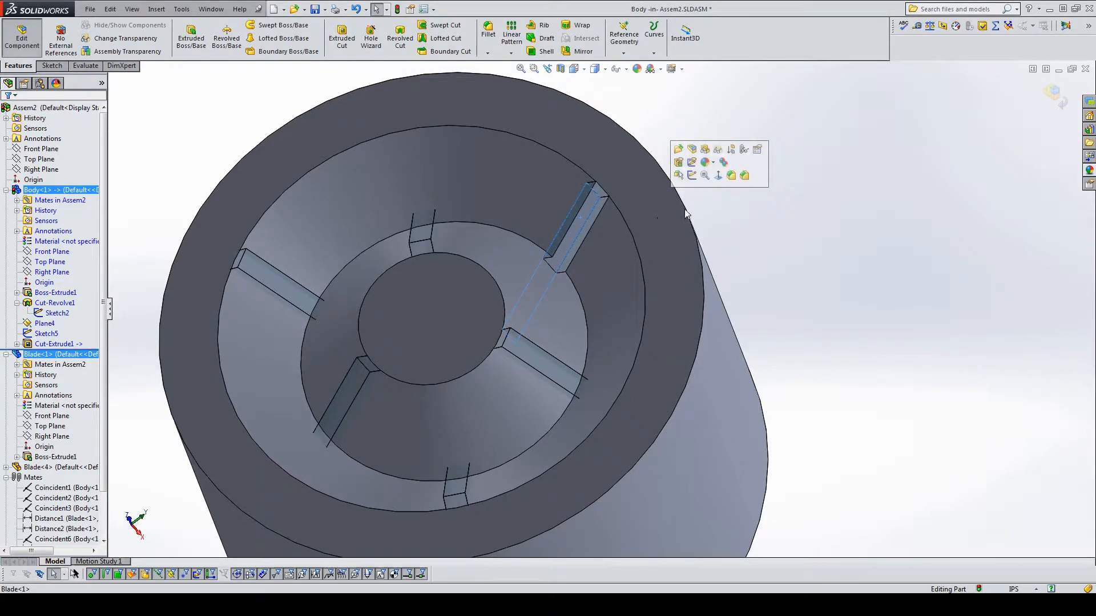
click(691, 162)
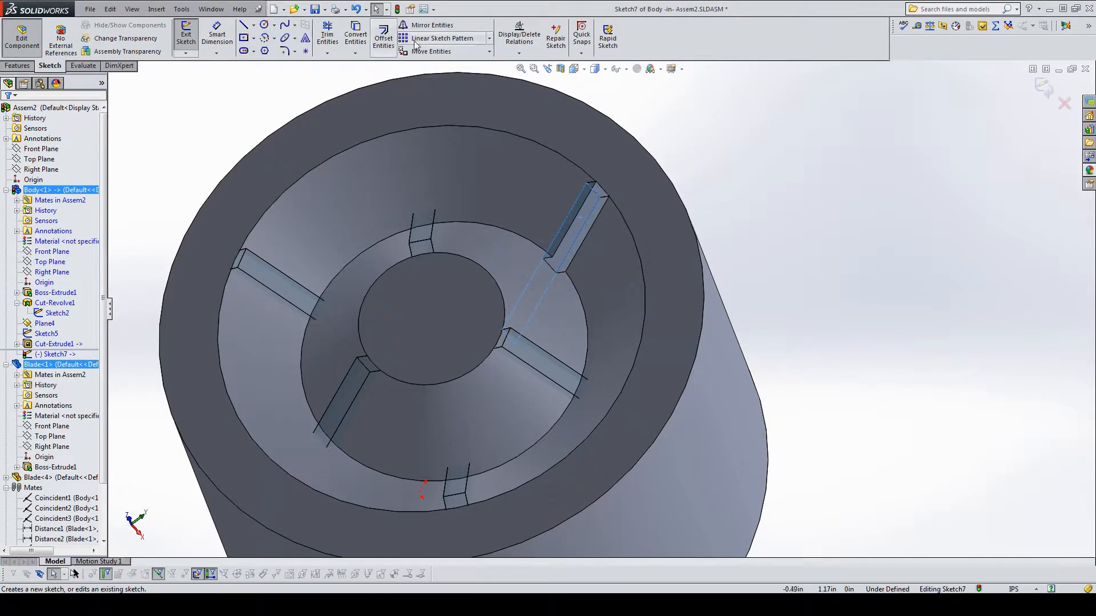
click(358, 35)
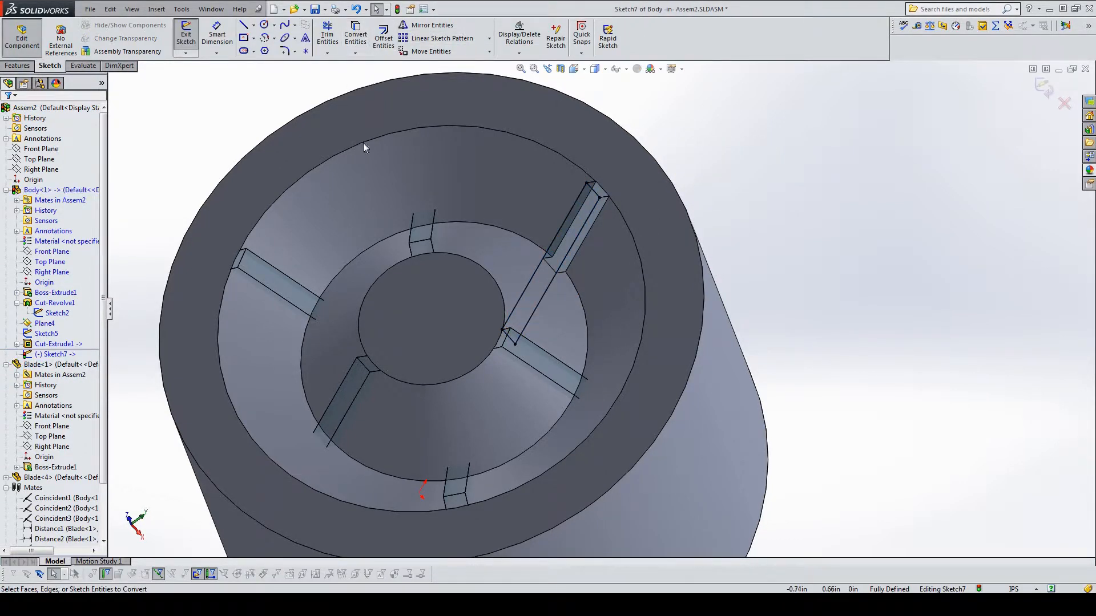
Step: Cut-extrude the second blade outline in the reversed direction with a blind depth of 0.225 in
click(20, 66)
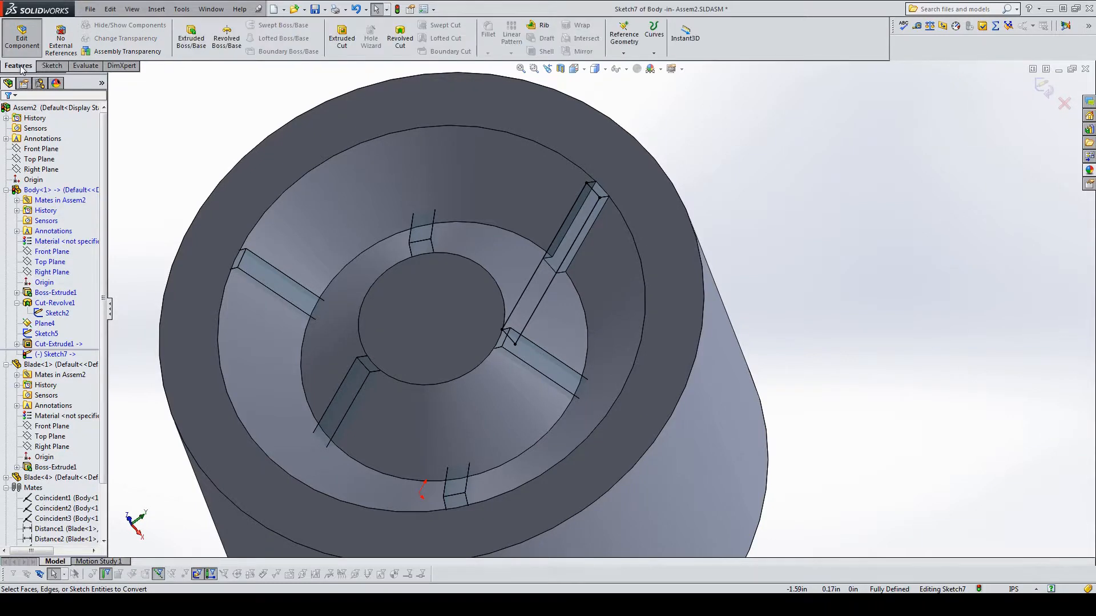
click(342, 40)
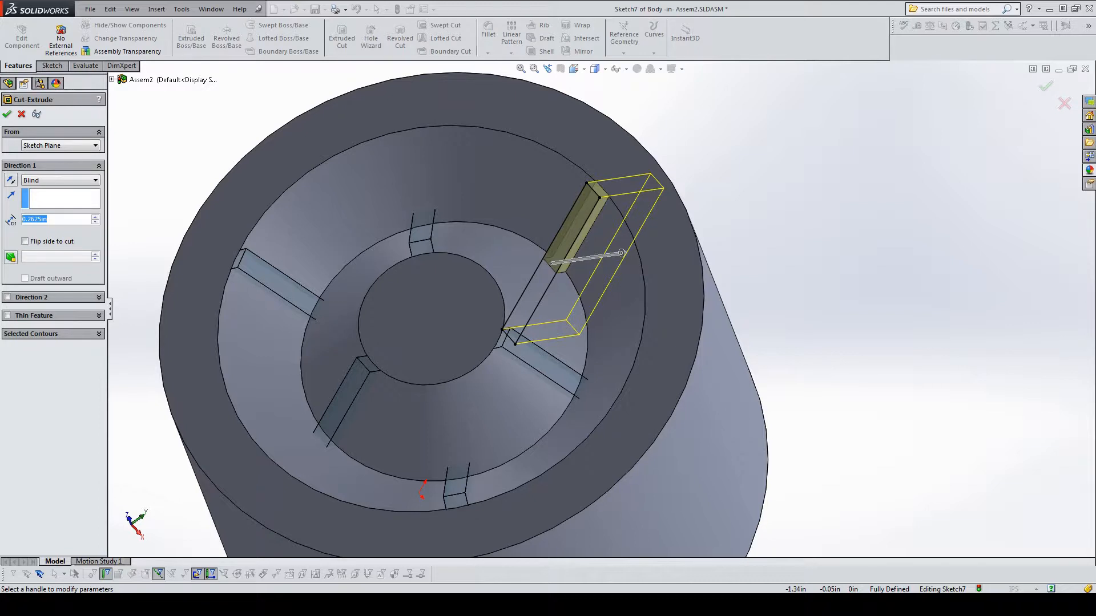
text(0.25)
key(Return)
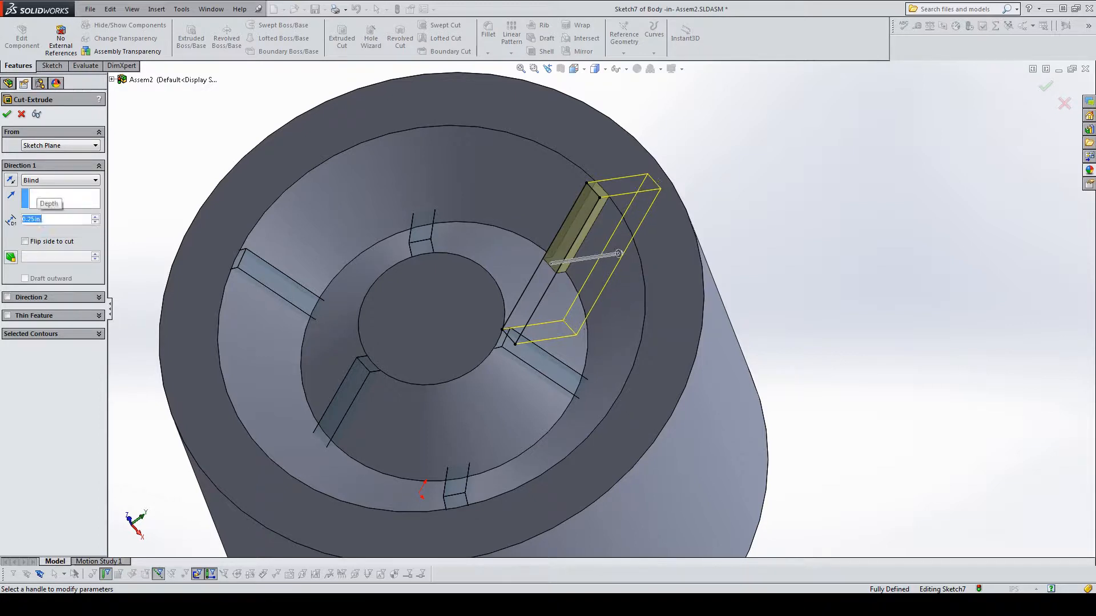
click(10, 179)
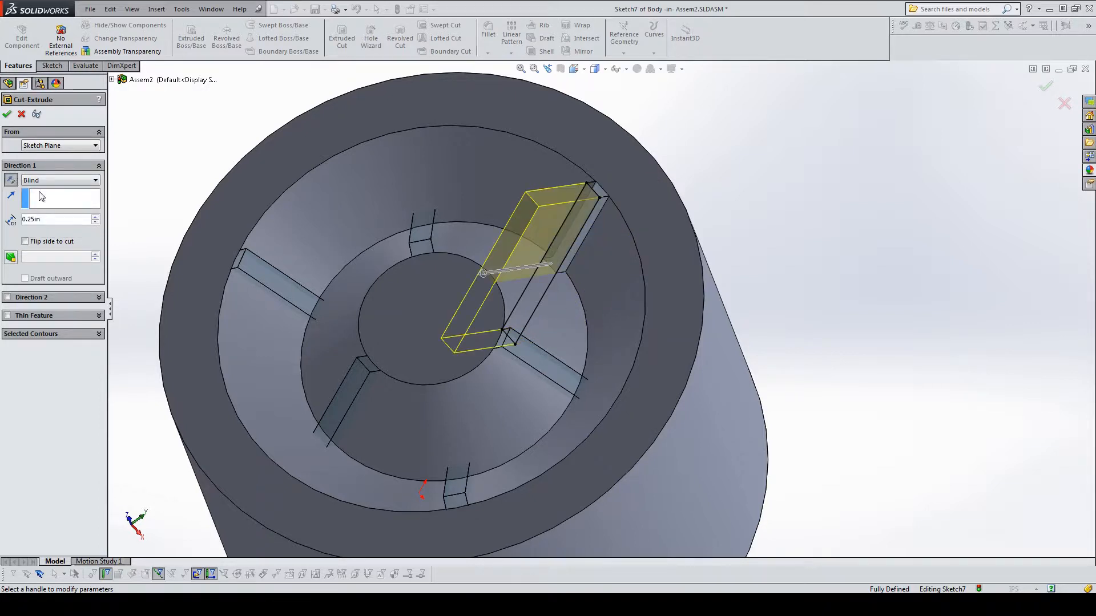
middle_drag(344, 252, 508, 255)
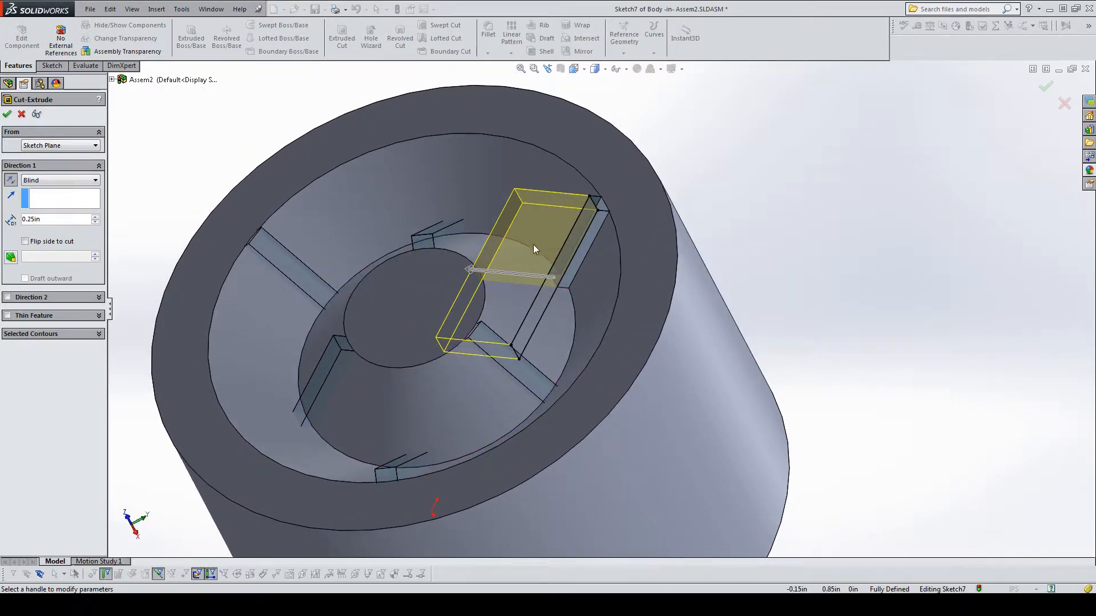
drag(43, 220, 13, 222)
text(0.225)
key(Return)
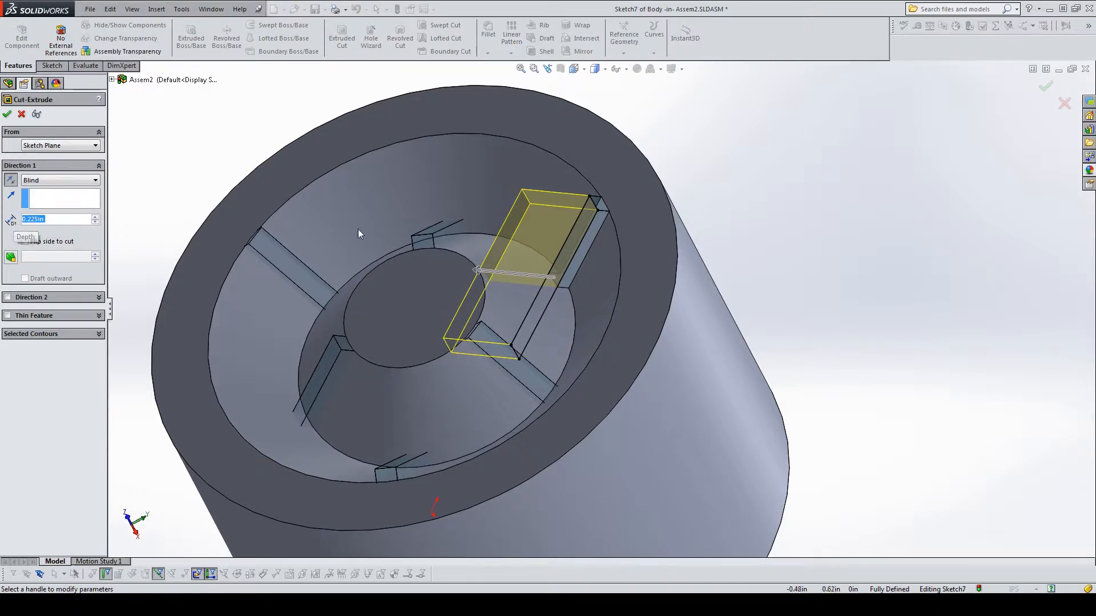
middle_drag(445, 239, 511, 204)
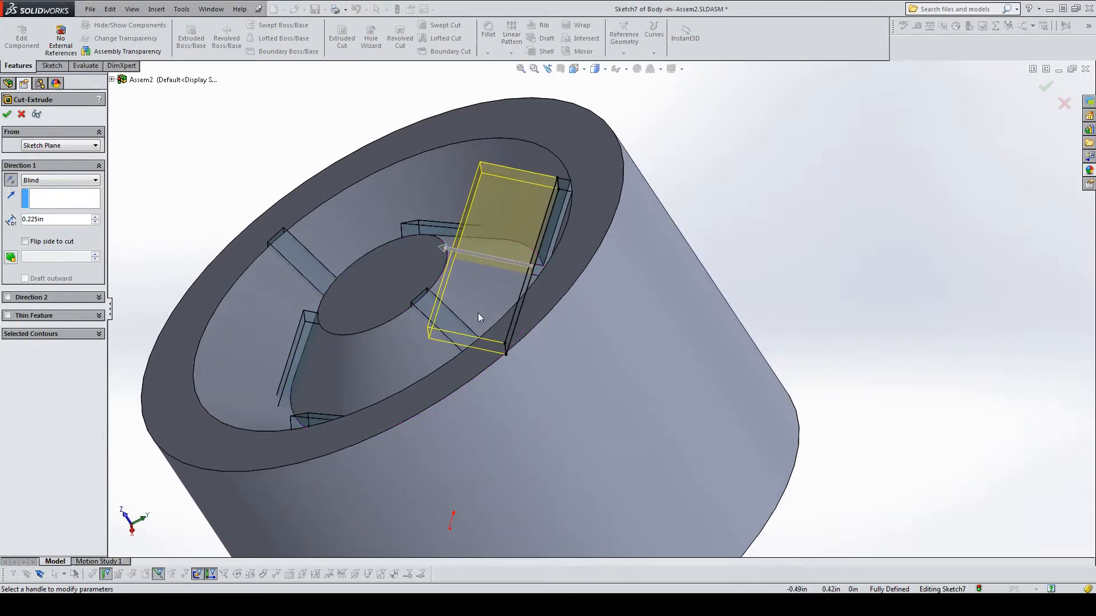
middle_drag(311, 224, 347, 259)
click(7, 115)
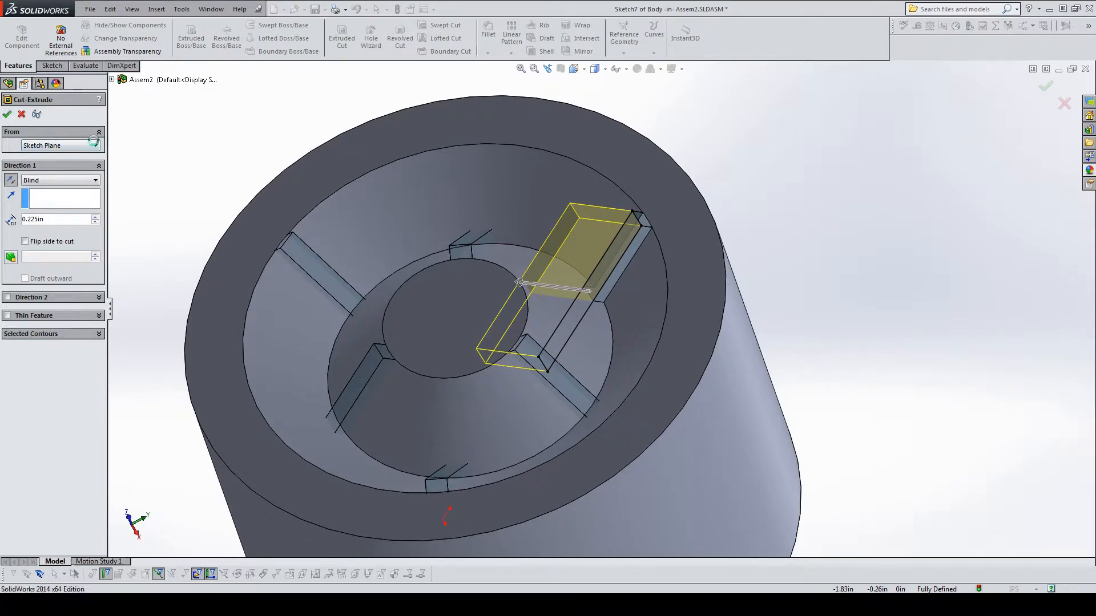
Step: Start a sketch on the hidden narrow face of the adjacent inner blade, Blade<4>, and convert its outline into sketch entities
middle_drag(540, 268, 558, 325)
click(50, 304)
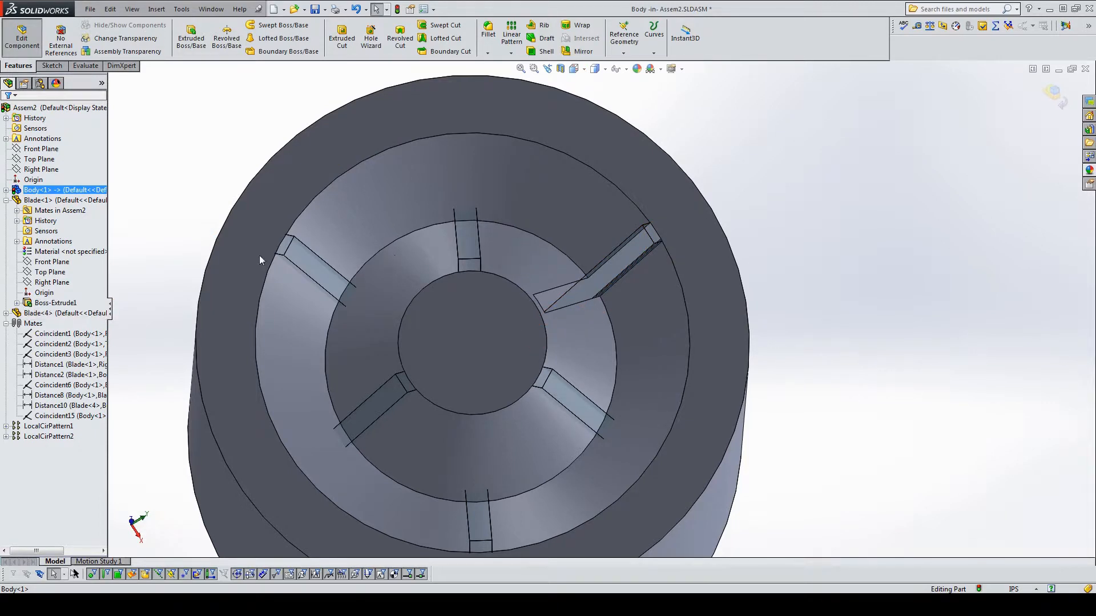
scroll(296, 273, up, 1)
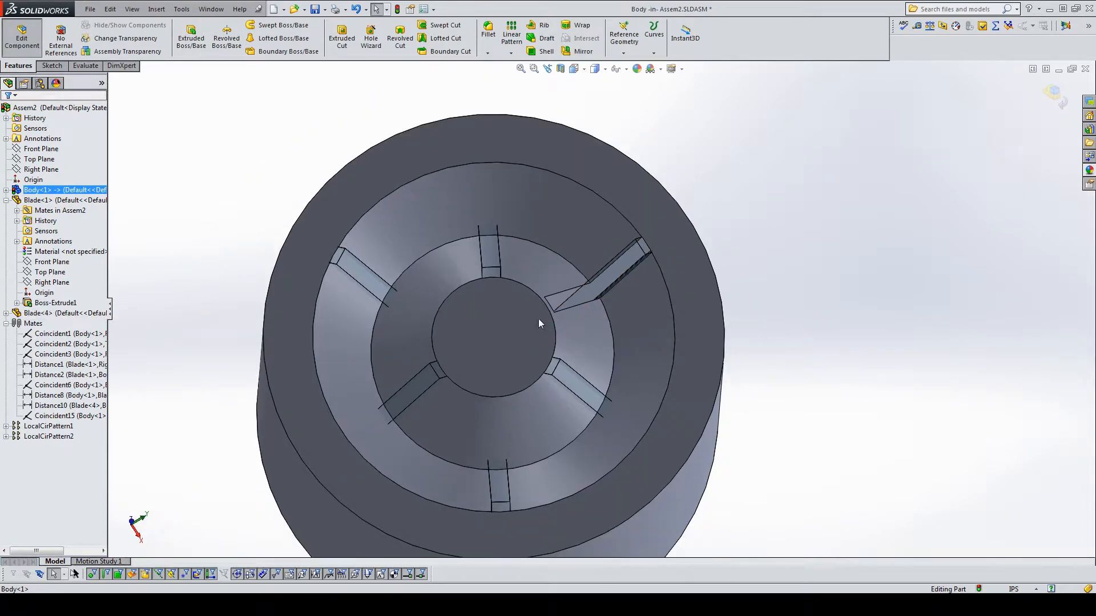
scroll(586, 313, up, 2)
scroll(567, 349, down, 2)
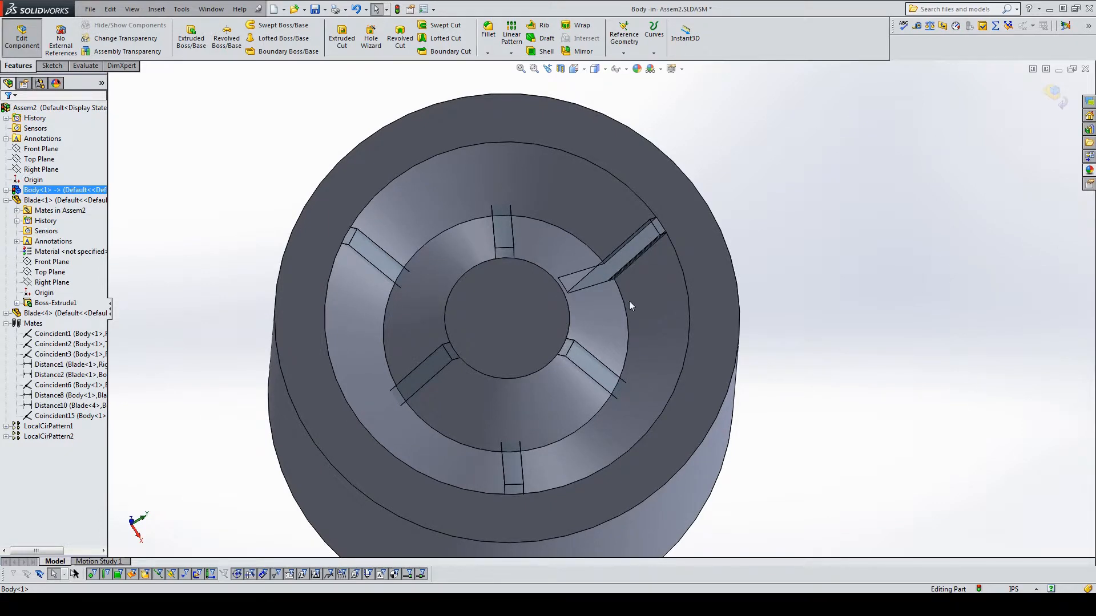
click(588, 365)
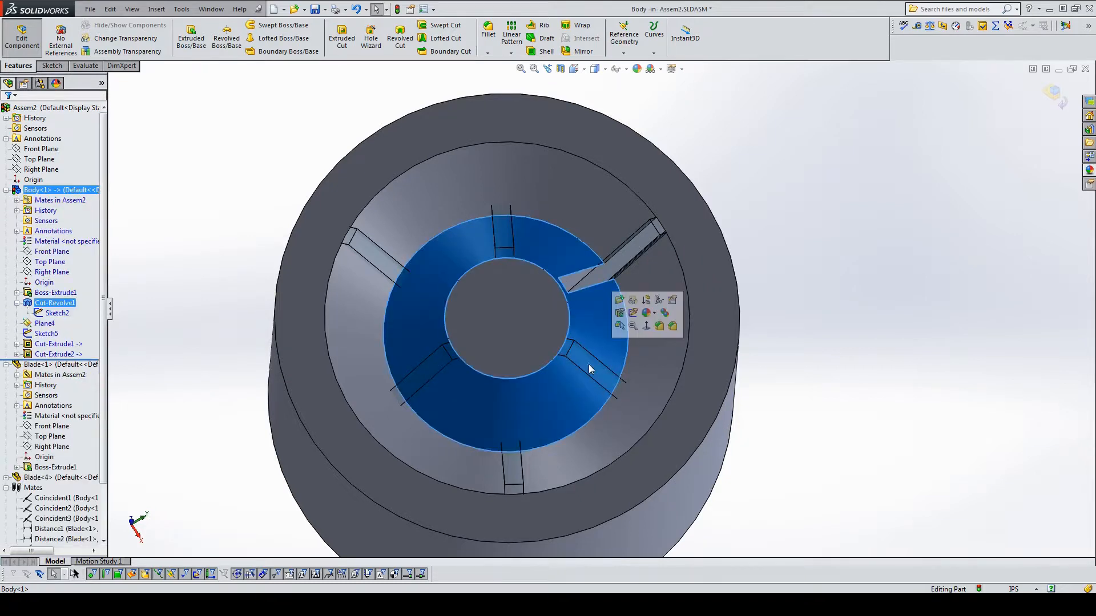
click(621, 327)
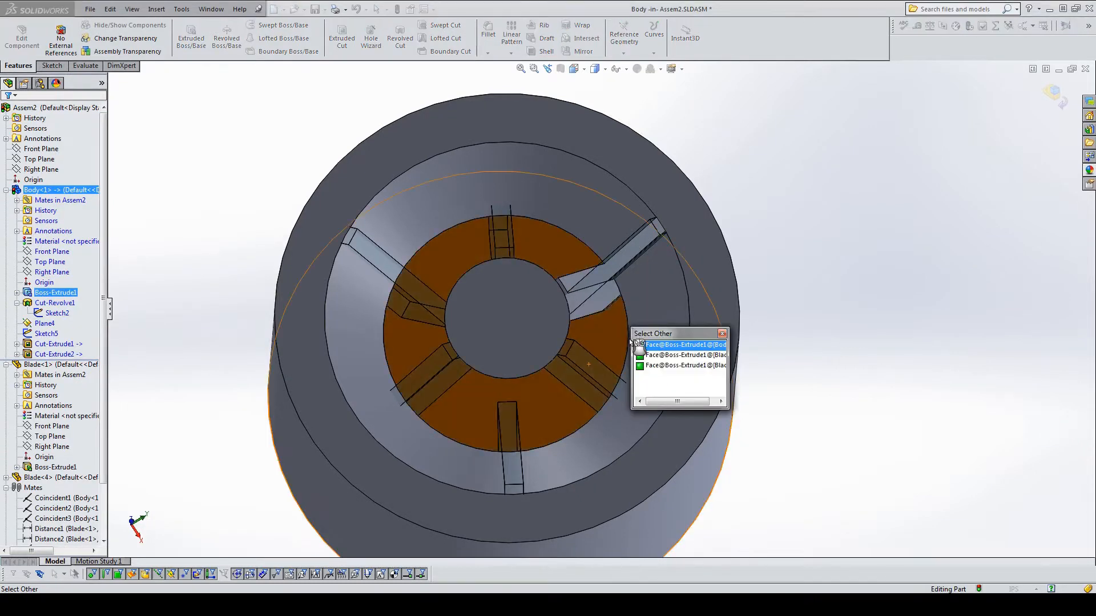
click(653, 355)
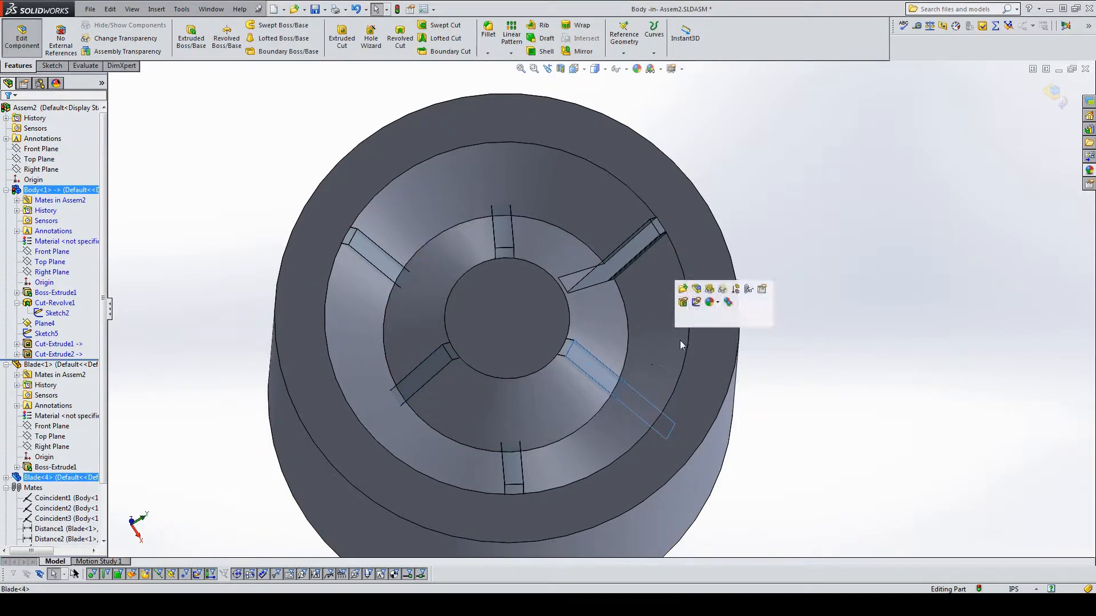
click(697, 315)
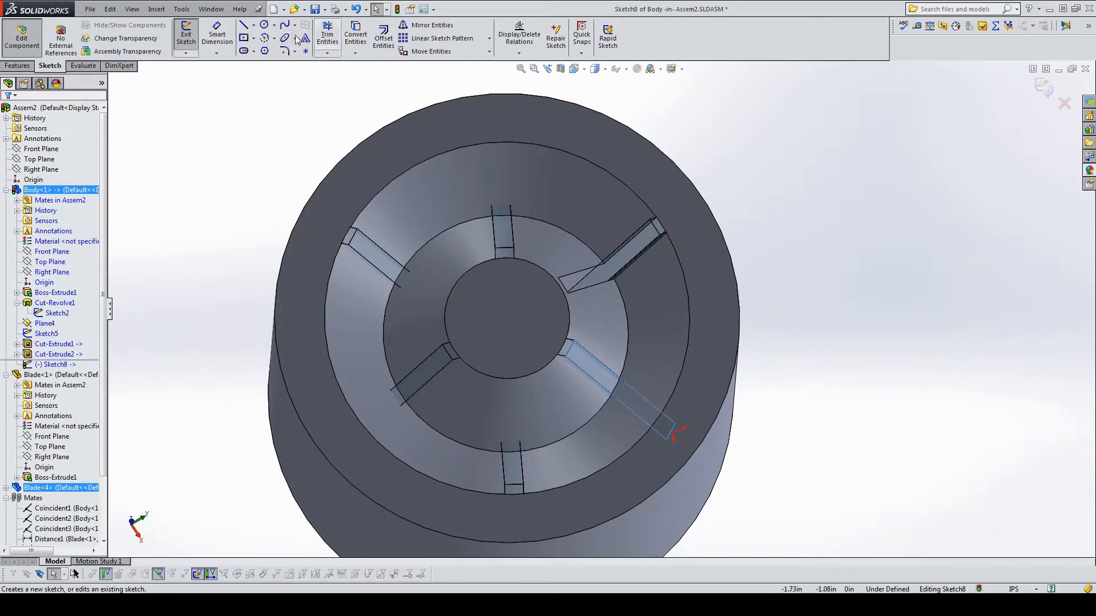
click(355, 29)
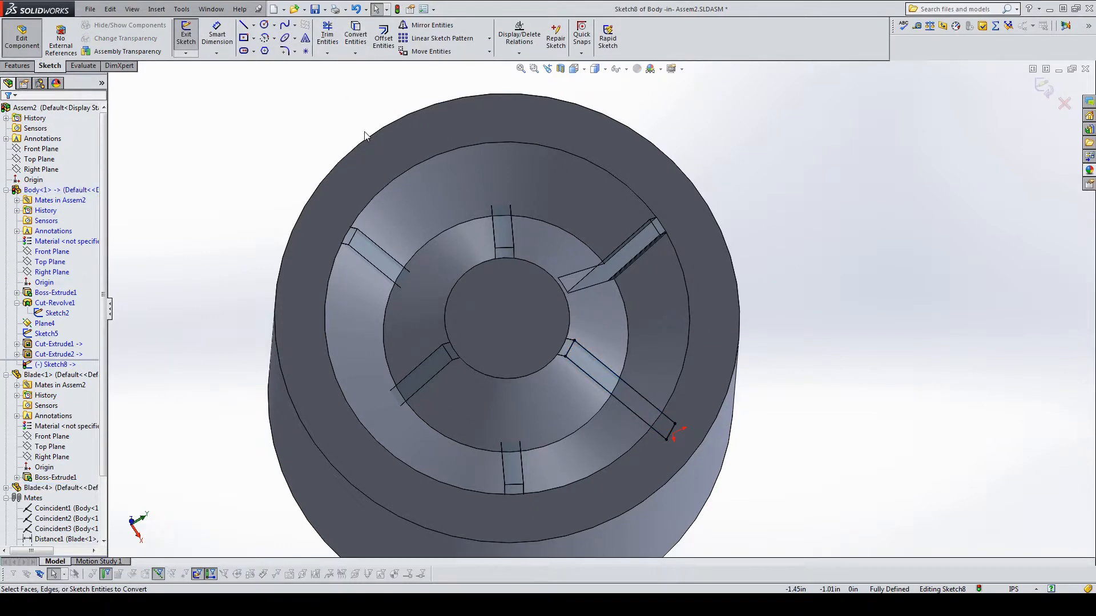
Step: Cut-extrude the converted inner blade outline into the body with a blind depth of .25+.0125 in
click(18, 66)
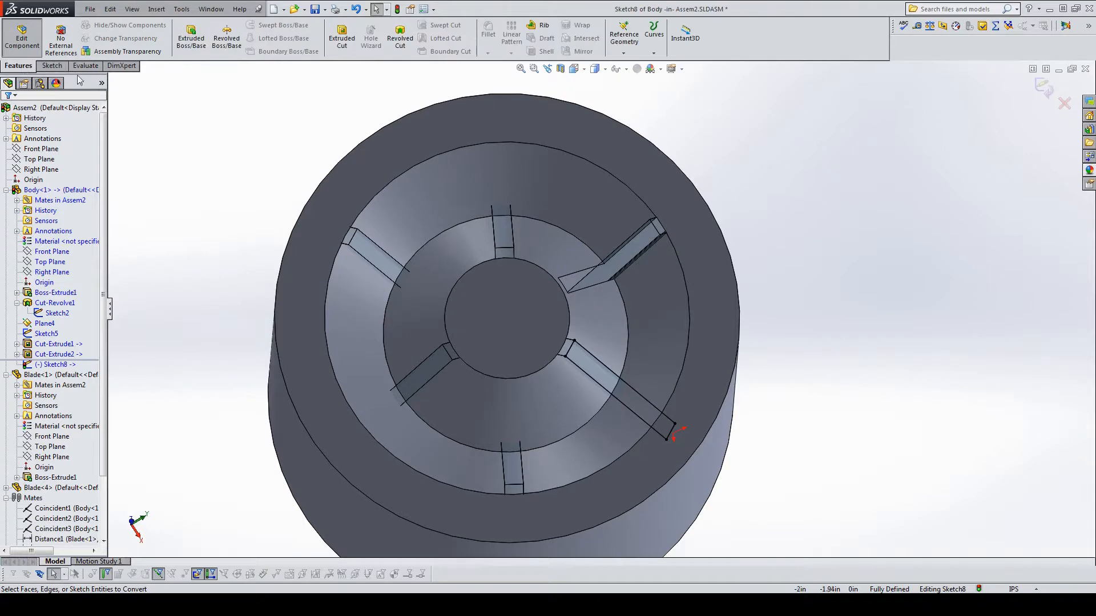
click(342, 37)
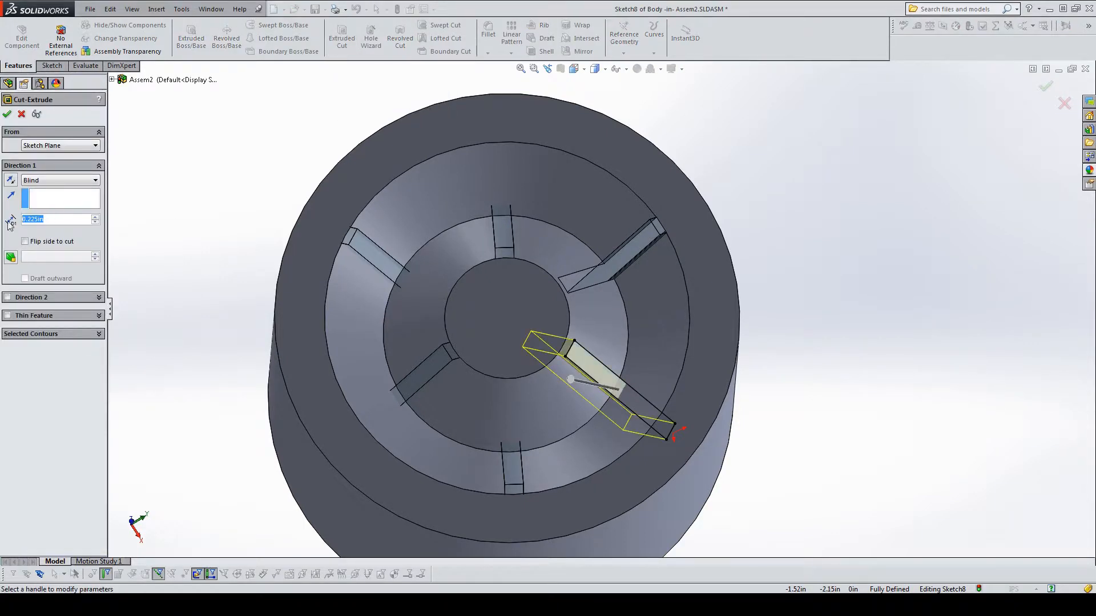
text(.25)
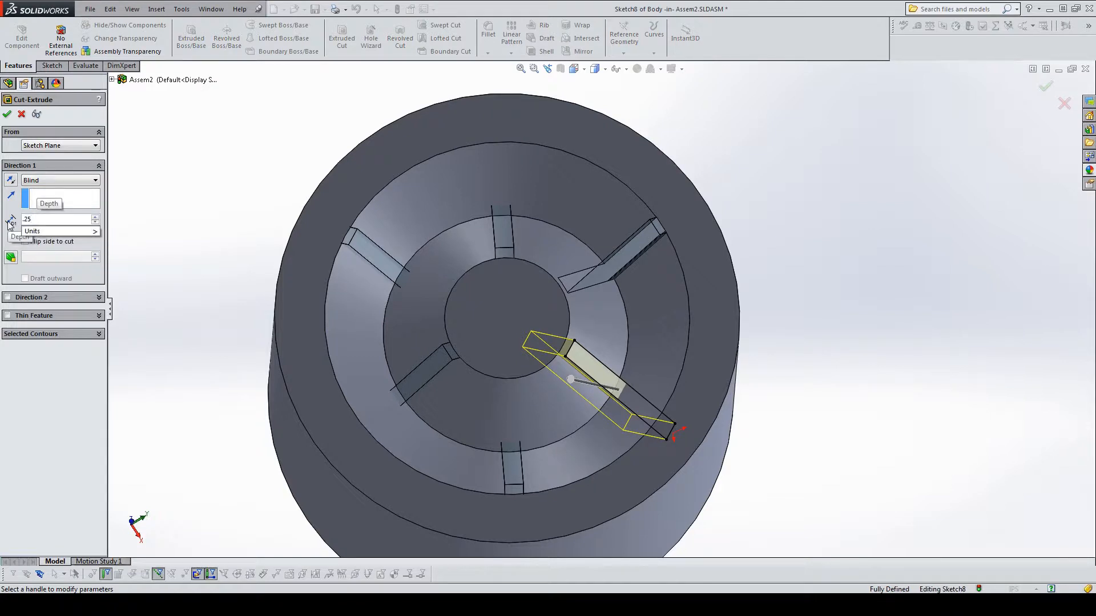
text(+.0125)
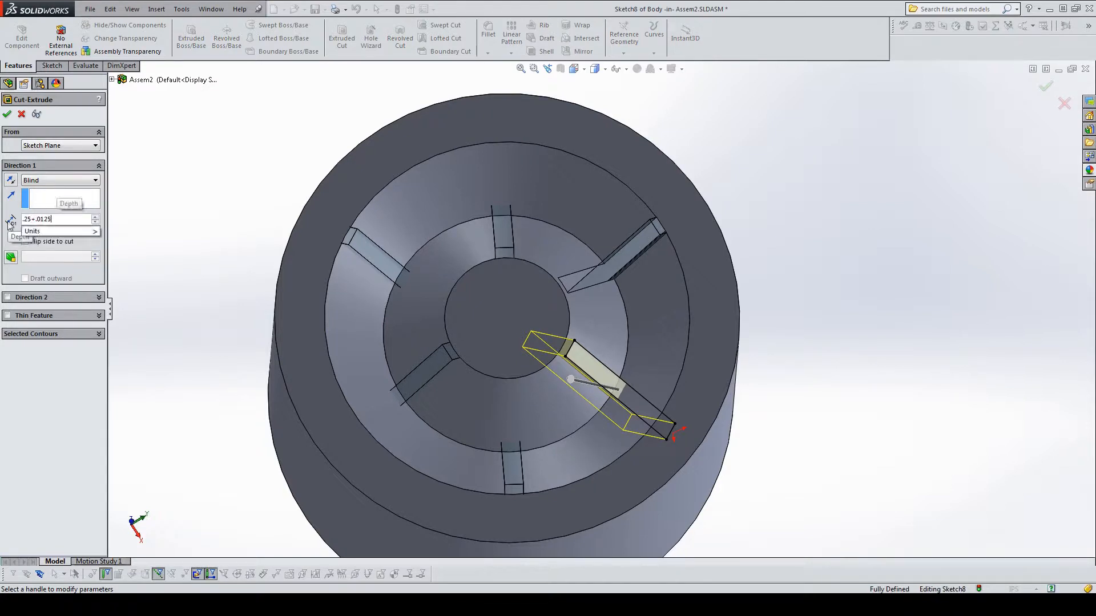
key(Return)
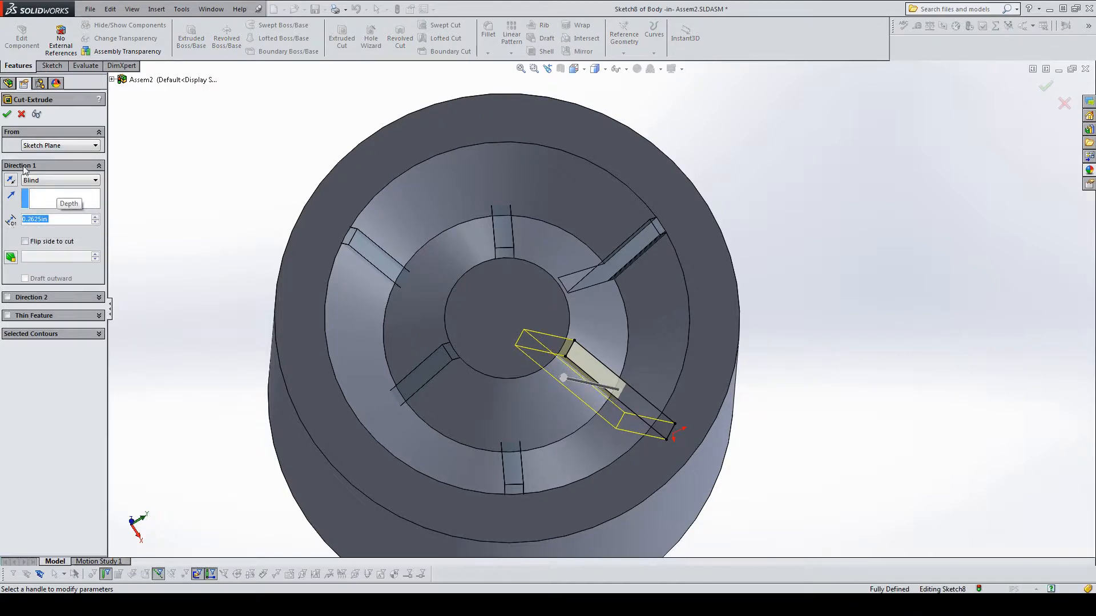
click(10, 113)
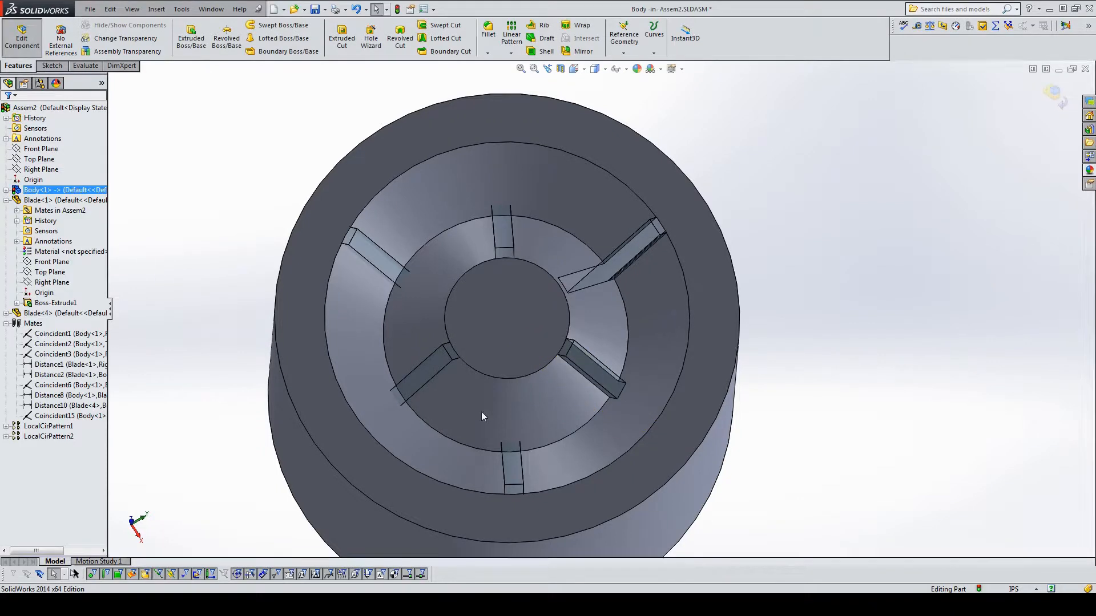
Step: Start another sketch on the same Blade<4> face behind the new slot and convert its outline into sketch entities
click(587, 366)
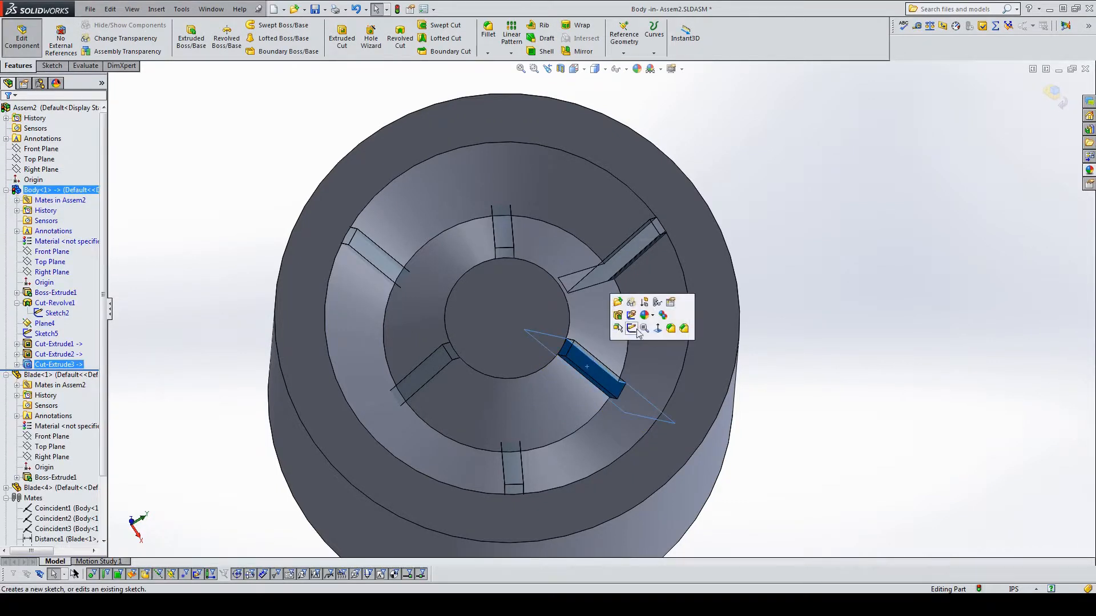
click(619, 330)
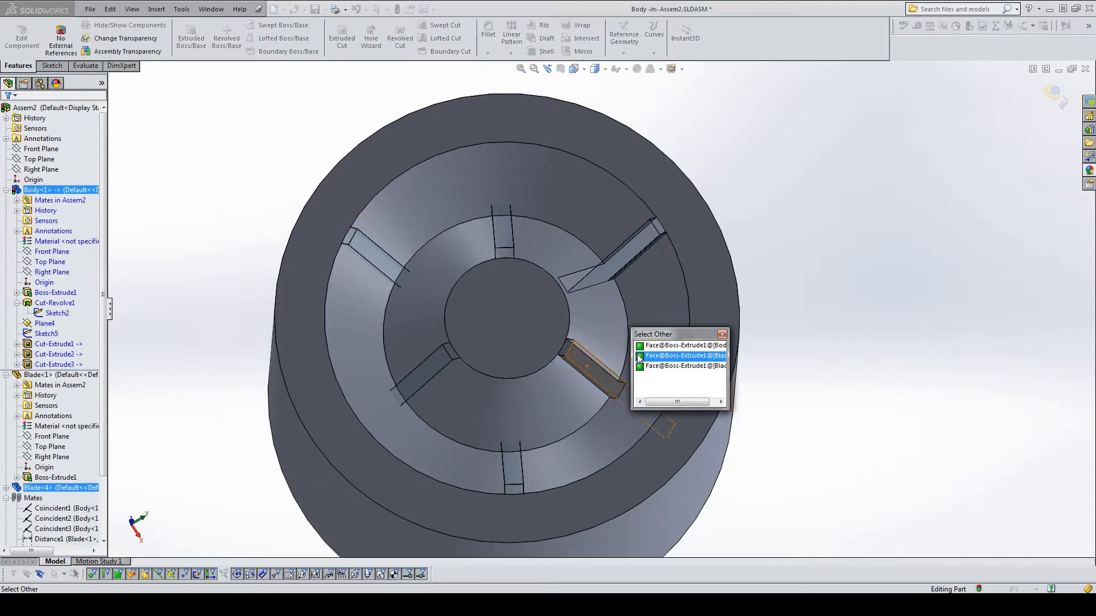
click(648, 360)
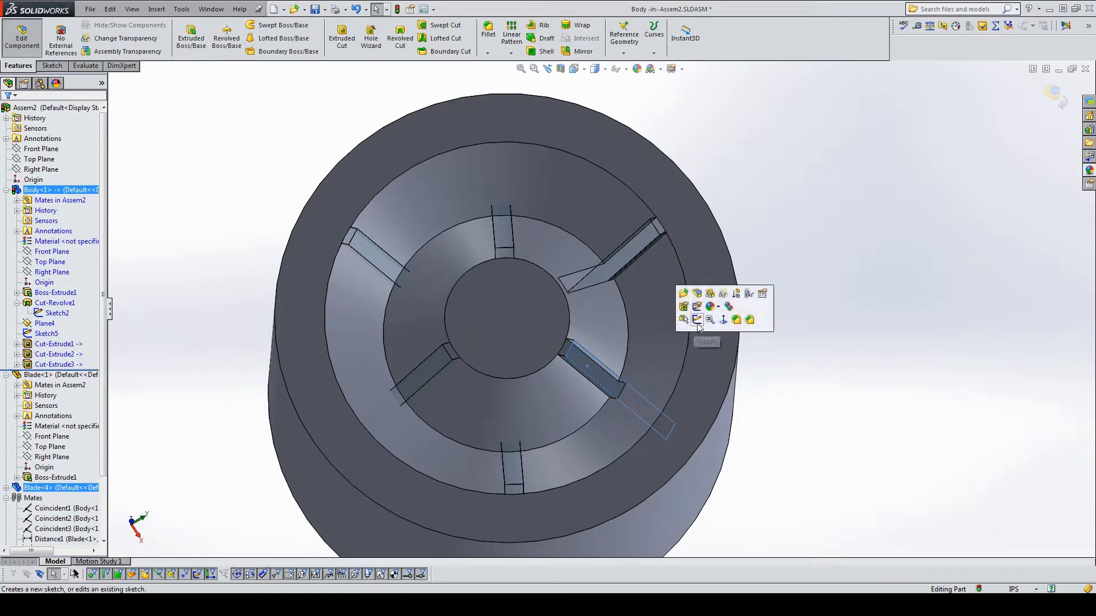
click(696, 320)
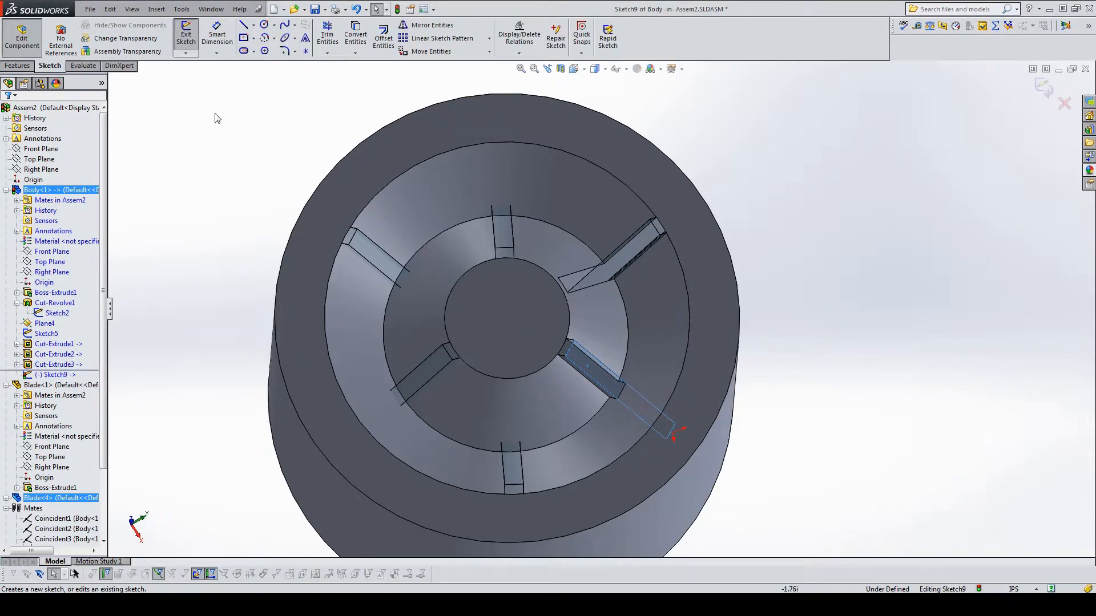
click(354, 34)
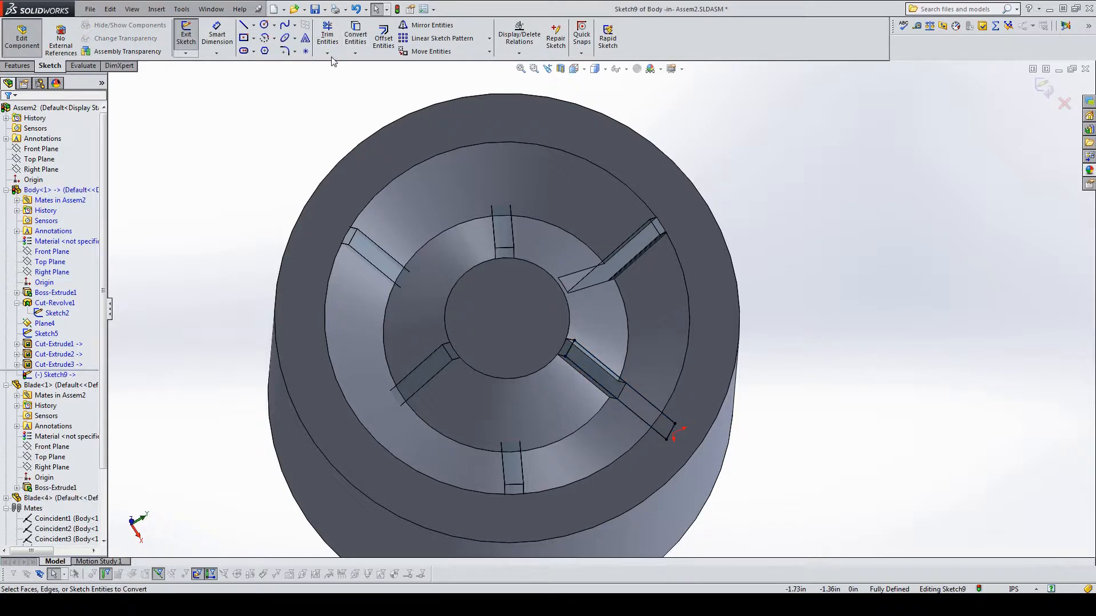
Step: Cut-extrude this second inner blade outline in the reversed direction with a blind depth of 0.225 in
click(18, 65)
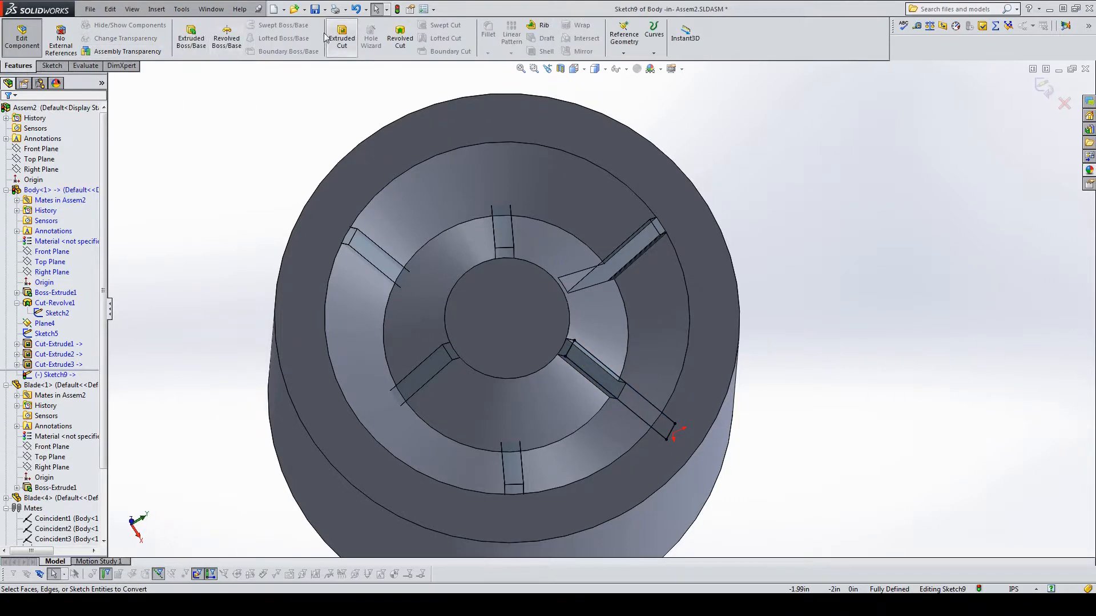
click(341, 34)
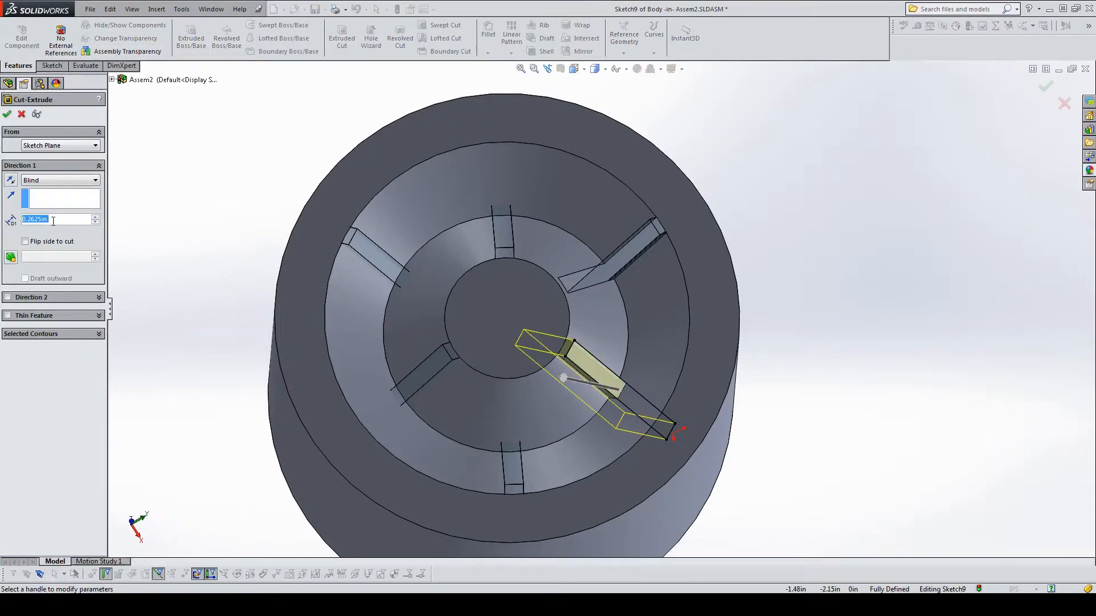
text(0.225)
key(Return)
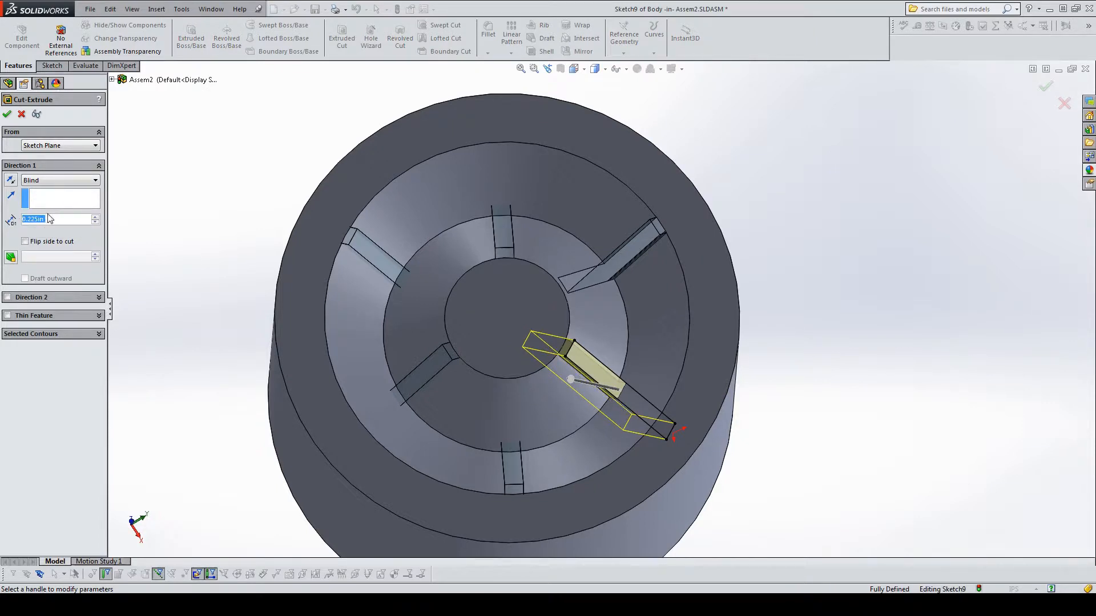
click(10, 179)
middle_drag(526, 380, 554, 363)
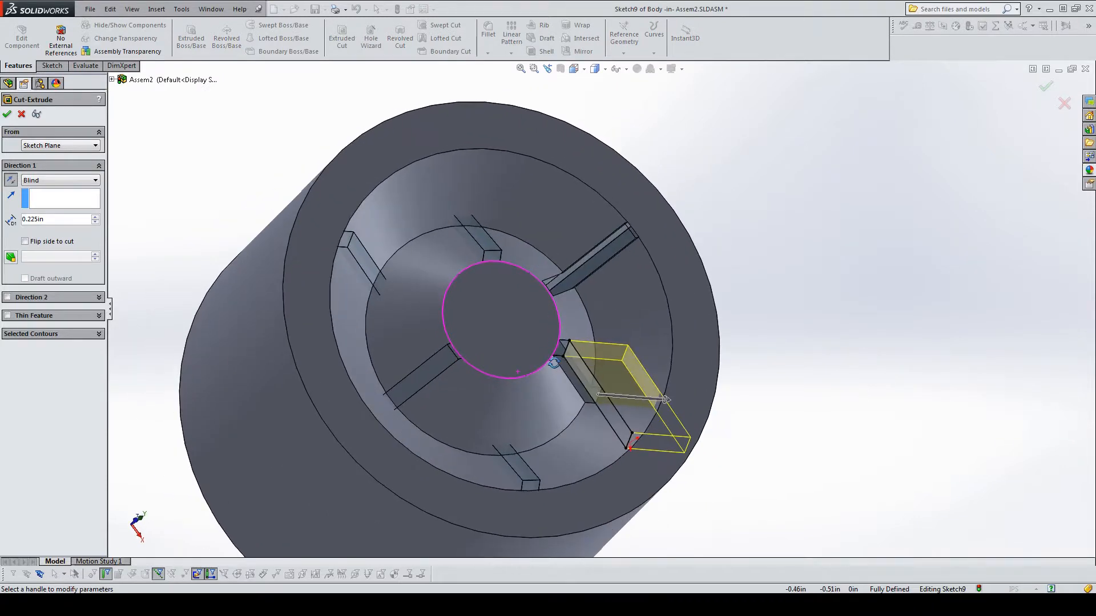
click(7, 115)
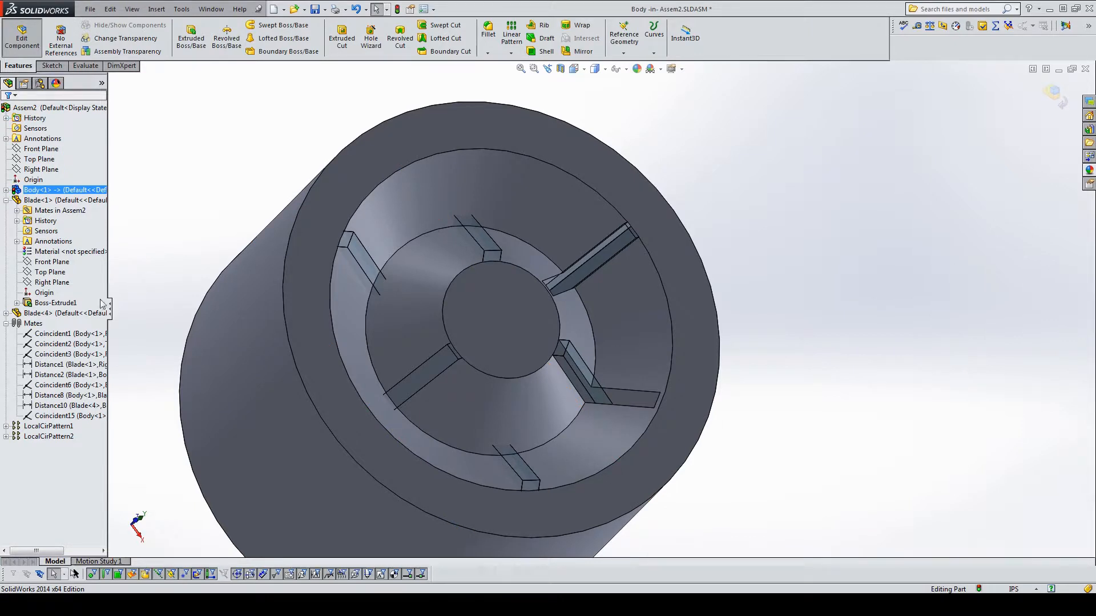
click(6, 190)
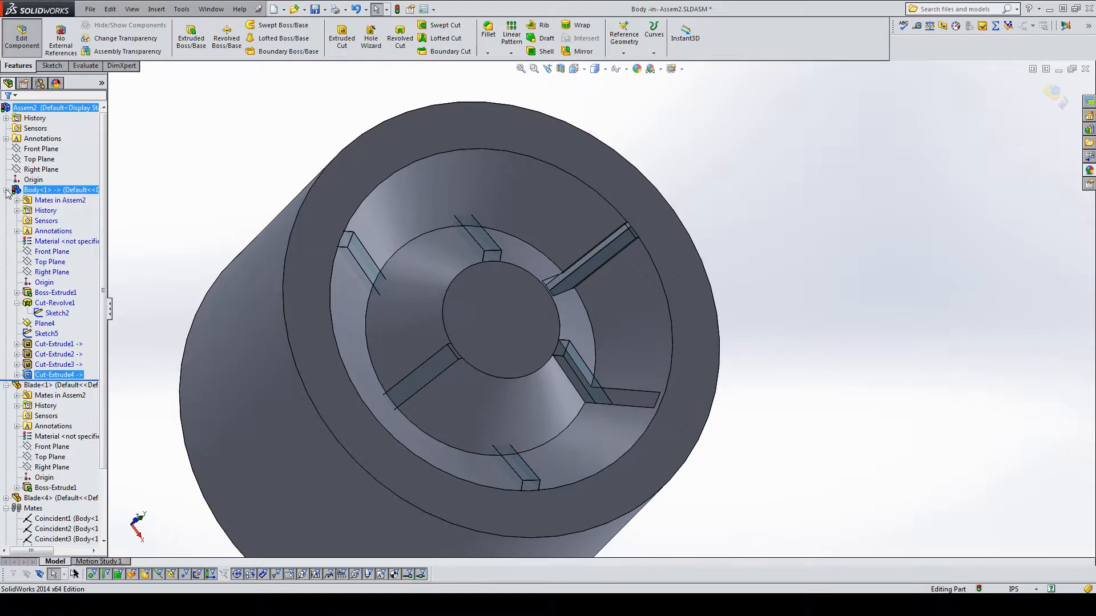
click(51, 373)
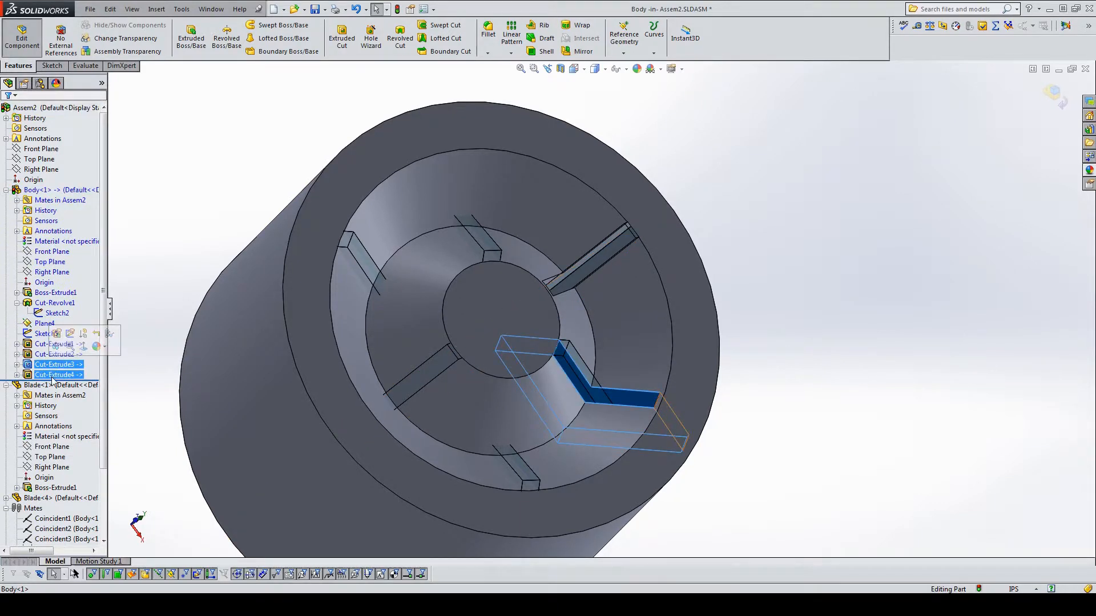
click(53, 355)
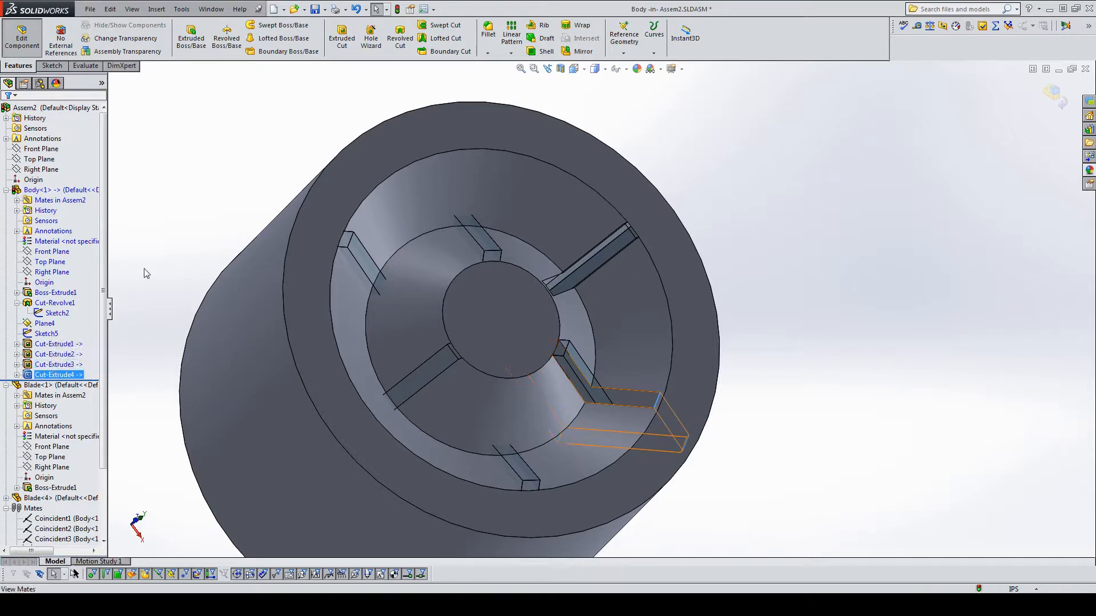
ctrl+click(55, 344)
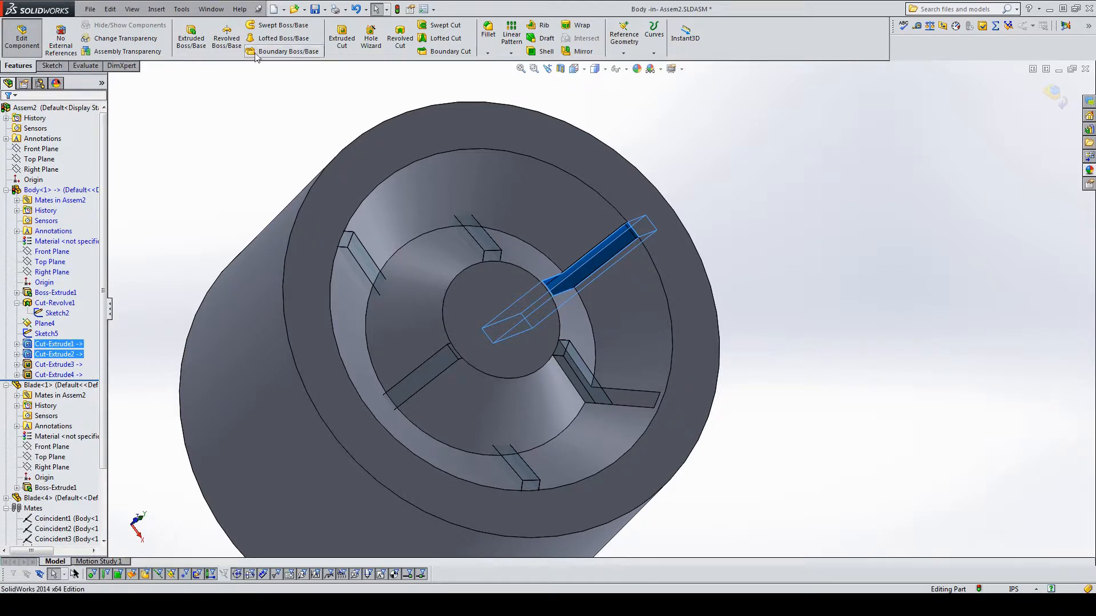
click(510, 52)
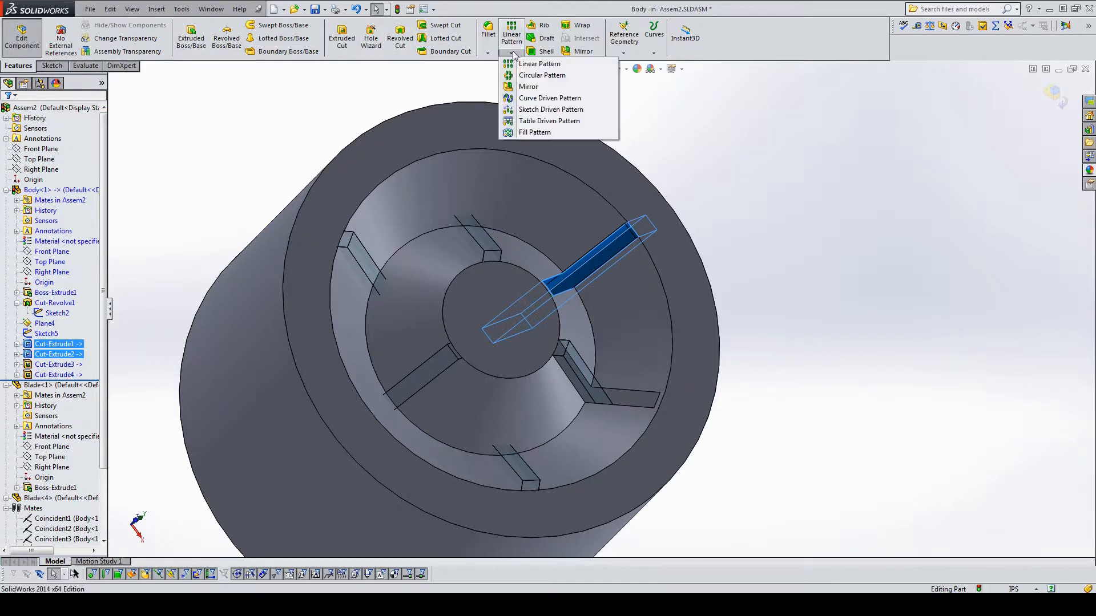
click(527, 76)
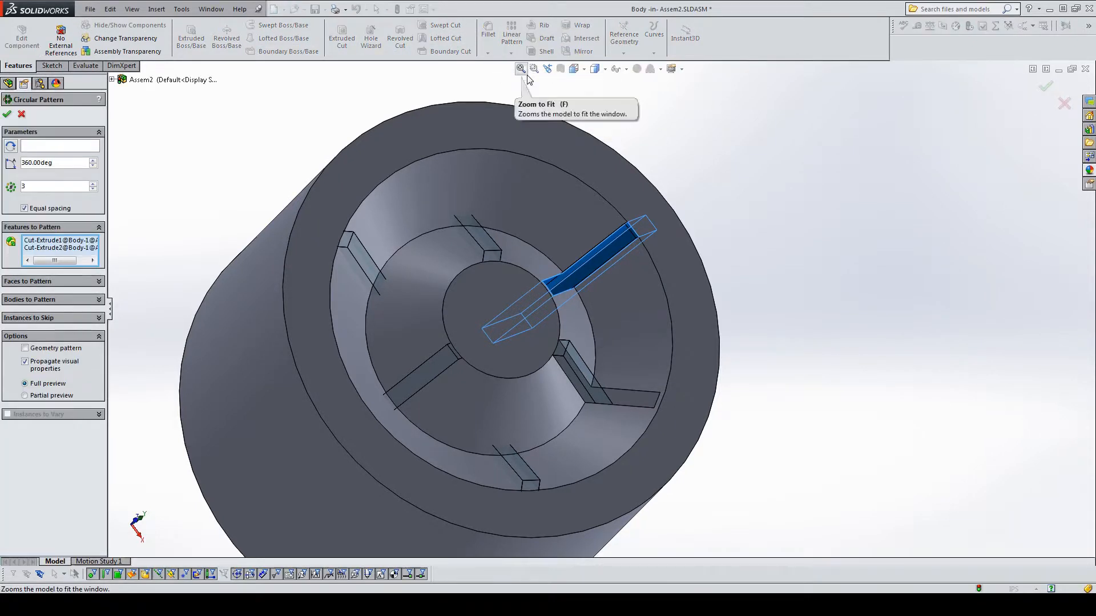
click(22, 114)
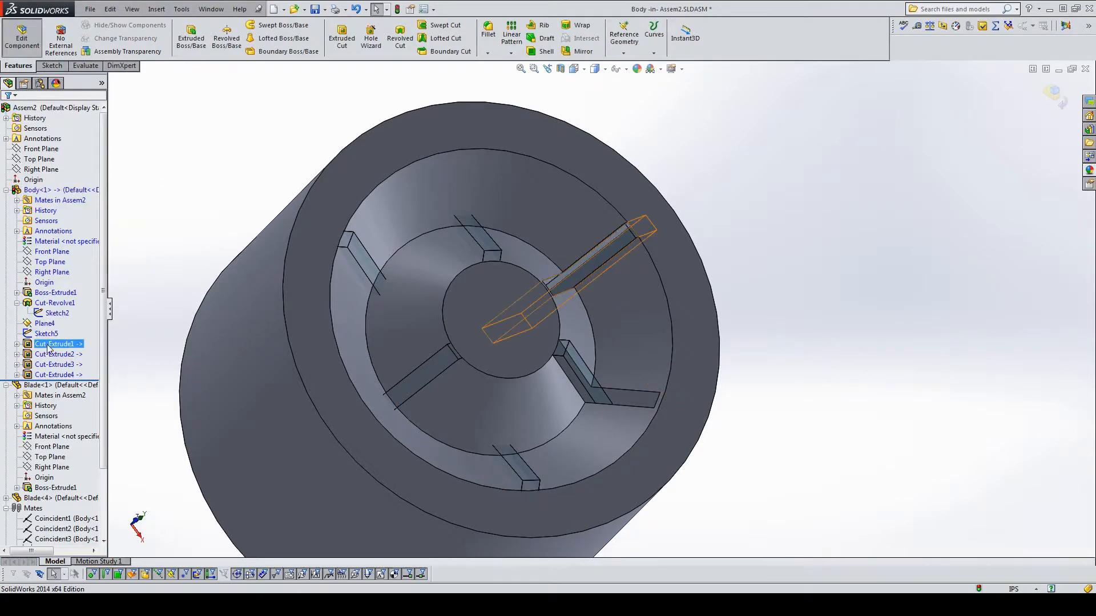
Step: Circular-pattern the four blade cuts around the body's outer circular edge with 3 equally spaced instances over 360°
ctrl+click(55, 364)
ctrl+click(57, 374)
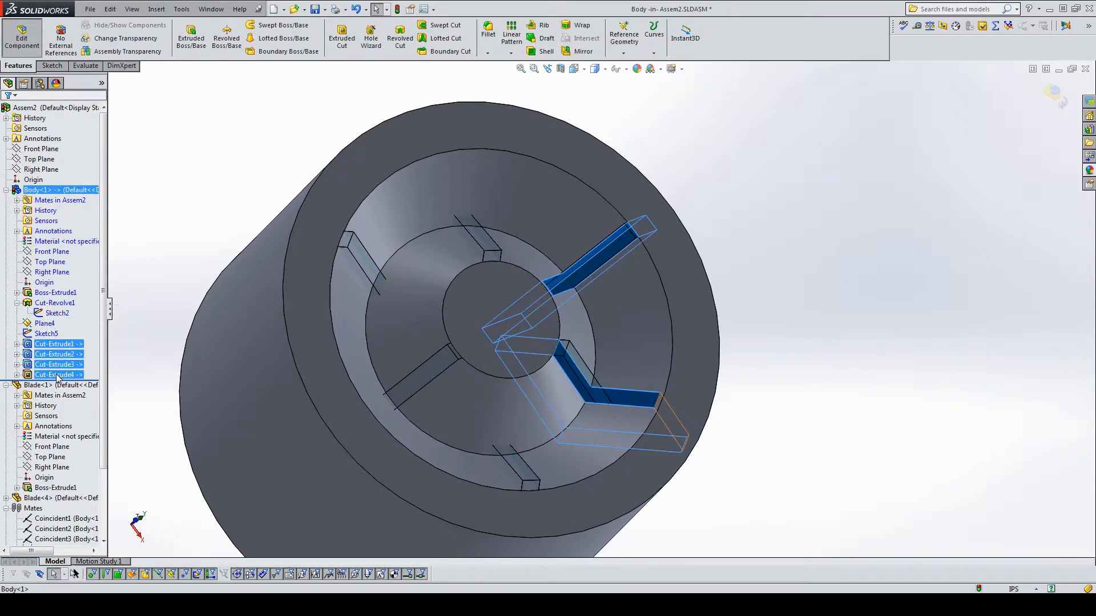
click(511, 54)
click(523, 76)
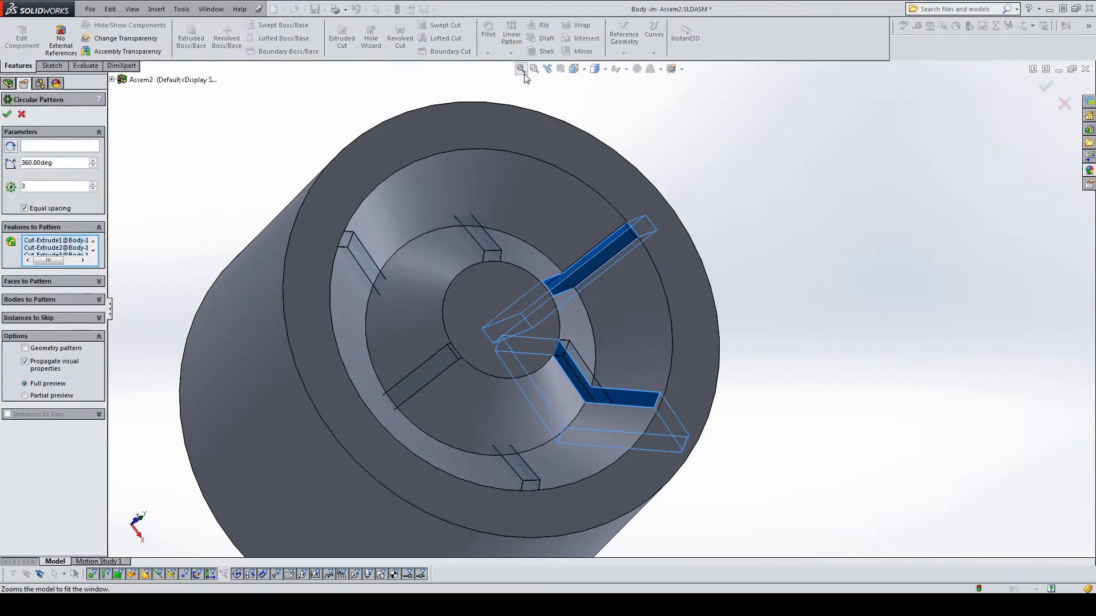
click(44, 147)
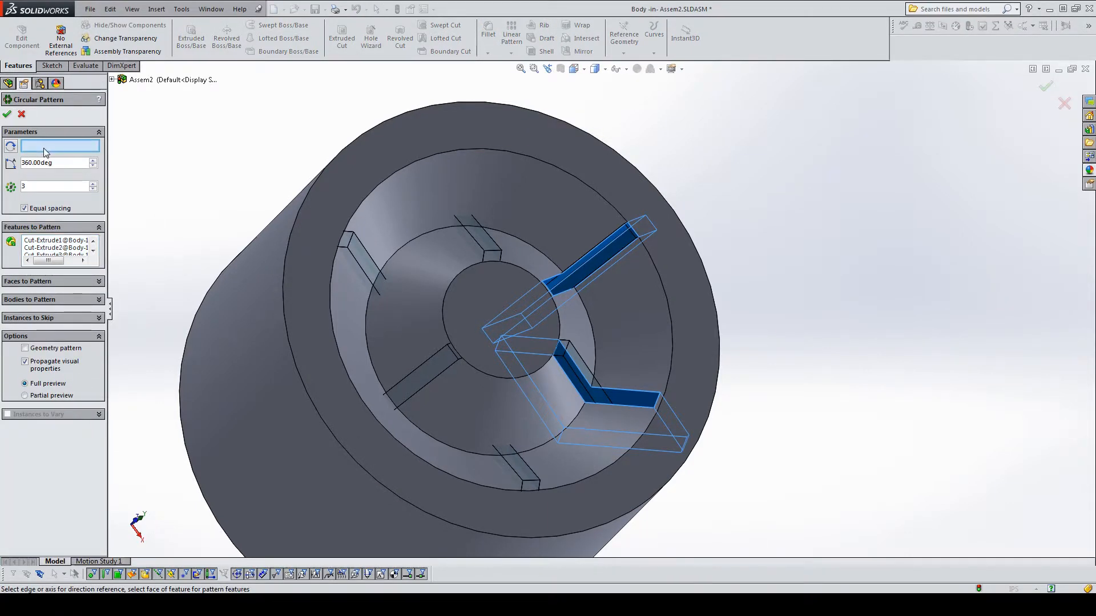
click(347, 145)
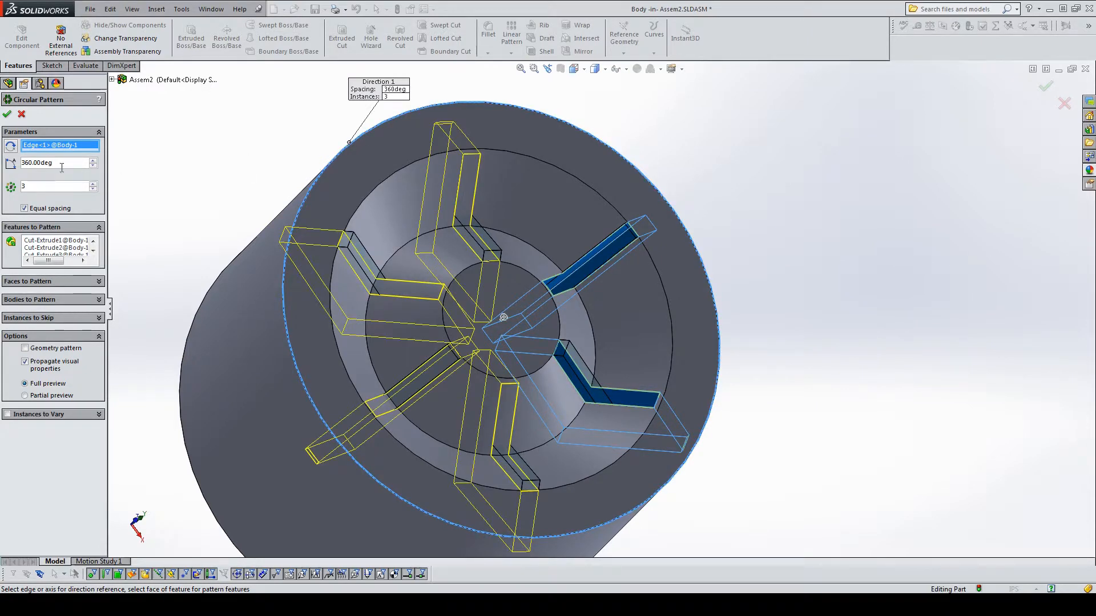
middle_drag(238, 186, 211, 173)
click(8, 116)
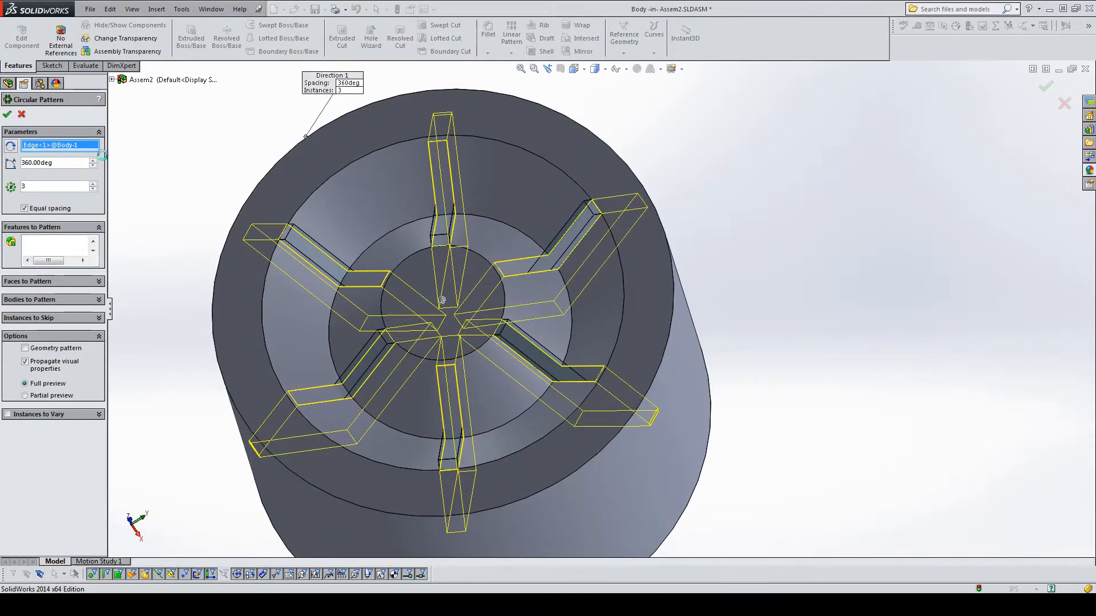
Step: Exit component editing of the body and inspect the slotted part with its blades from the front and back in the assembly
scroll(422, 275, up, 2)
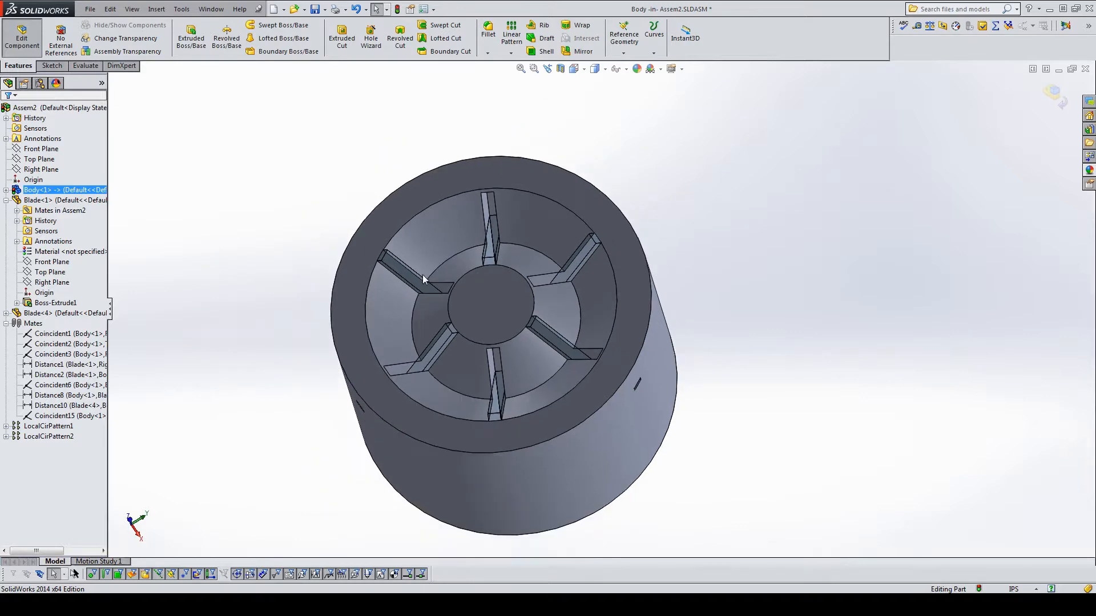
scroll(422, 275, down, 3)
click(1060, 100)
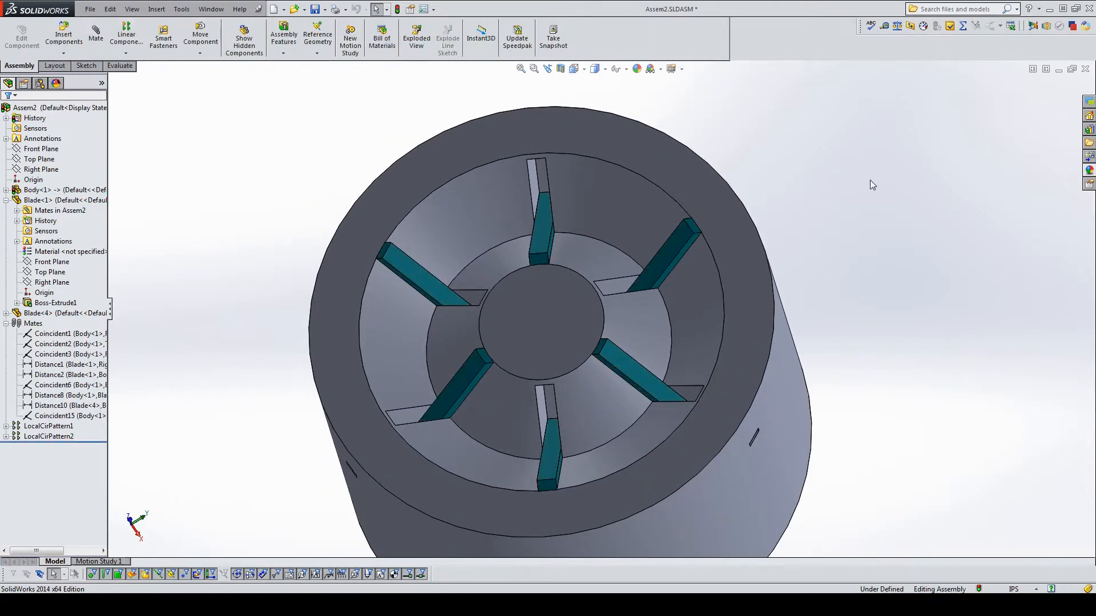
scroll(751, 320, up, 3)
middle_drag(738, 302, 767, 371)
middle_drag(374, 295, 260, 213)
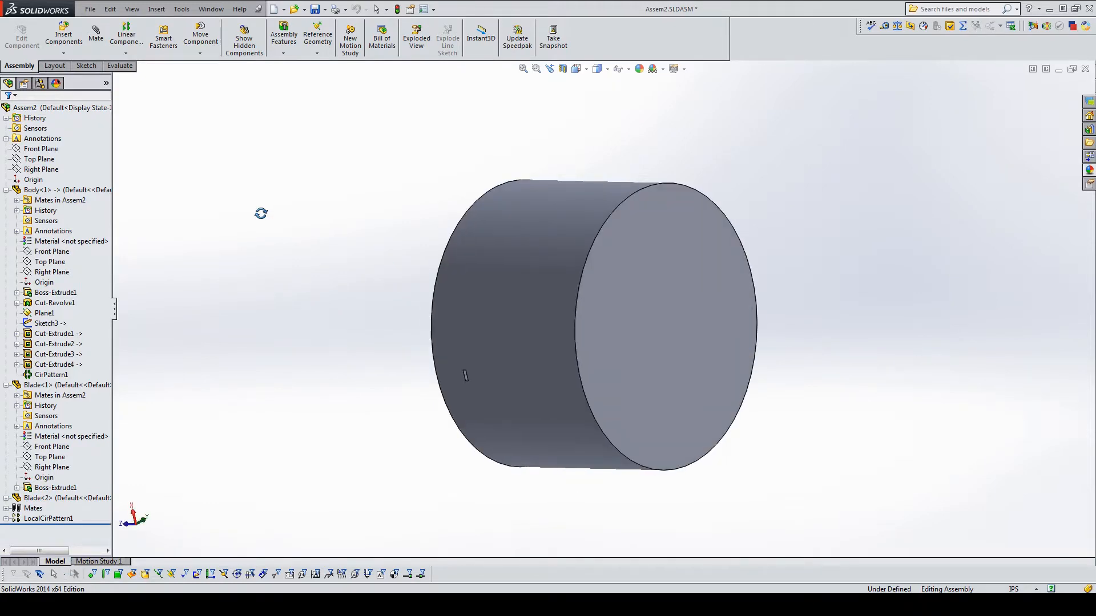
middle_drag(655, 326, 766, 364)
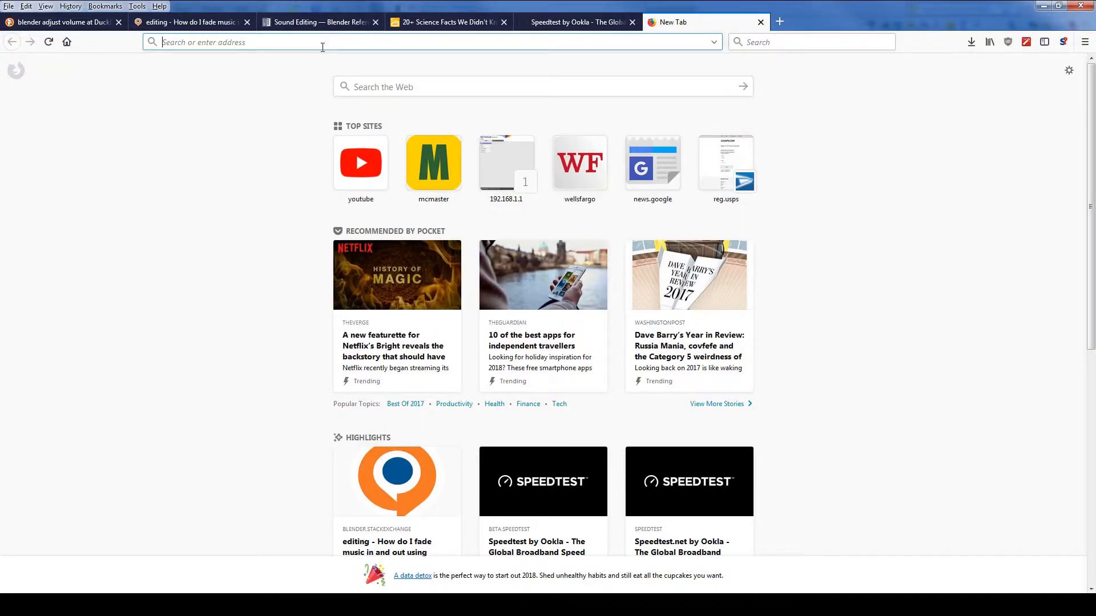
Step: Switch to the Firefox browser, open mcmaster.com and search its catalog for hex nuts
text(mcm)
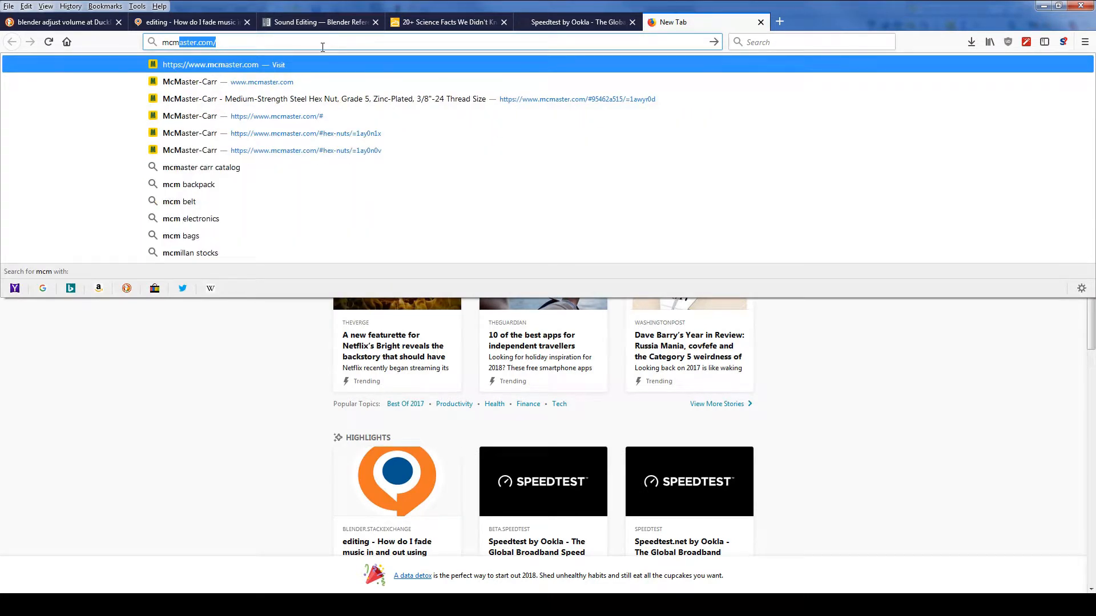
text(a)
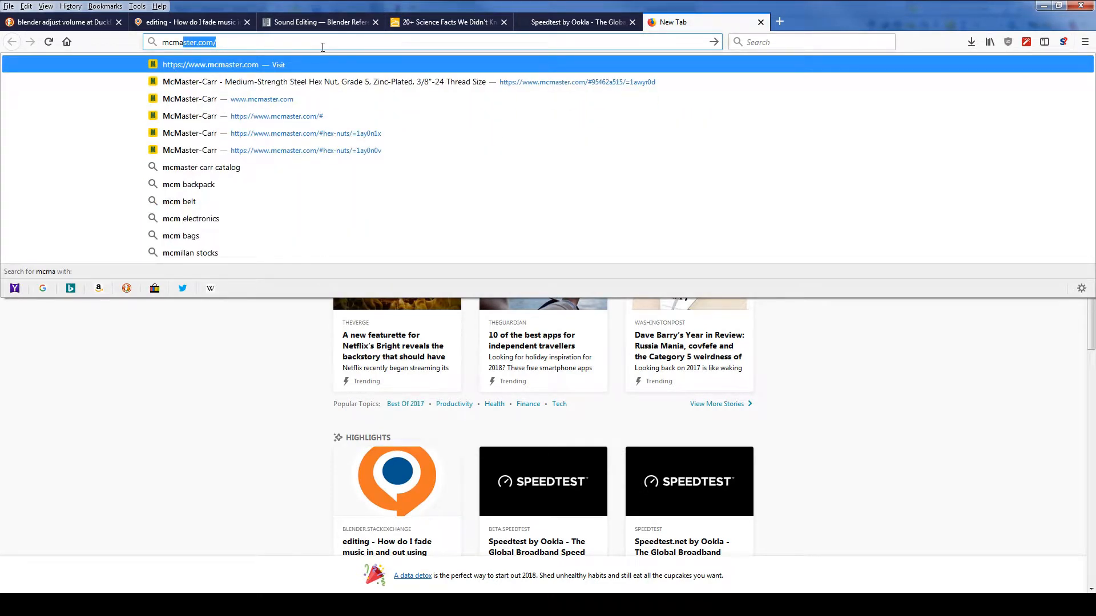
text(ster.c)
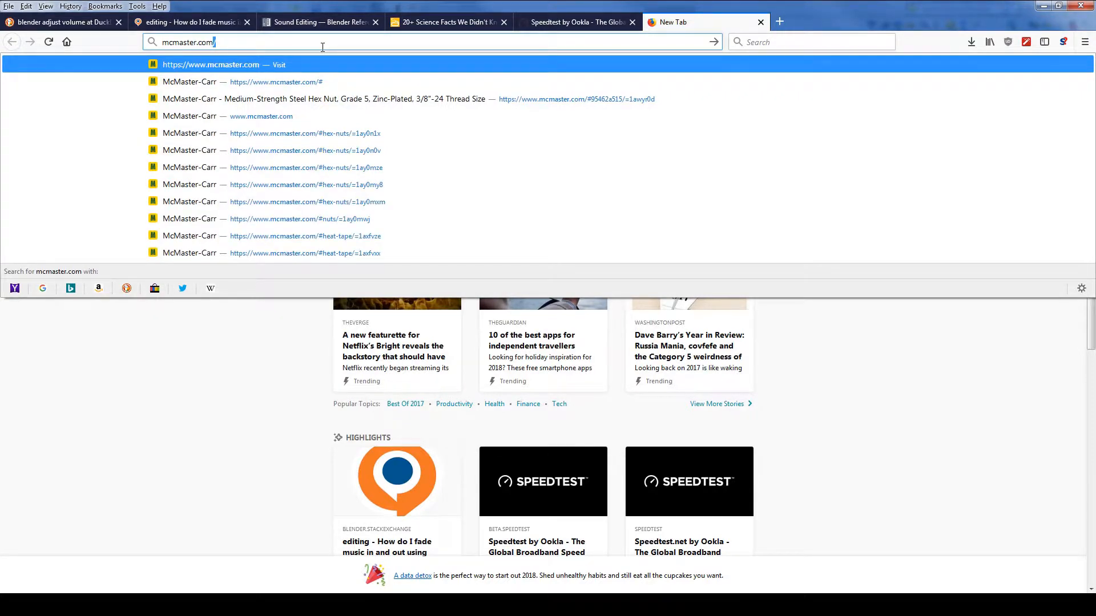
key(Return)
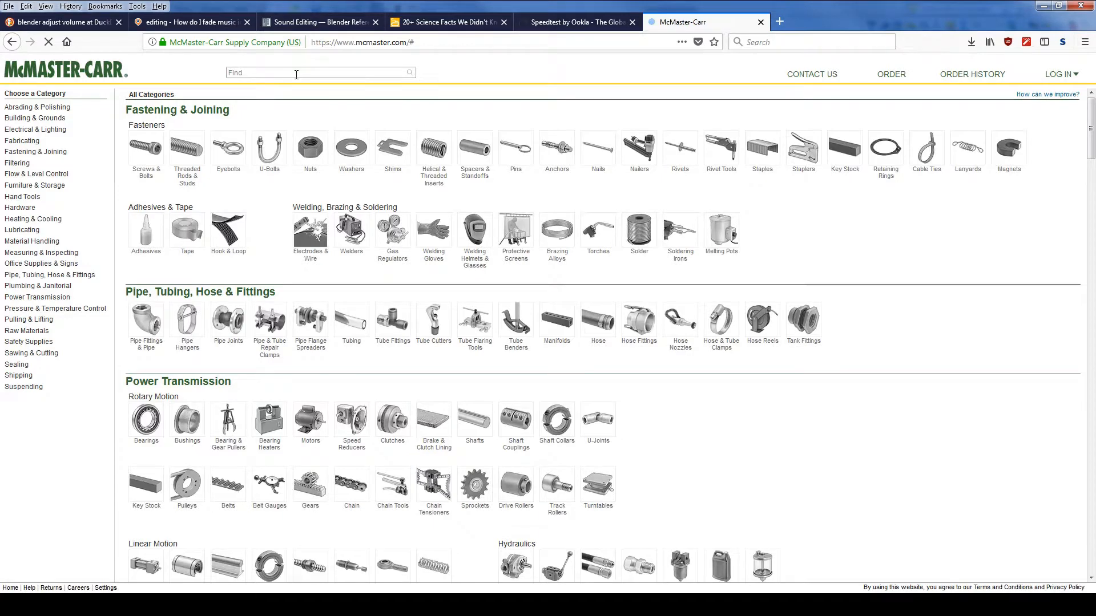
text(nut)
key(Return)
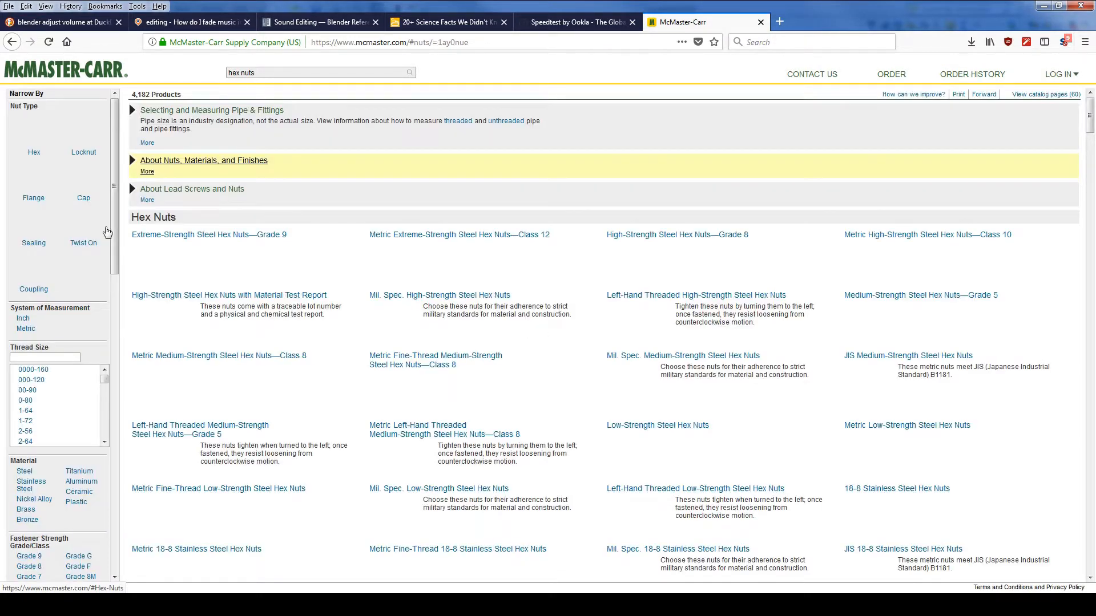
Step: Narrow the results to hex nuts, 3/8"-24 thread, medium-strength steel Grade 5, and open the product page of zinc-plated part 95462A515
click(43, 141)
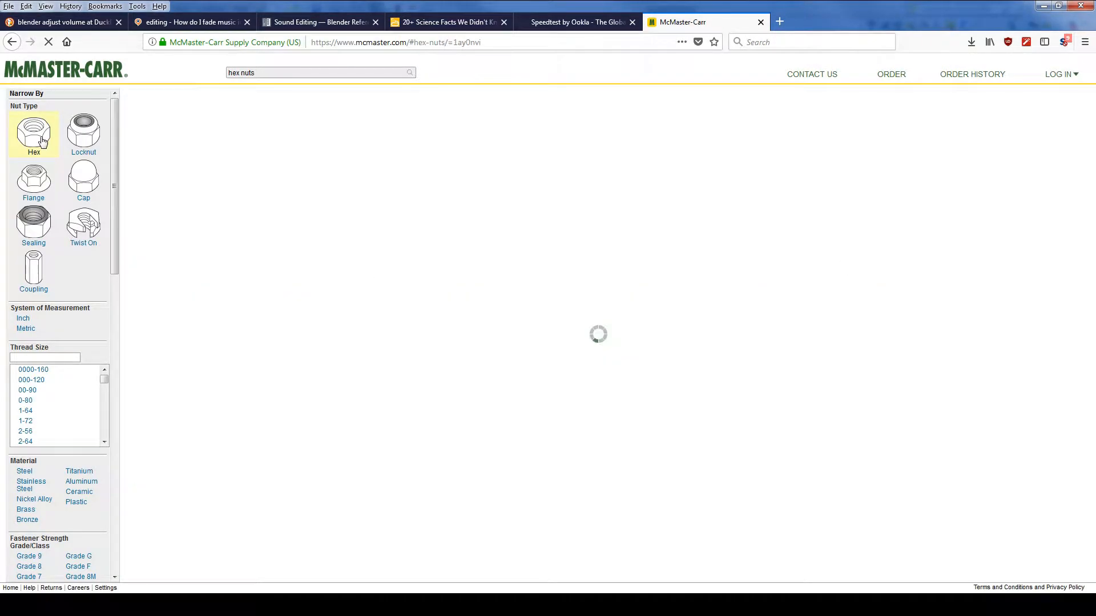
drag(105, 231, 70, 275)
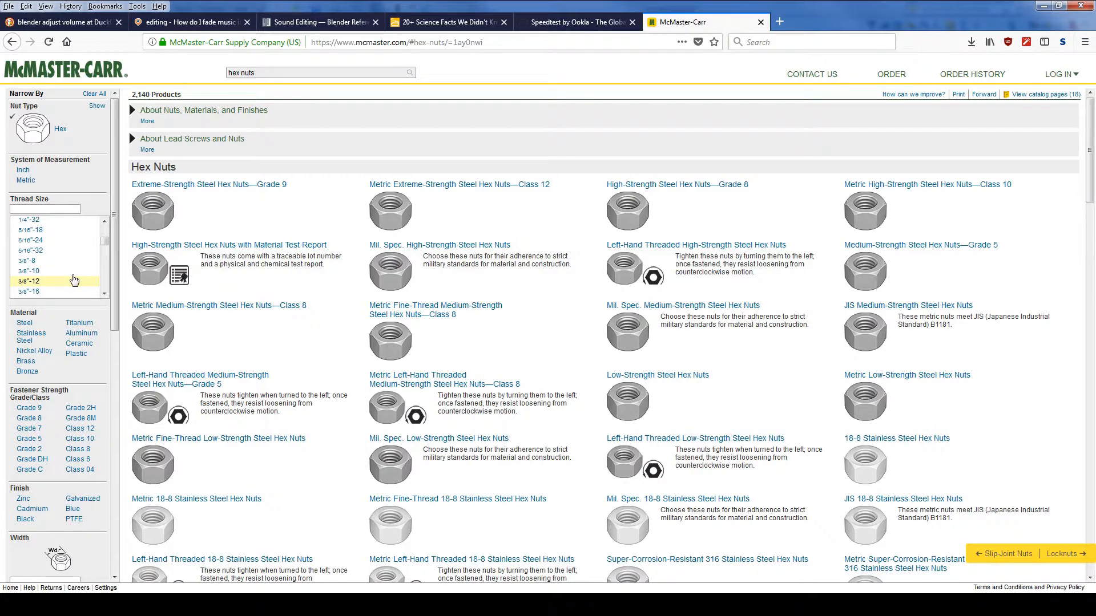
click(74, 280)
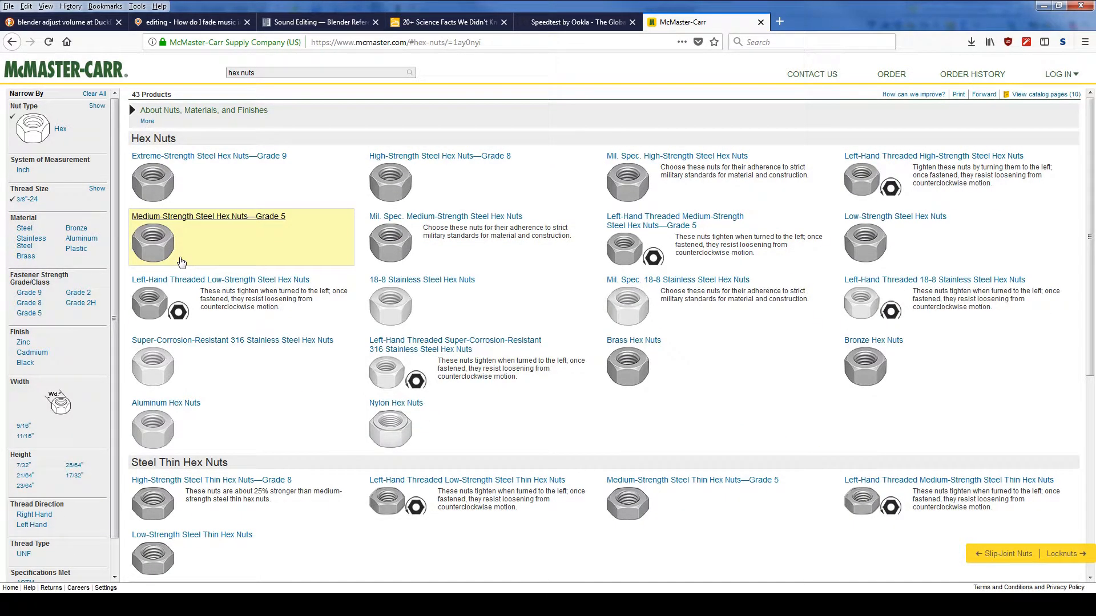
click(181, 262)
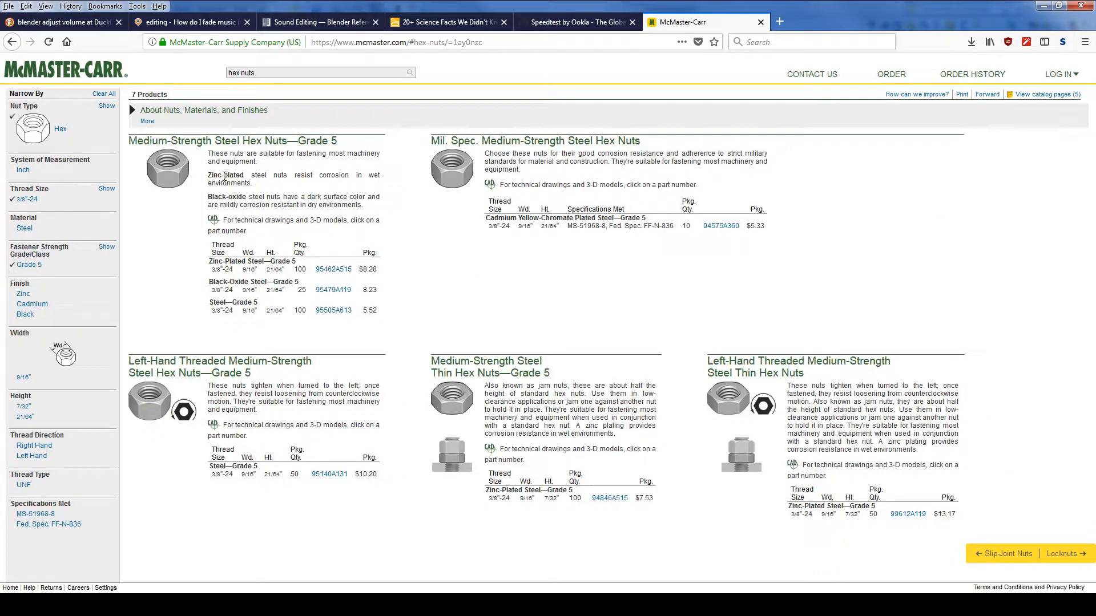
click(333, 269)
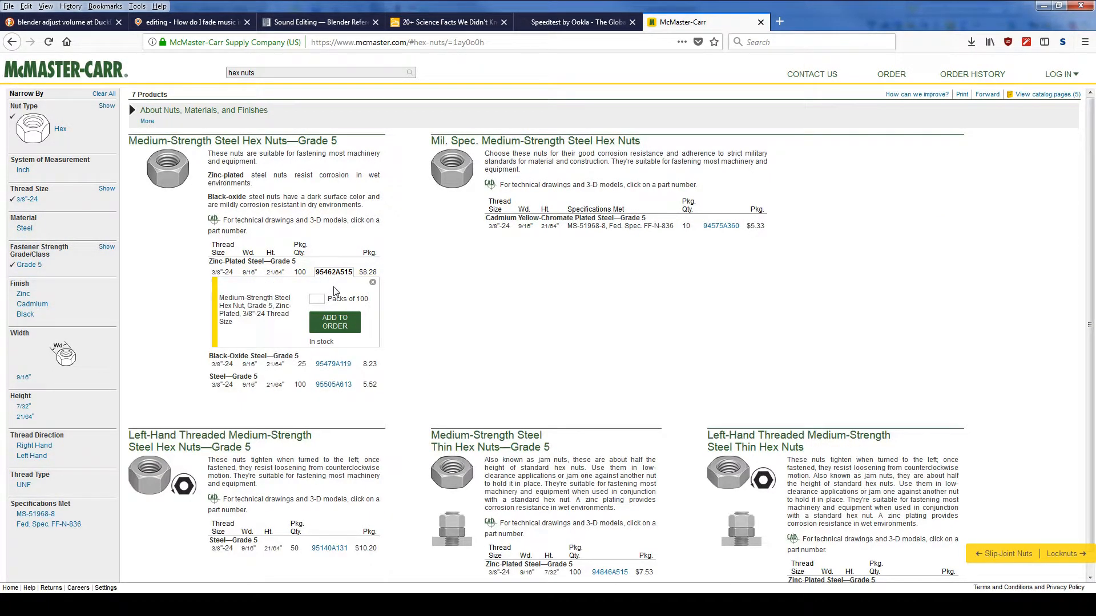
click(235, 289)
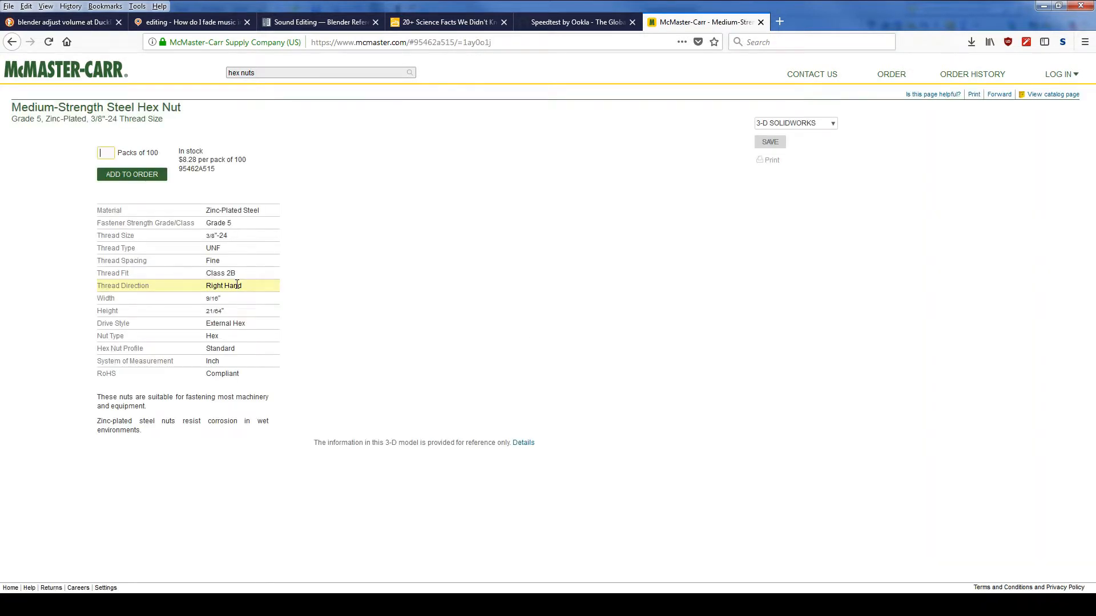
Step: Download the nut's 3-D Solidworks model and save it in the Videos\TubeReamer folder on DataDisk (E:)
click(832, 124)
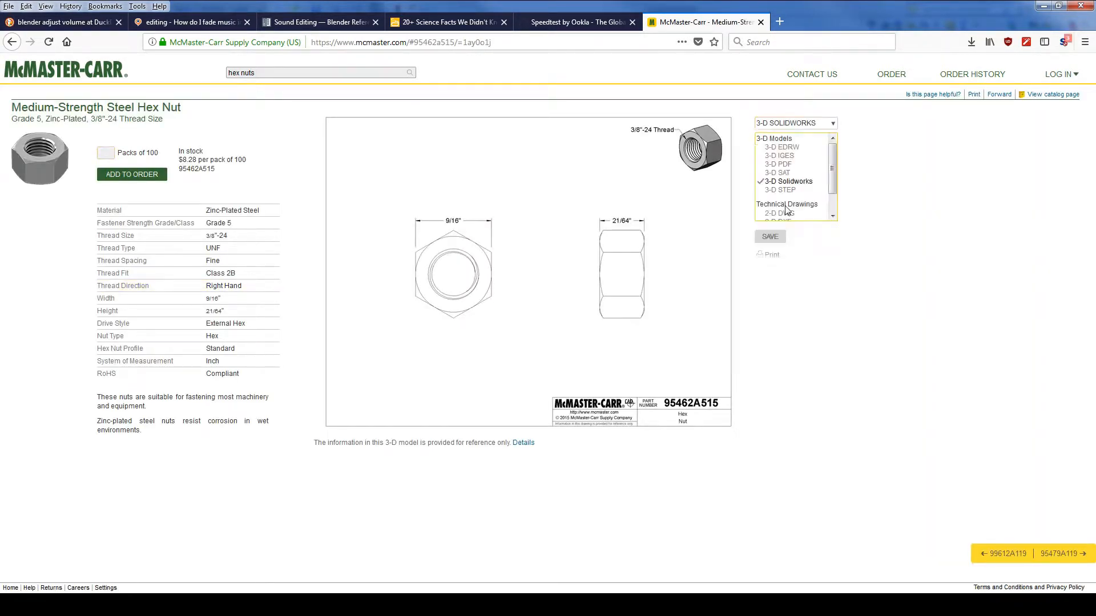
click(770, 236)
click(586, 254)
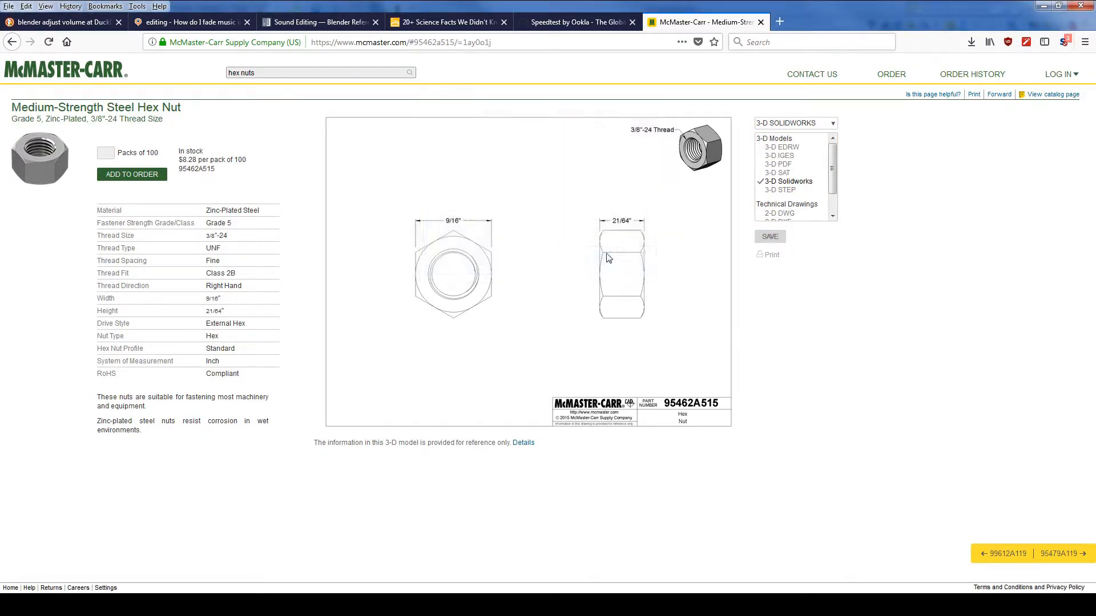
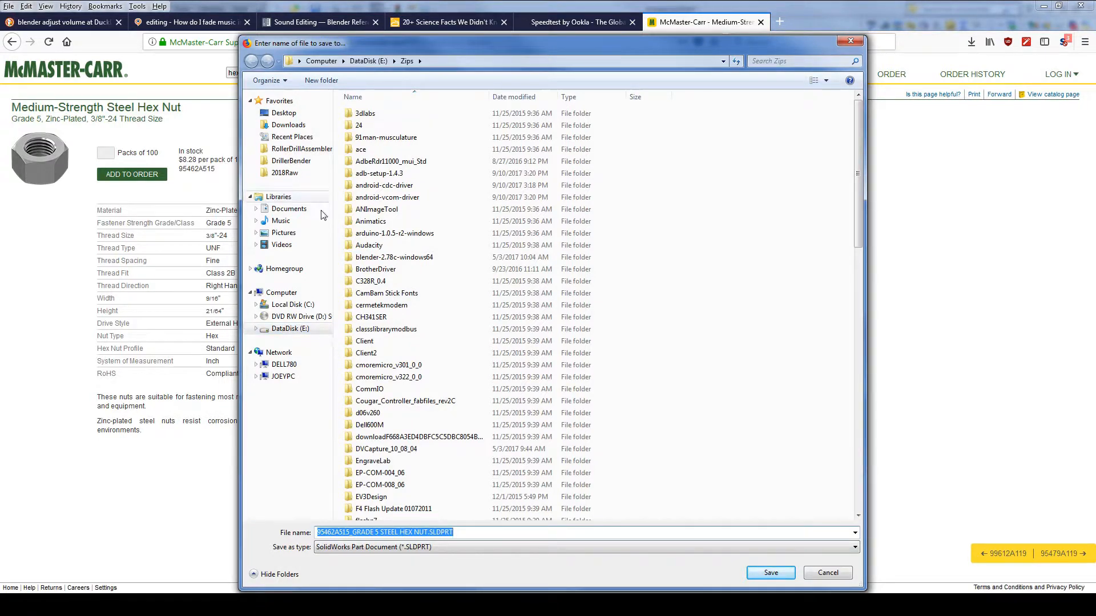
click(288, 330)
double_click(365, 330)
double_click(372, 137)
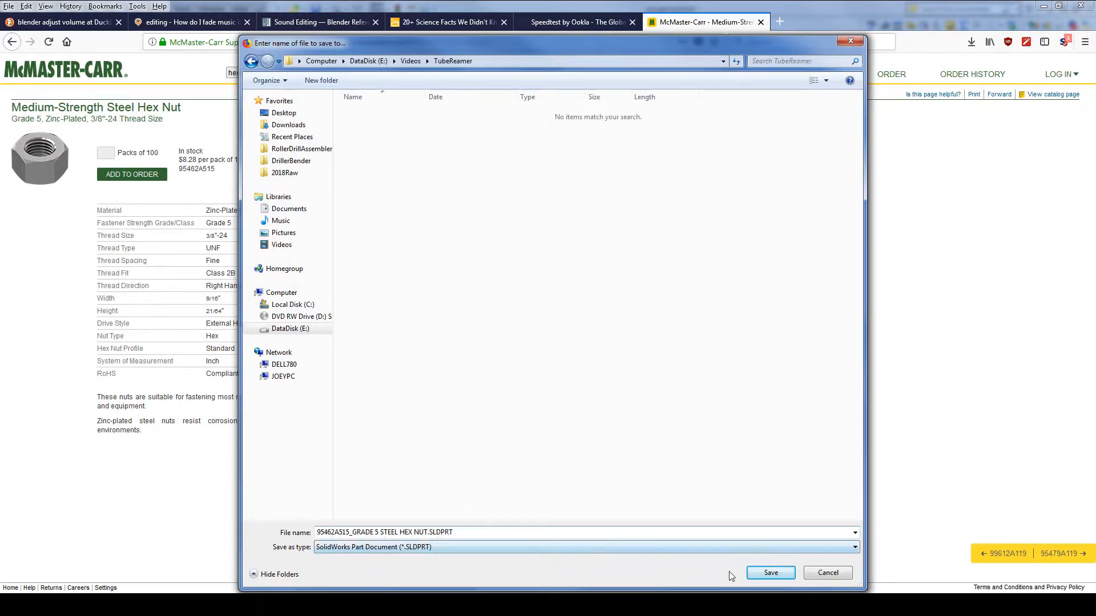
click(771, 573)
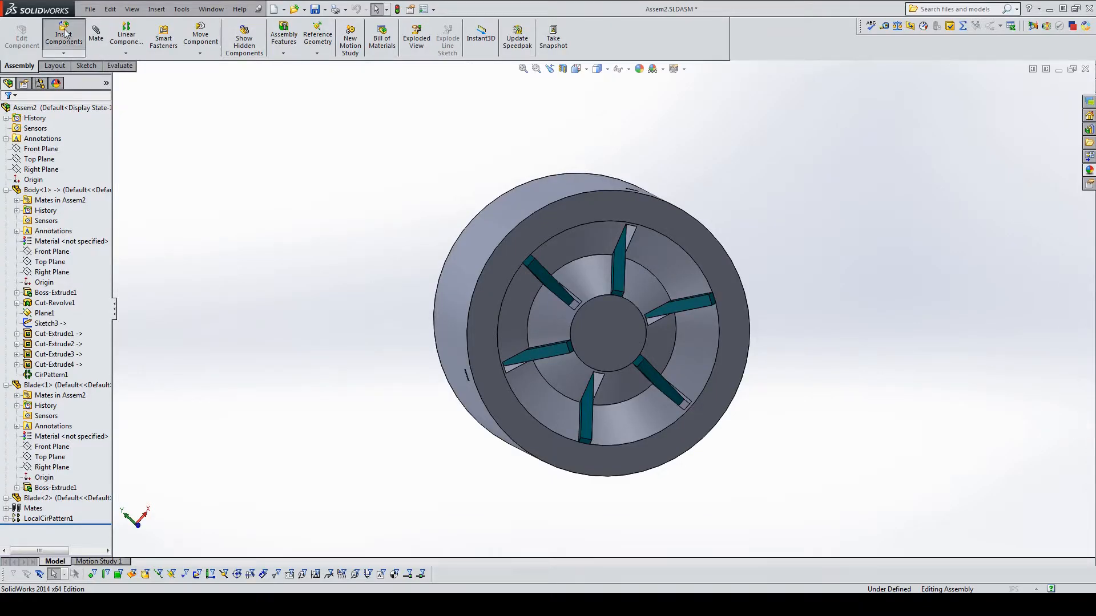
Step: Switch back to SolidWorks and insert 95462A515_GRADE 5 STEEL HEX NUT.SLDPRT from the Videos\TubeReamer folder, placing it beside the body
click(63, 34)
click(60, 306)
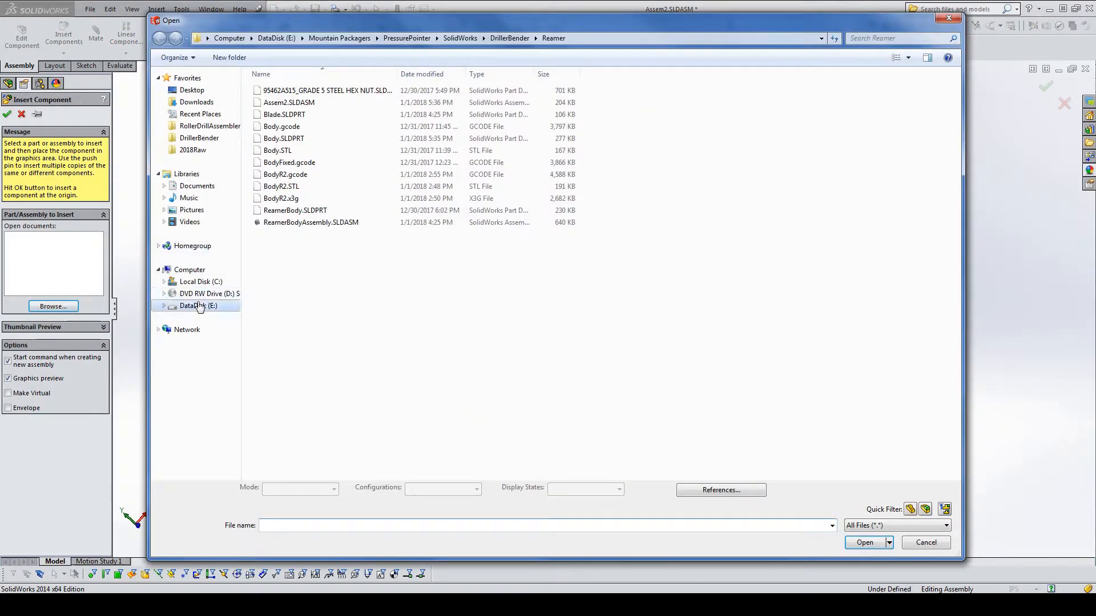
click(199, 306)
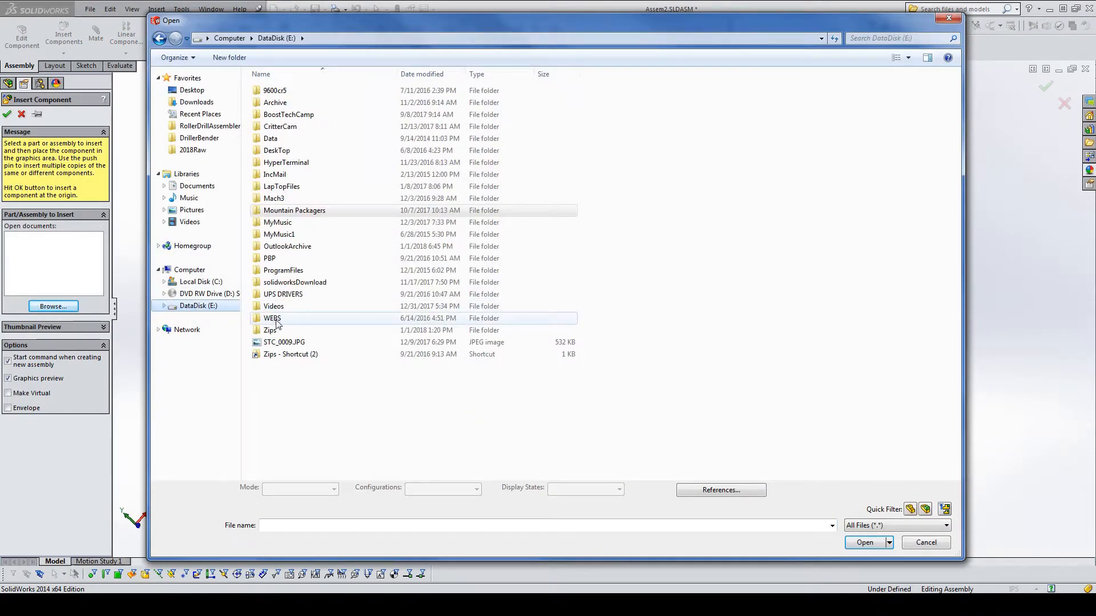
double_click(277, 312)
double_click(288, 133)
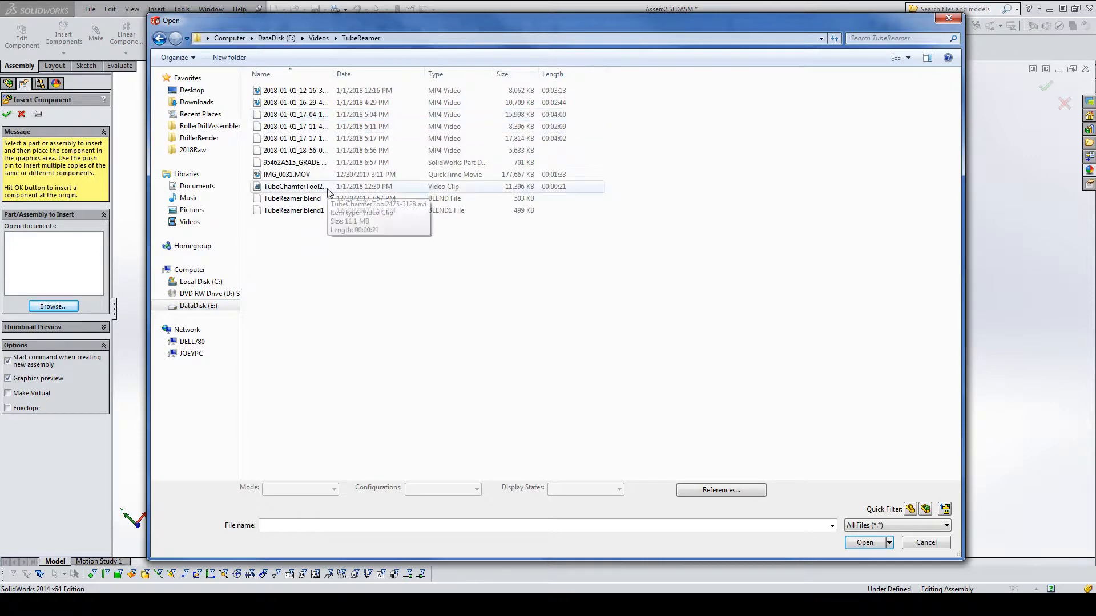
click(294, 162)
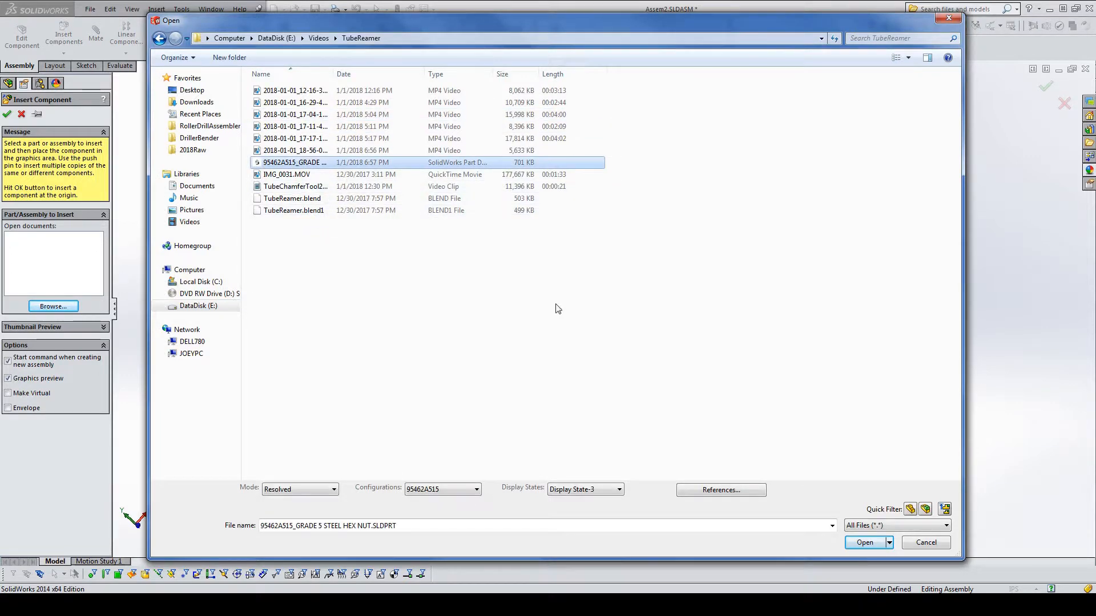
click(860, 543)
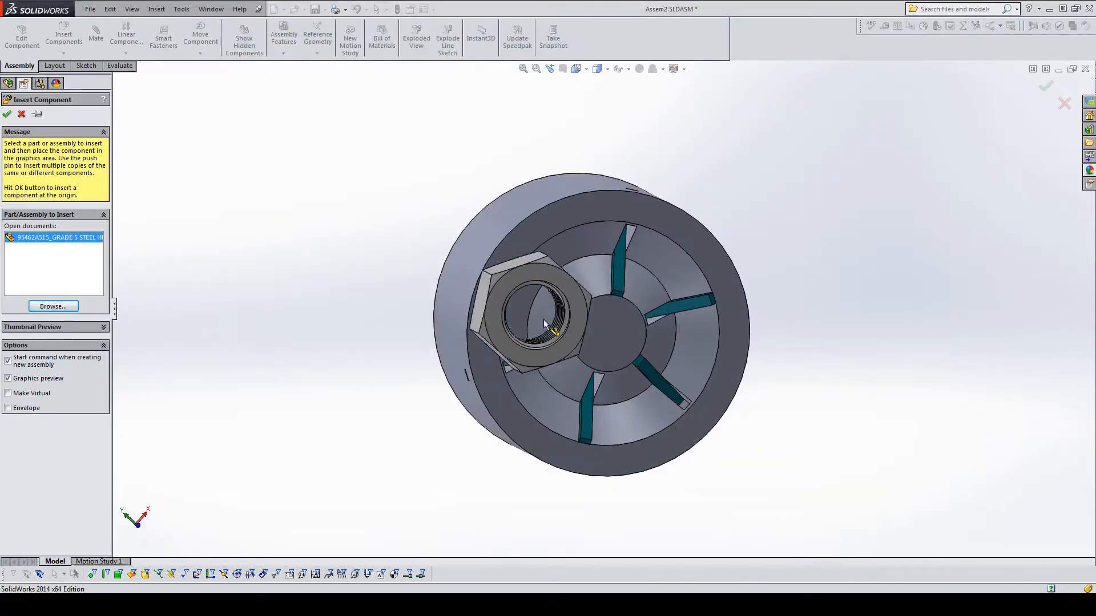
click(412, 285)
Step: Mate the hex nut's threaded hole edge concentric with the circular edge of the body's flat end face
middle_drag(471, 303, 353, 351)
scroll(744, 312, down, 4)
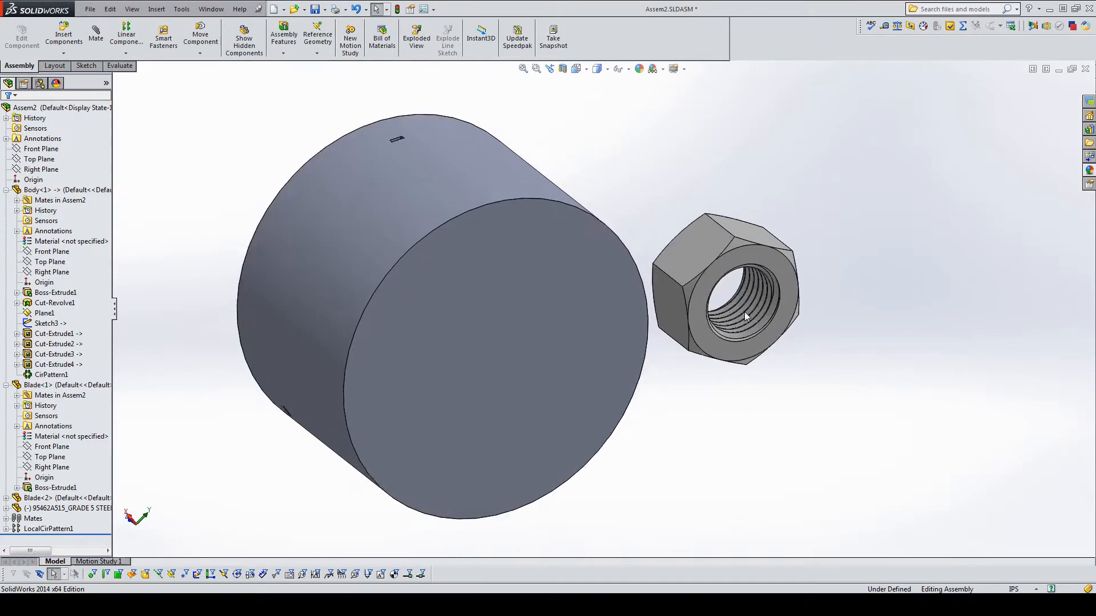
scroll(720, 291, up, 2)
scroll(725, 289, down, 1)
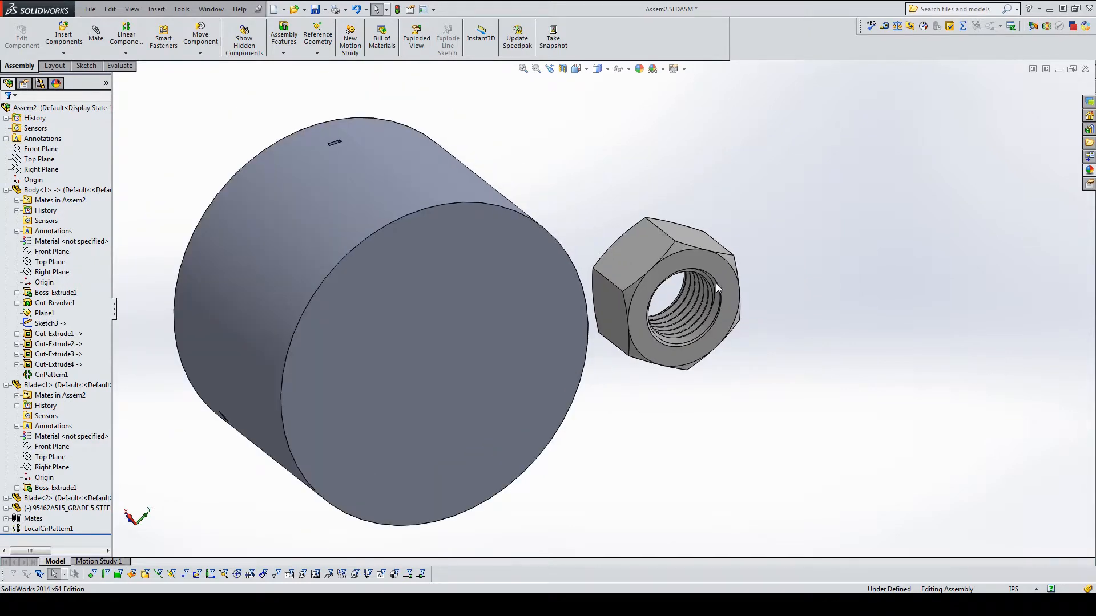
click(96, 35)
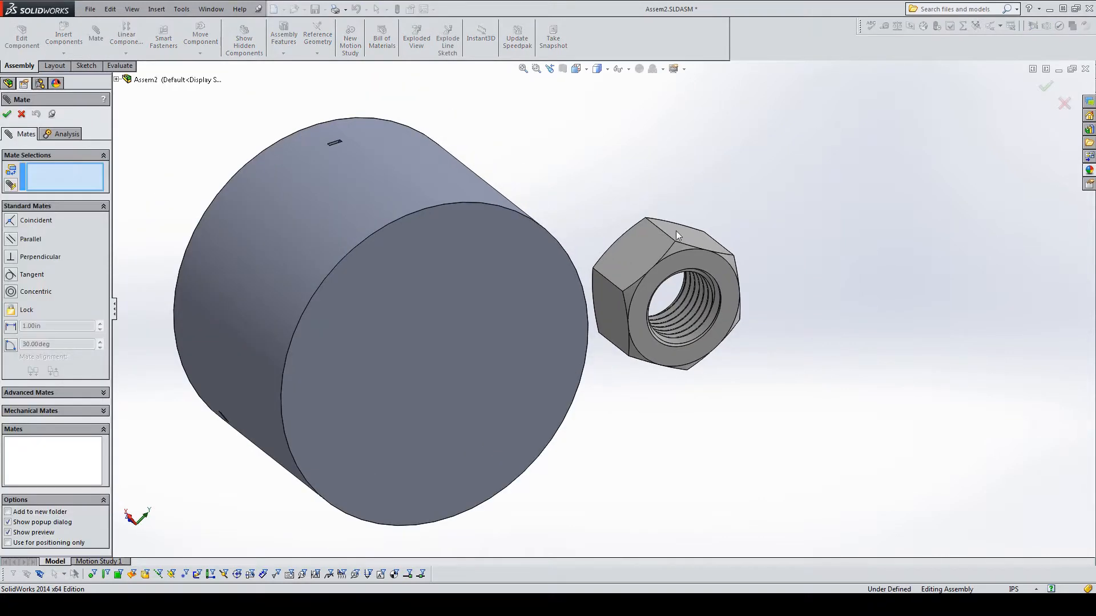
click(699, 269)
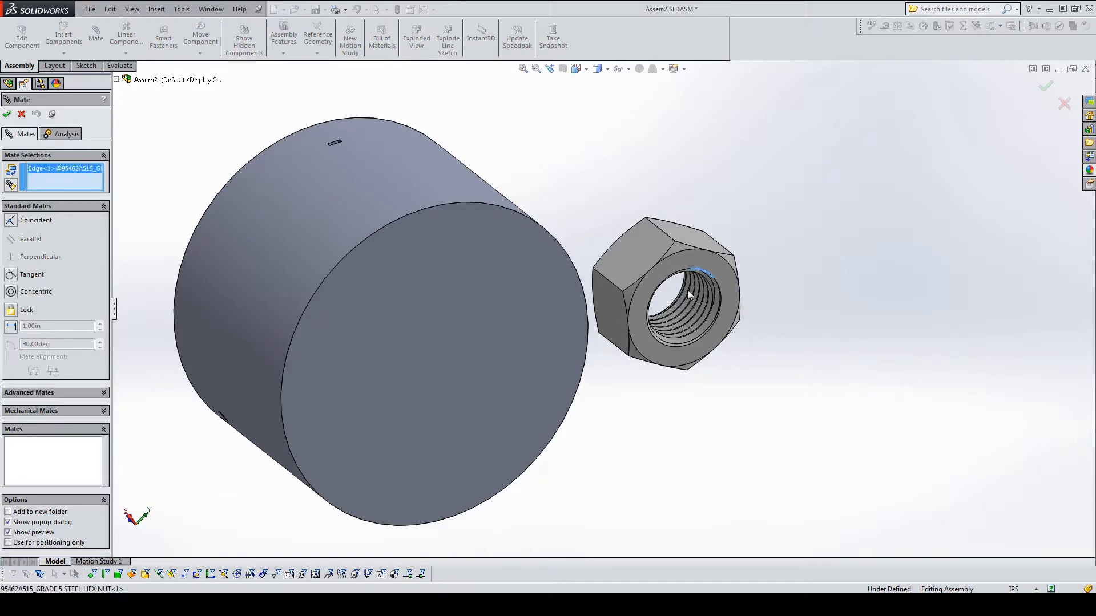
click(475, 203)
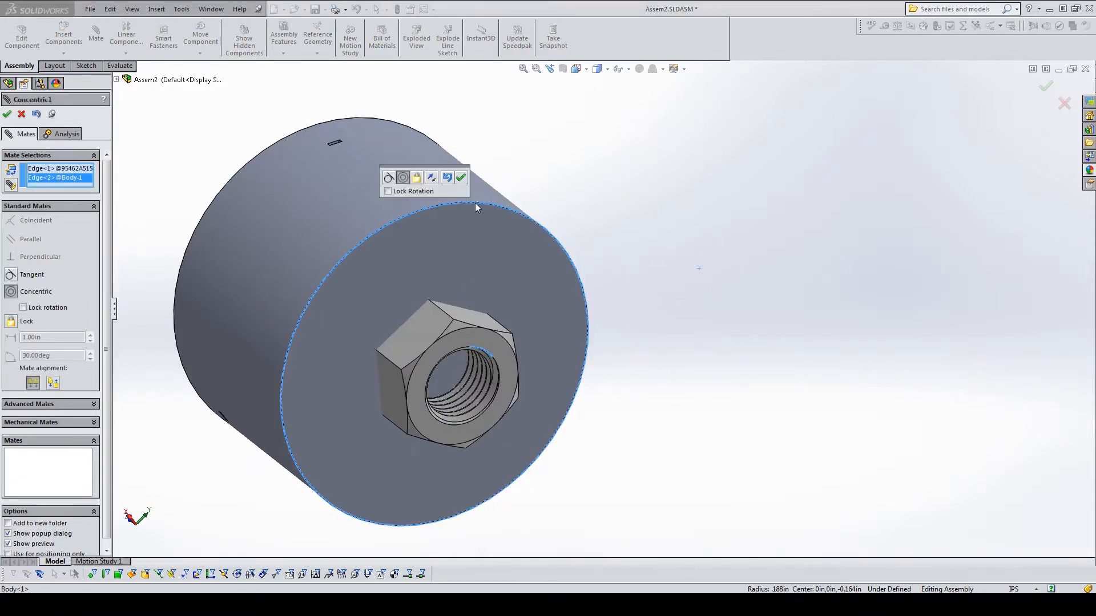
click(461, 178)
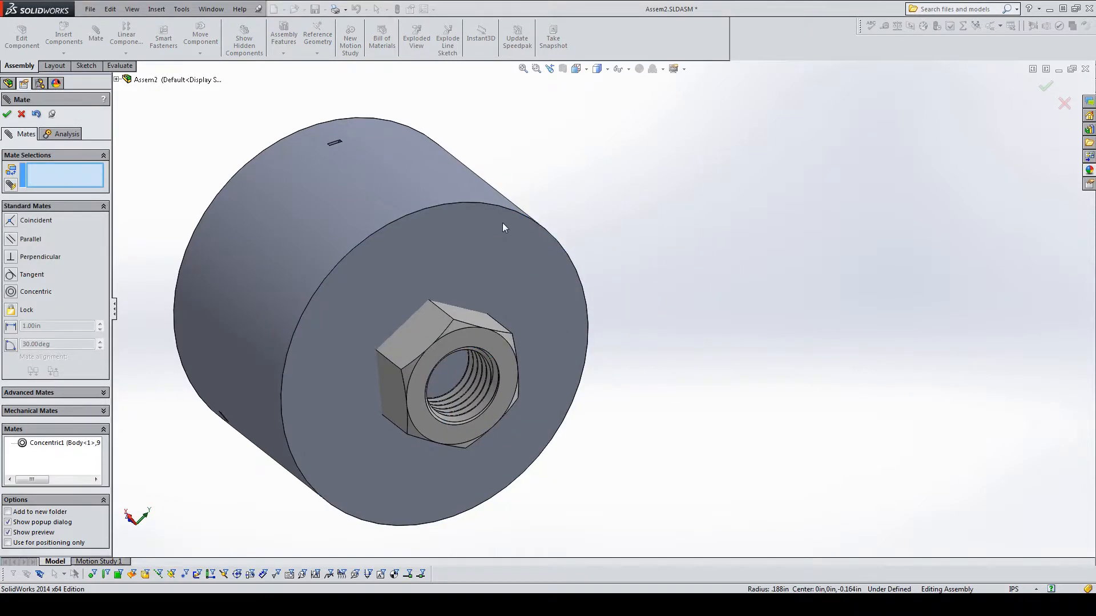
Step: Add a 0.10 in distance mate between the nut's outer face and the body's end face, flipped so the nut sits inside the body
click(478, 339)
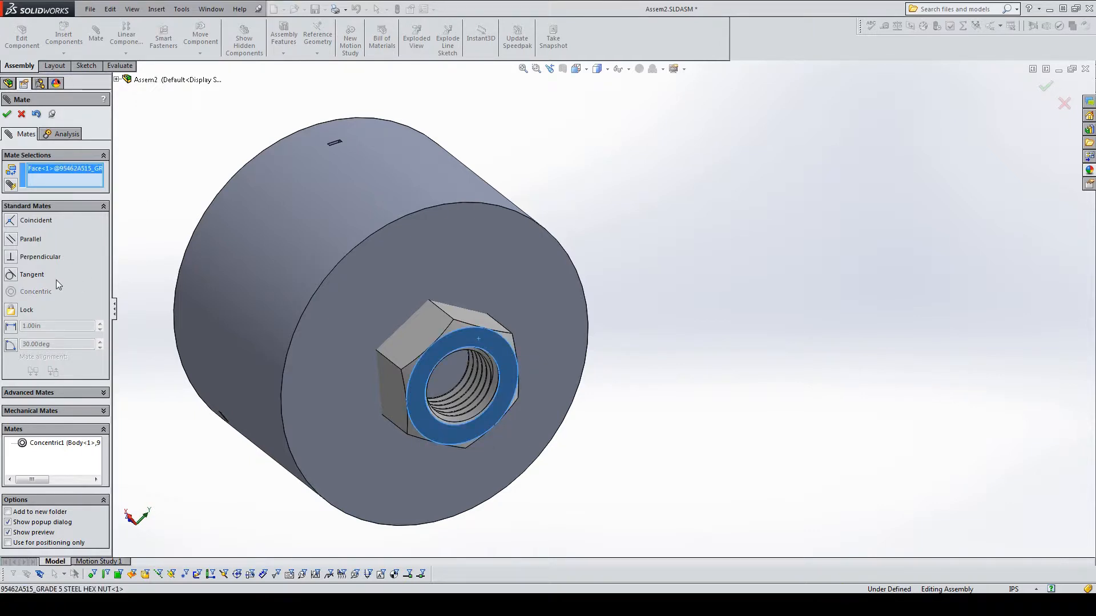
click(372, 294)
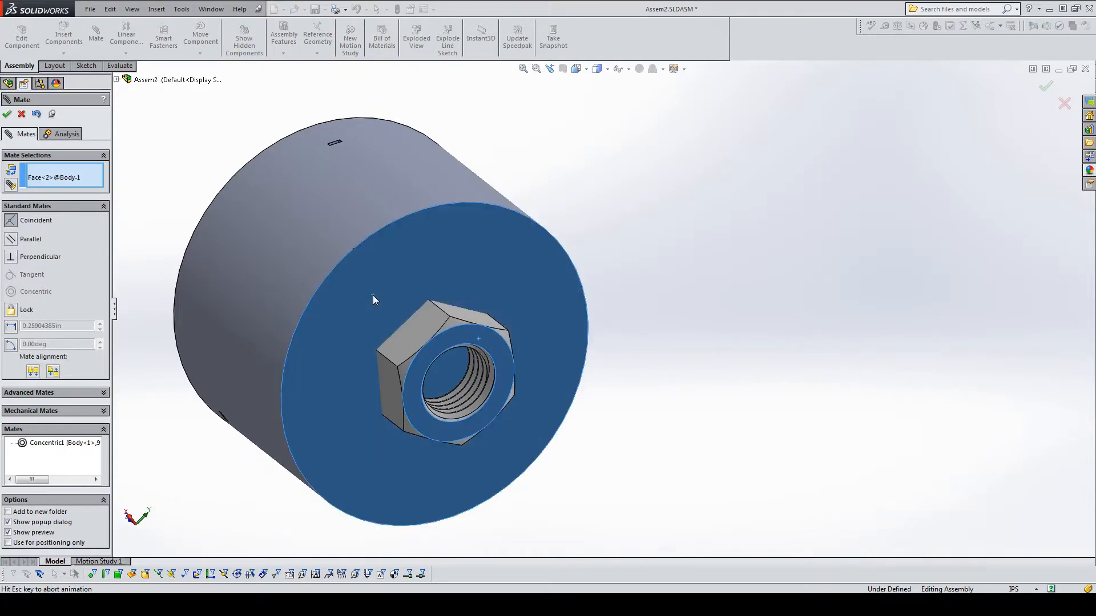
click(290, 329)
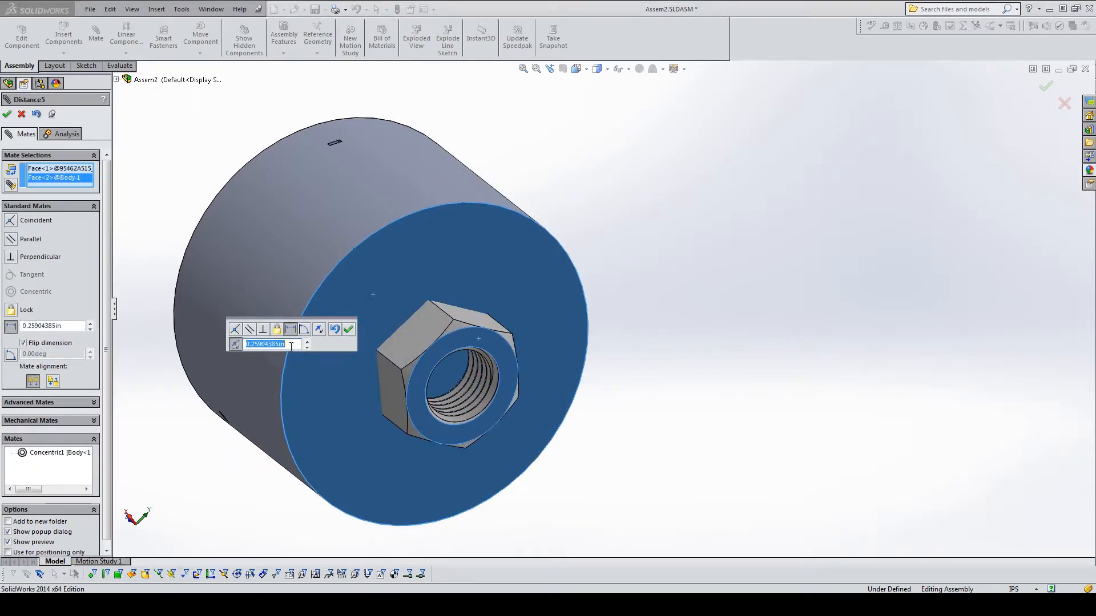
text(0.1)
key(Return)
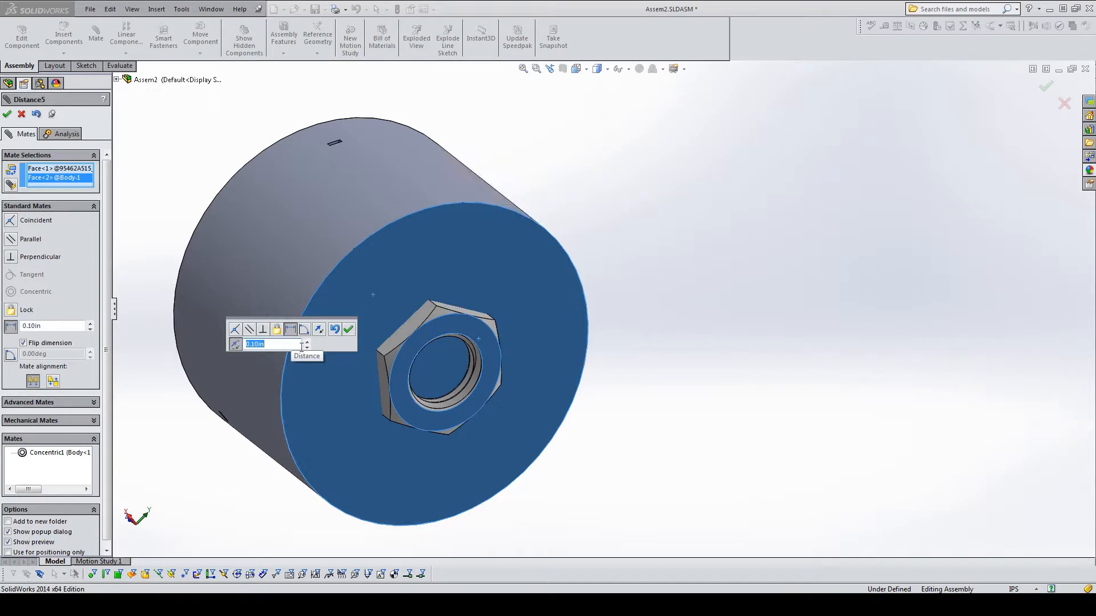
click(234, 344)
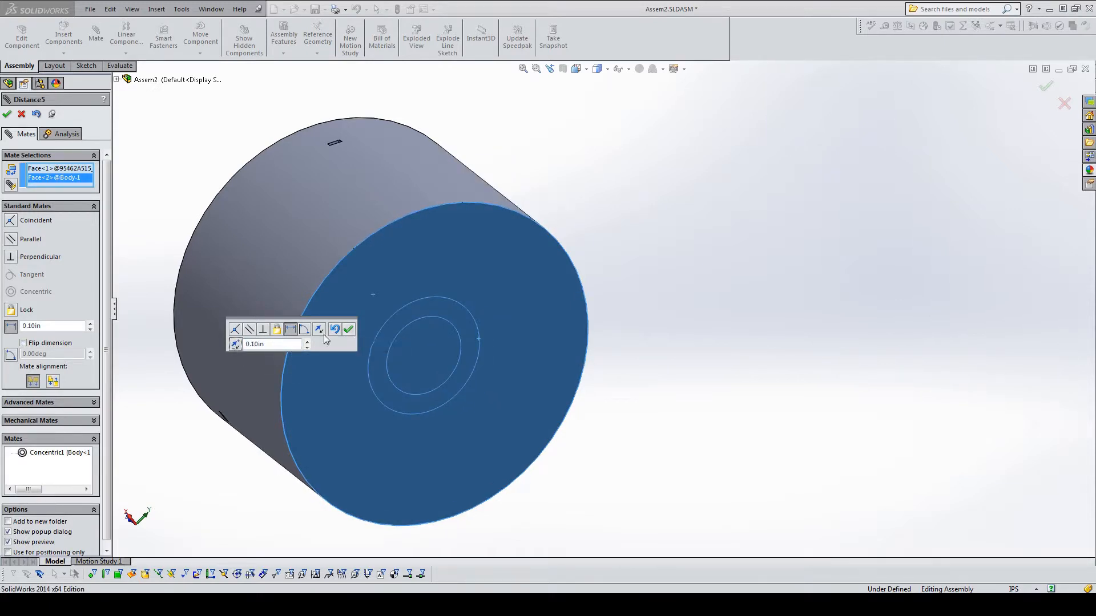
click(347, 329)
Step: Finish mating and inspect the nut's position inside the body in wireframe display, restoring the shaded-with-edges display
middle_drag(380, 329, 436, 374)
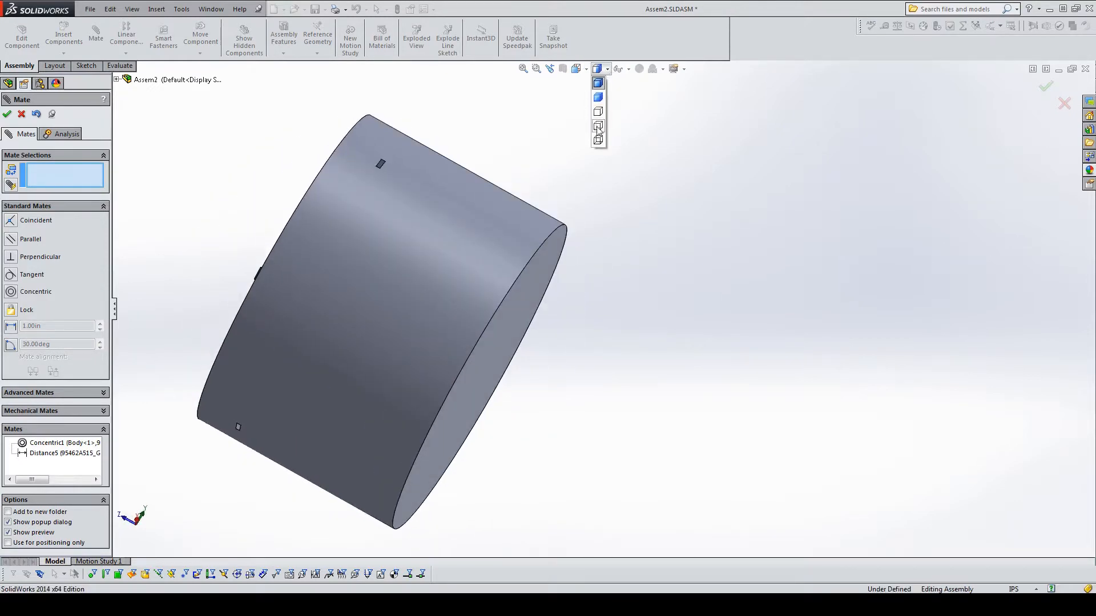
click(598, 127)
middle_drag(582, 217, 549, 184)
click(10, 114)
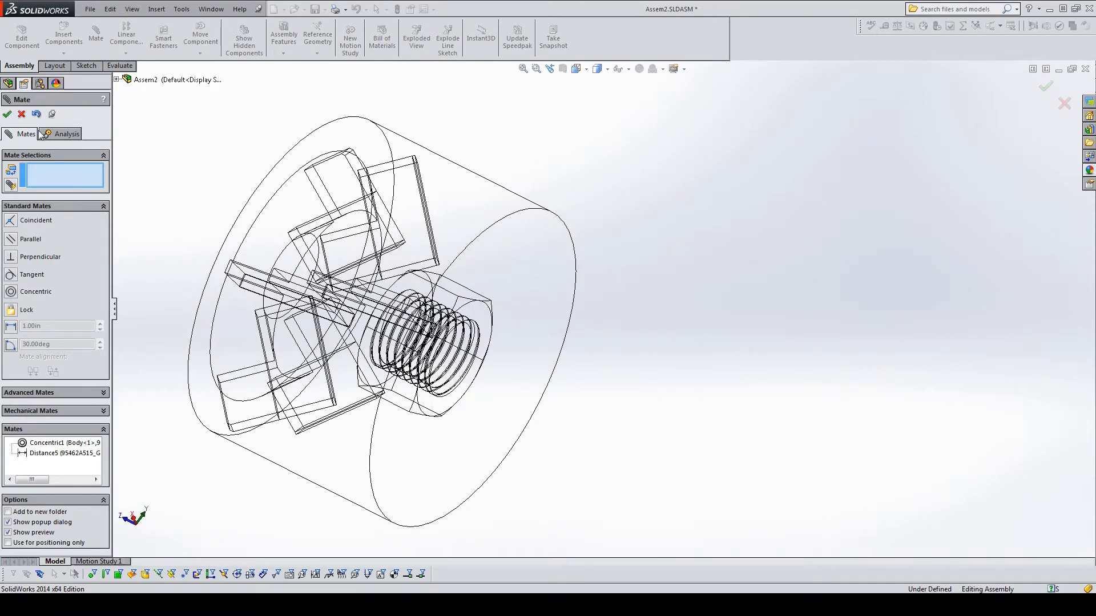
click(597, 68)
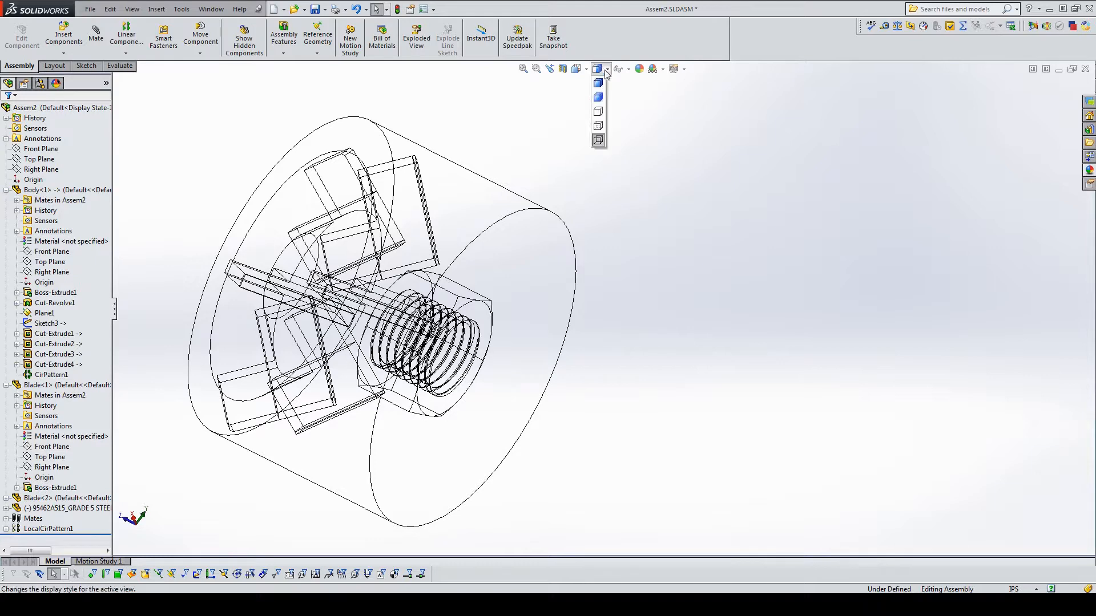
click(598, 97)
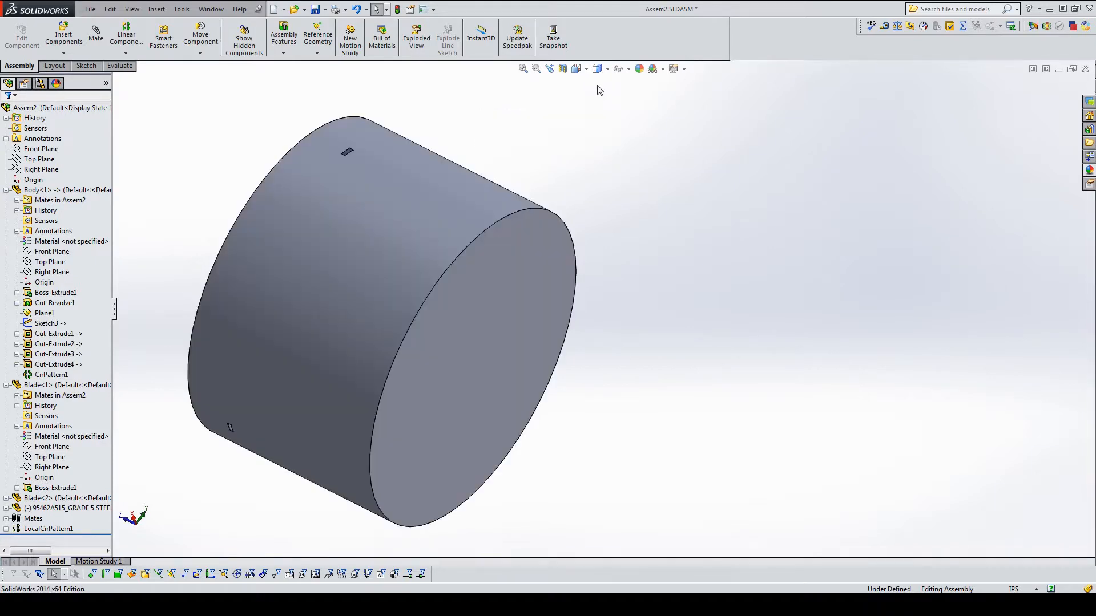
click(468, 370)
click(520, 338)
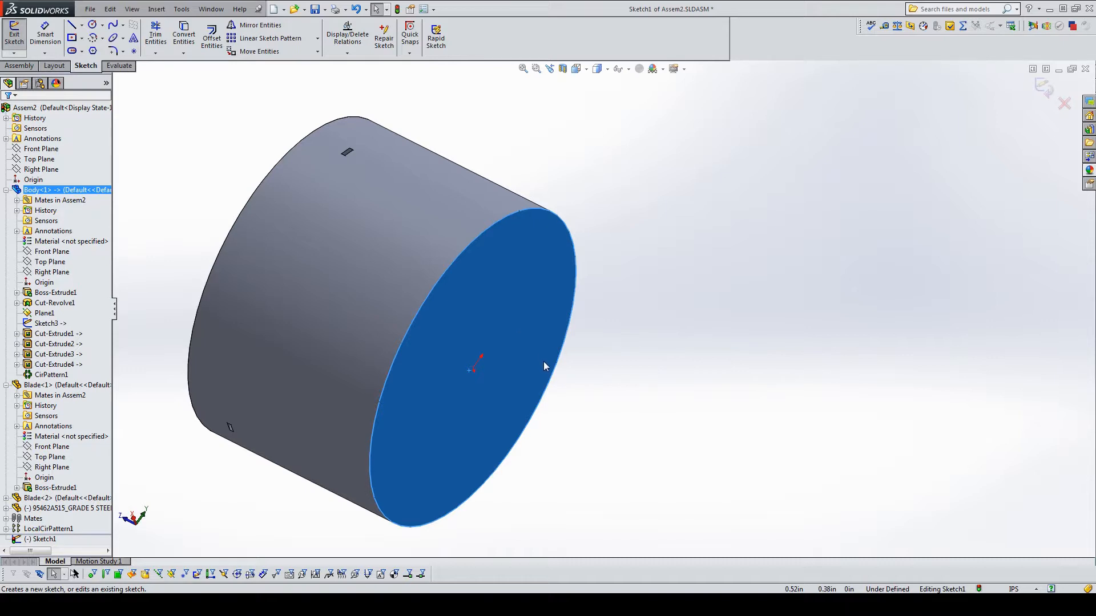
click(1063, 103)
Step: Edit the body part in the assembly and sketch a 0.38 in diameter circle at the origin on its flat end face
click(460, 153)
right_click(453, 152)
click(464, 159)
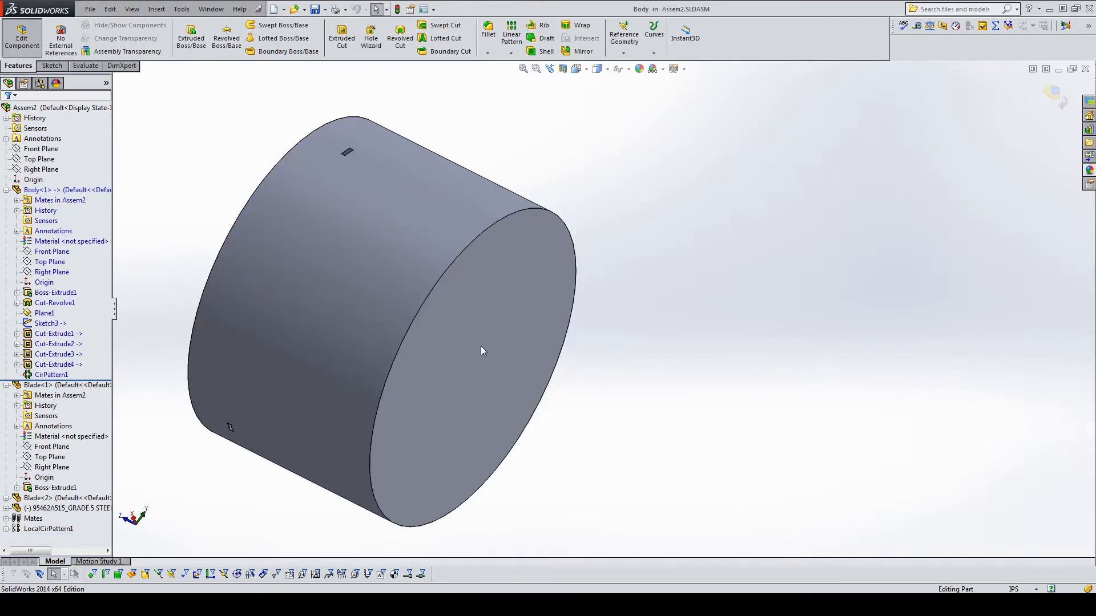
click(481, 352)
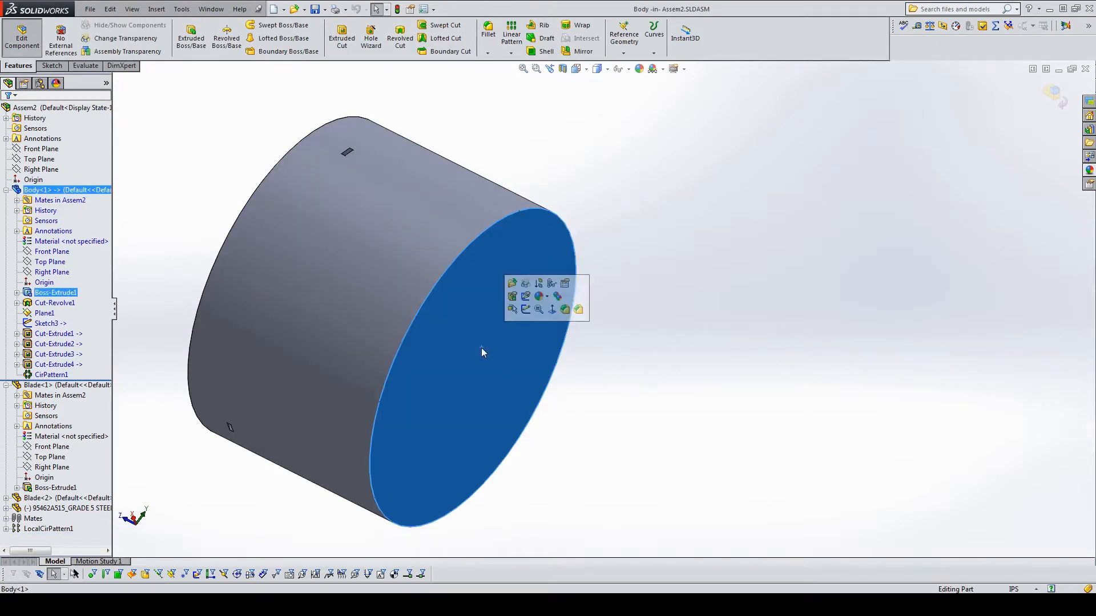
click(526, 312)
key(space)
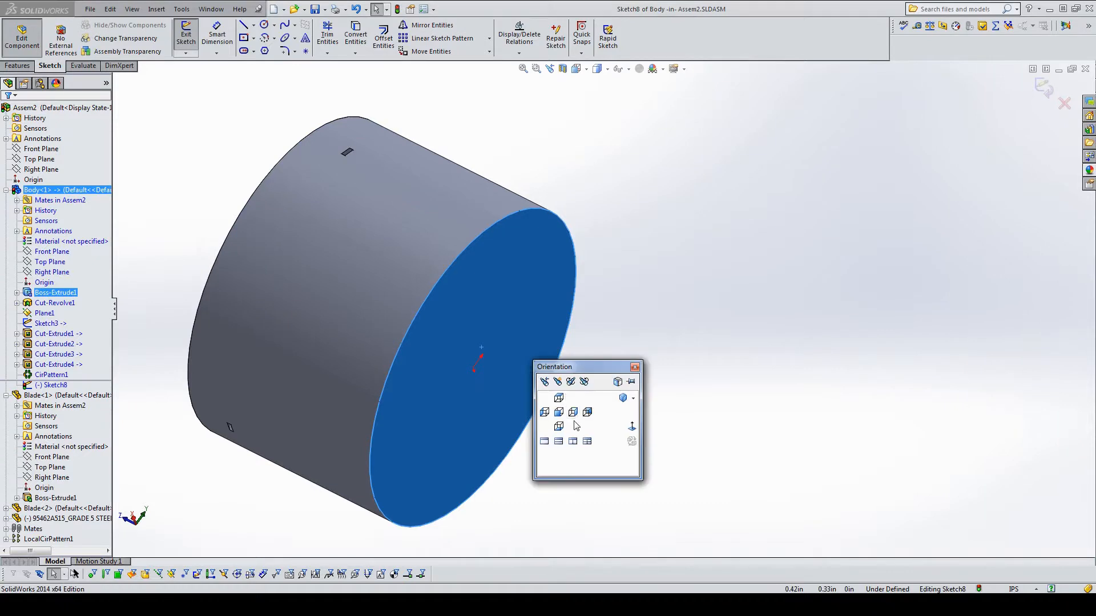
click(632, 427)
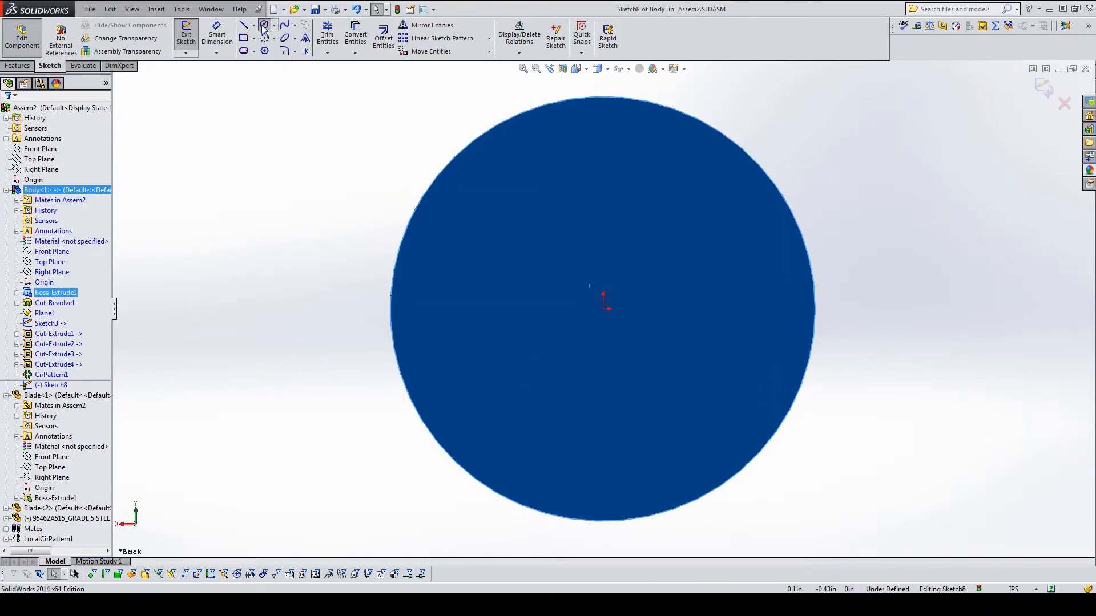
click(264, 25)
click(602, 308)
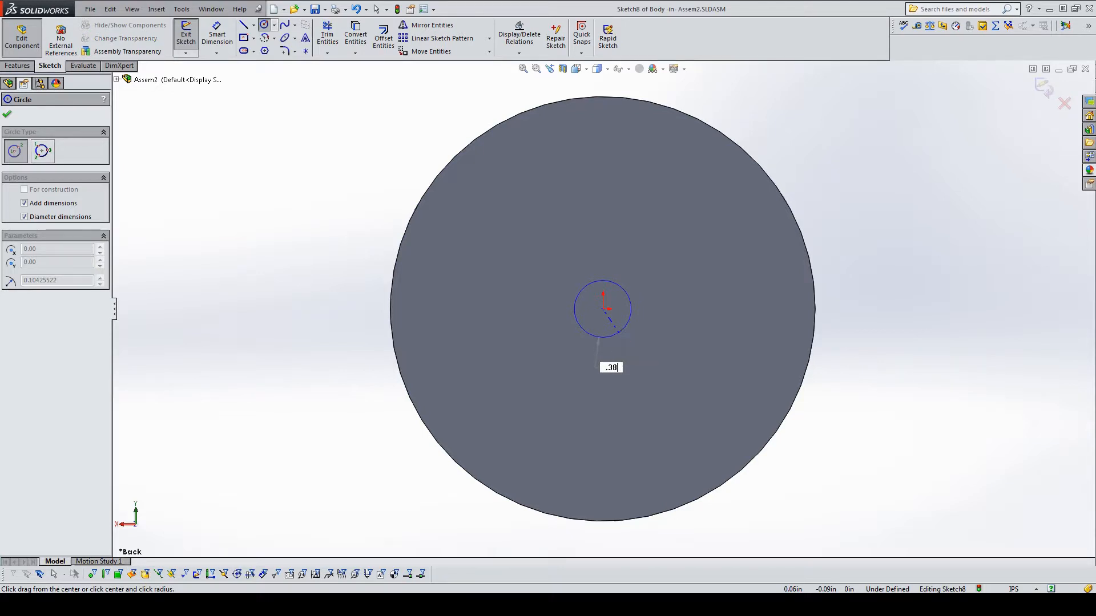
key(Return)
Step: Make a blind extruded cut 0.1 in deep into the body from the circle
middle_drag(641, 326, 665, 337)
scroll(703, 353, up, 1)
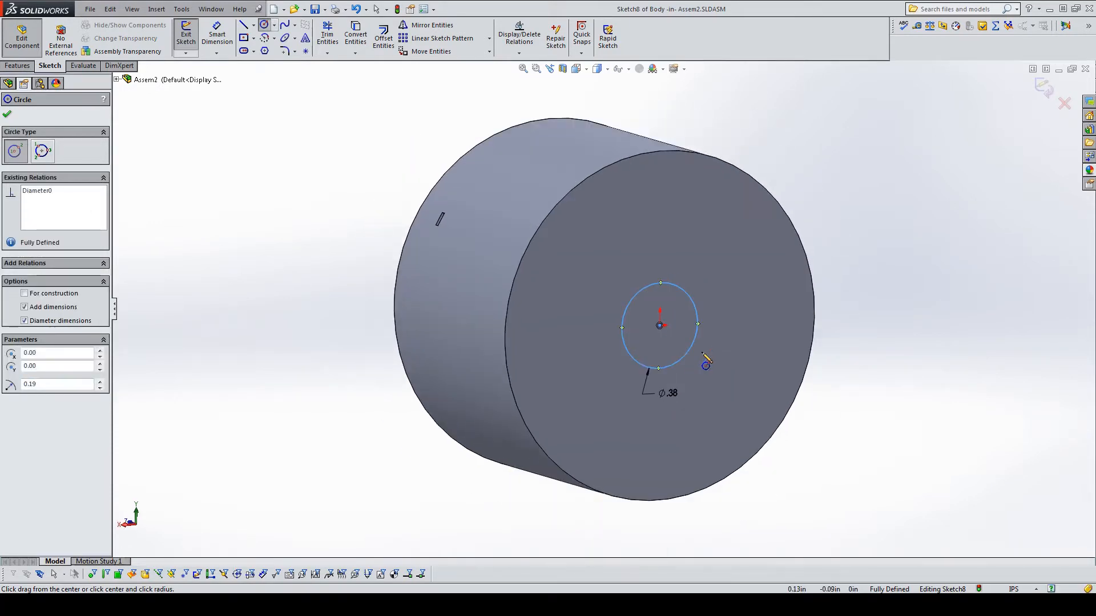
scroll(703, 353, down, 2)
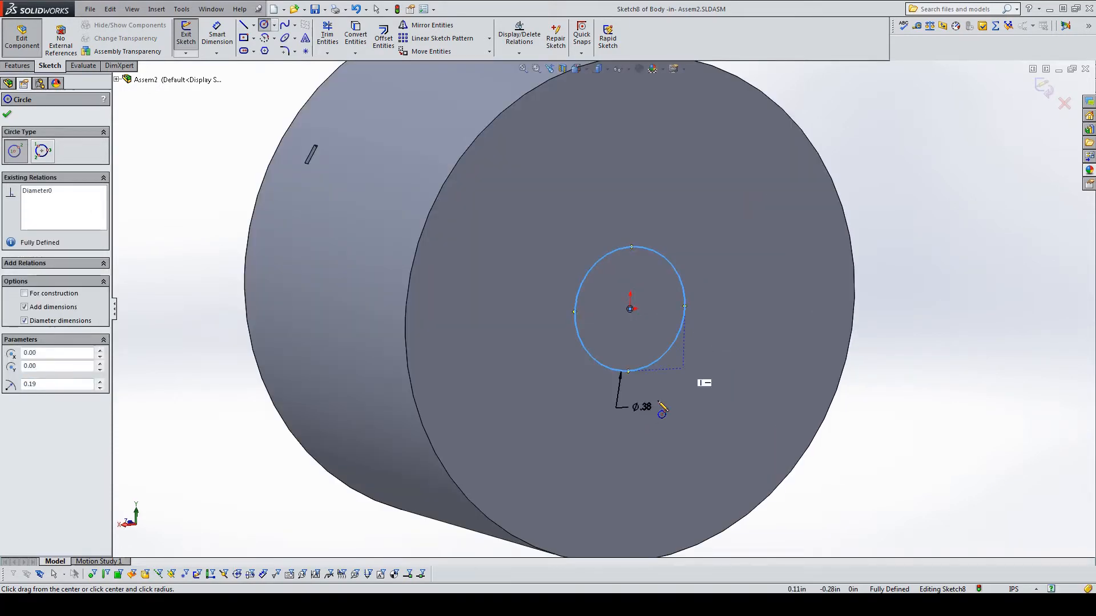
click(17, 65)
click(342, 48)
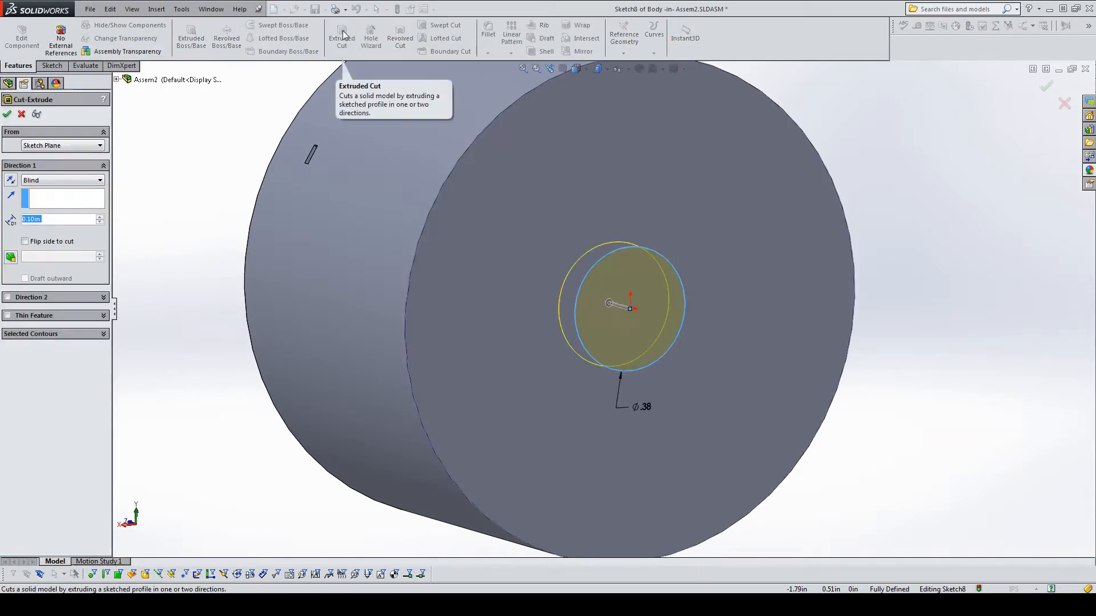
text(.1)
key(Return)
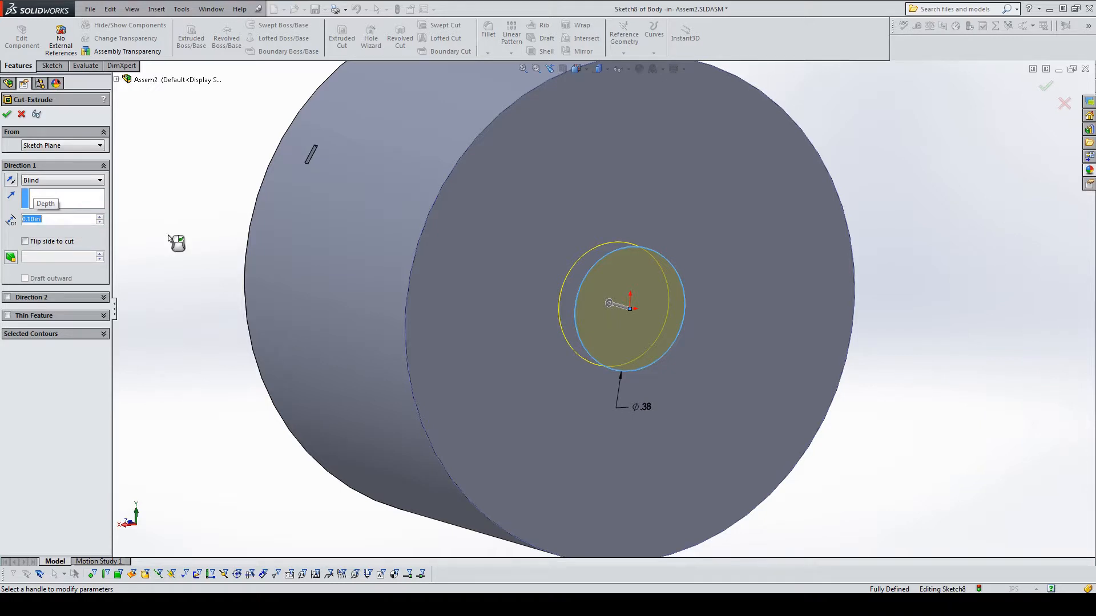
click(6, 115)
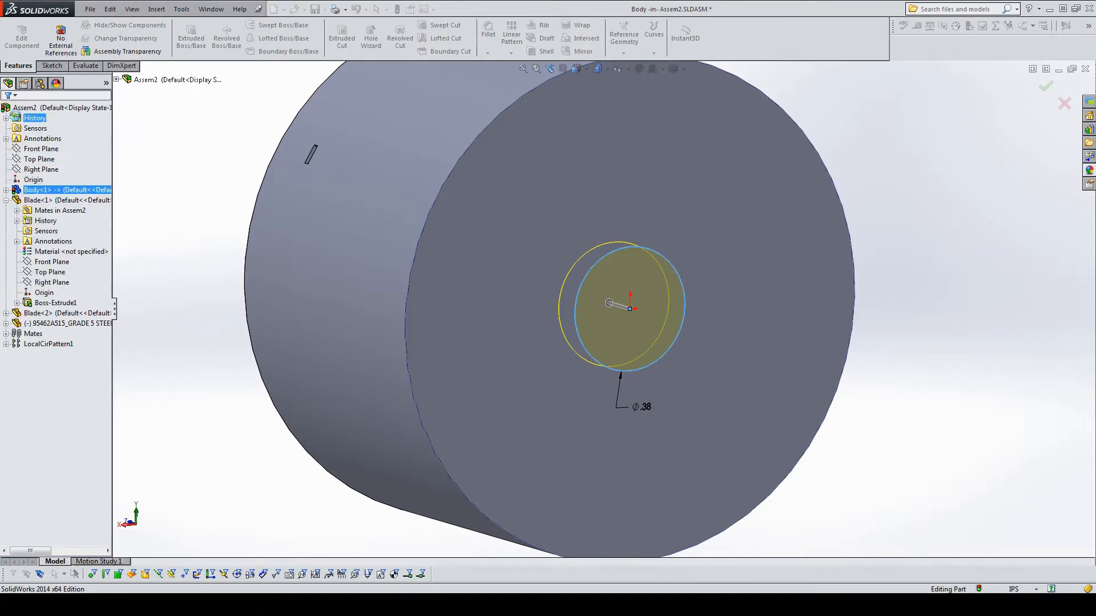
Step: Sketch a six-sided inscribed-circle polygon about 0.59 in across flats, centred on the origin, on the floor of the round pocket
mouse_move(629, 331)
middle_down()
mouse_move(582, 318)
mouse_move(638, 328)
middle_up()
click(638, 331)
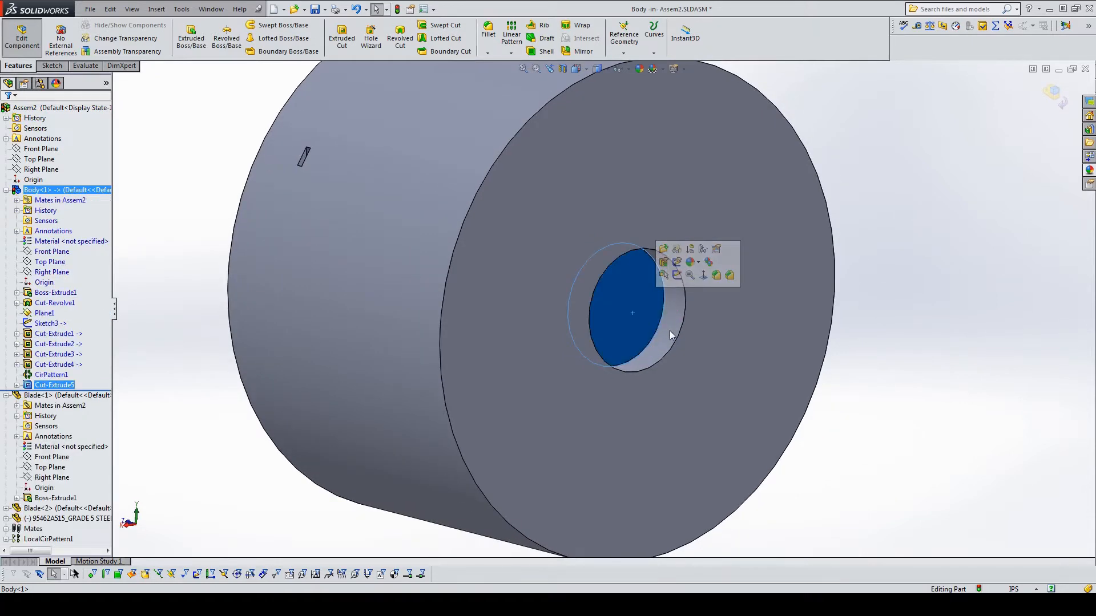
click(677, 275)
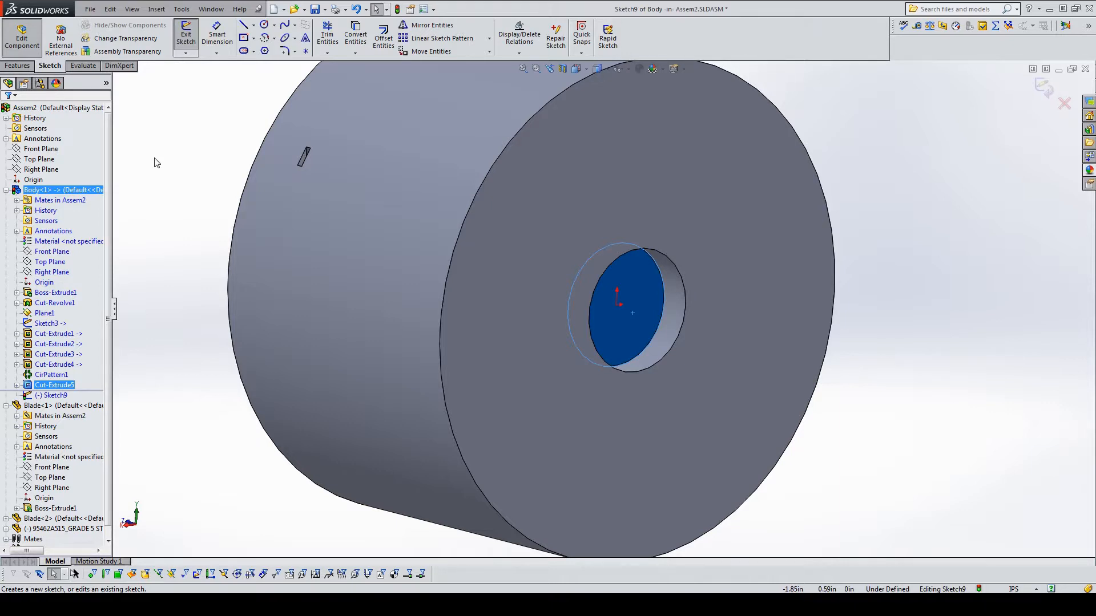
click(265, 51)
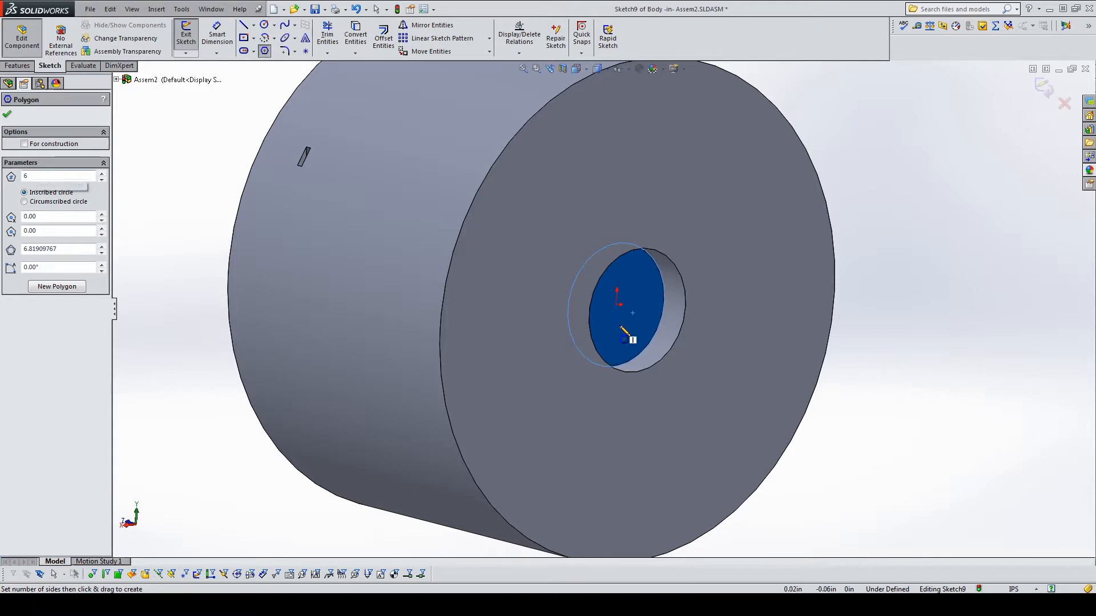
drag(617, 304, 672, 379)
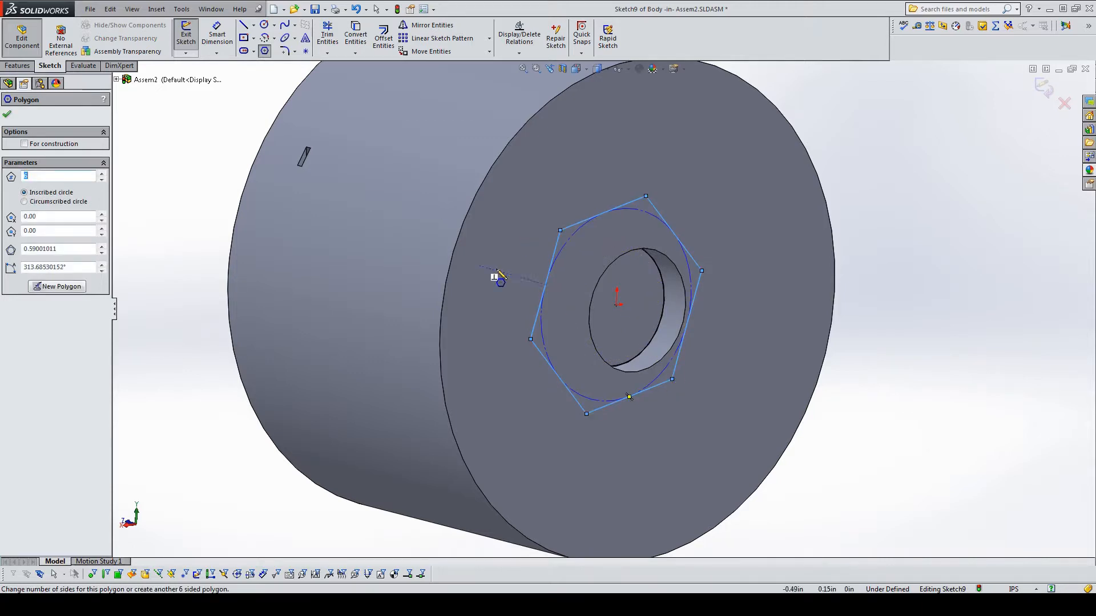
key(space)
click(629, 365)
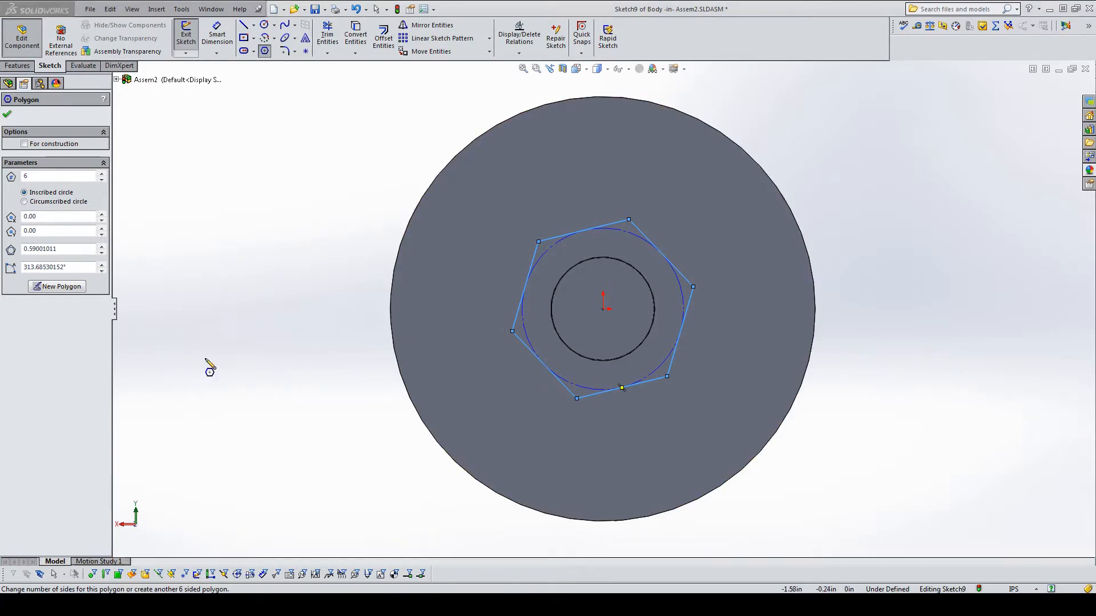
Step: Dimension the hexagon across two opposite flats and set the distance to 9/16 in
click(217, 35)
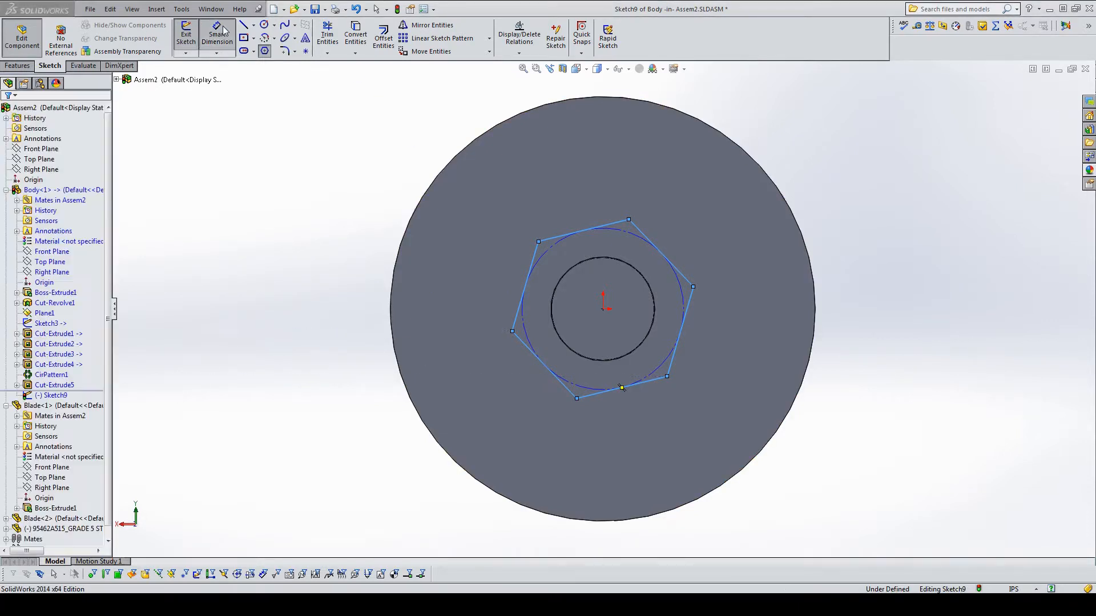
click(622, 223)
click(652, 381)
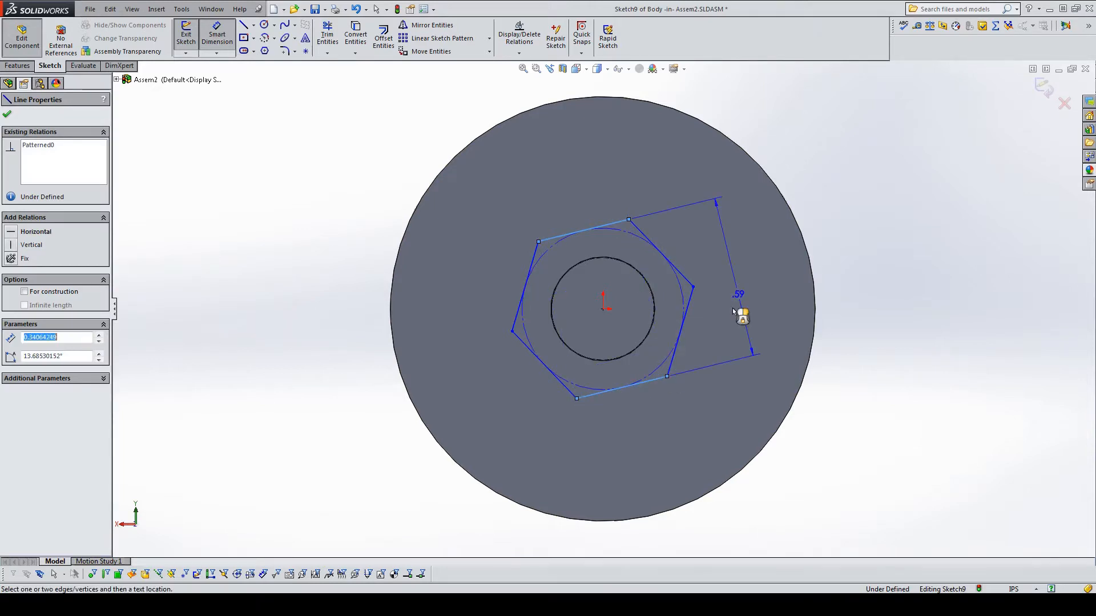
click(754, 282)
text(9/16)
key(Return)
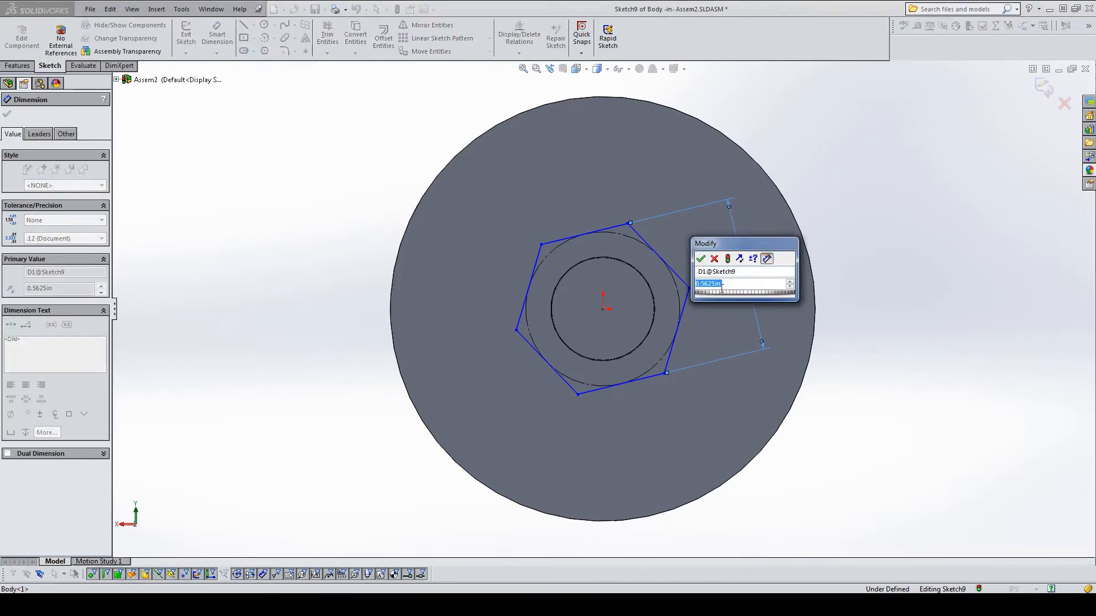
Step: Add 0.2 in to the hexagon's across-flats dimension
text(+)
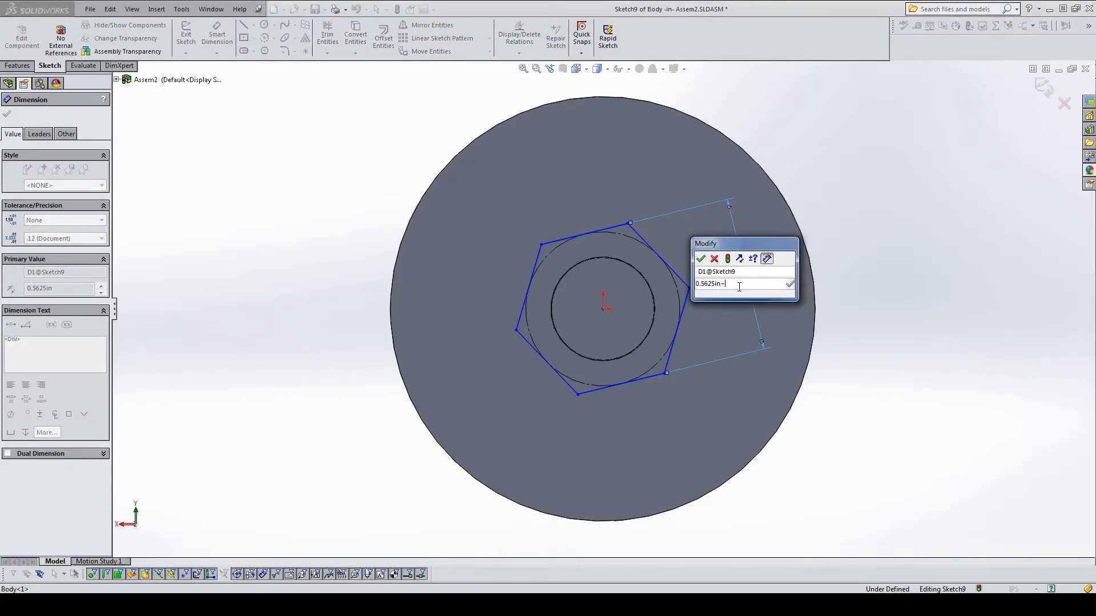
text(.2)
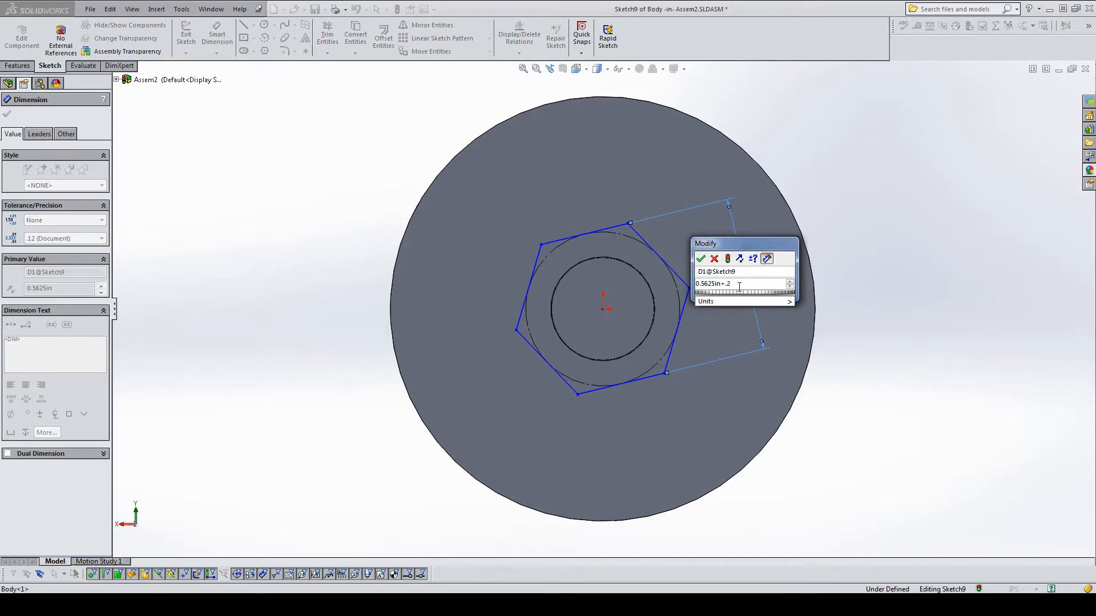
key(Return)
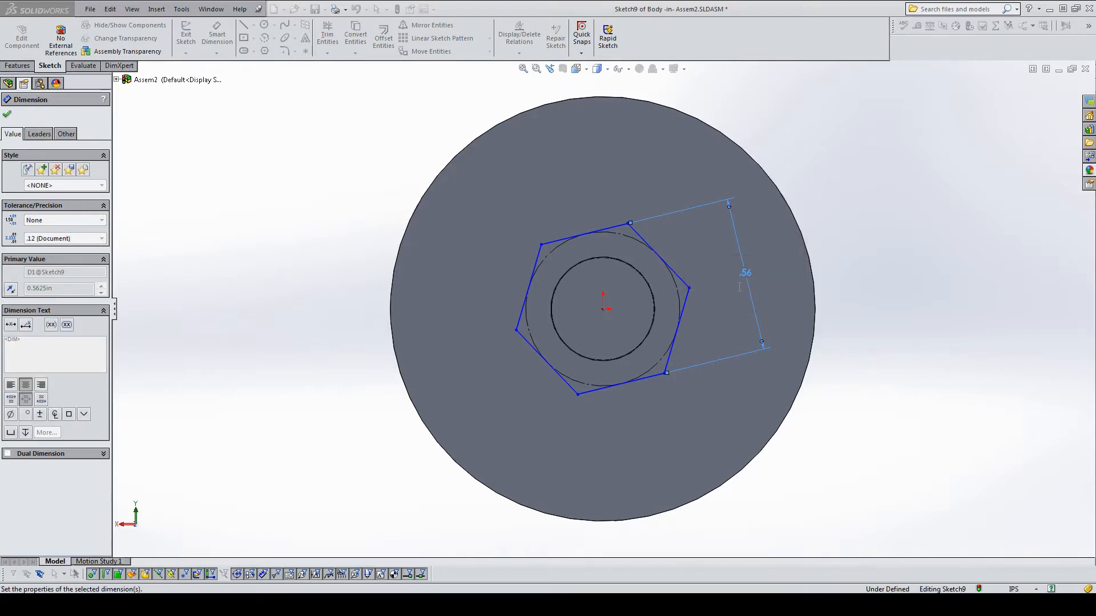
Step: Set the hexagon's across-flats dimension to 9/16+.02 in
double_click(762, 271)
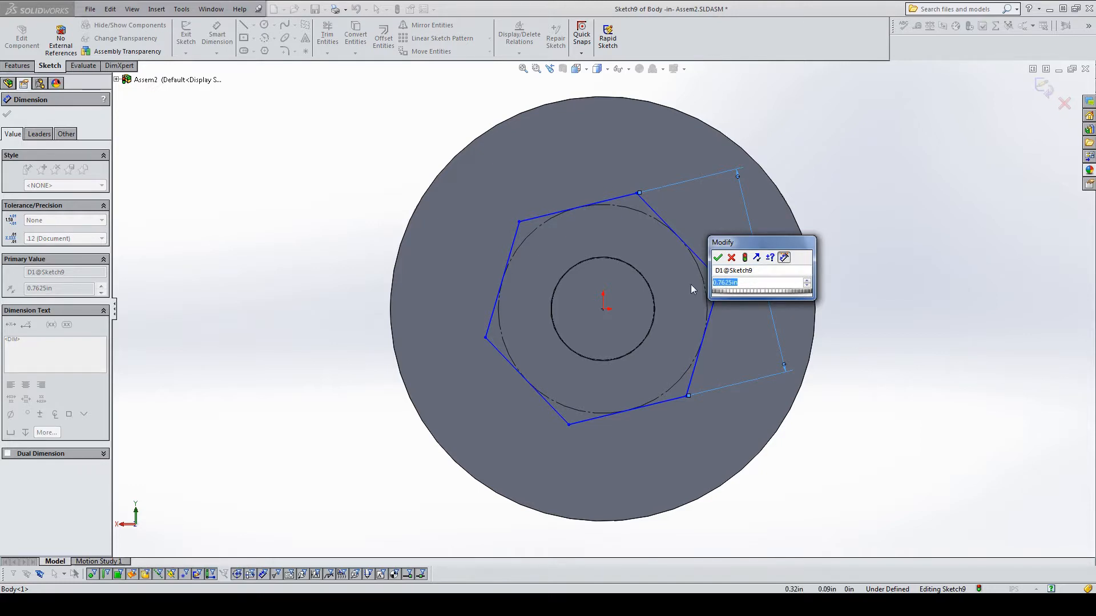
text(9/1)
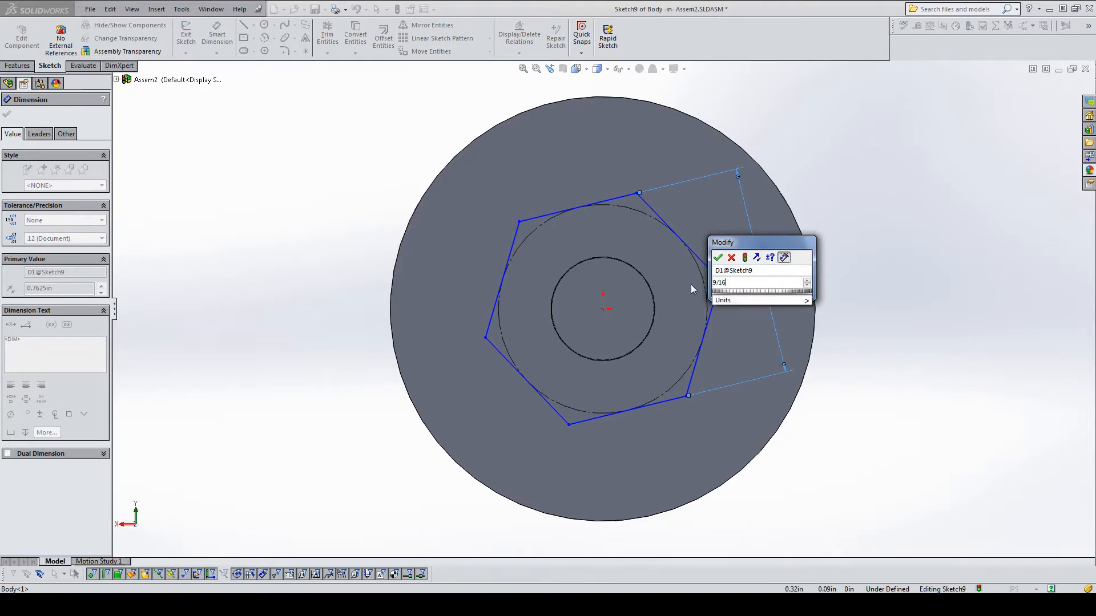
text(6+.02)
key(Return)
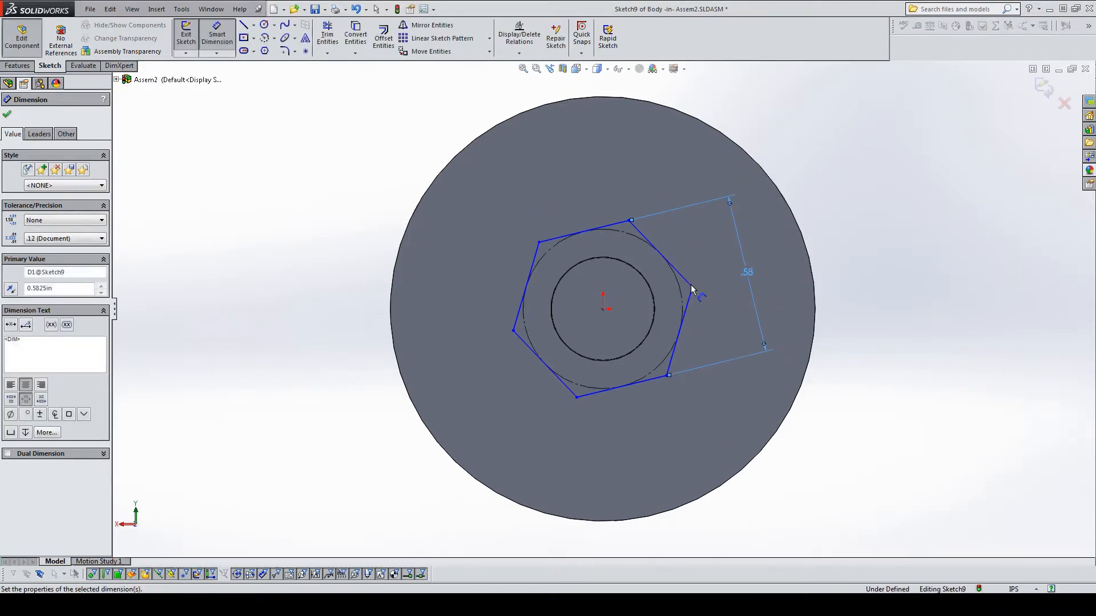
Step: Check the nut's height on the McMaster-Carr page and cut the hexagon blind into the body to a depth of 21/64+.02 in
click(17, 65)
click(342, 37)
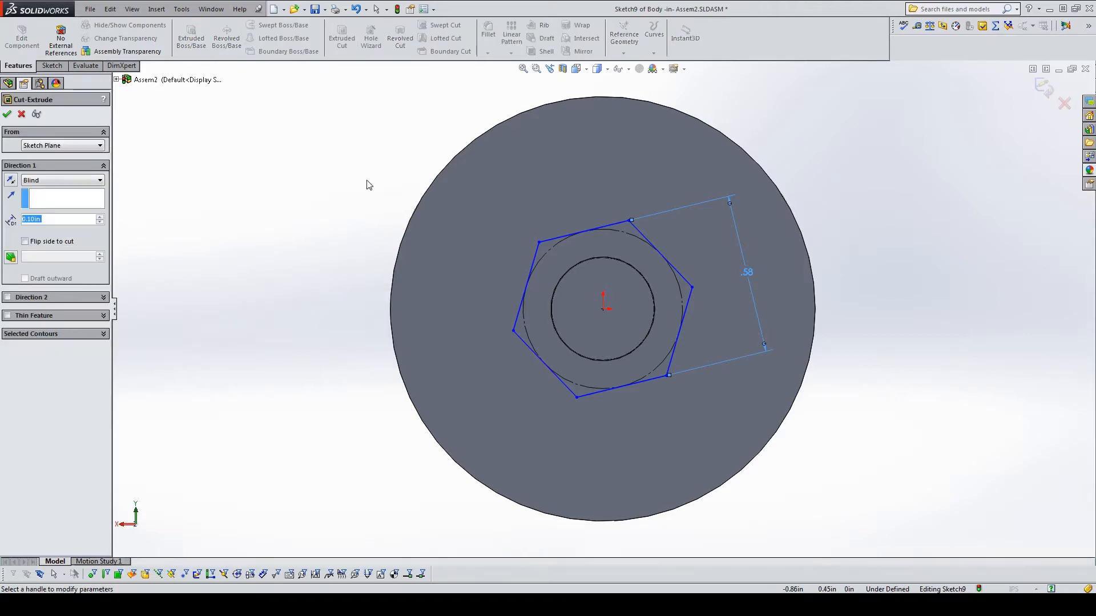
middle_drag(374, 172, 428, 205)
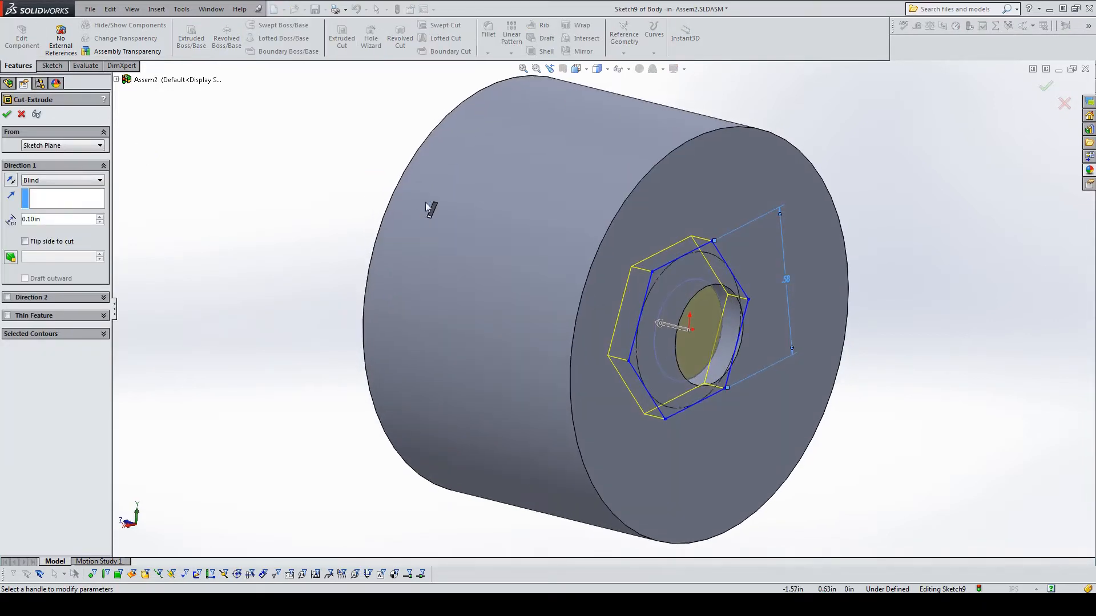
click(251, 605)
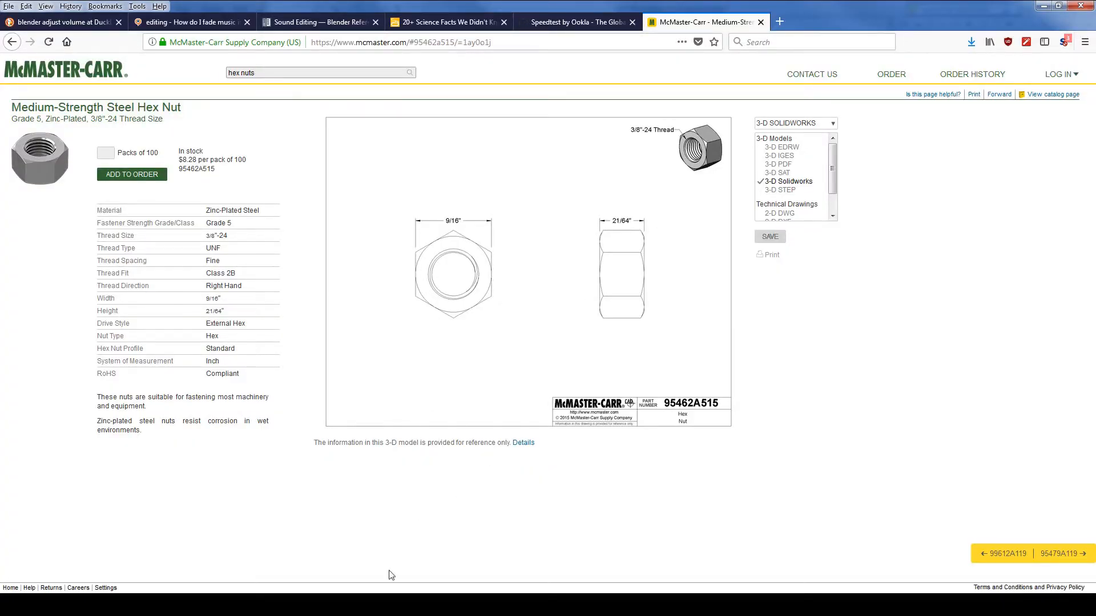
click(393, 605)
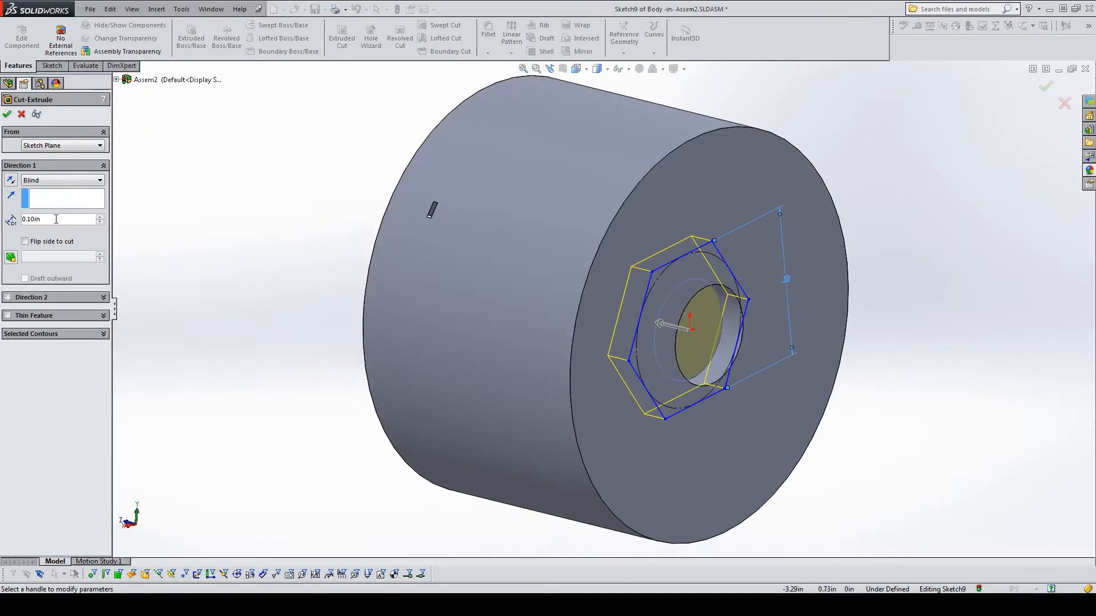
text(21/6)
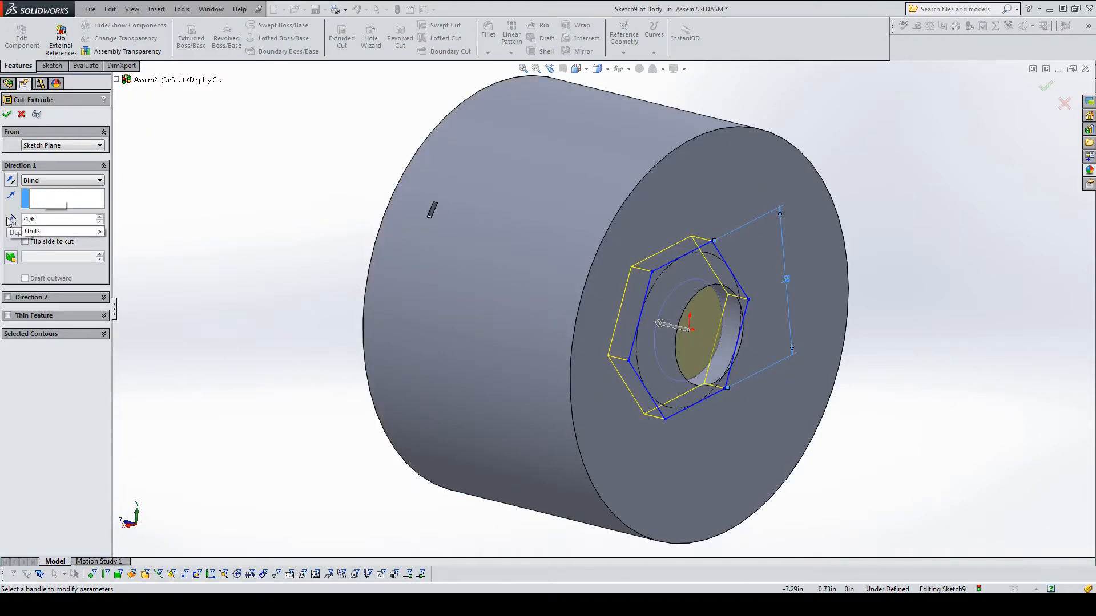
text(4+)
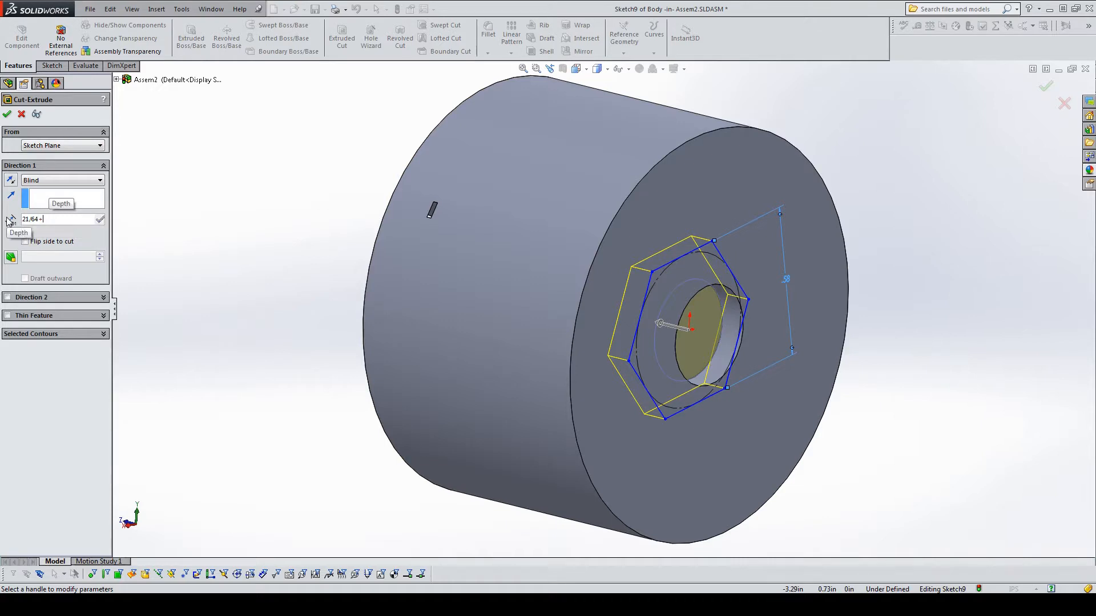
text(.0)
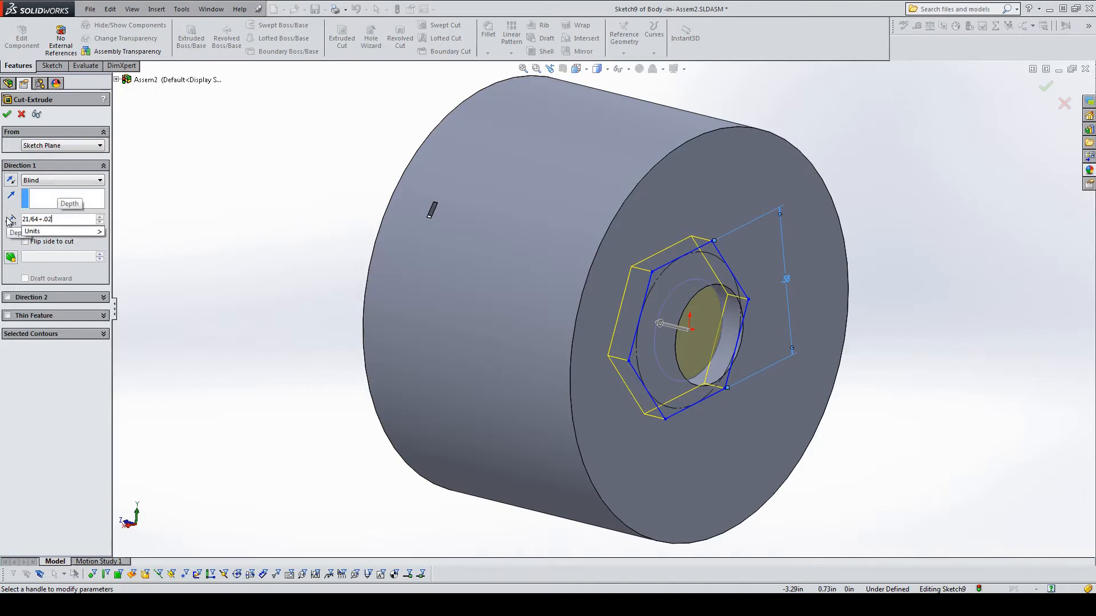
text(2)
key(Return)
click(6, 114)
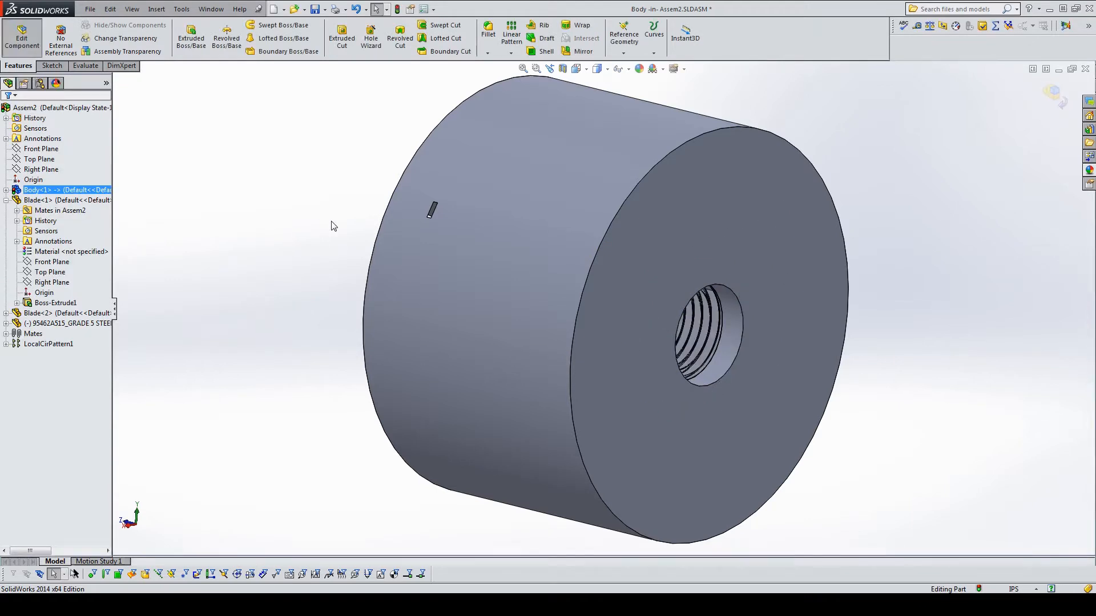
Step: Examine the nut inside its hexagonal pocket in wireframe display and return from editing the body to the assembly
middle_drag(353, 226, 328, 215)
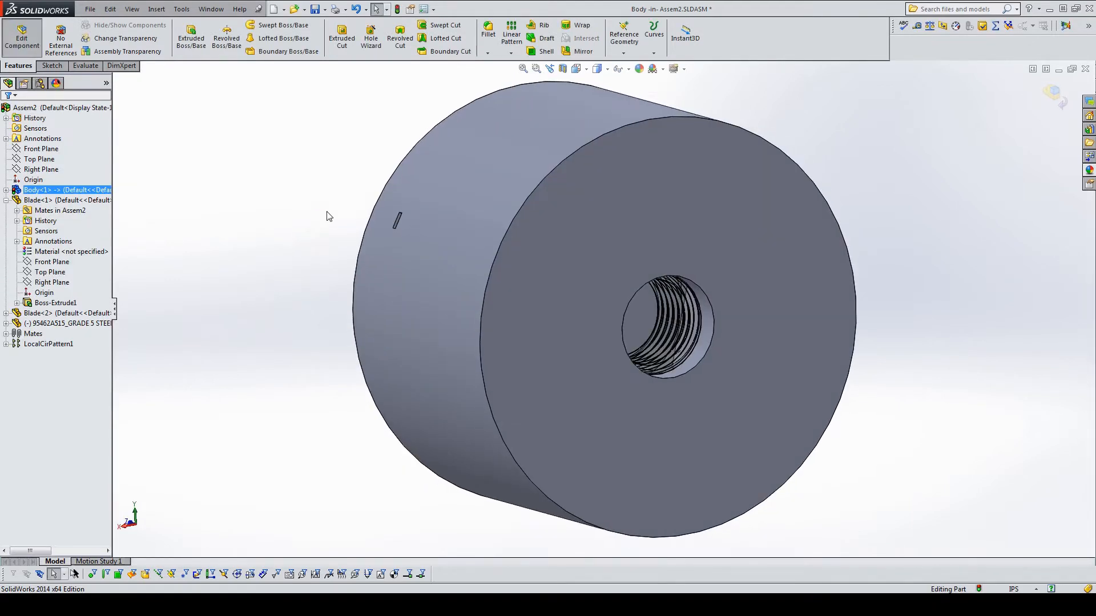
click(597, 69)
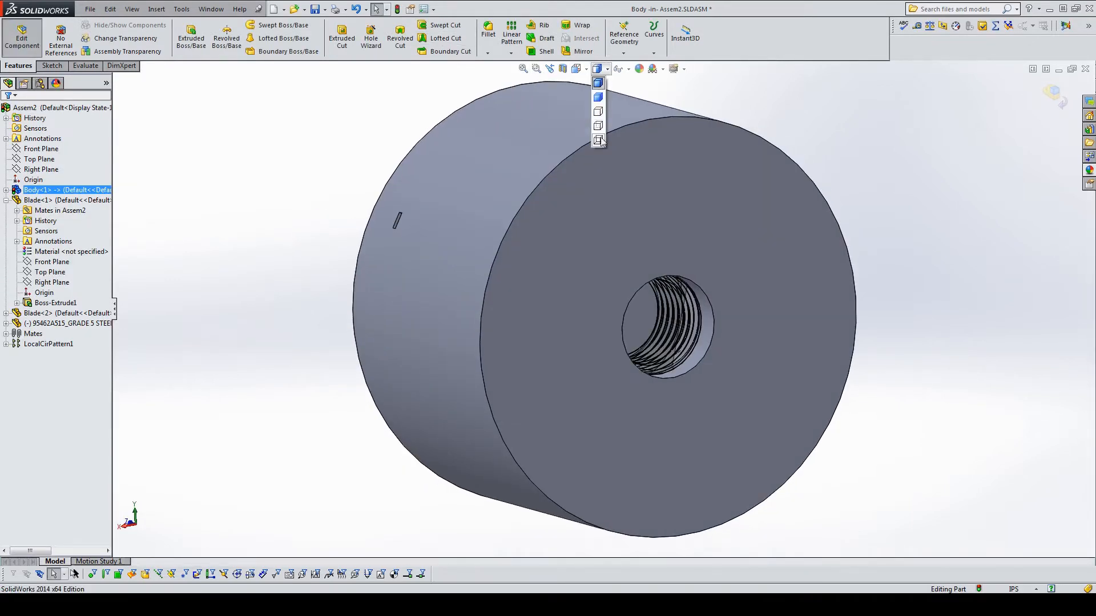
click(598, 125)
middle_drag(571, 171, 489, 116)
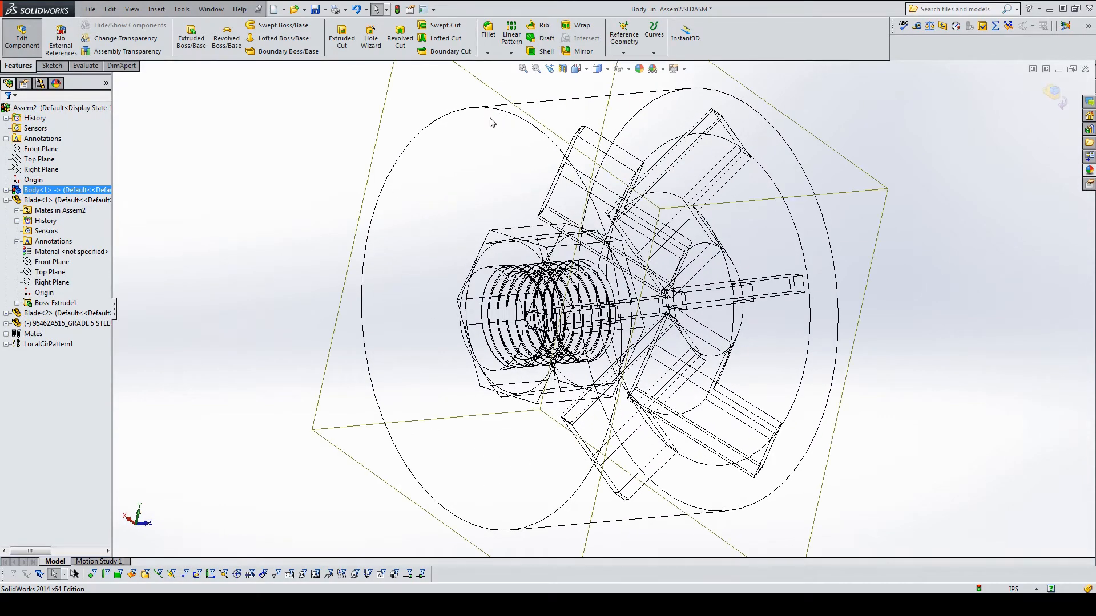
middle_drag(481, 181, 481, 220)
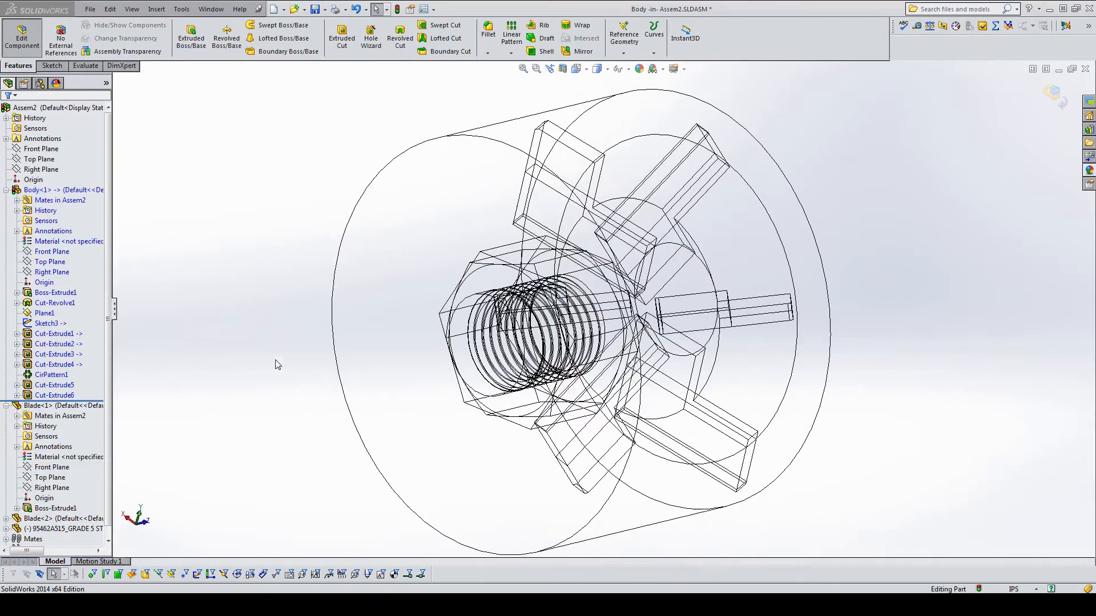
middle_drag(408, 311, 435, 298)
scroll(519, 267, down, 3)
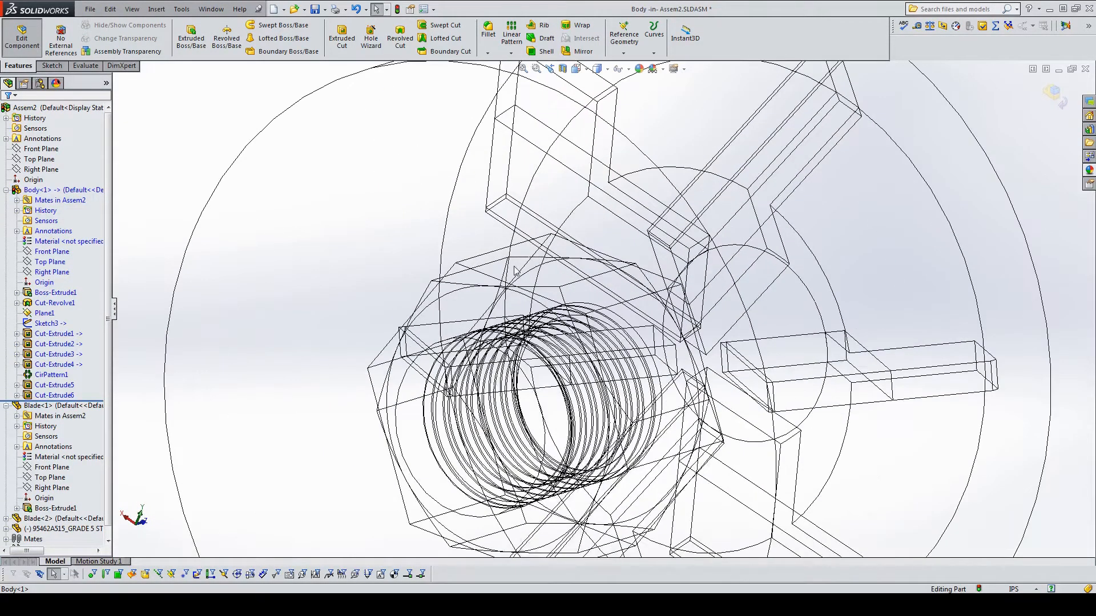
middle_drag(509, 273, 468, 251)
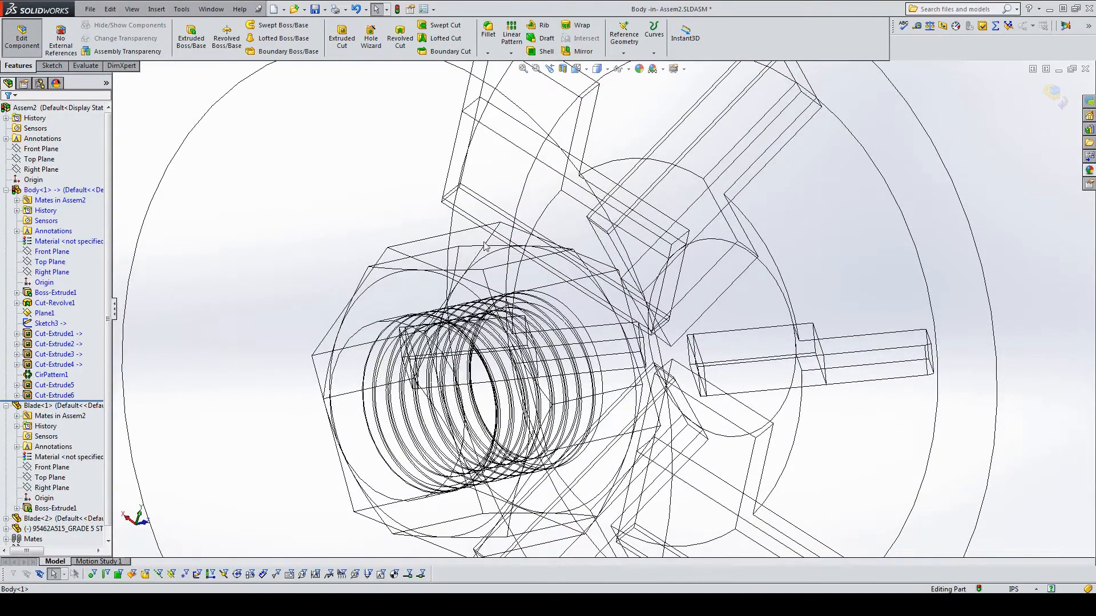
right_click(434, 247)
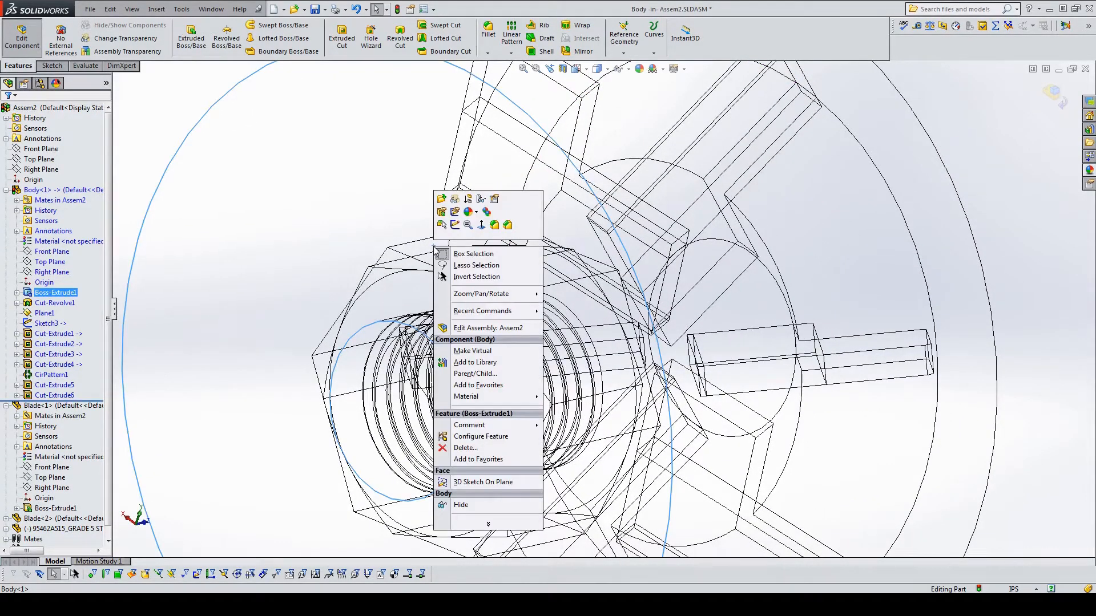
click(1053, 93)
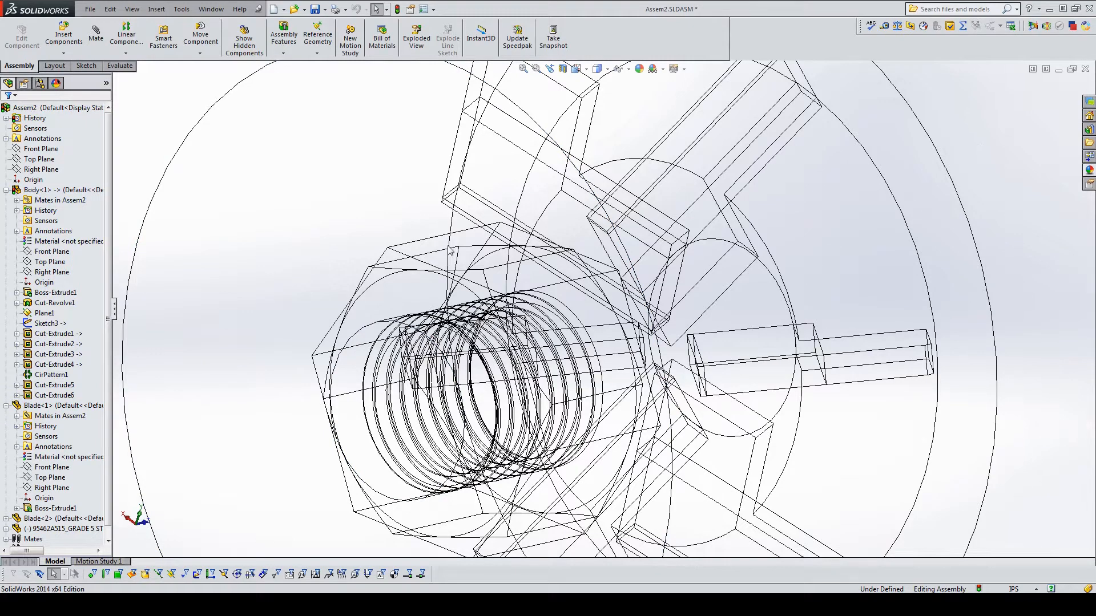
Step: Mate the nut's upper flat side face parallel to the matching wall of the body's hexagonal pocket
right_click(428, 251)
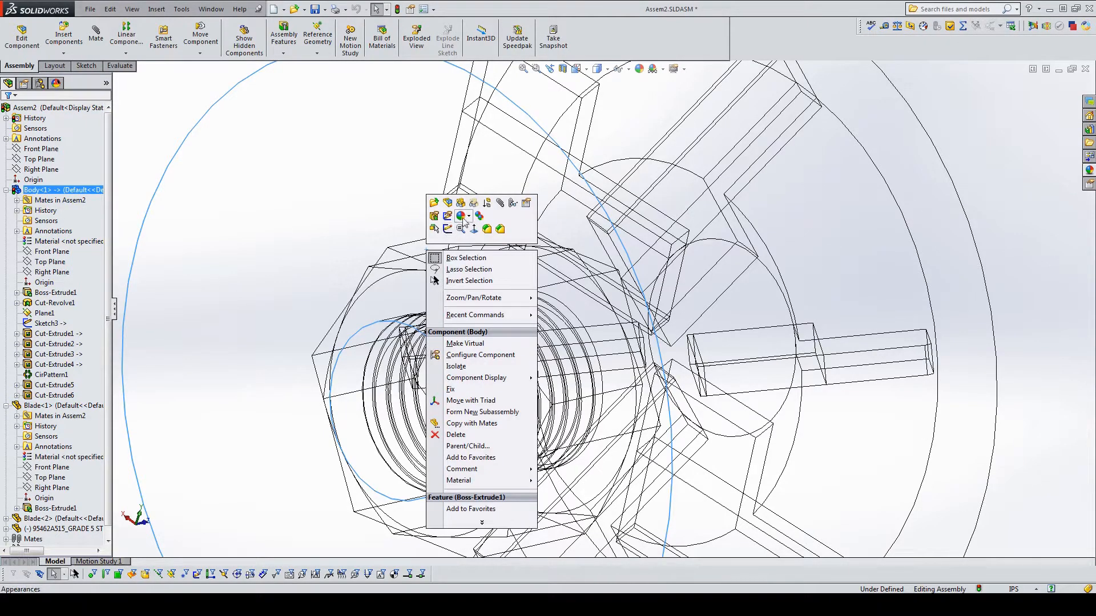
click(434, 229)
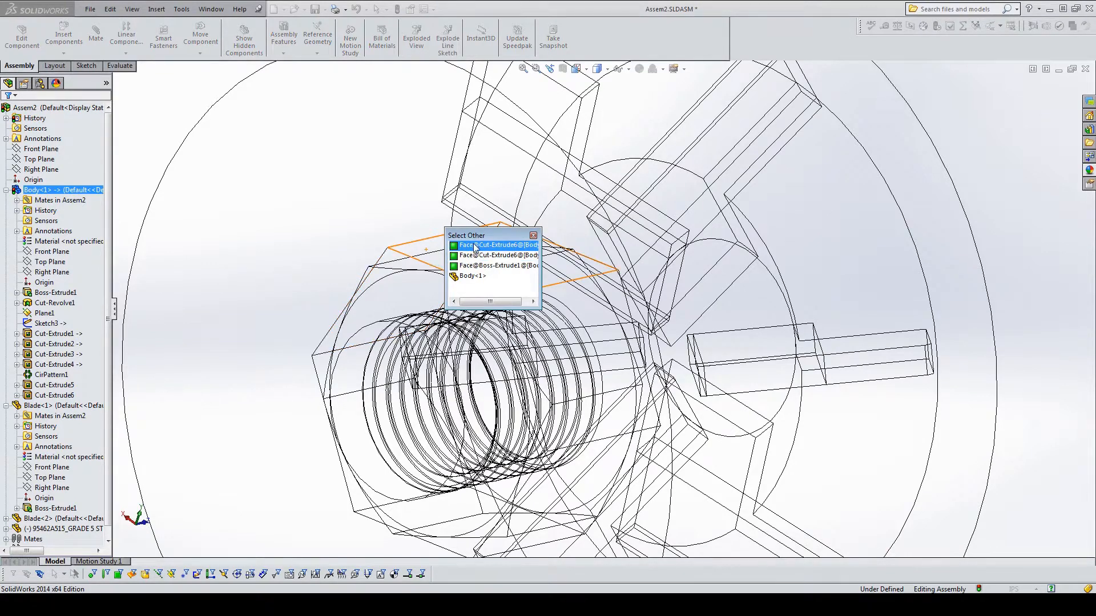
click(472, 256)
right_click(413, 270)
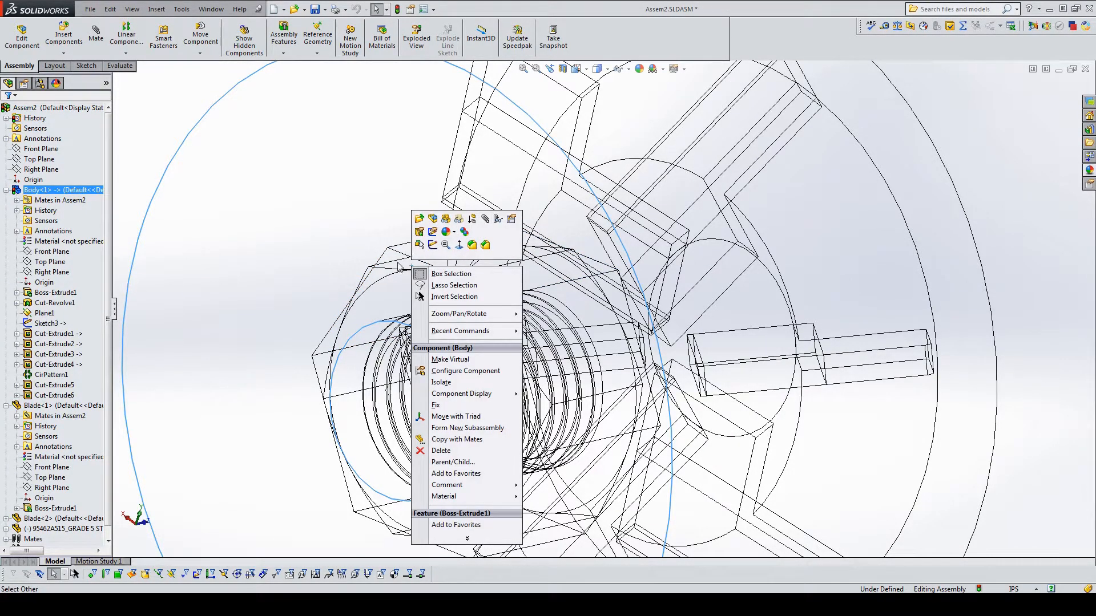
click(431, 245)
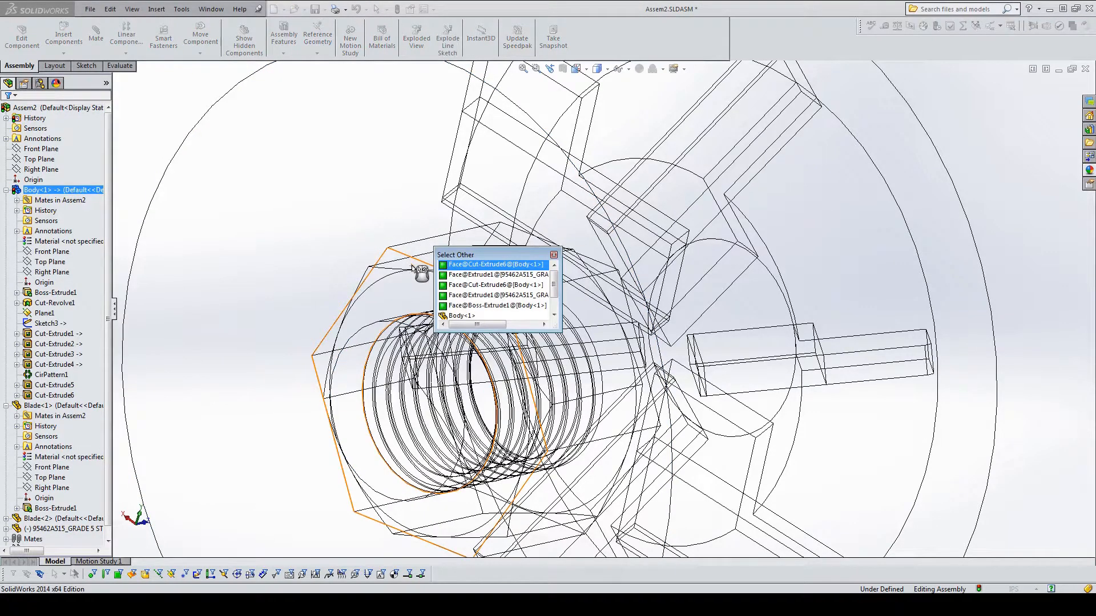
click(464, 280)
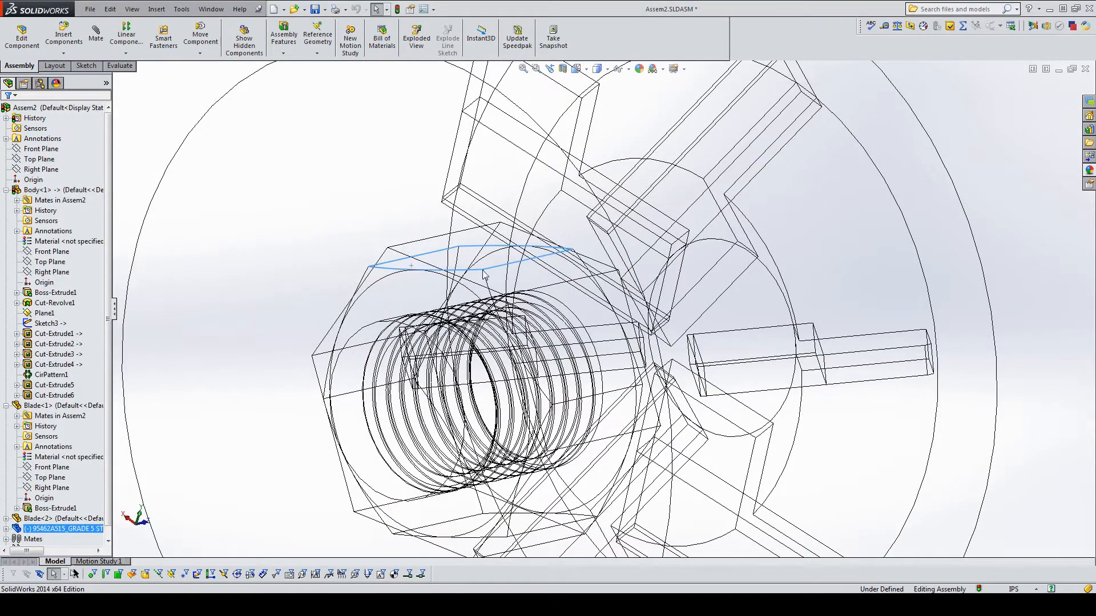
click(559, 212)
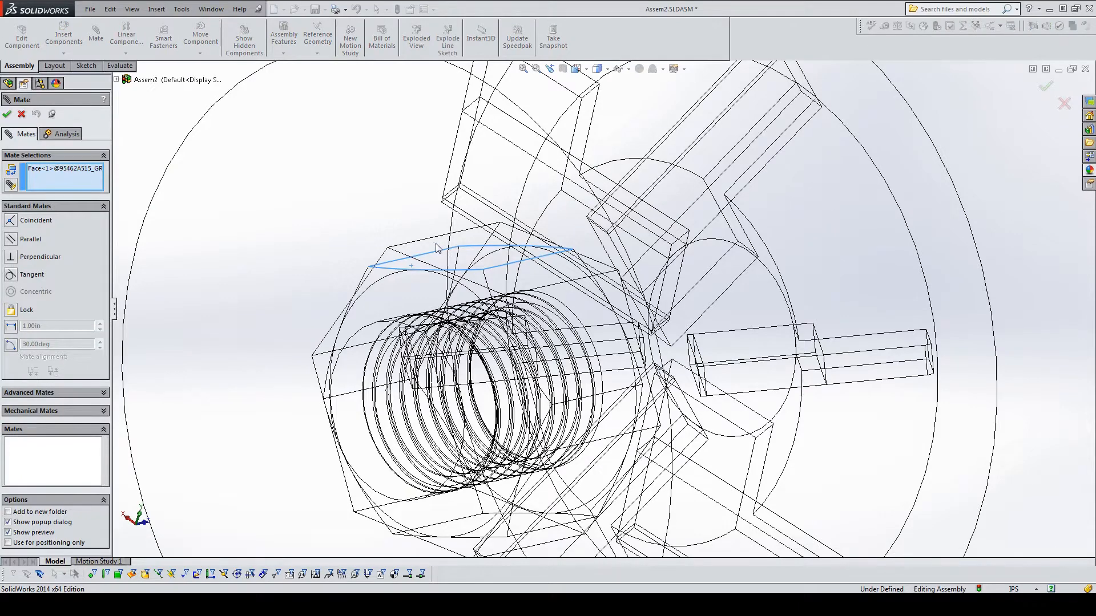
right_click(436, 245)
click(467, 284)
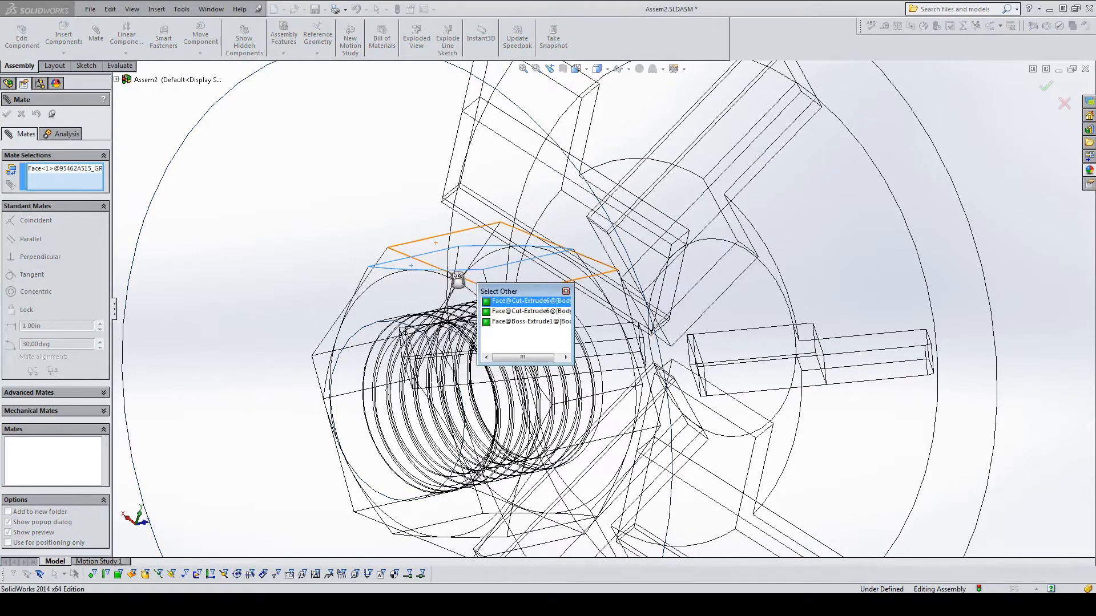
click(502, 302)
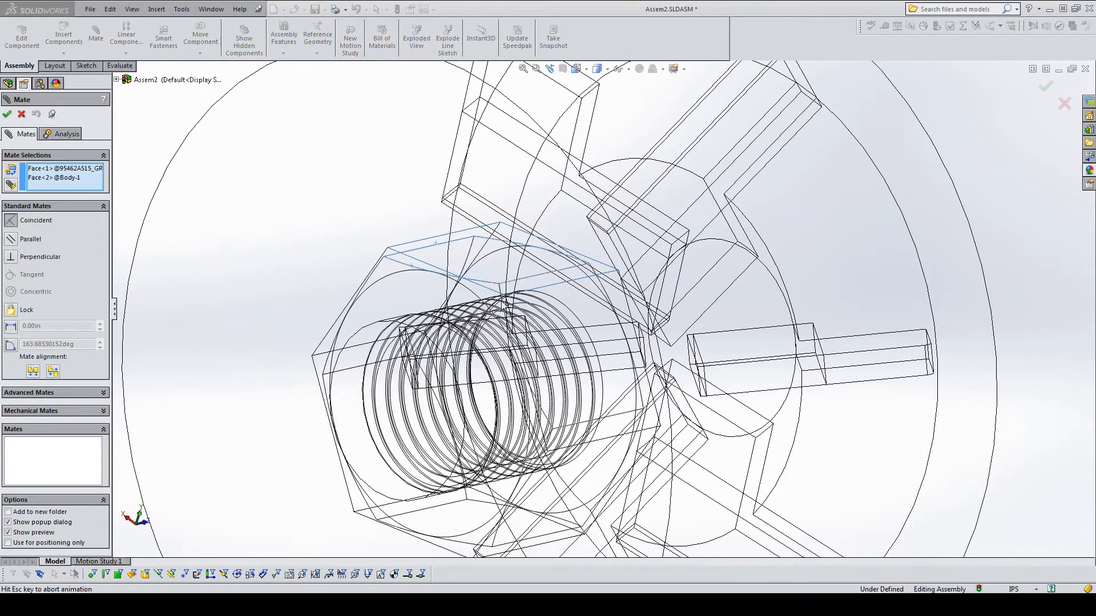
click(487, 287)
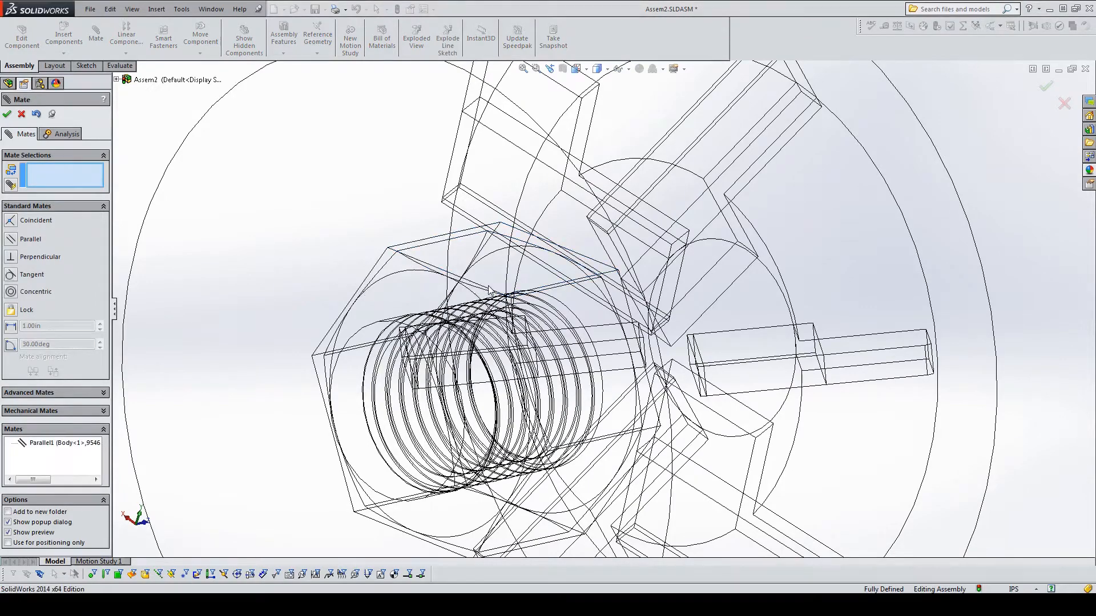
click(7, 115)
middle_drag(473, 231, 420, 244)
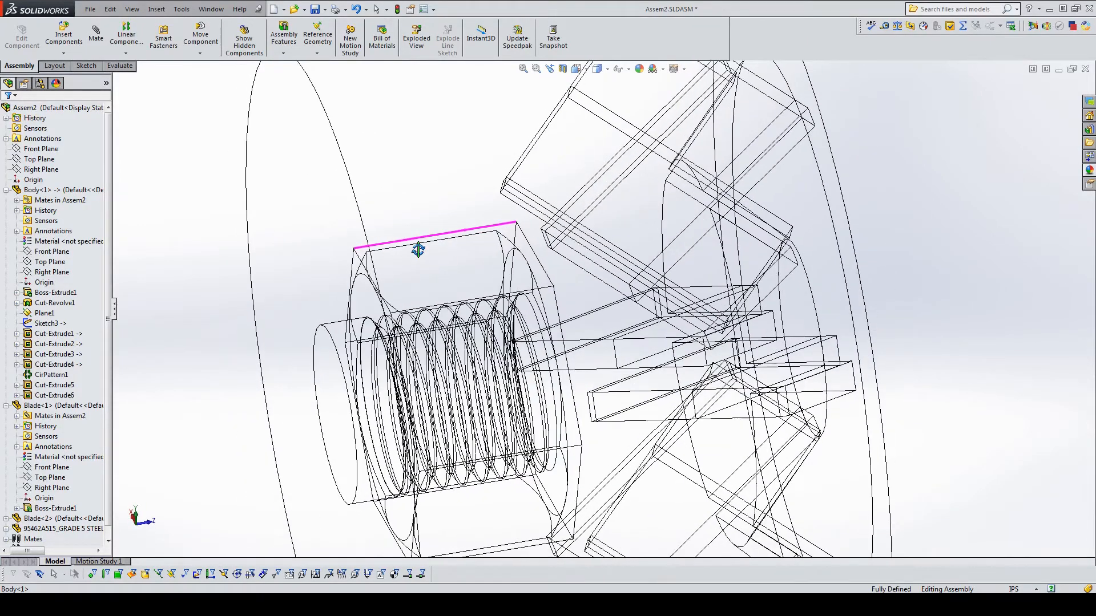
Step: Set the display style to shaded with edges and show the whole assembly
click(597, 68)
click(598, 97)
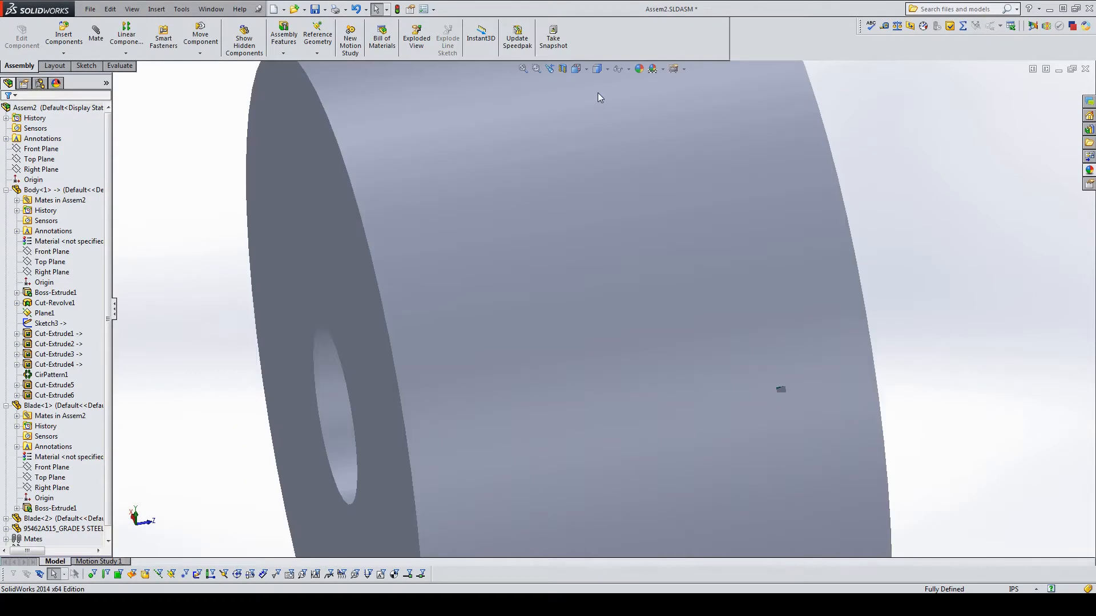
click(597, 68)
click(599, 83)
key(f)
middle_drag(533, 278, 403, 183)
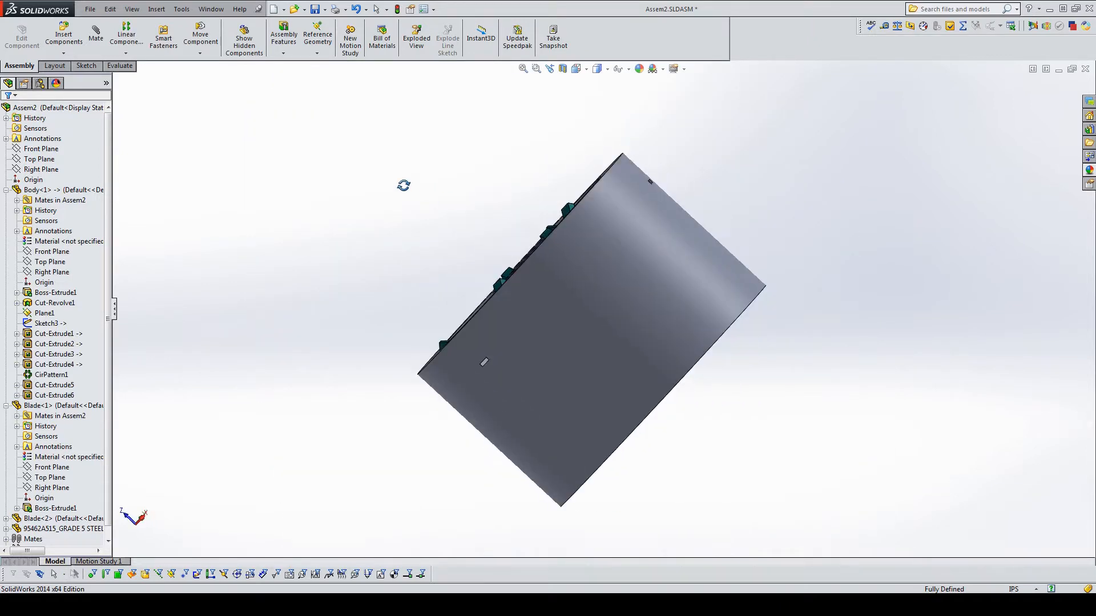
Step: Set the cylindrical body's outer diameter to 1.65 in and rebuild the assembly
click(661, 318)
middle_drag(673, 321, 738, 392)
double_click(703, 526)
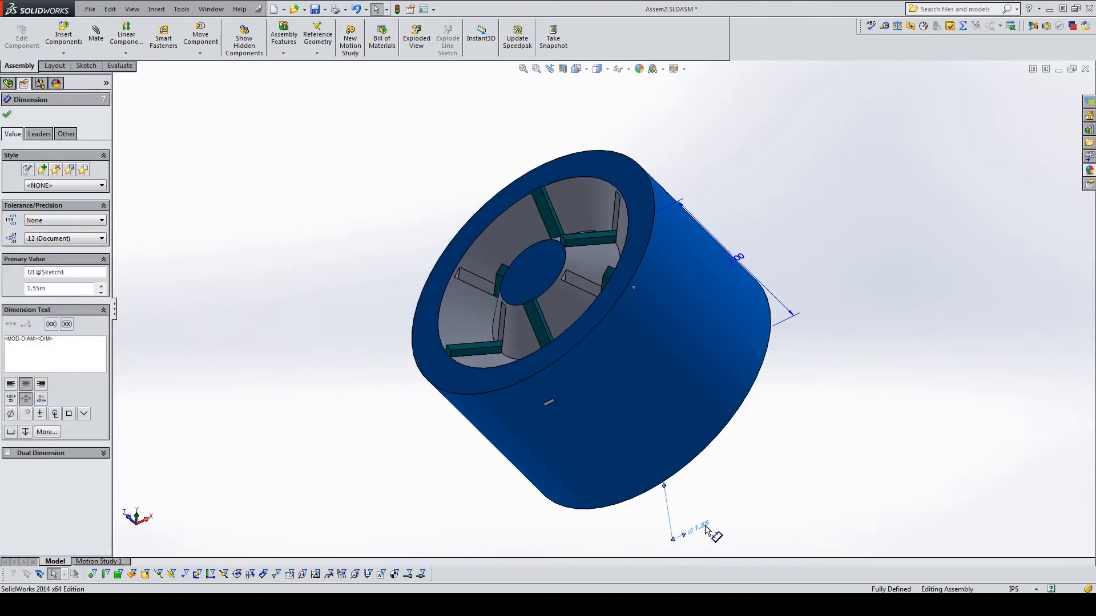
text(1.65)
key(Return)
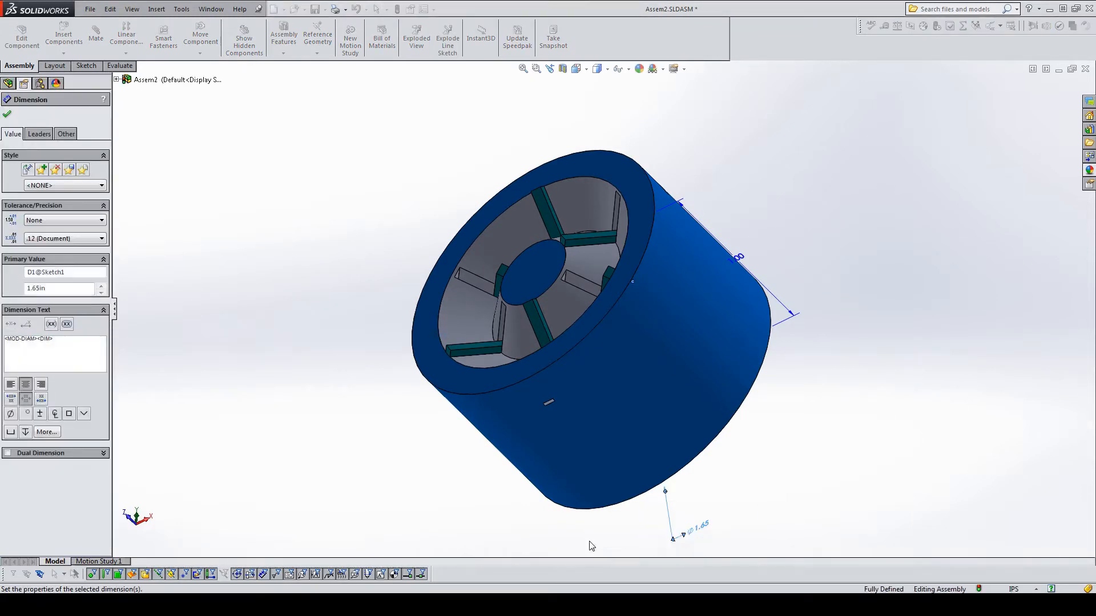
scroll(763, 456, up, 2)
scroll(702, 416, down, 2)
scroll(593, 305, down, 3)
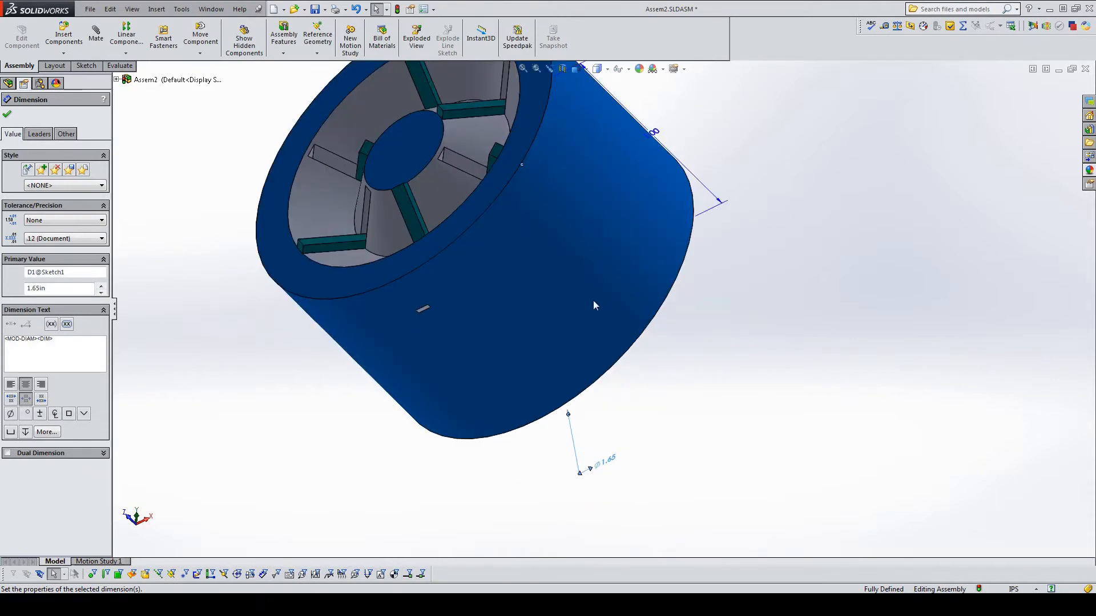
click(397, 9)
scroll(575, 370, down, 1)
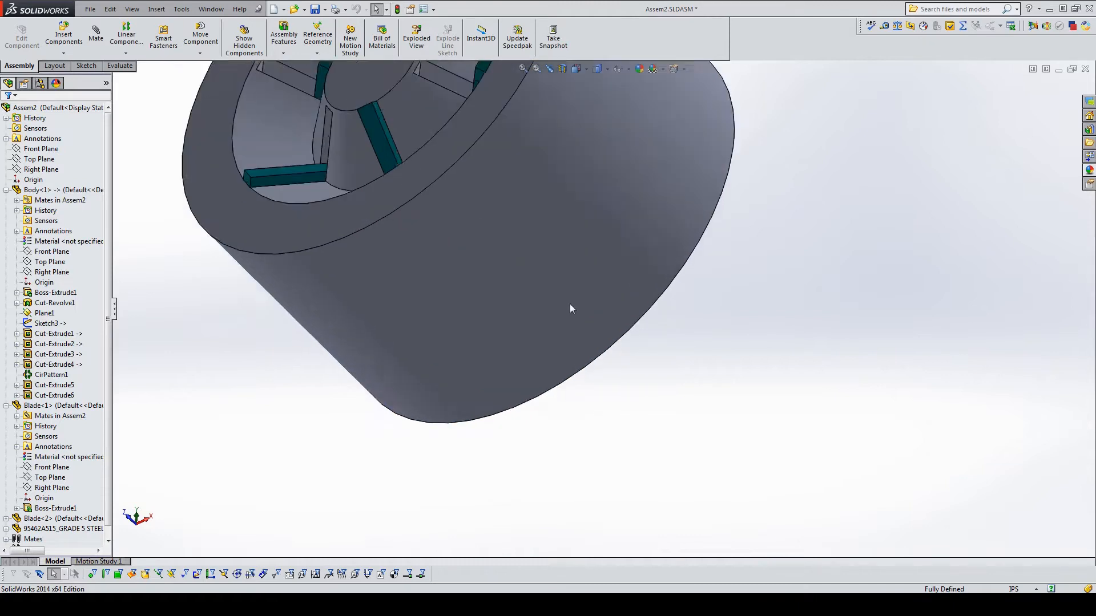
Step: Examine the nut and blade slots inside the body with hidden lines visible, from the right view and from the bolt hole side
scroll(556, 246, up, 5)
scroll(562, 244, down, 4)
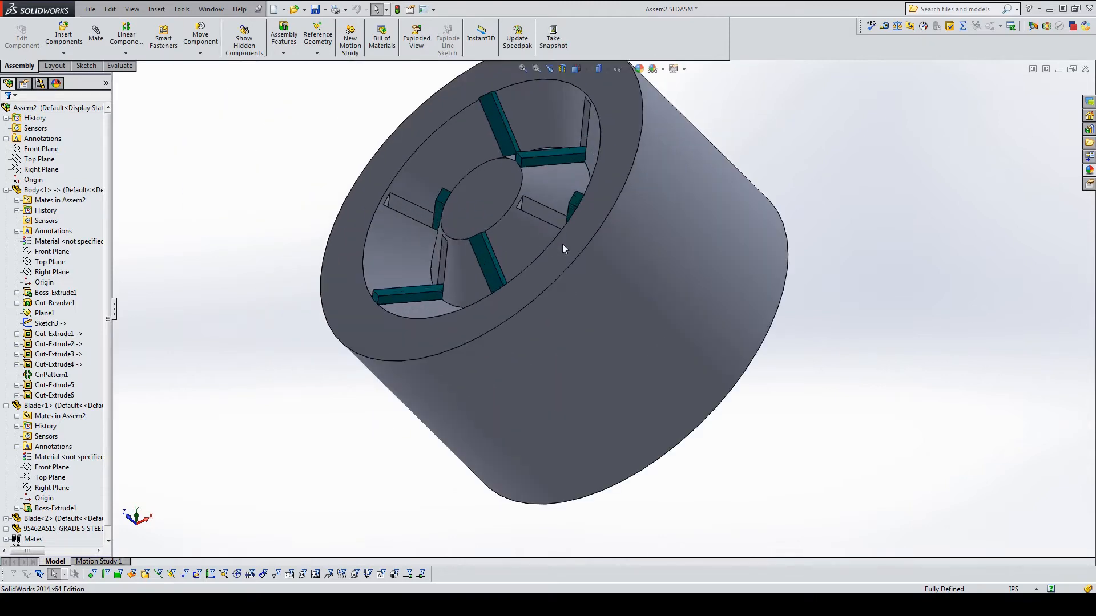
click(598, 69)
click(599, 127)
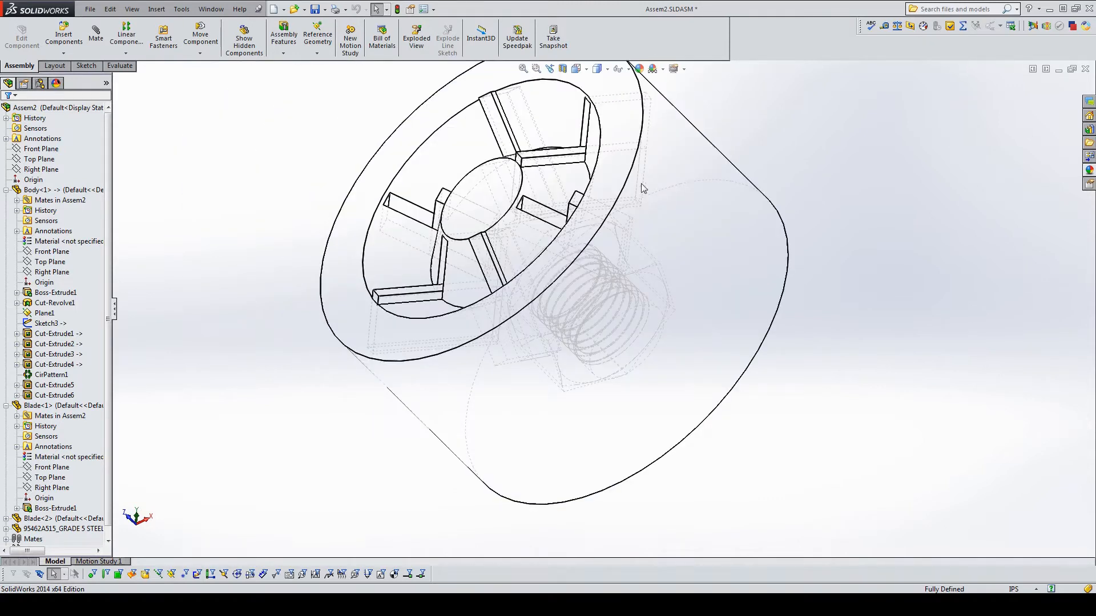
key(ctrl+4)
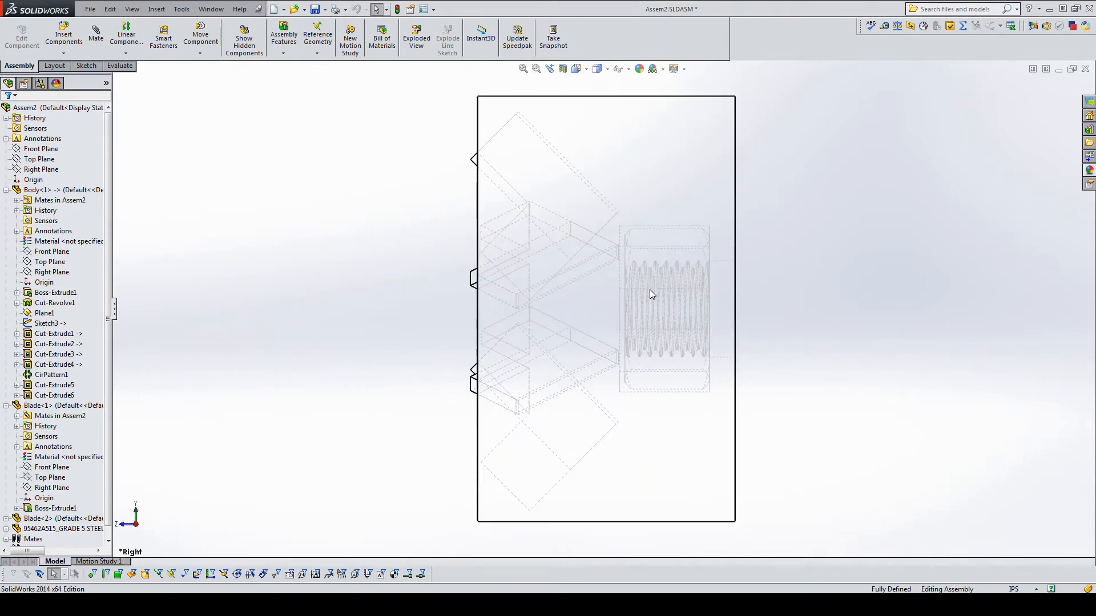
scroll(649, 289, down, 2)
middle_drag(615, 313, 948, 354)
scroll(948, 353, down, 2)
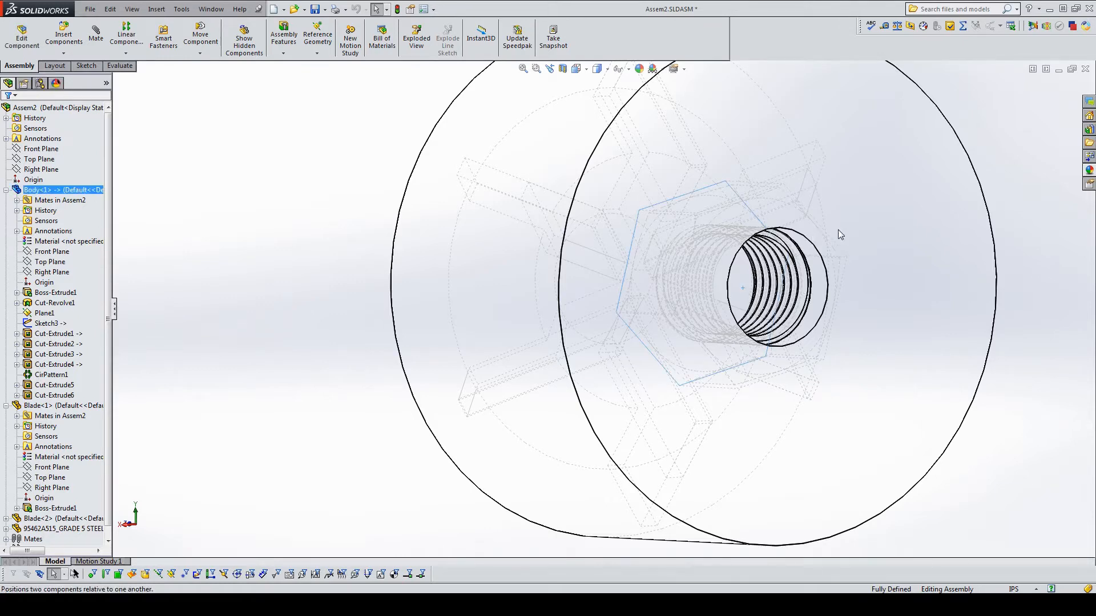
Step: Restore the shaded-with-edges display and start an in-context sketch on the body's face at the floor of the hexagonal pocket
click(606, 69)
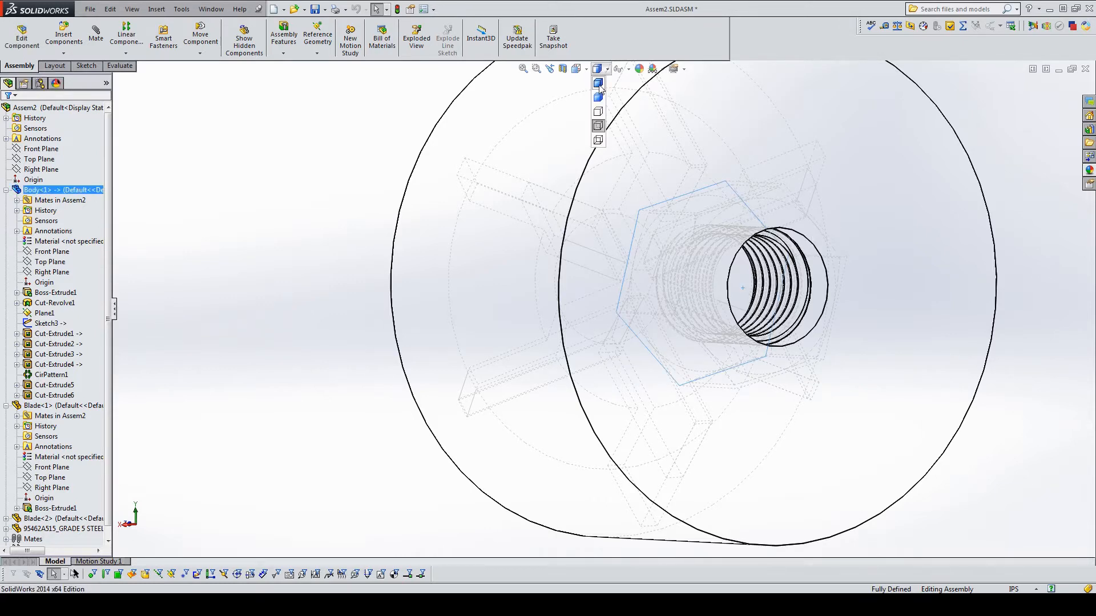
click(599, 85)
middle_drag(769, 296, 641, 311)
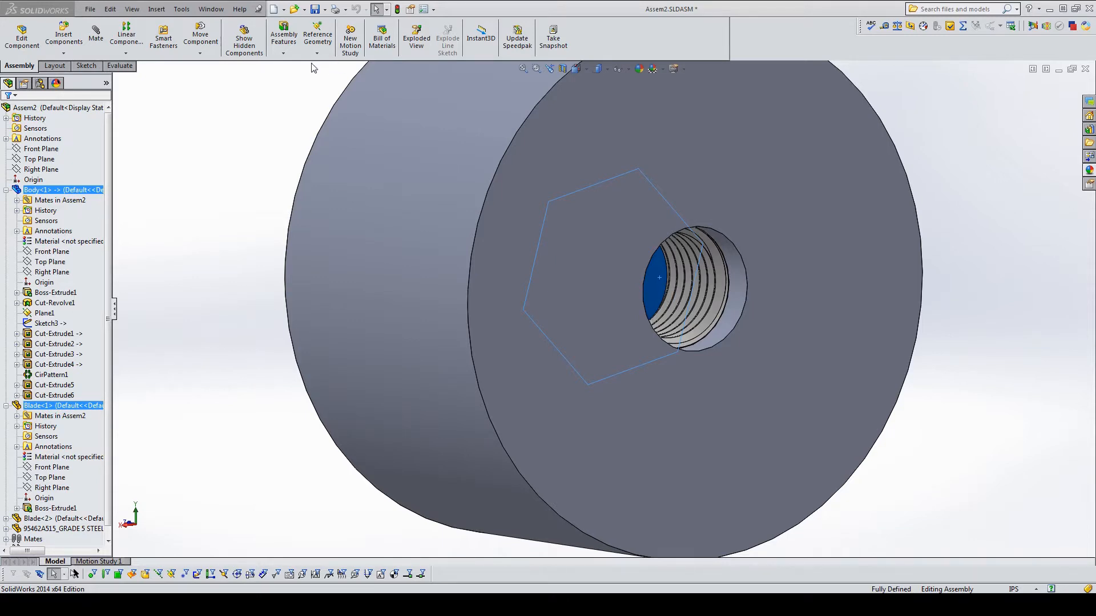
click(953, 245)
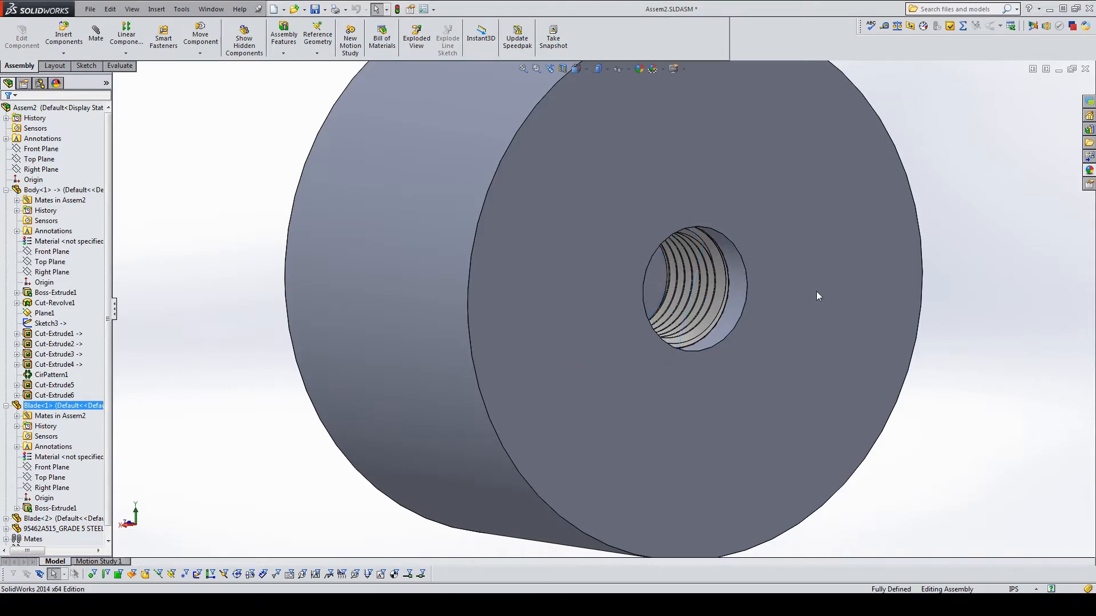
click(661, 282)
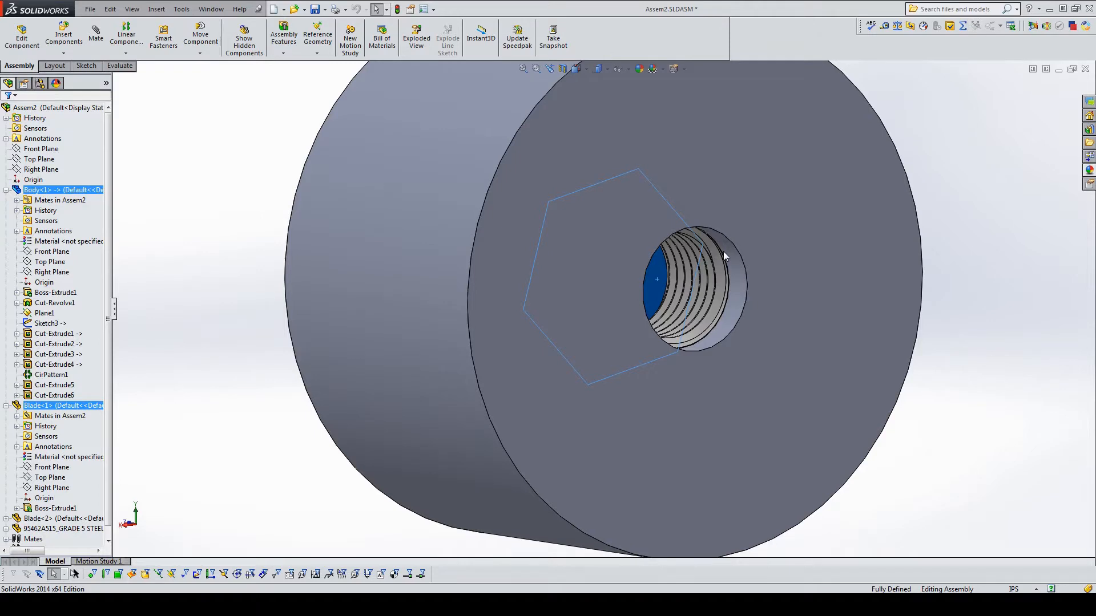
click(708, 215)
click(664, 289)
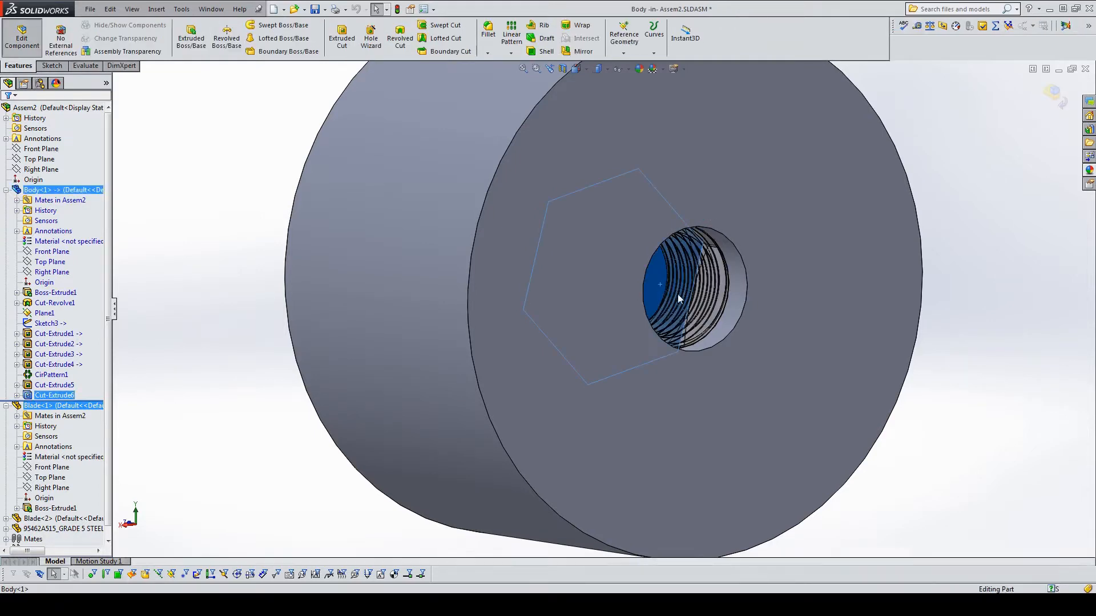
click(706, 252)
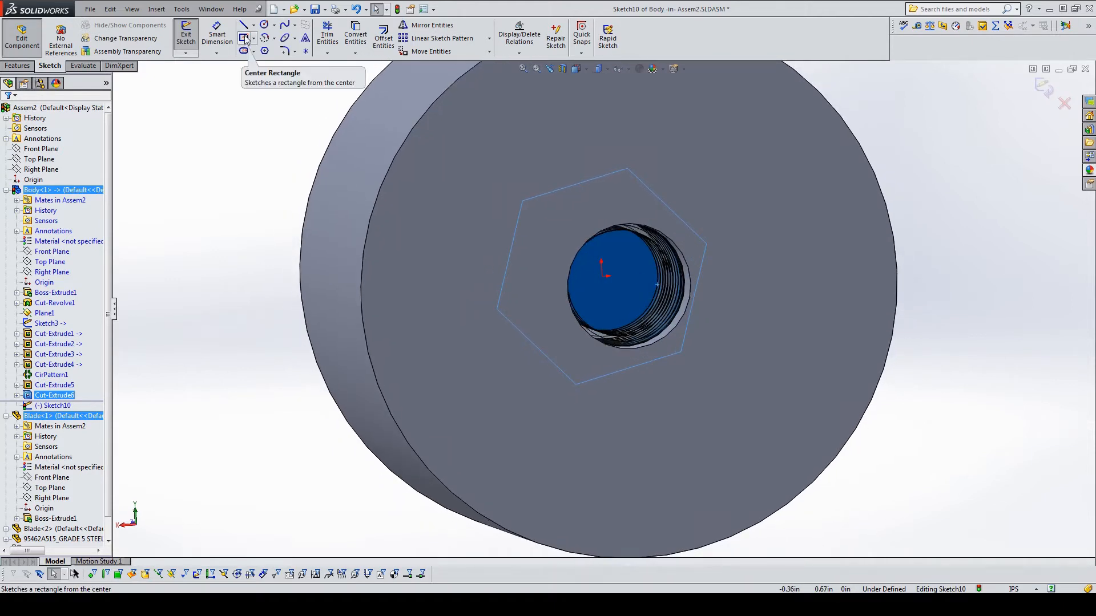
Step: Sketch a circle of 0.365 in diameter centred on the origin of the pocket floor
click(264, 24)
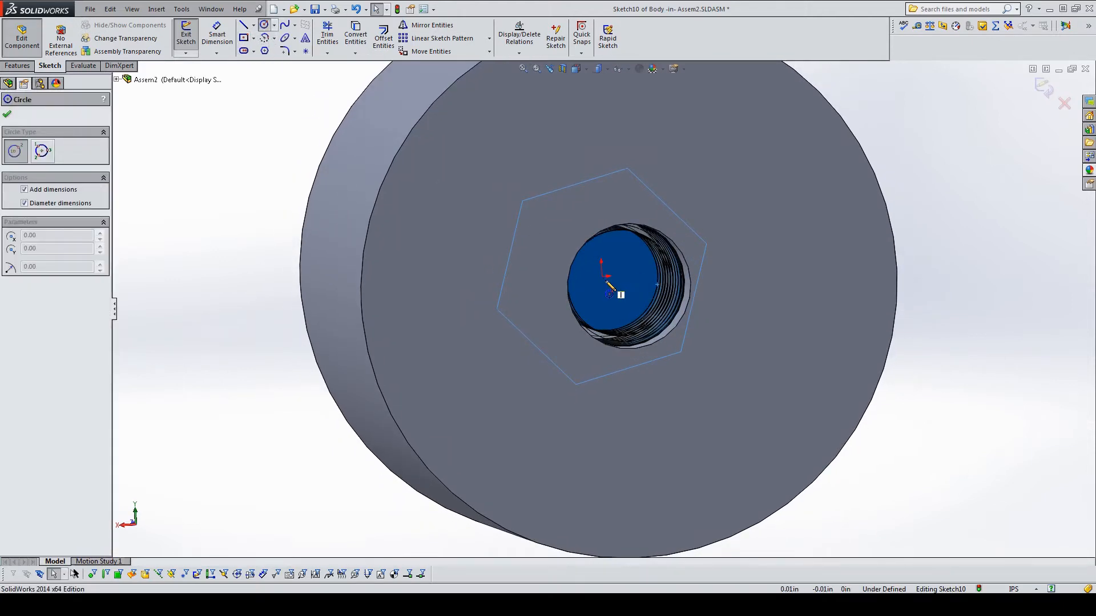
click(603, 277)
text(.)
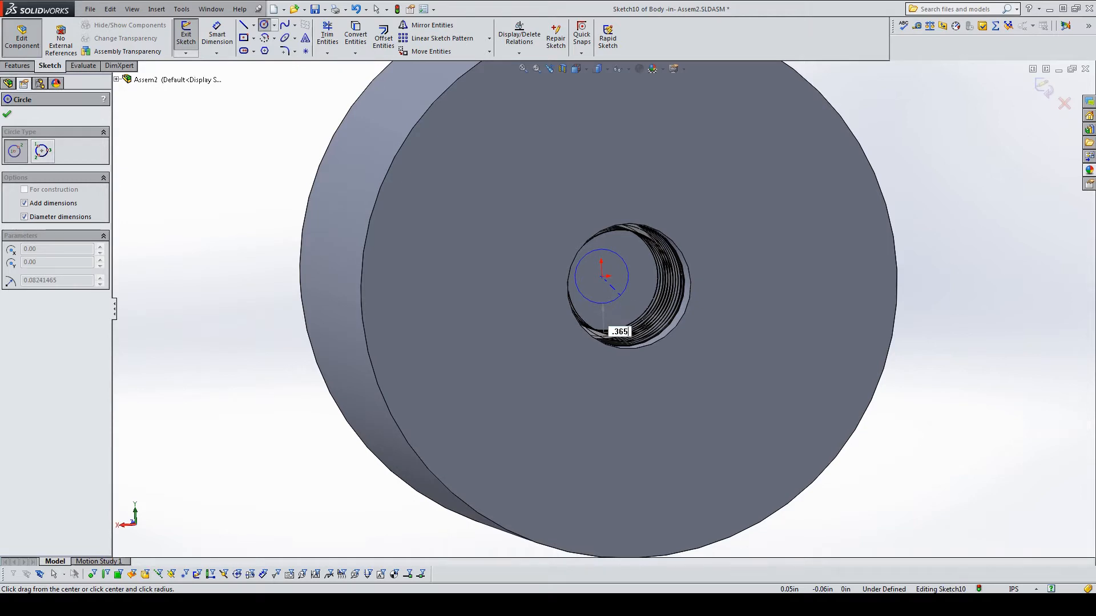
text(365)
key(Return)
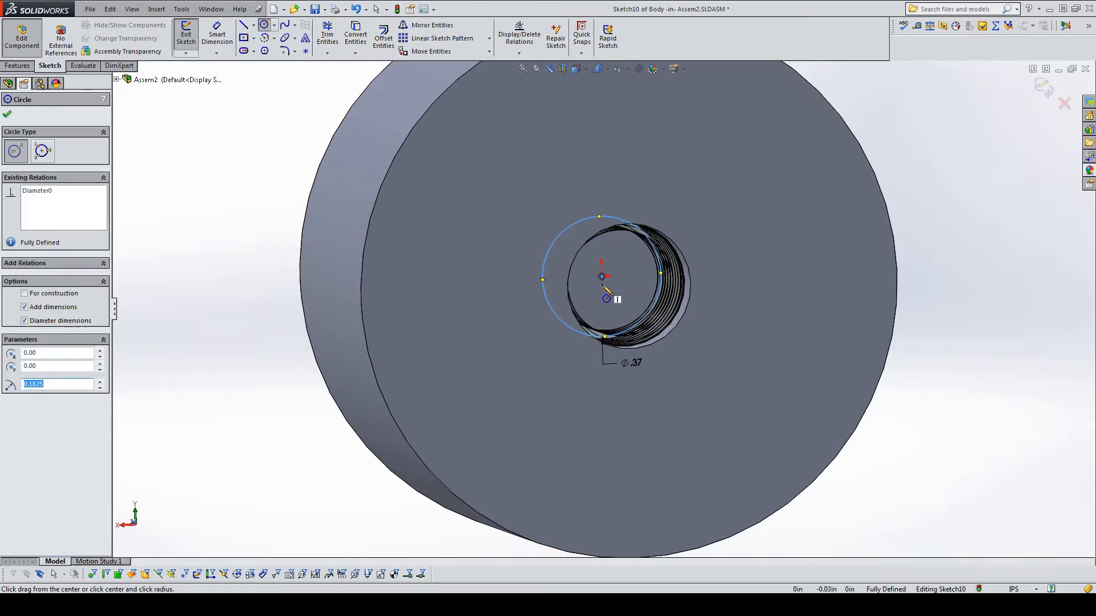
Step: Cut the circle blind into the body to a depth of 0.3 in
middle_drag(605, 277, 621, 291)
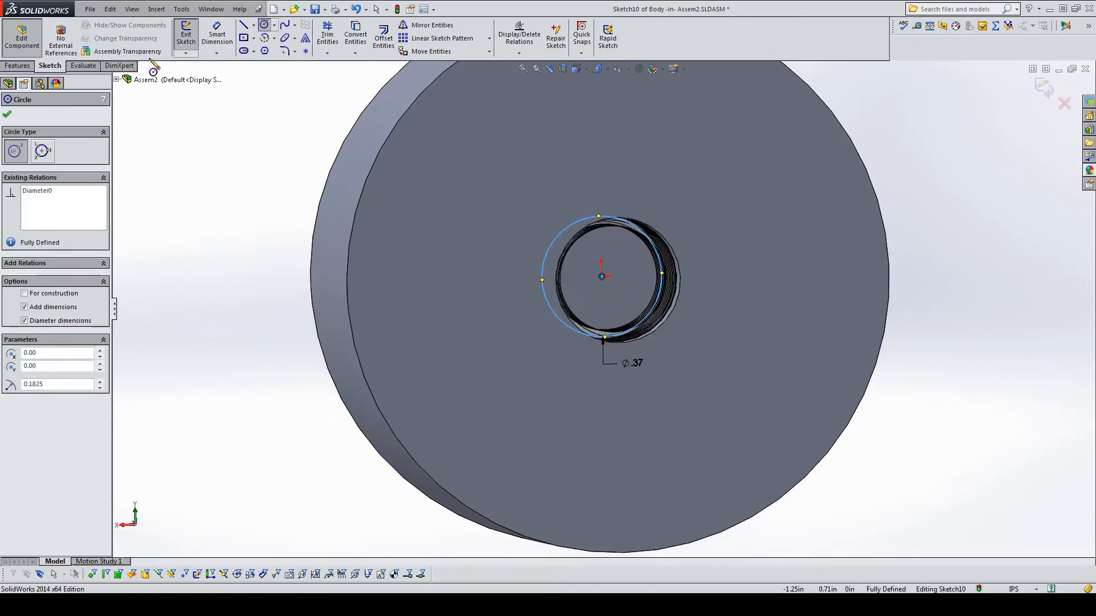
click(19, 65)
click(342, 38)
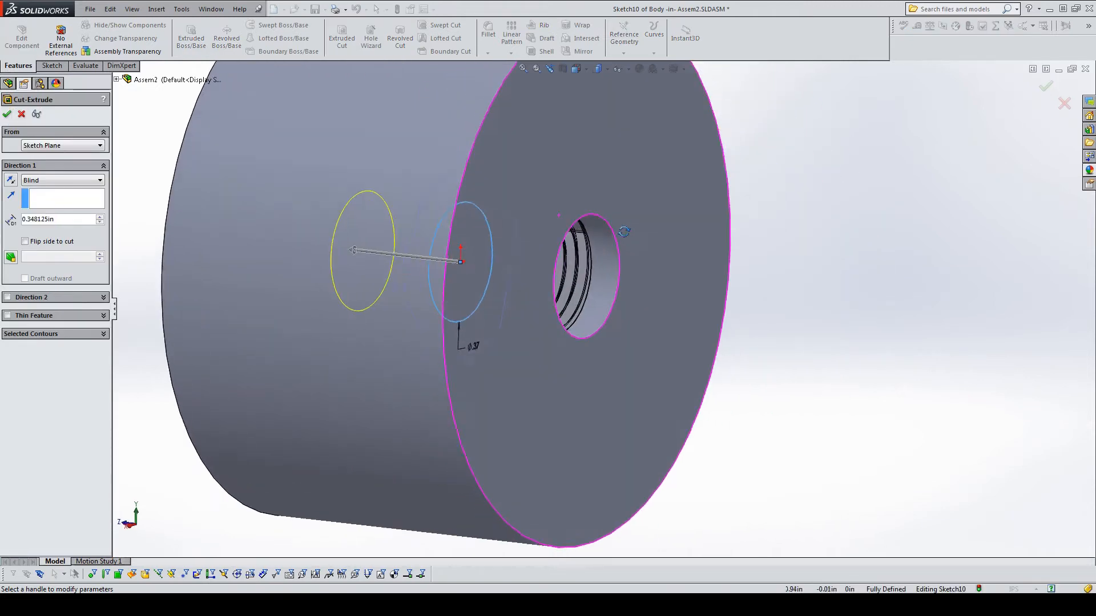
drag(76, 223, 22, 222)
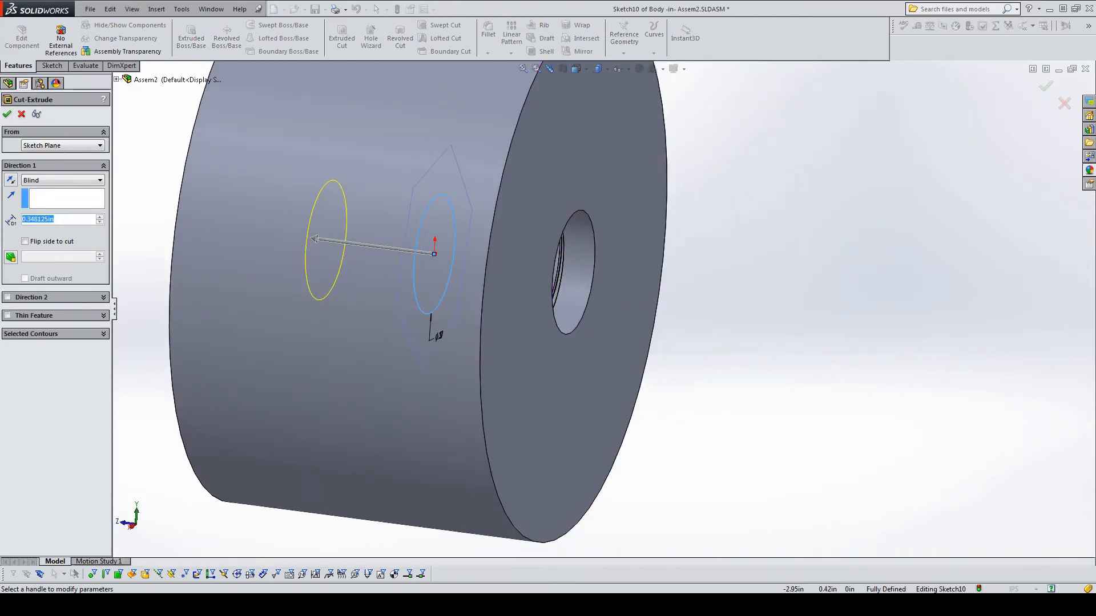
text(0.3)
key(Return)
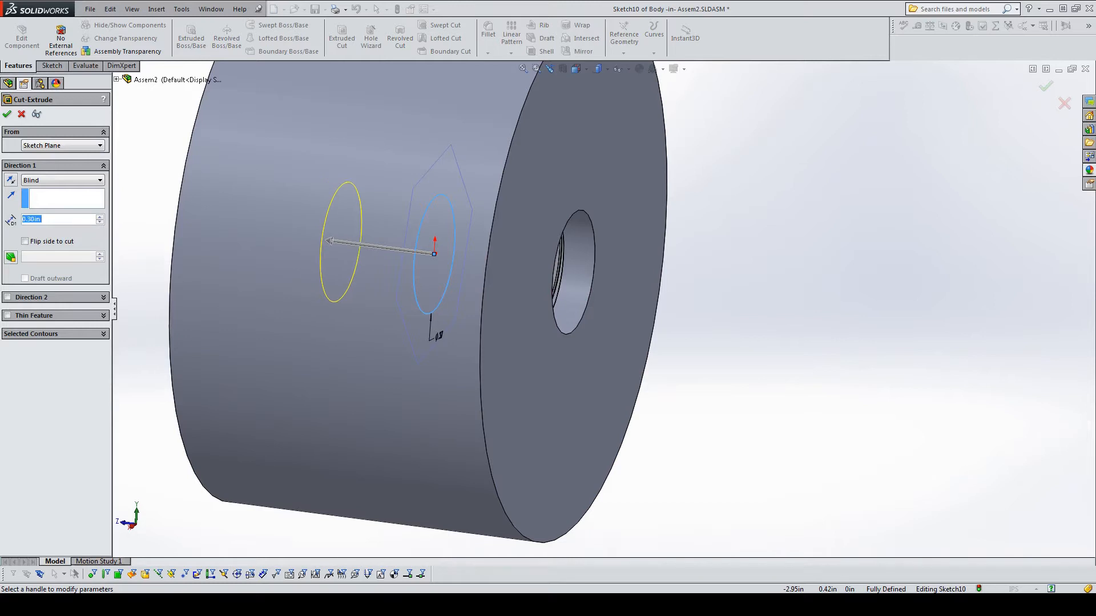
click(5, 115)
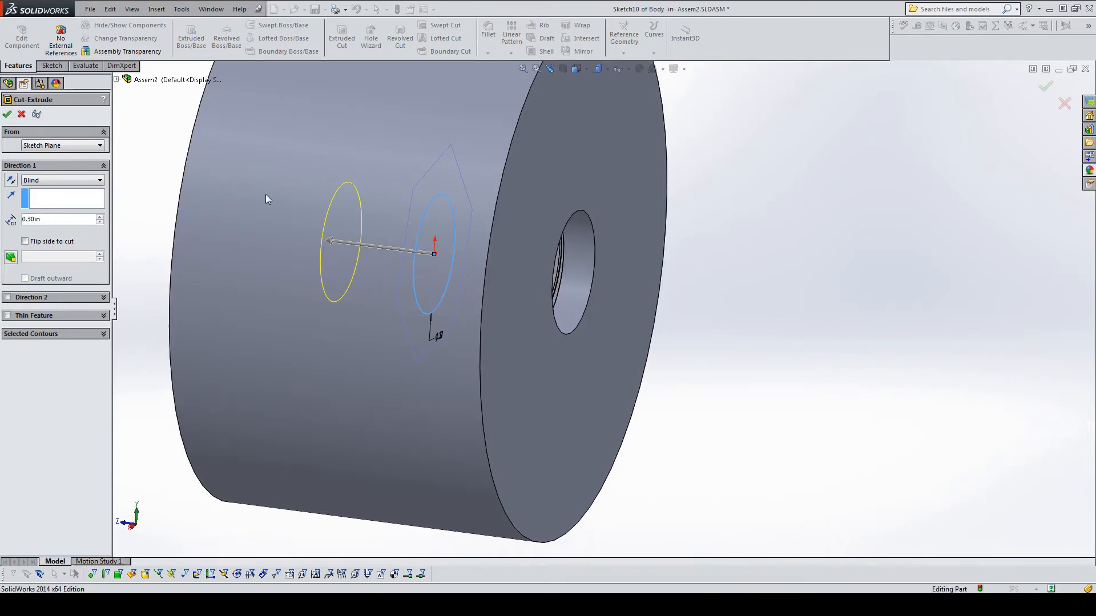
Step: Check how deep the new circular cut reaches between the blades in the right view with hidden lines visible
click(598, 69)
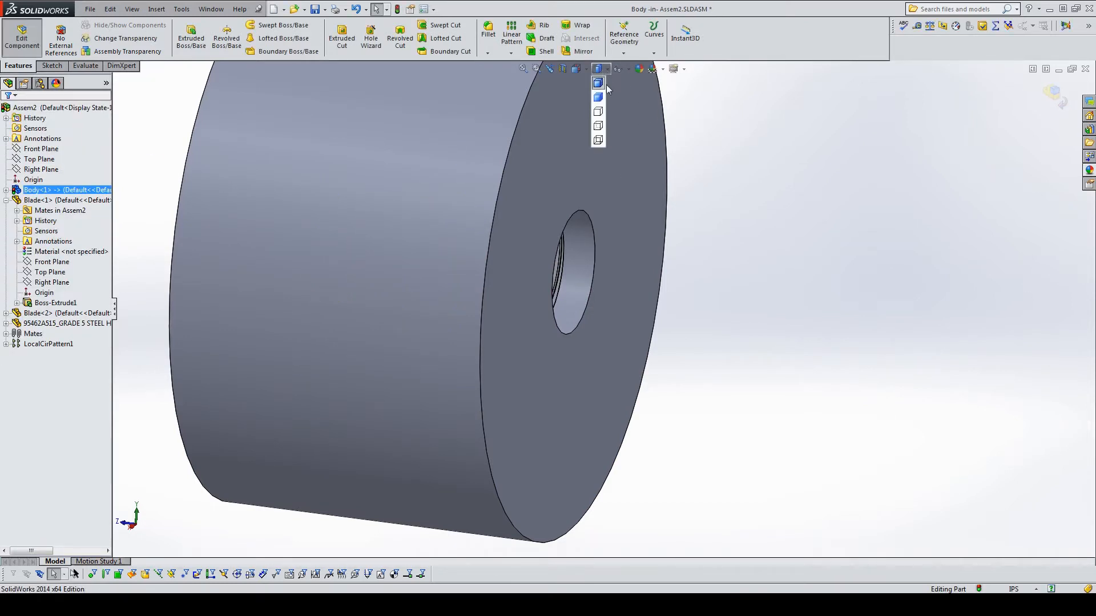
click(598, 126)
key(space)
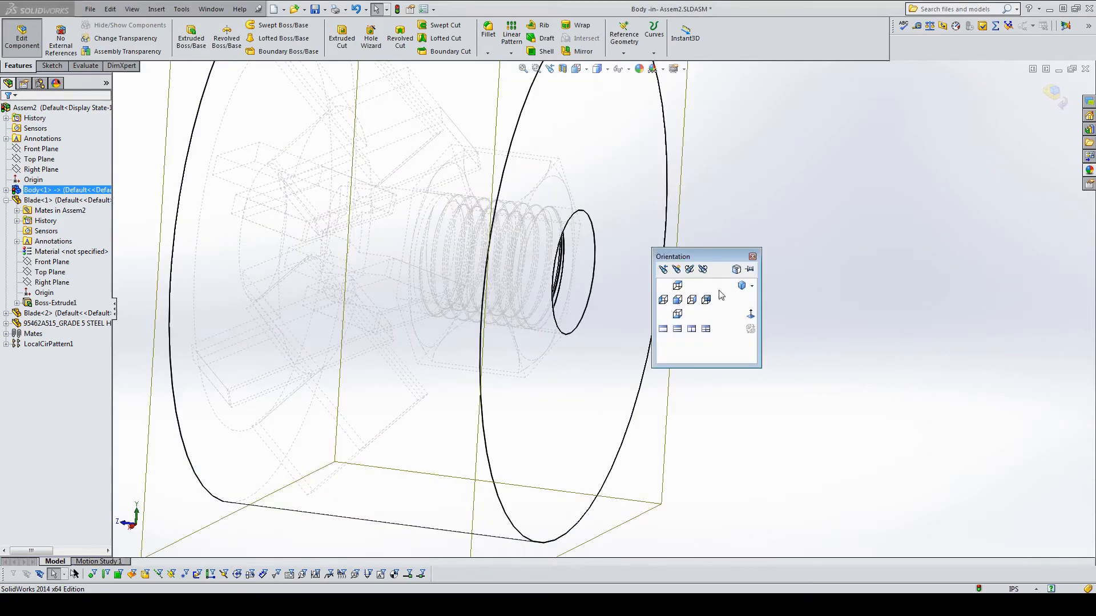
click(682, 301)
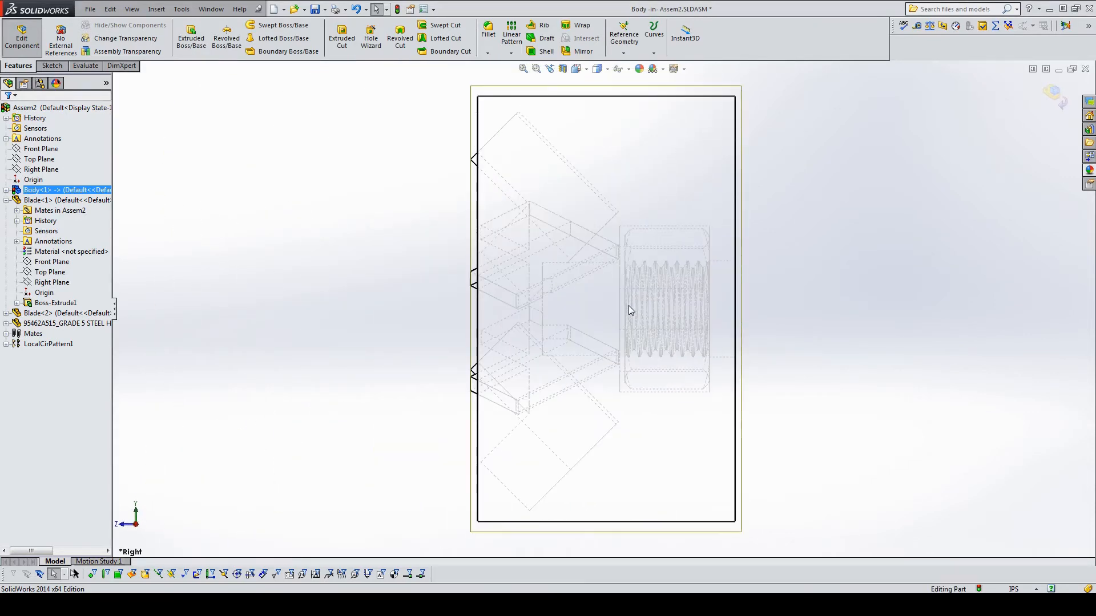
scroll(628, 306, down, 1)
scroll(567, 311, up, 2)
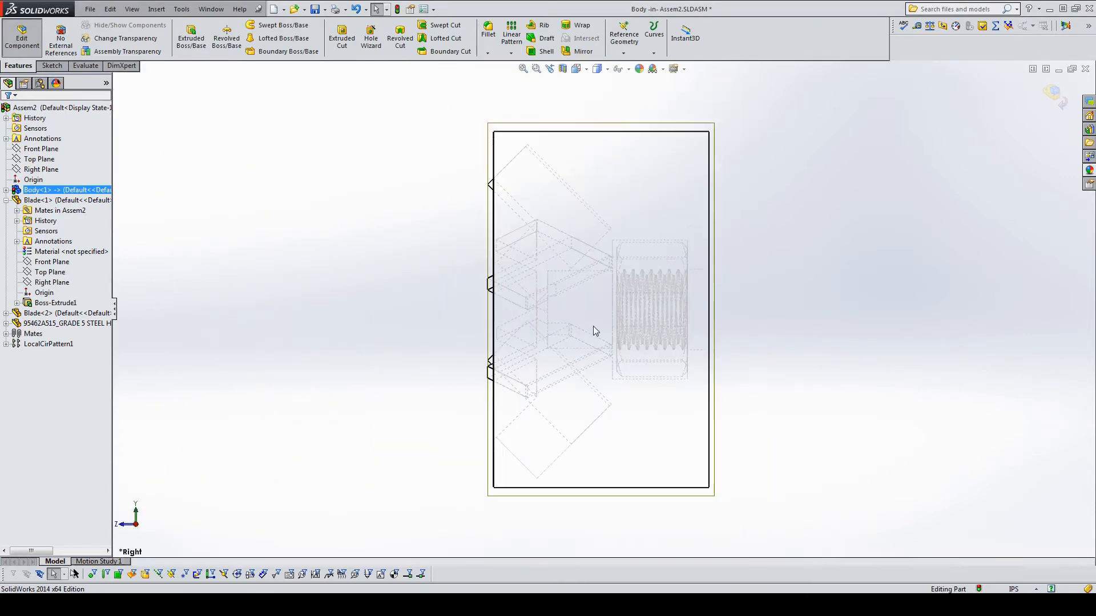
Step: Set the body's extruded length to 1.20 in
double_click(658, 173)
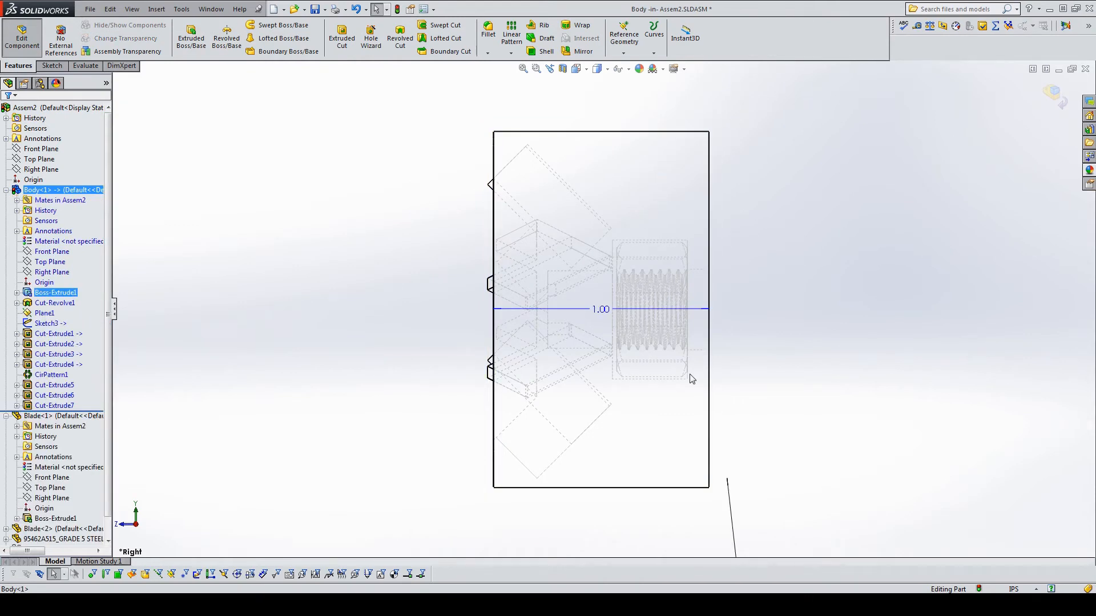
click(601, 310)
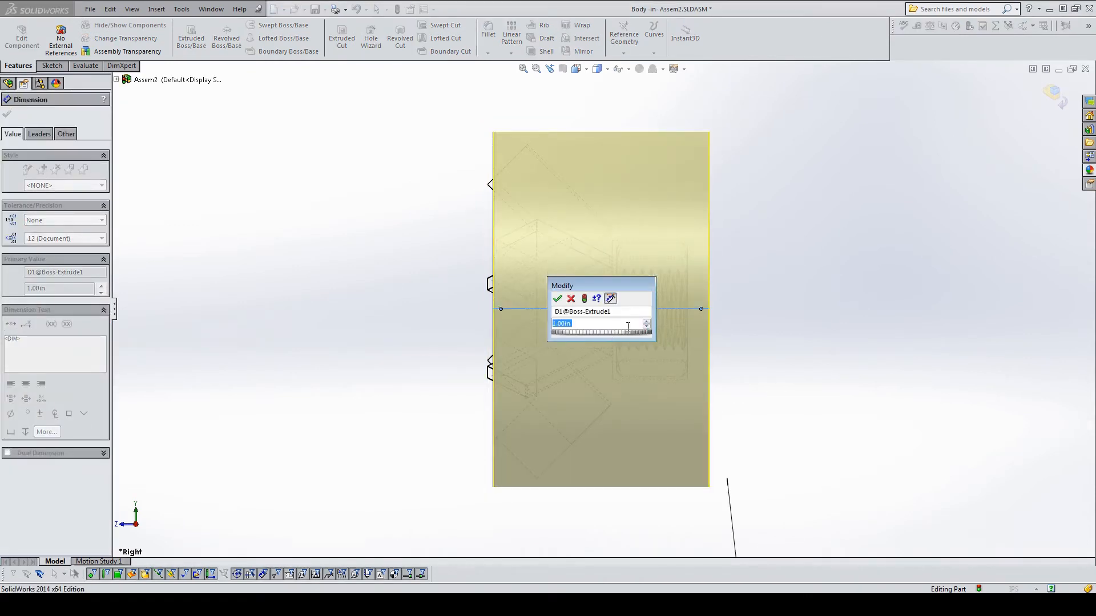
click(646, 321)
click(646, 322)
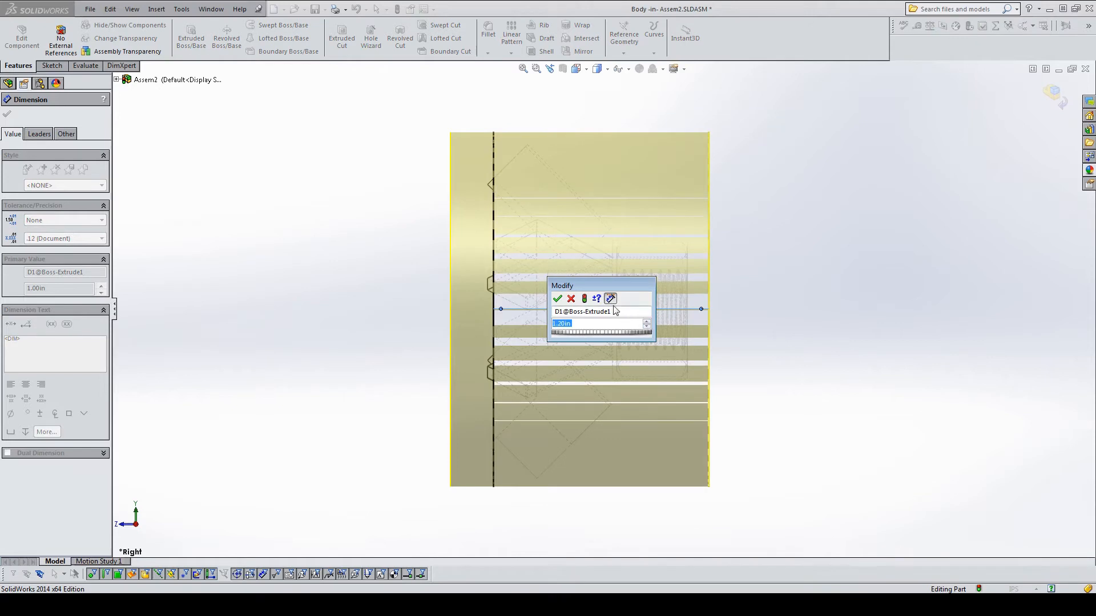
click(584, 299)
drag(598, 288, 821, 236)
middle_drag(740, 317, 738, 365)
scroll(762, 422, up, 3)
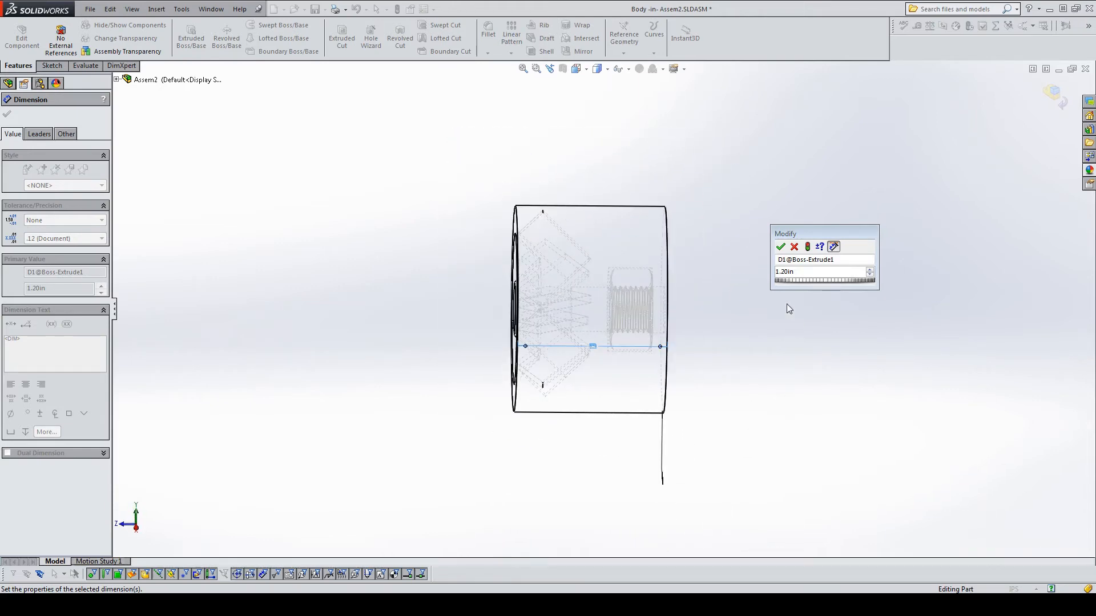
click(782, 248)
Step: Set the body's outer diameter to 1.70 in and rebuild the model
double_click(661, 483)
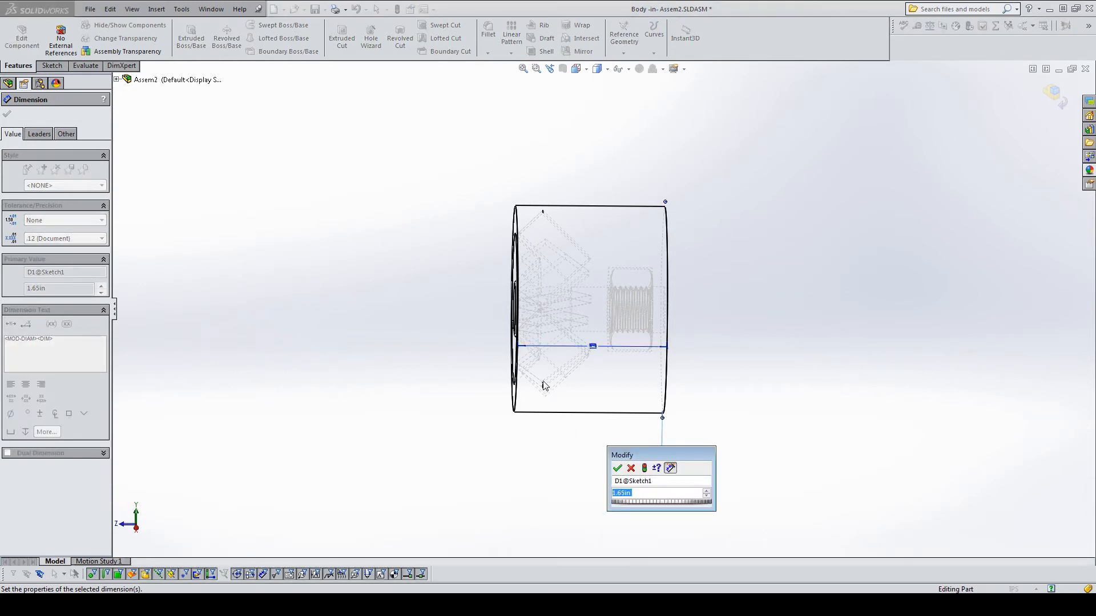
click(643, 493)
key(BackSpace)
key(BackSpace)
text(70)
key(Return)
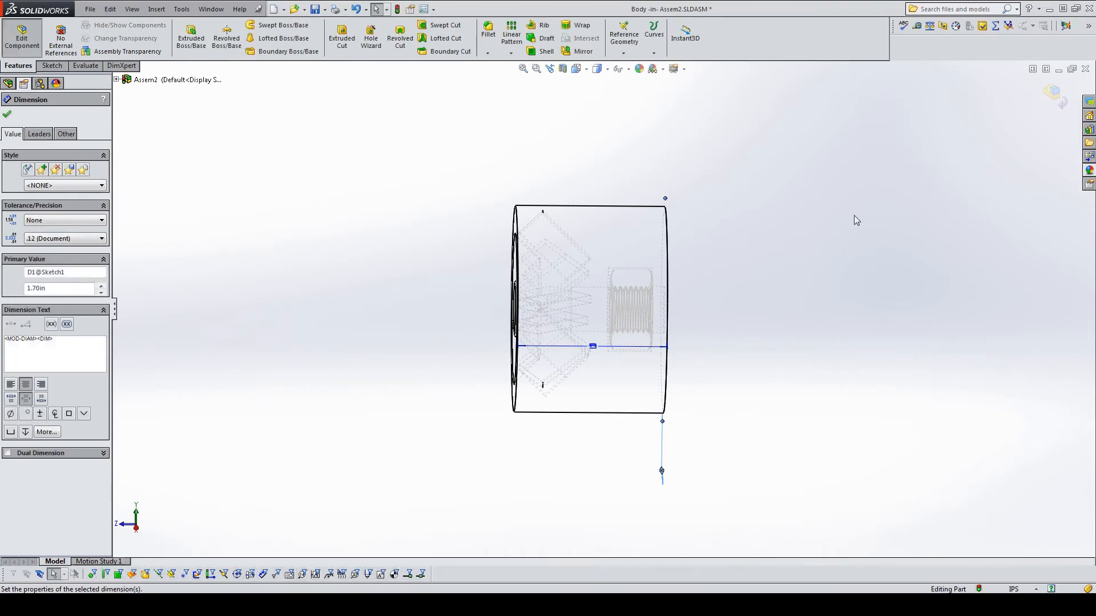
click(411, 10)
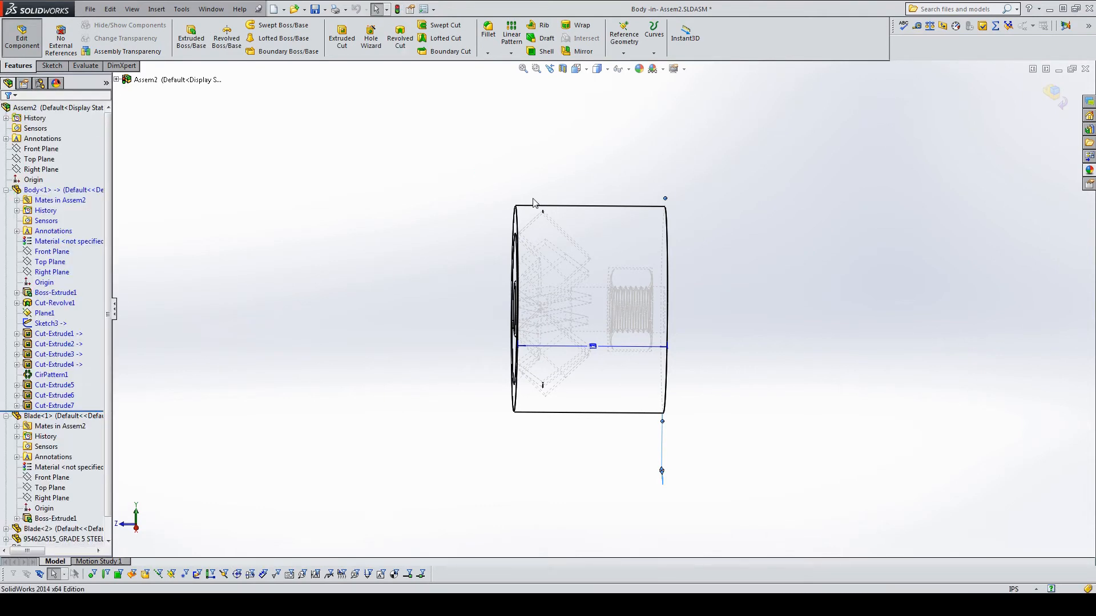
Step: Display the model shaded with edges and turn it to show the slotted recess of the body
click(599, 70)
click(601, 98)
click(597, 69)
click(600, 83)
mouse_move(692, 181)
middle_down()
mouse_move(705, 194)
mouse_move(805, 157)
middle_up()
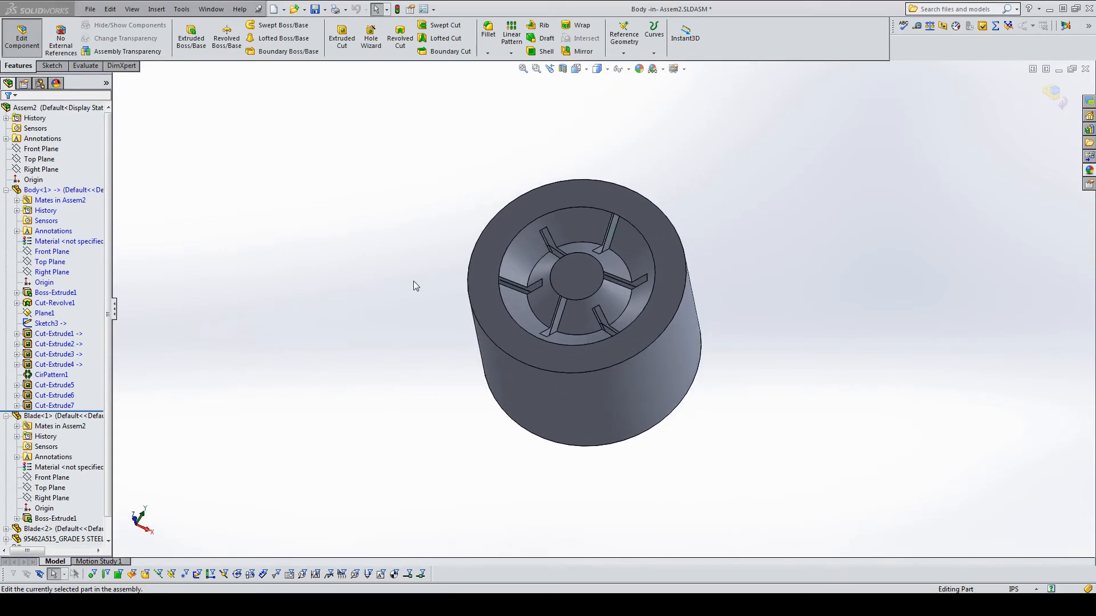
Step: Finish editing the body in place and save the assembly together with all its modified parts
click(1054, 96)
middle_drag(873, 171, 753, 208)
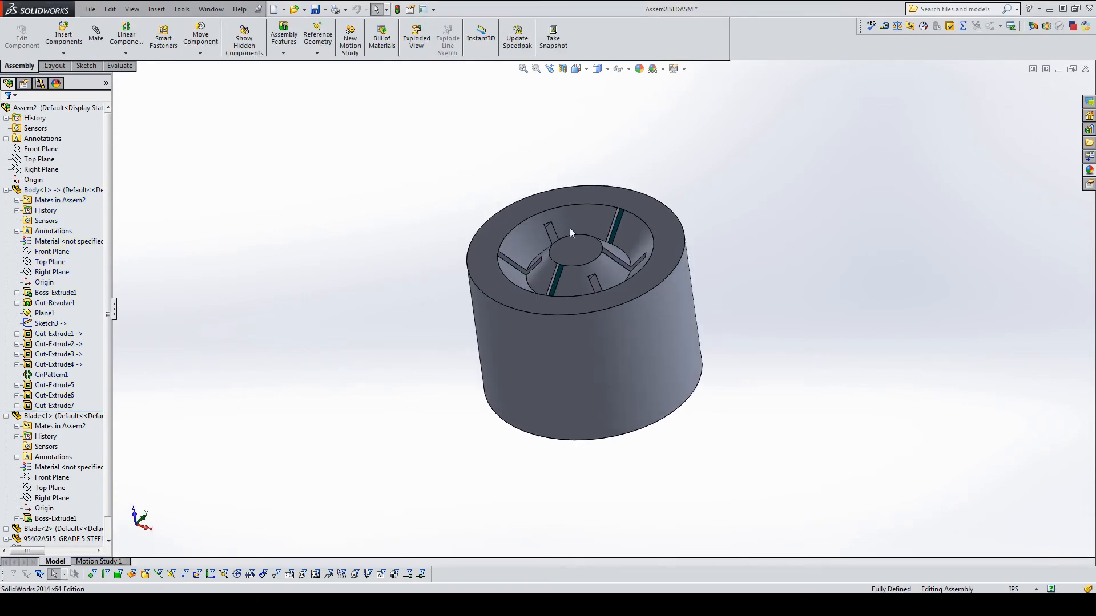
click(314, 9)
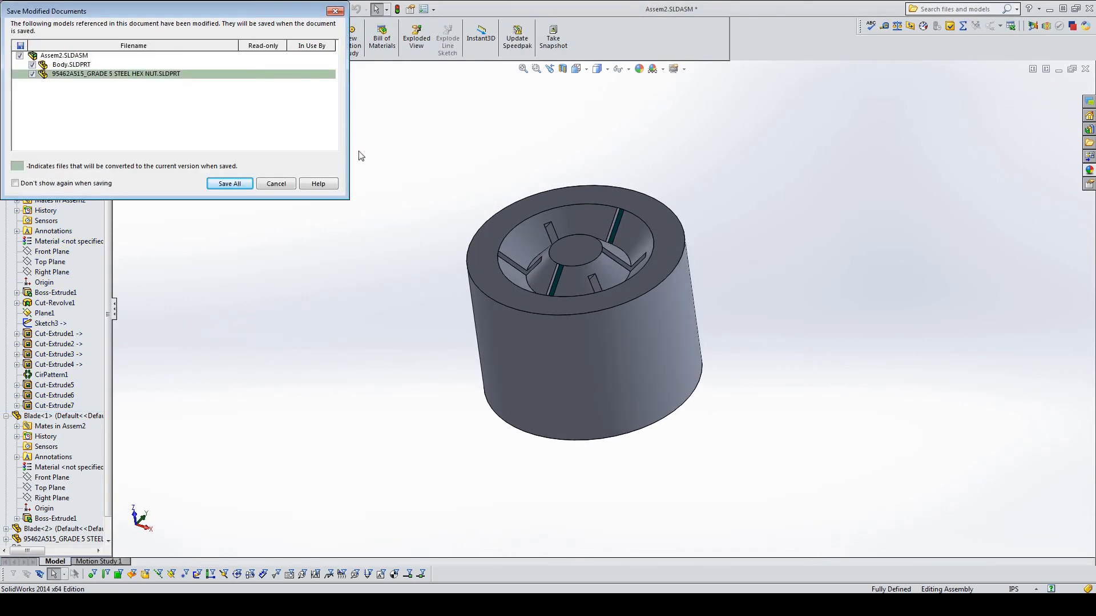
click(230, 183)
Step: Open the body as its own part and export it in STL format as Body.STL, replacing the existing file
right_click(620, 282)
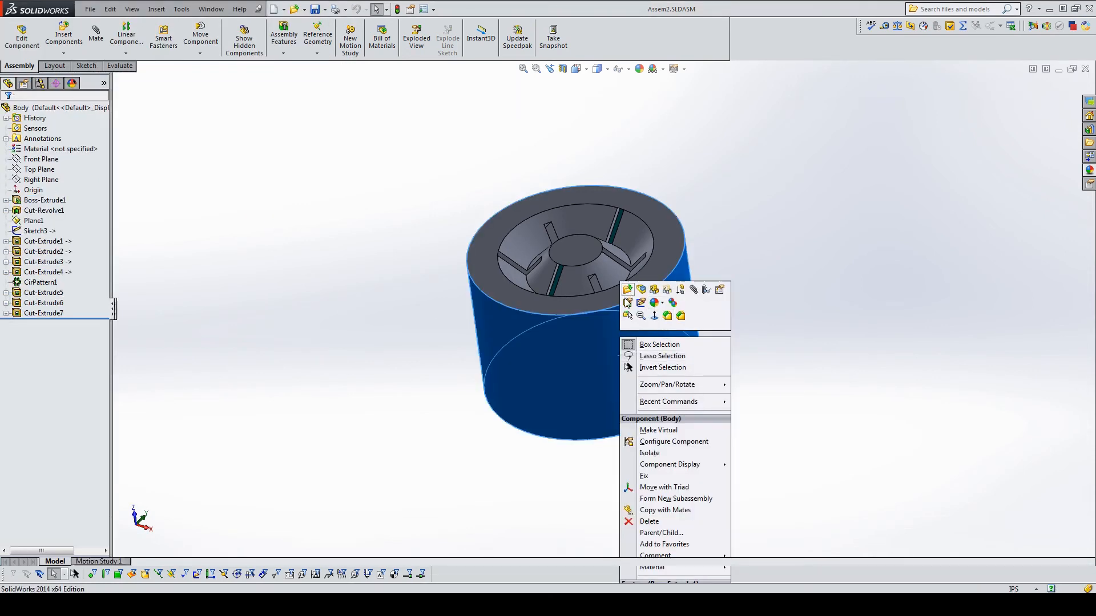
click(626, 291)
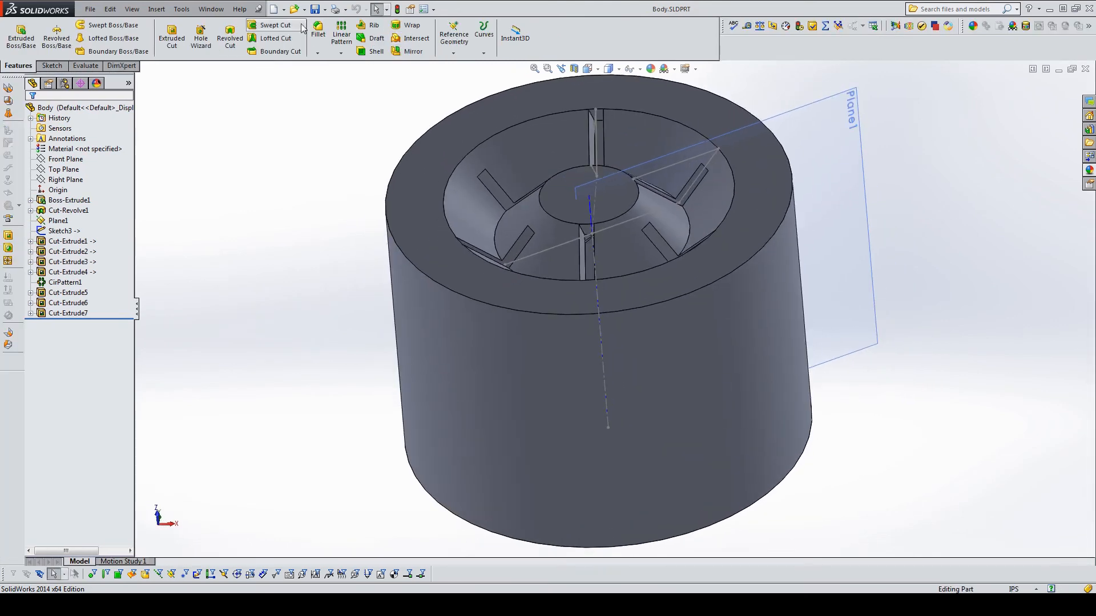
click(91, 9)
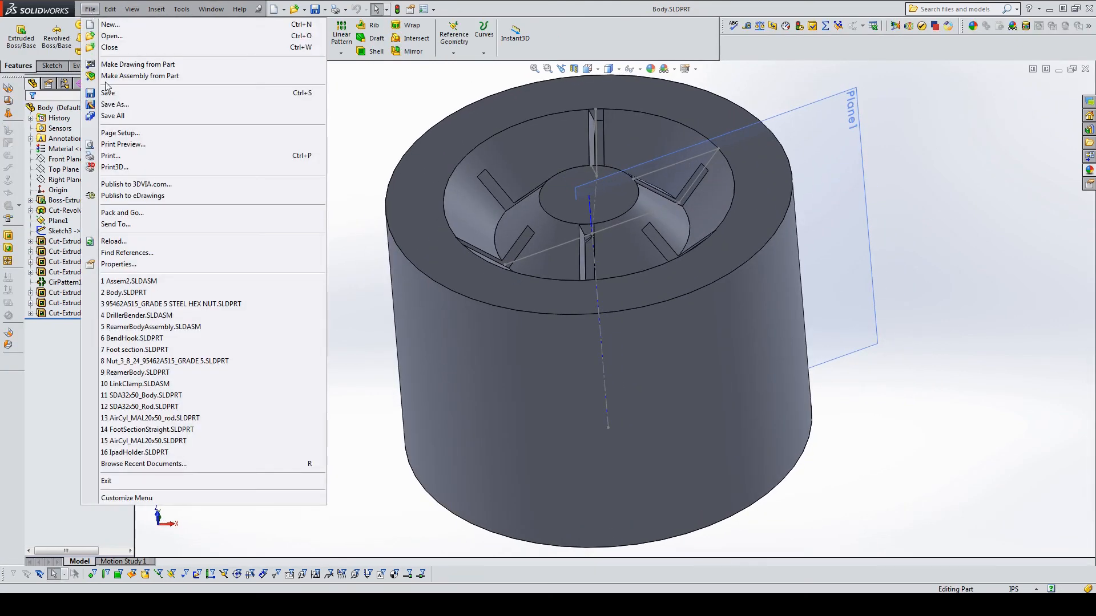
click(115, 104)
click(464, 258)
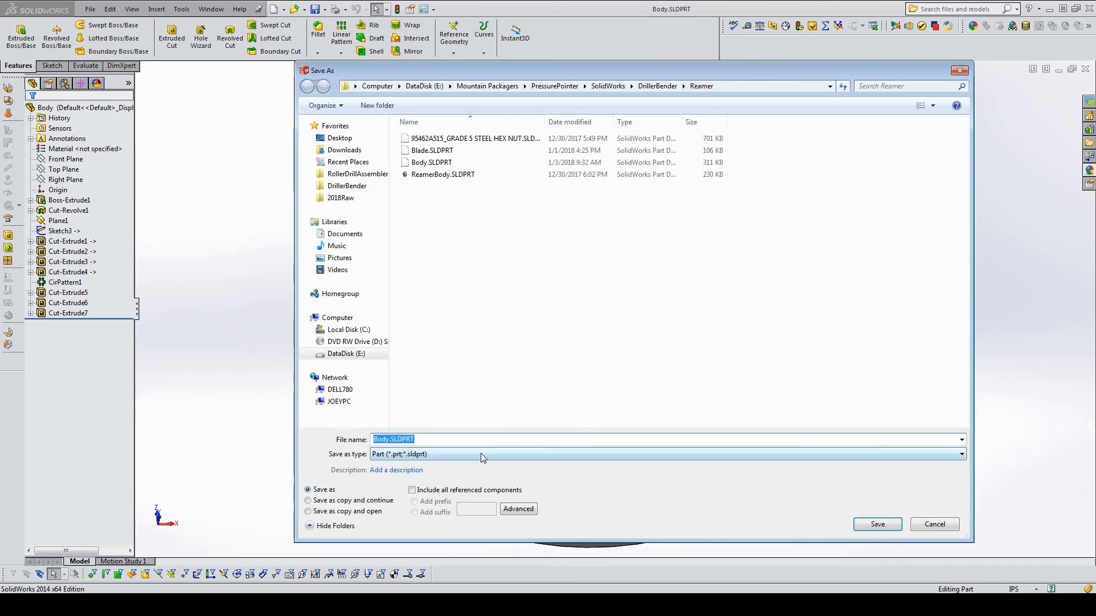
click(481, 453)
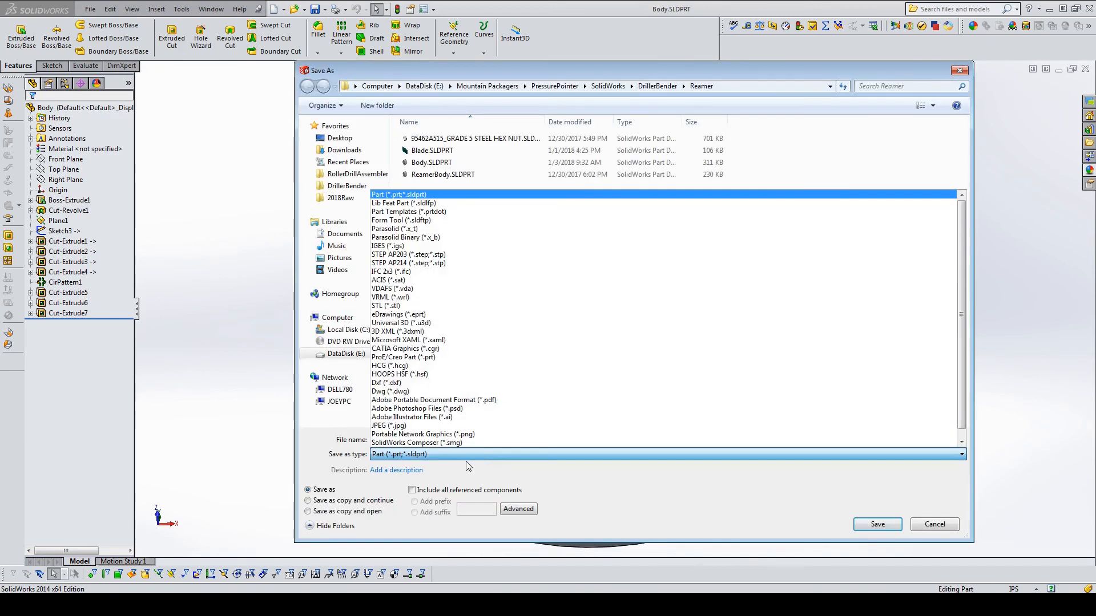
click(393, 306)
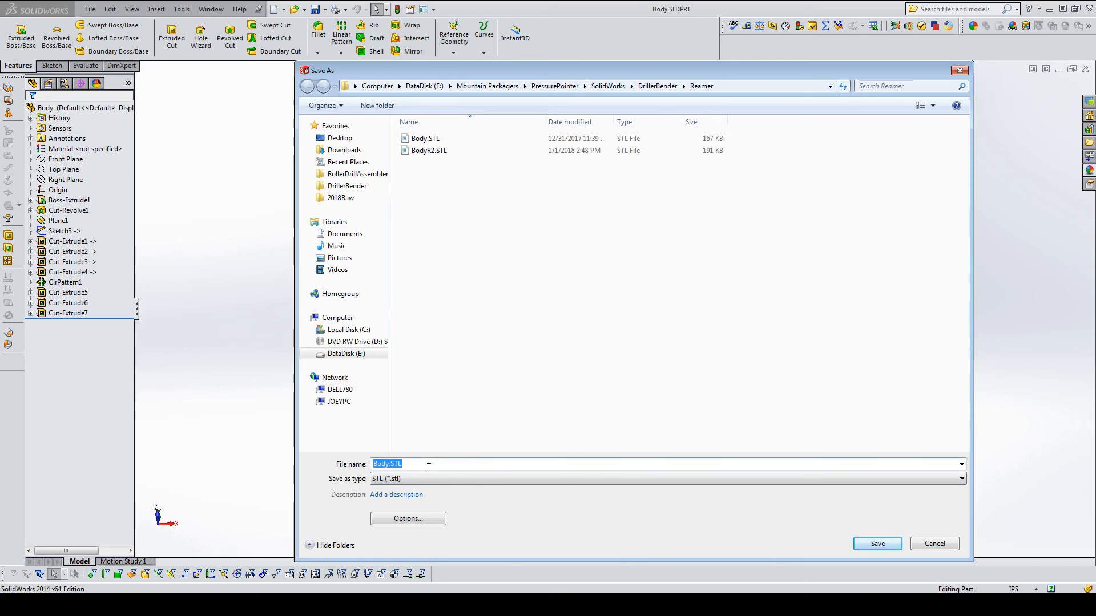
click(876, 545)
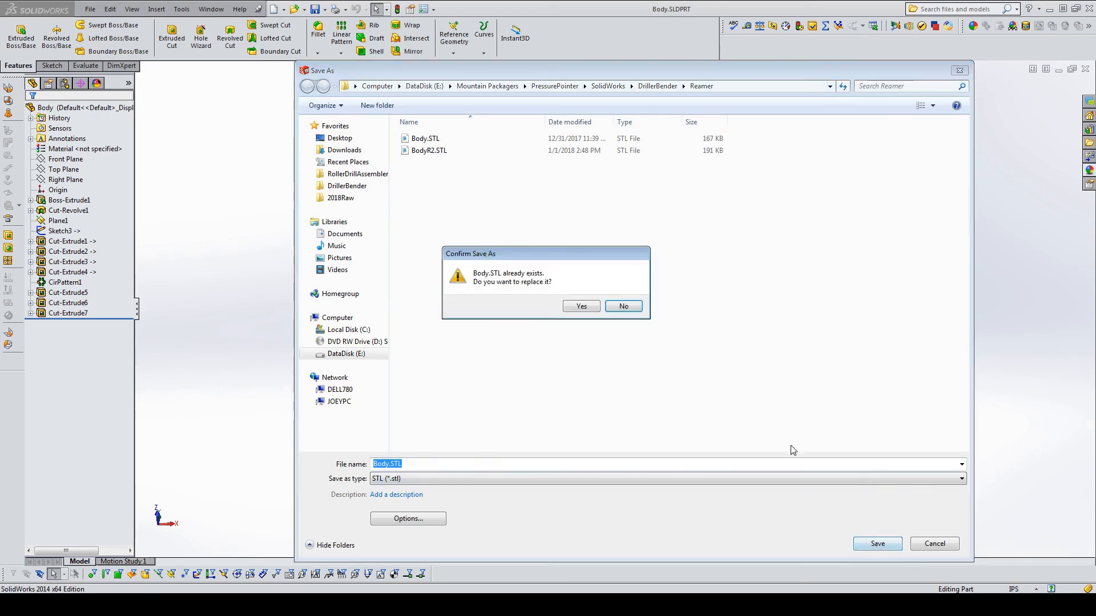
click(581, 306)
click(580, 325)
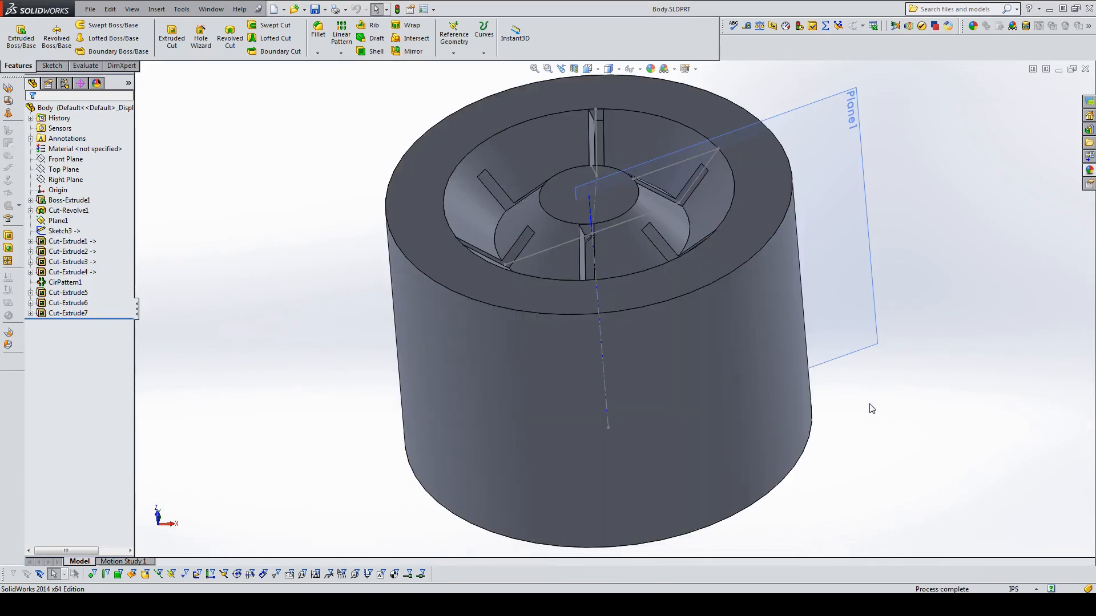